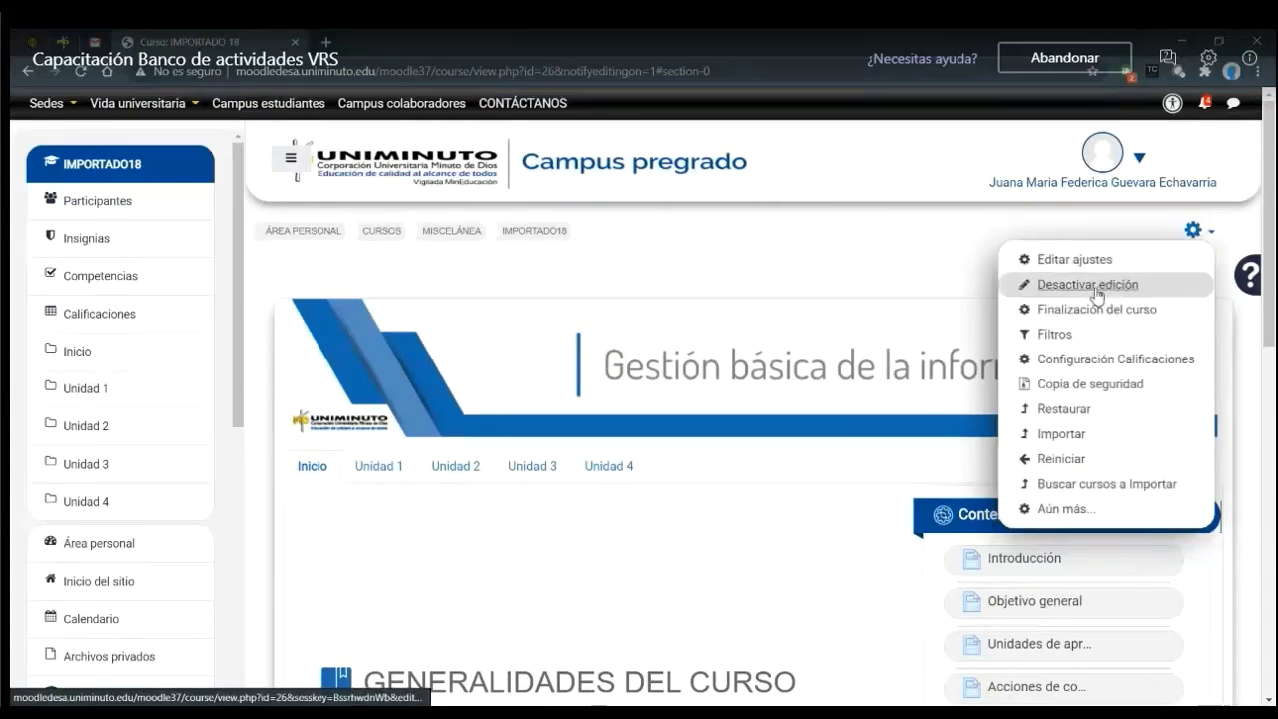
# Dismiss the course settings menu and examine the Inicio section's general information, Contenidos, Comunicaciones and Actividades Iniciales.
pyautogui.click(827, 282)
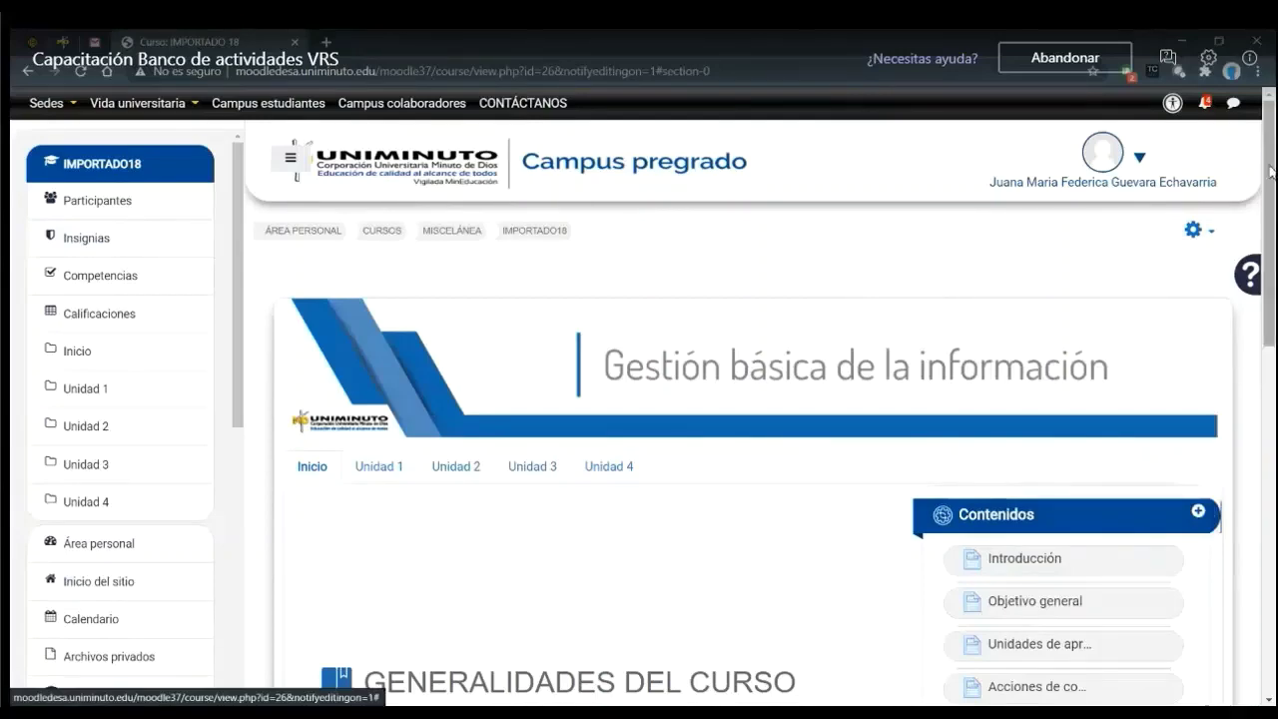
pyautogui.moveTo(1272, 170); pyautogui.dragTo(1247, 499)
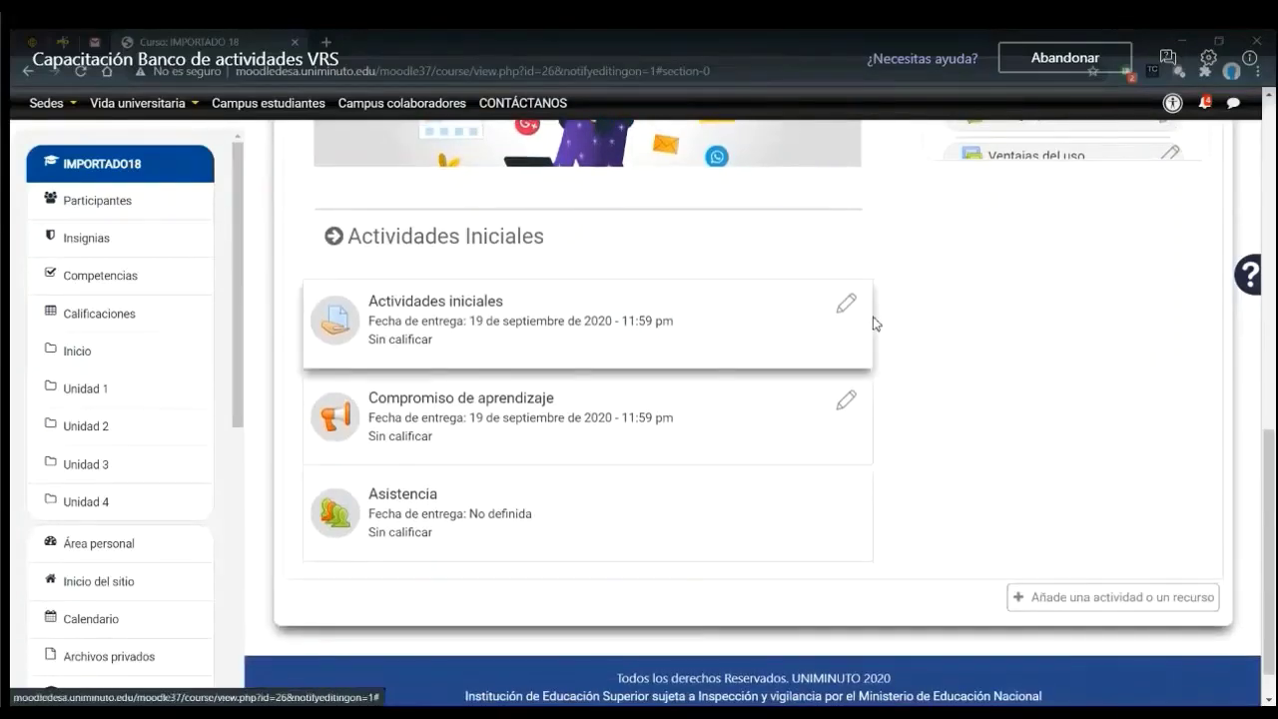
pyautogui.scroll(3, 875, 323)
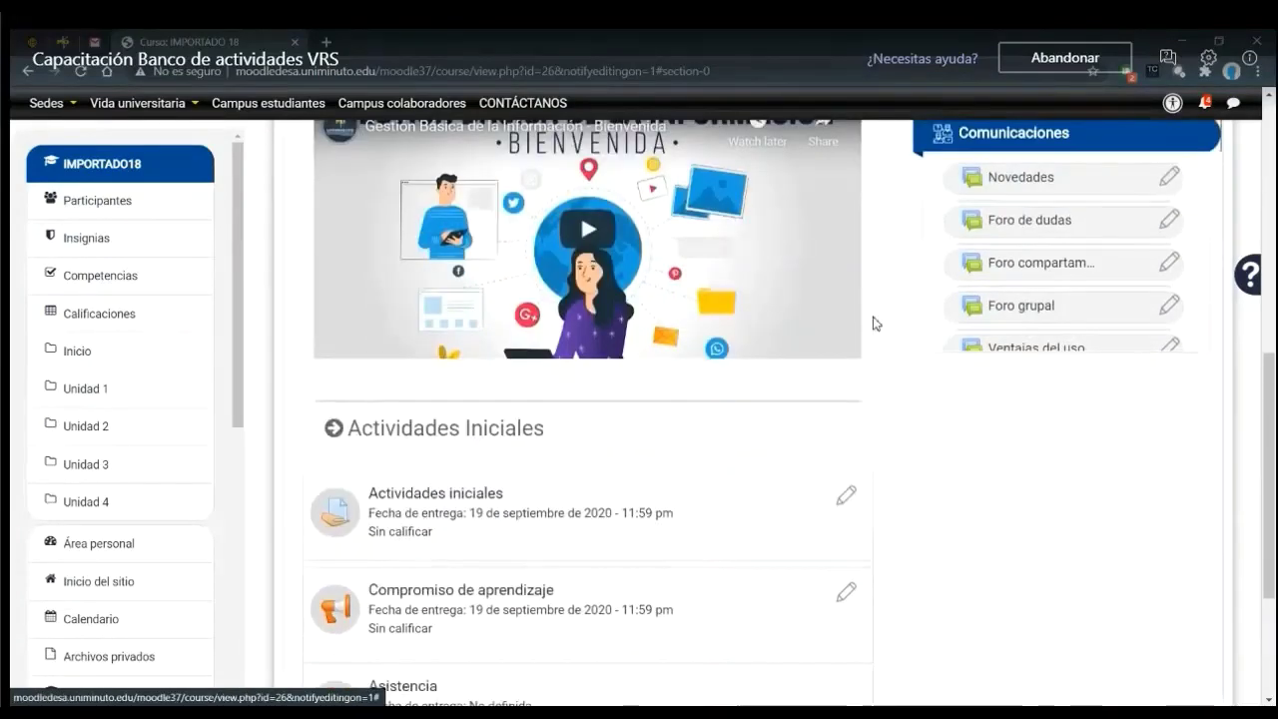
pyautogui.scroll(-4, 875, 322)
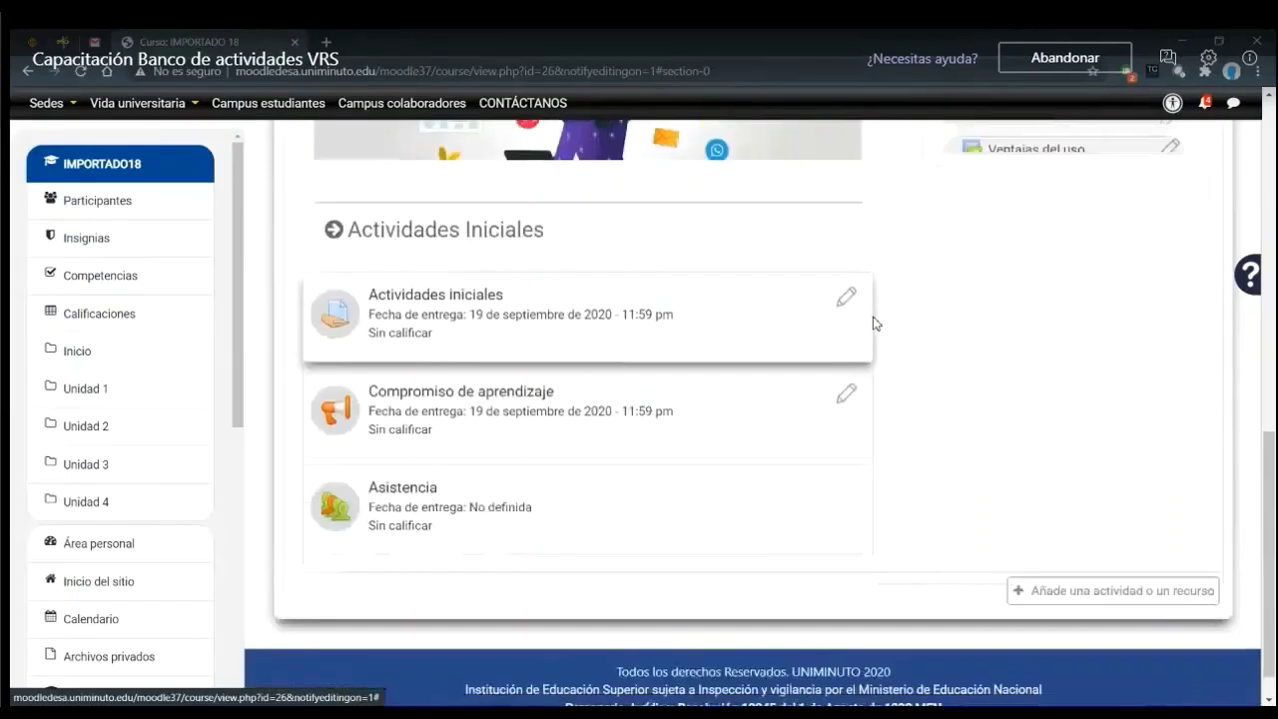
pyautogui.scroll(4, 875, 322)
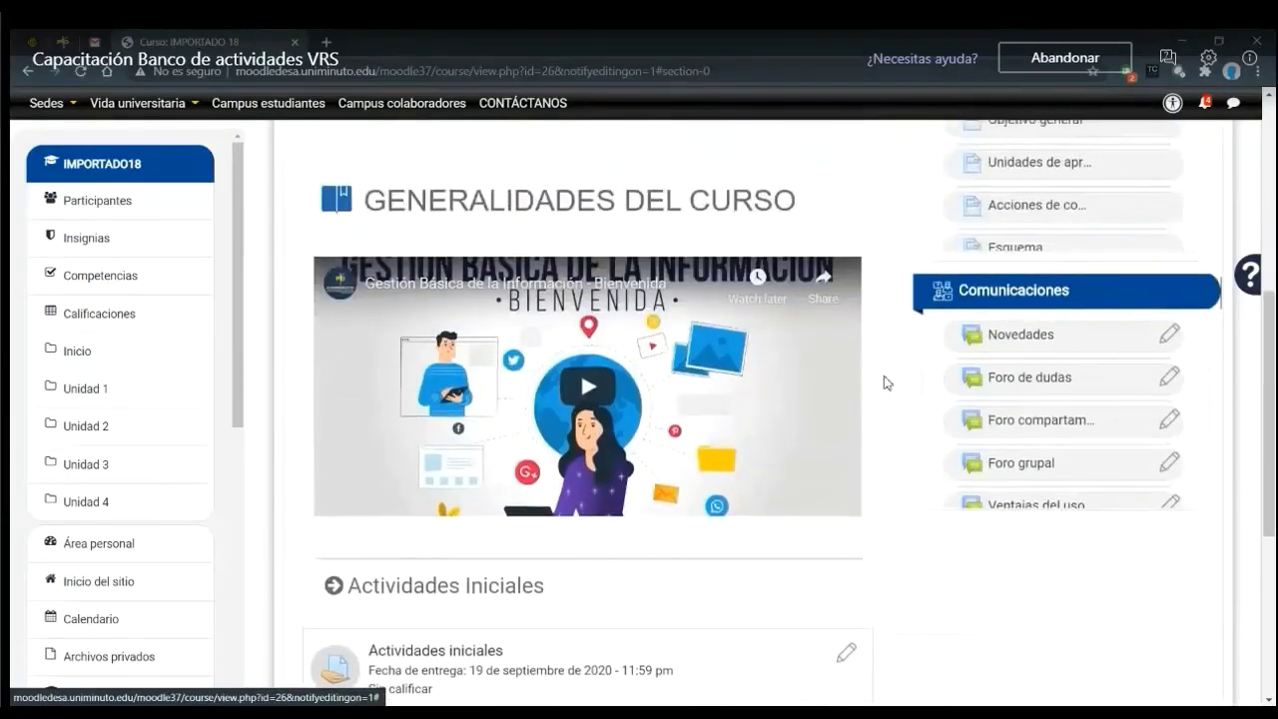
pyautogui.scroll(2, 885, 383)
pyautogui.scroll(-3, 885, 383)
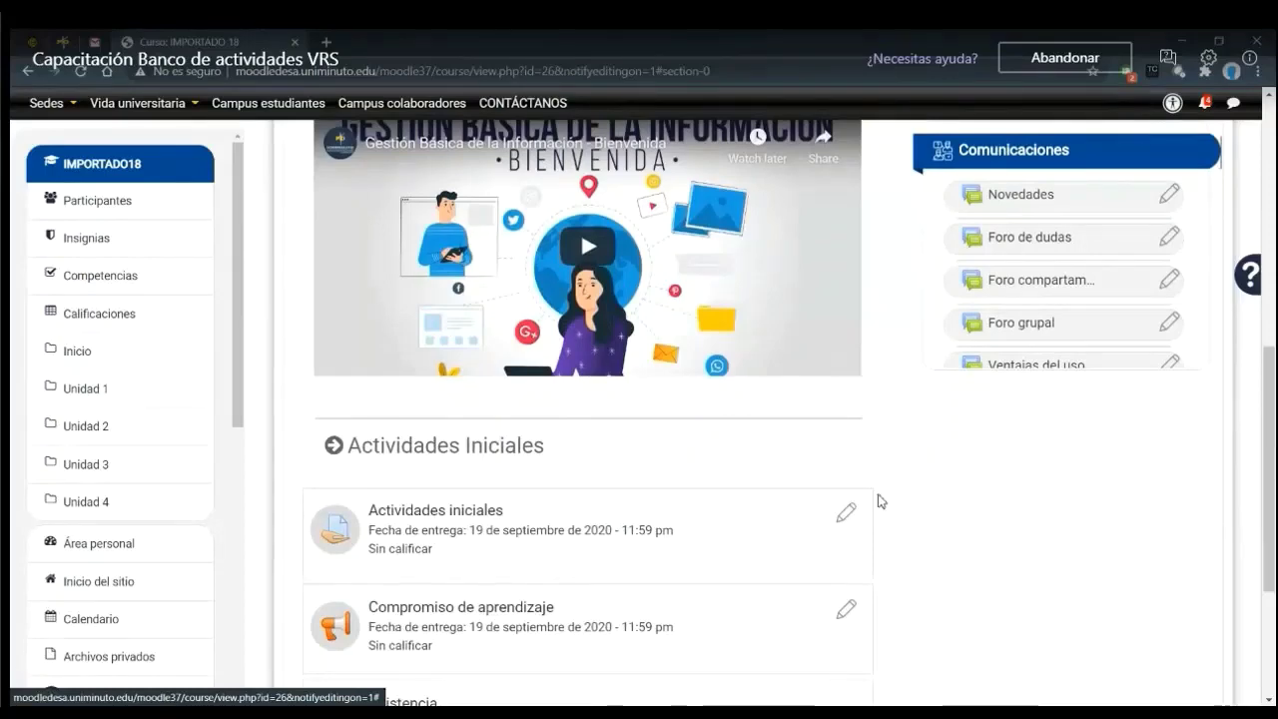
pyautogui.scroll(-3, 878, 499)
pyautogui.scroll(3, 880, 502)
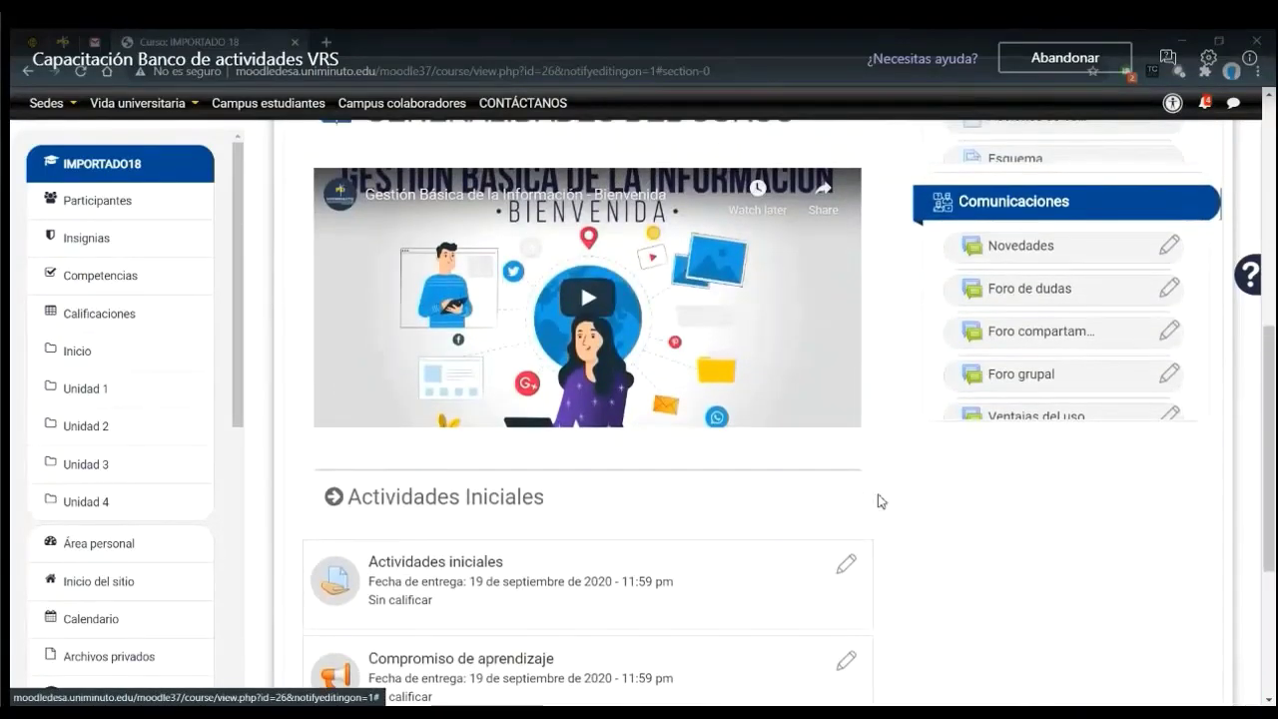
pyautogui.scroll(2, 879, 501)
pyautogui.scroll(1, 879, 501)
pyautogui.scroll(-3, 878, 501)
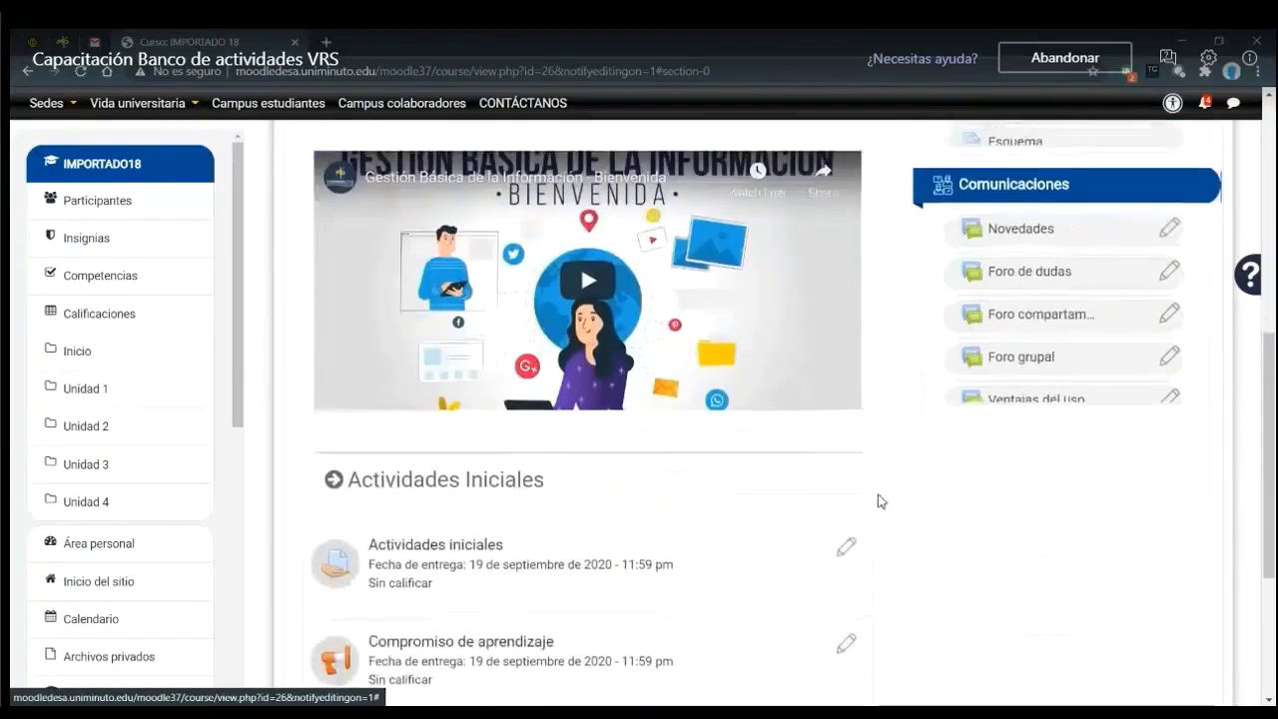
pyautogui.scroll(3, 878, 501)
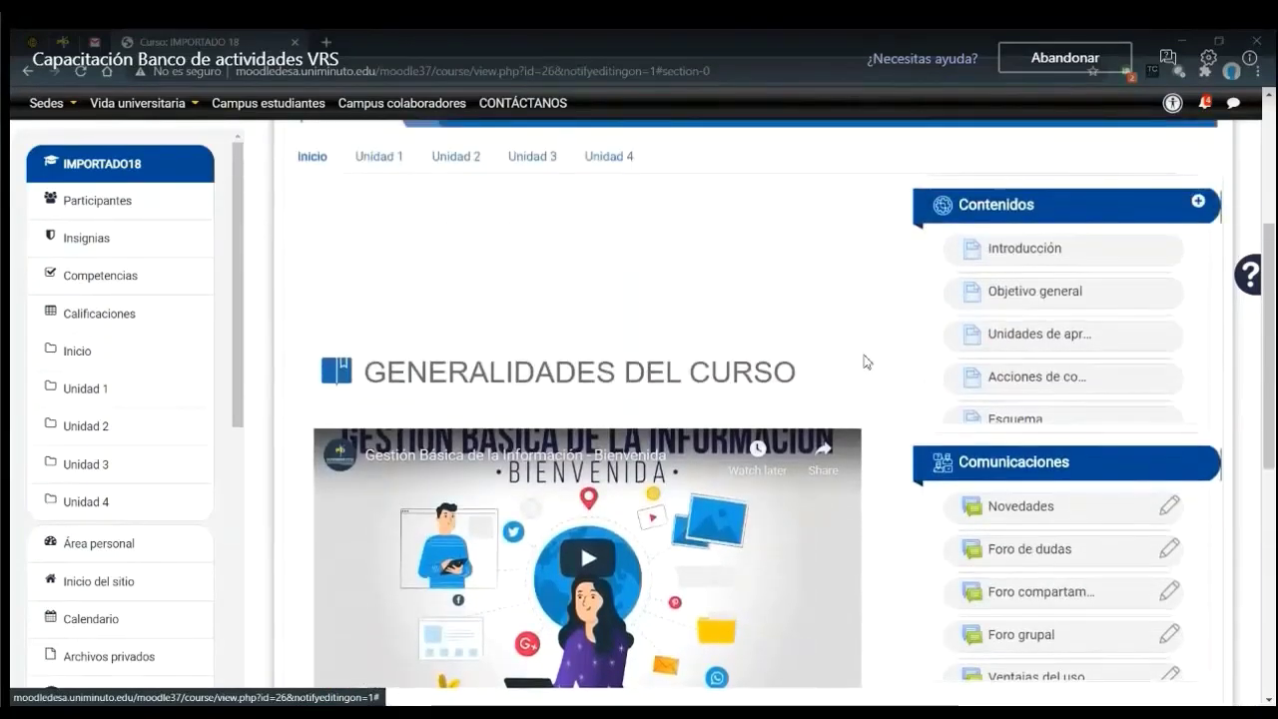
pyautogui.scroll(1, 865, 362)
pyautogui.scroll(-2, 865, 362)
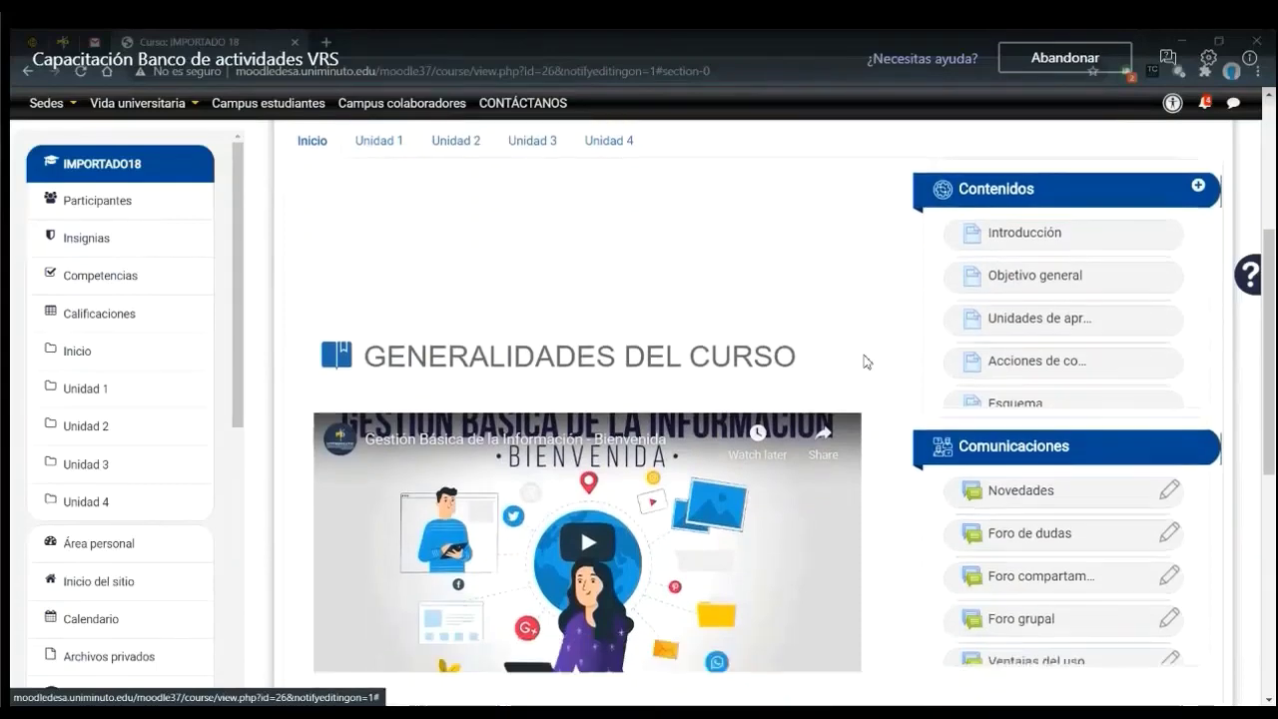
pyautogui.scroll(-2, 865, 361)
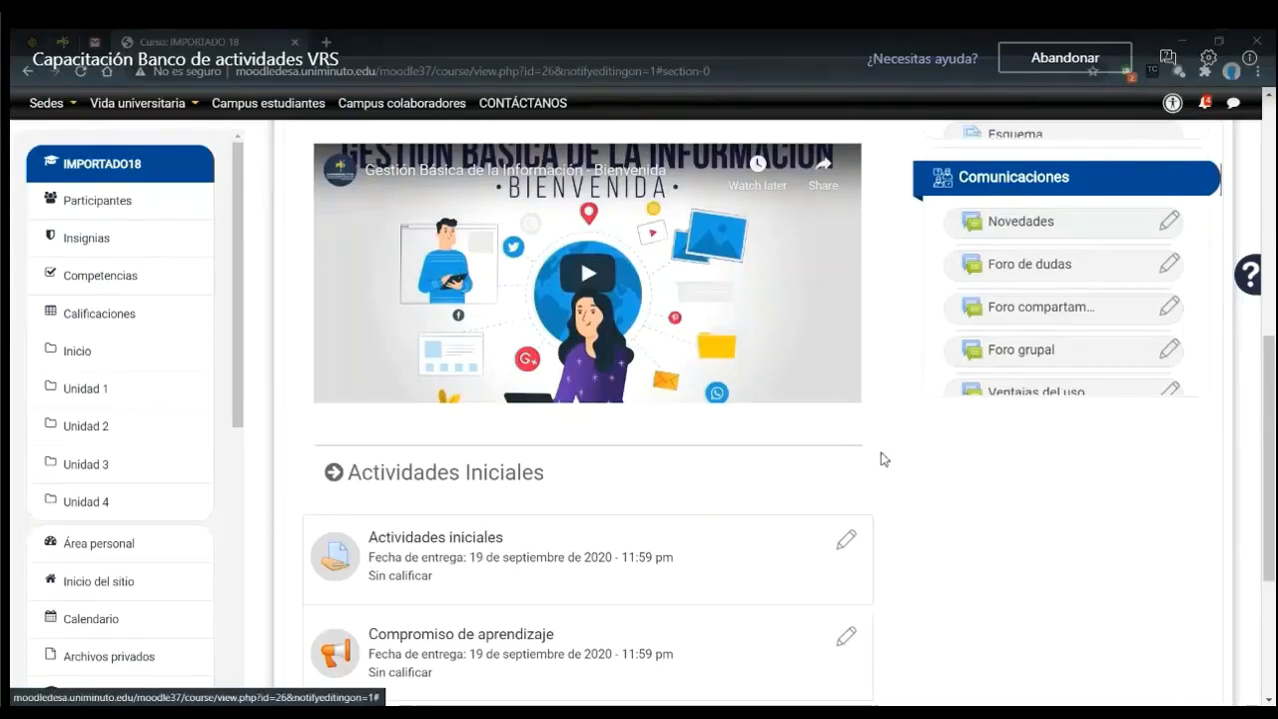
# Open the Unidad 1 section of the course and view its Actividades de la Unidad.
pyautogui.scroll(4, 881, 449)
pyautogui.click(394, 220)
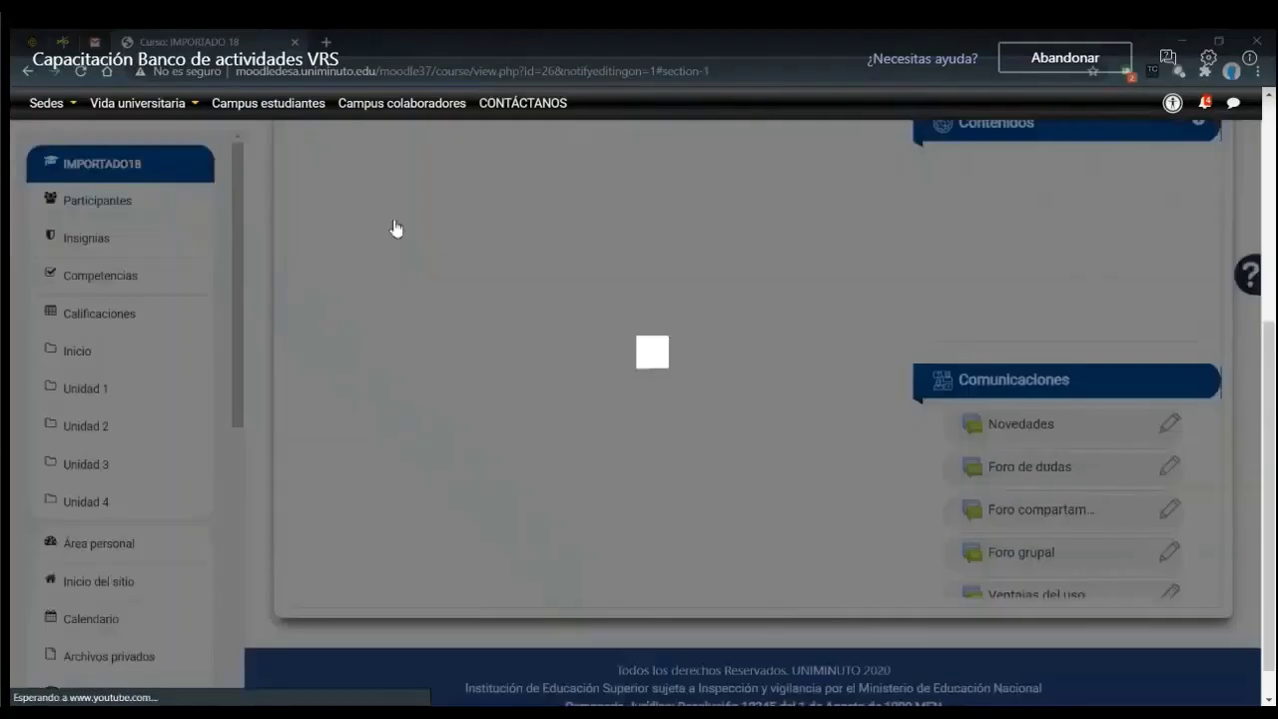
pyautogui.scroll(-10, 789, 635)
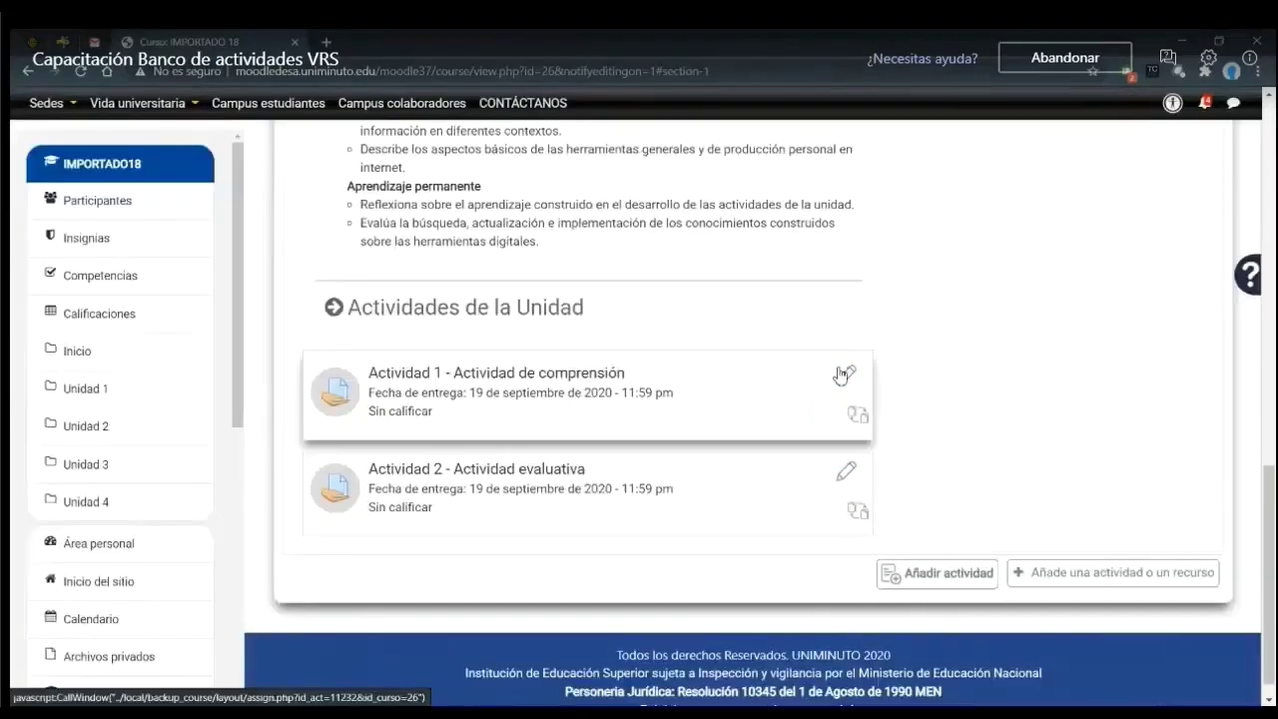
# Open the edit settings of Actividad 1 - Actividad de comprensión, review its Disponibilidad dates and close them without changes.
pyautogui.click(842, 374)
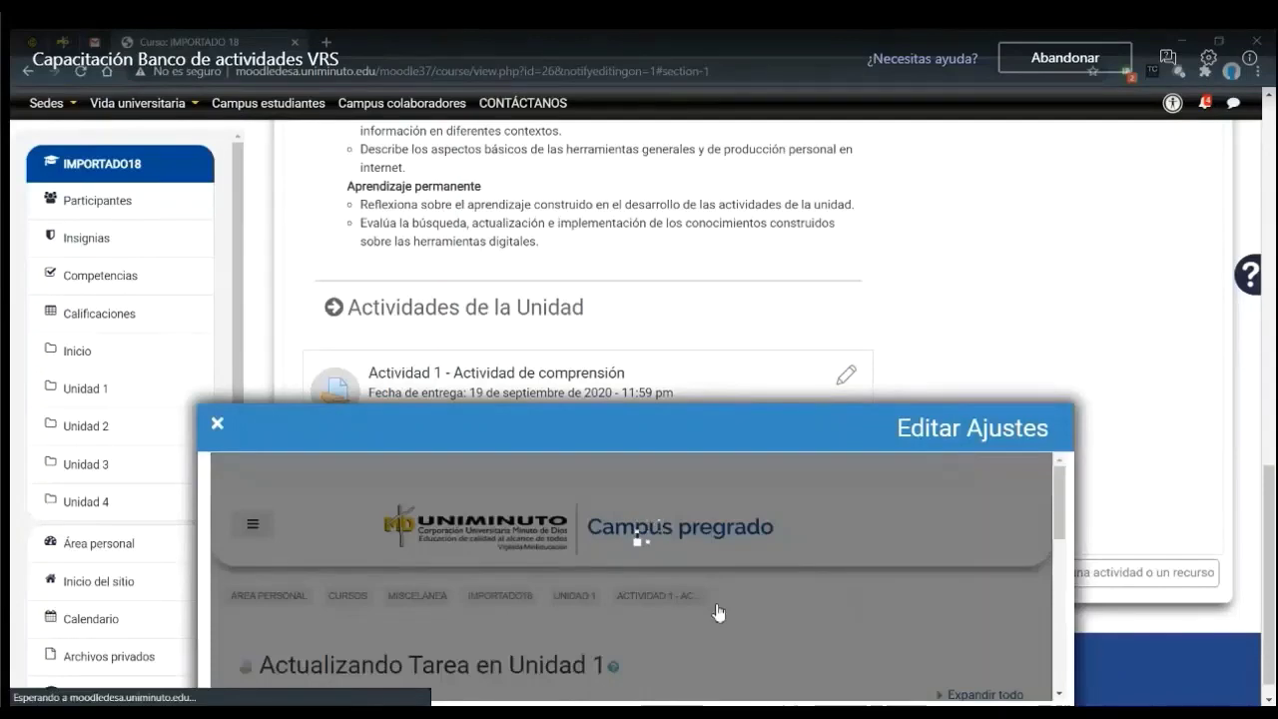
pyautogui.scroll(-5, 716, 613)
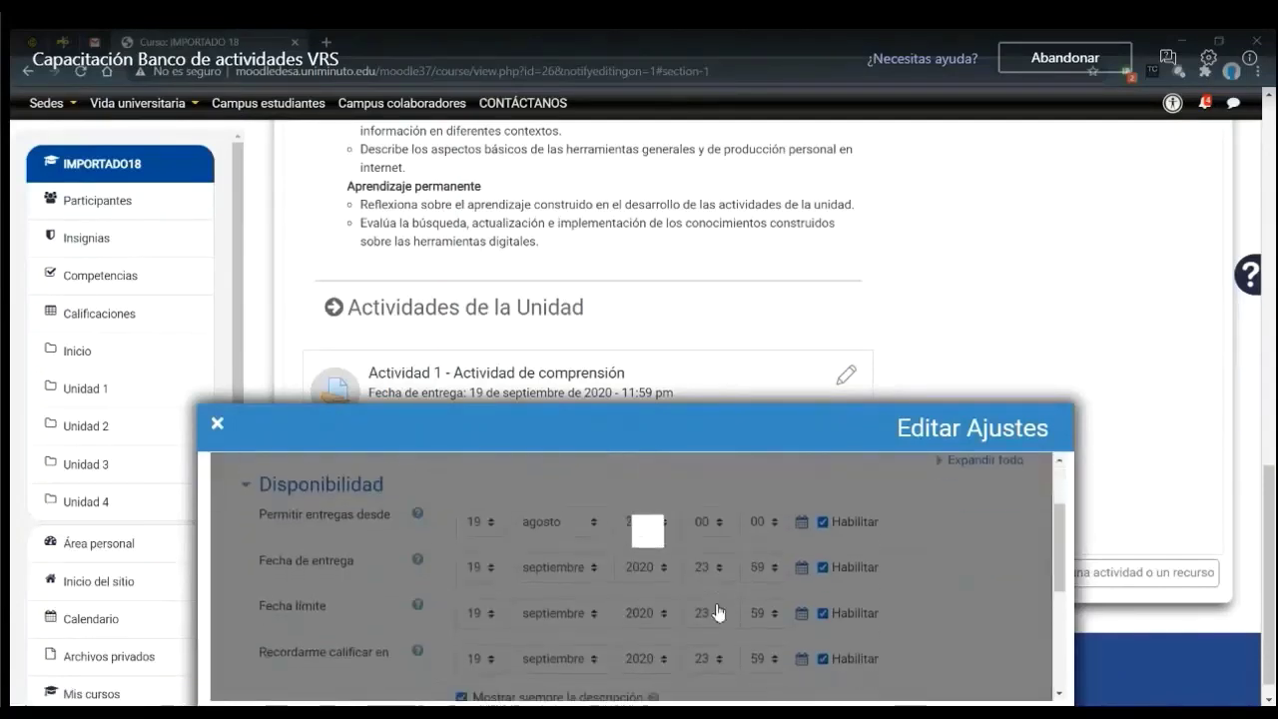
pyautogui.scroll(-3, 716, 612)
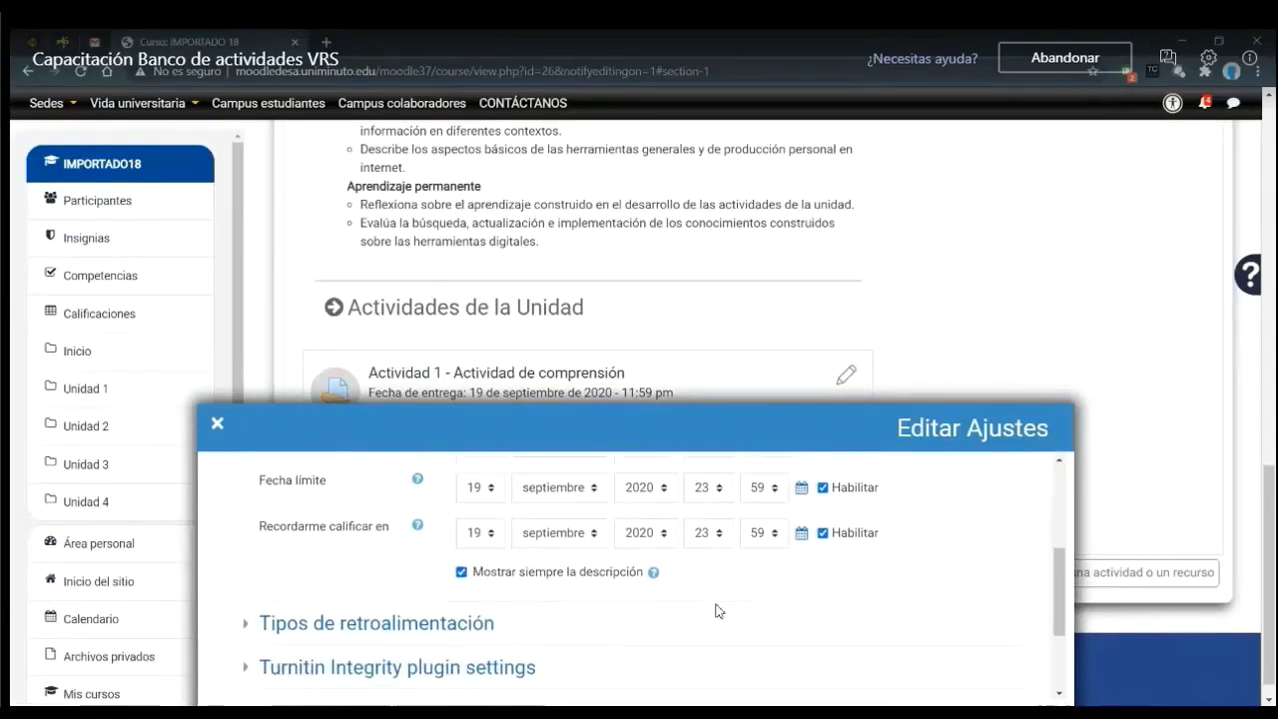
pyautogui.scroll(-1, 716, 611)
pyautogui.scroll(10, 716, 612)
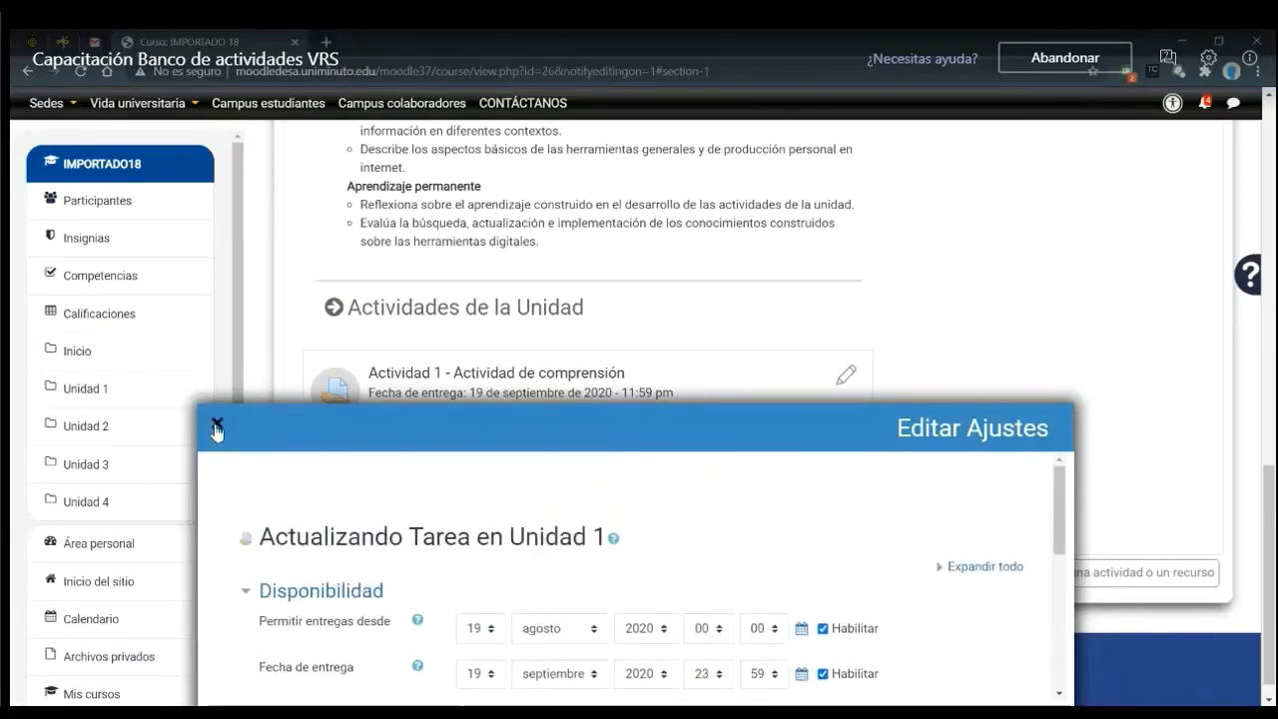
pyautogui.click(215, 432)
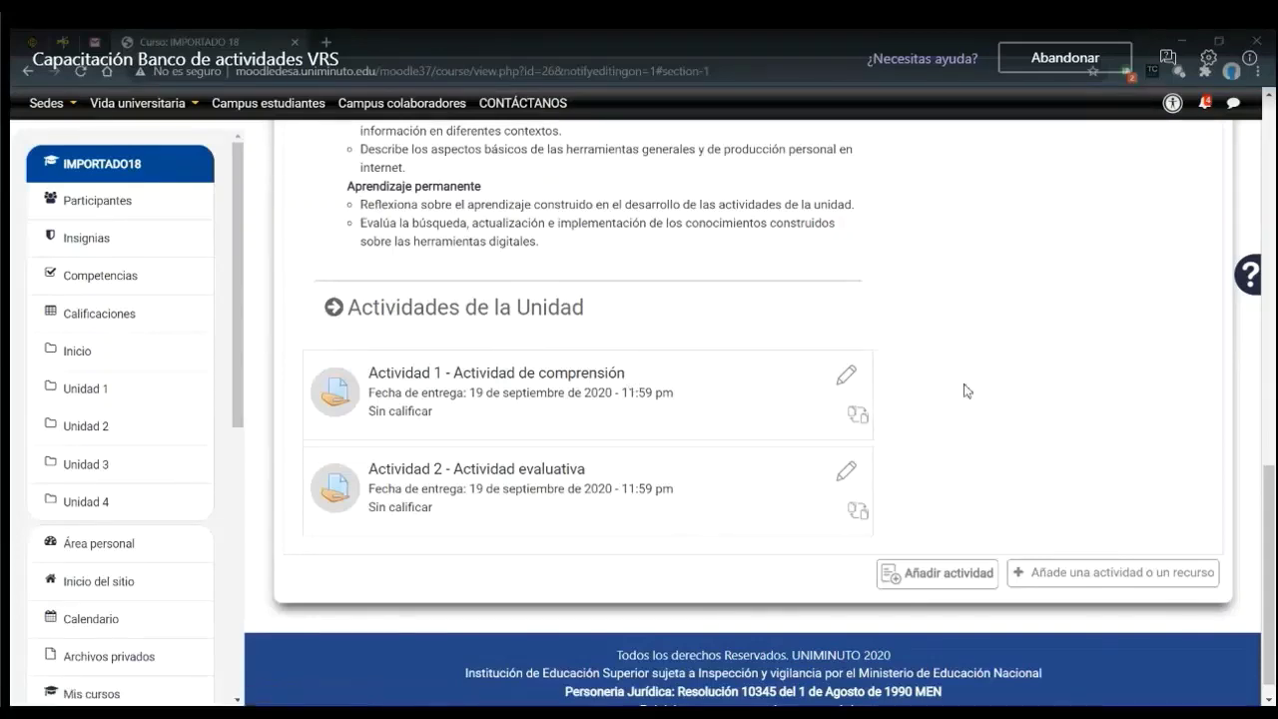
# Return to the course's Inicio section and view the activities under Actividades Iniciales.
pyautogui.scroll(-1, 964, 391)
pyautogui.scroll(2, 965, 391)
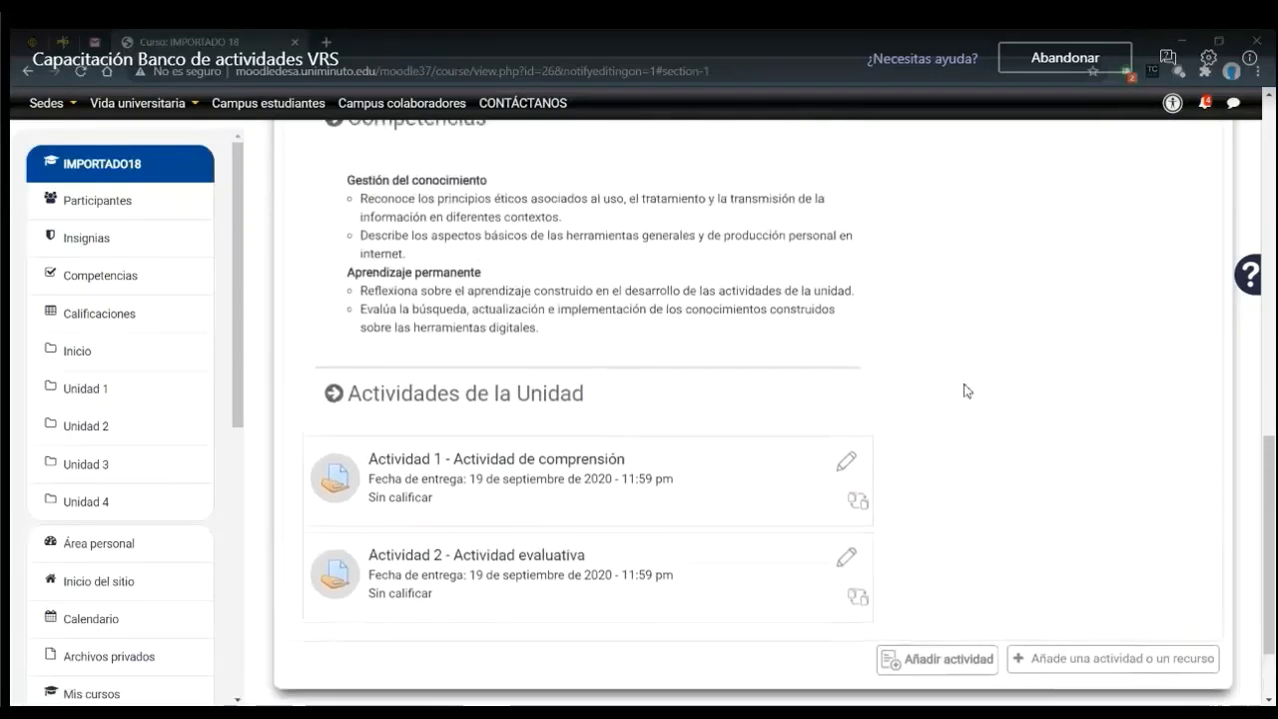
pyautogui.scroll(3, 965, 390)
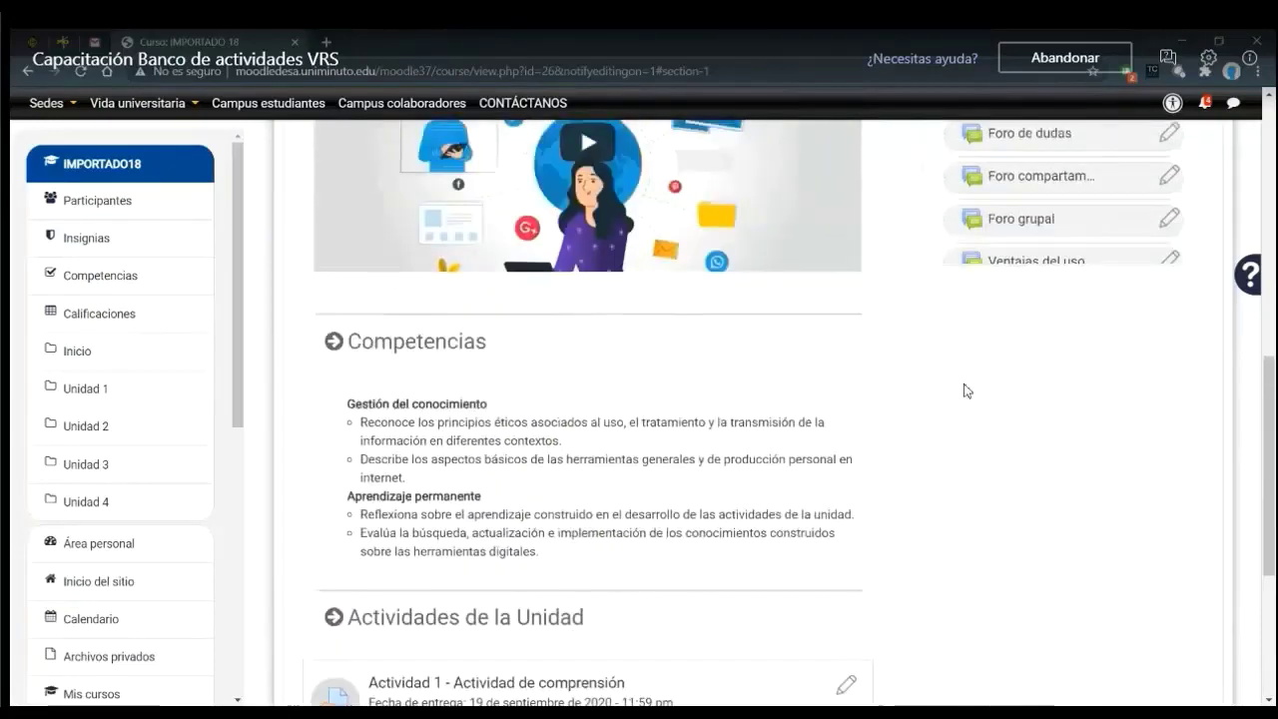
pyautogui.scroll(2, 918, 439)
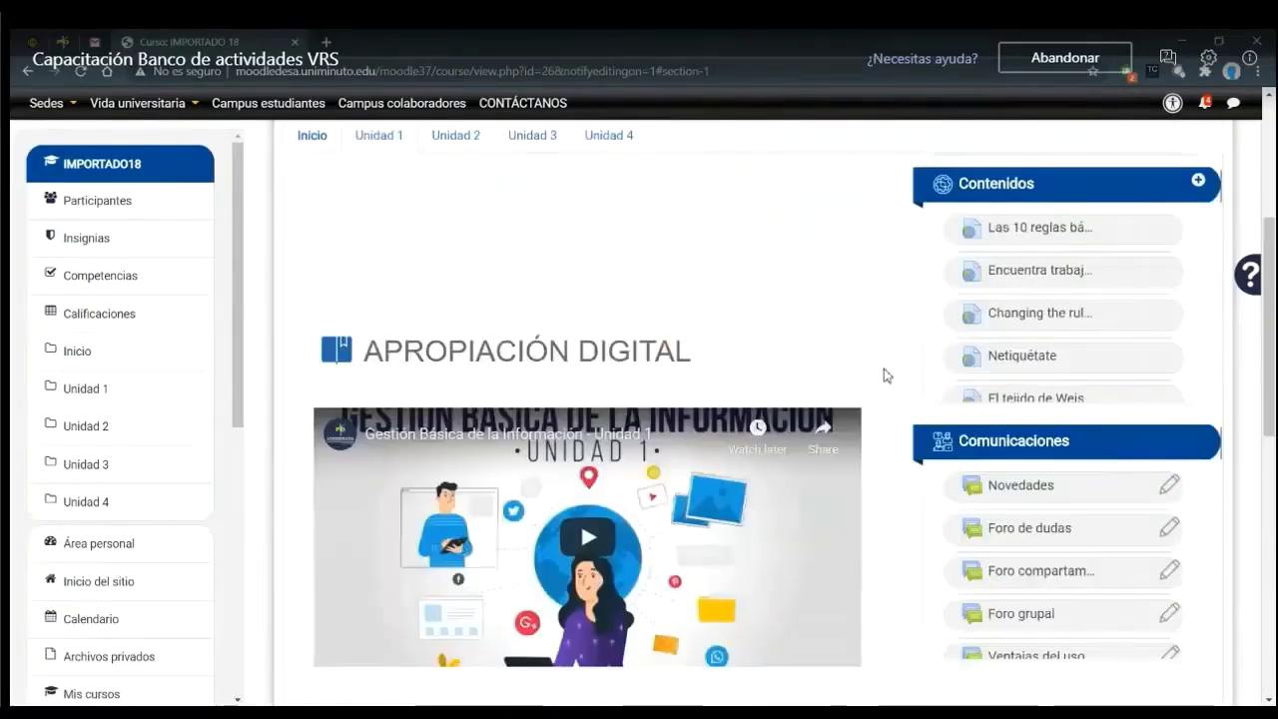
pyautogui.scroll(2, 904, 394)
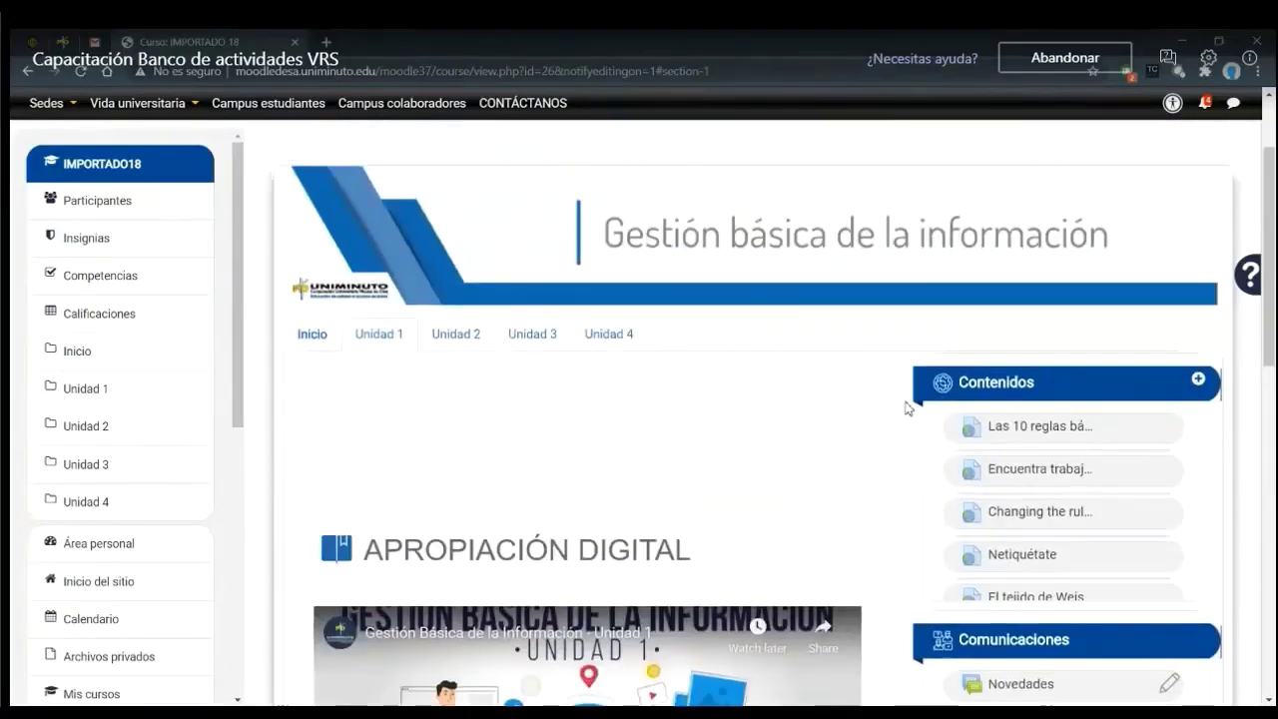
pyautogui.click(311, 335)
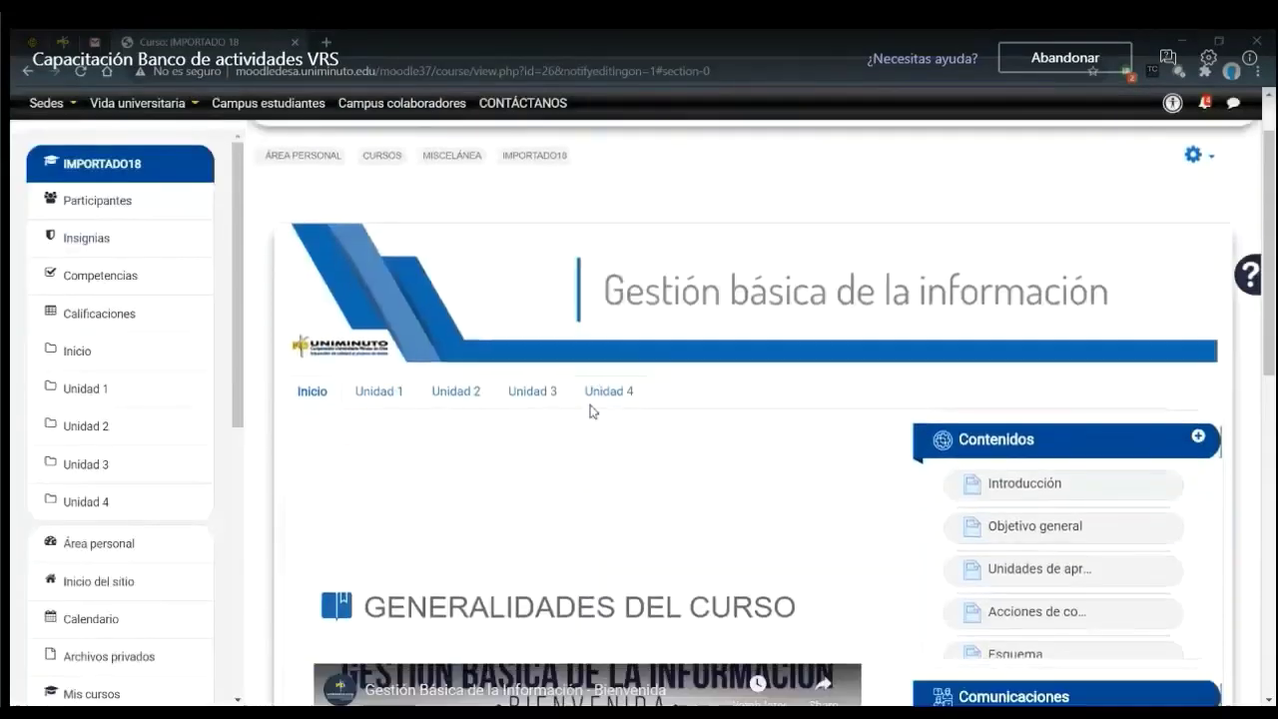
pyautogui.scroll(-6, 590, 410)
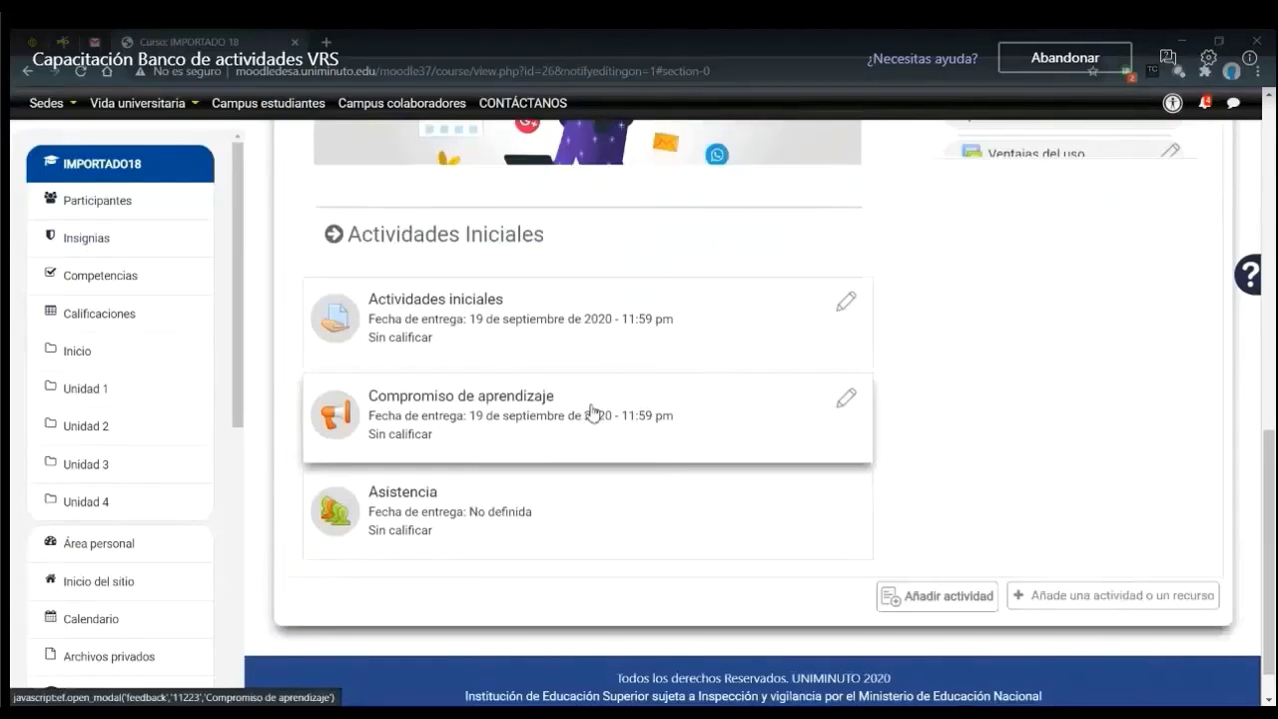
# Look through the resources listed in the Contenidos block of the Inicio section.
pyautogui.scroll(5, 592, 412)
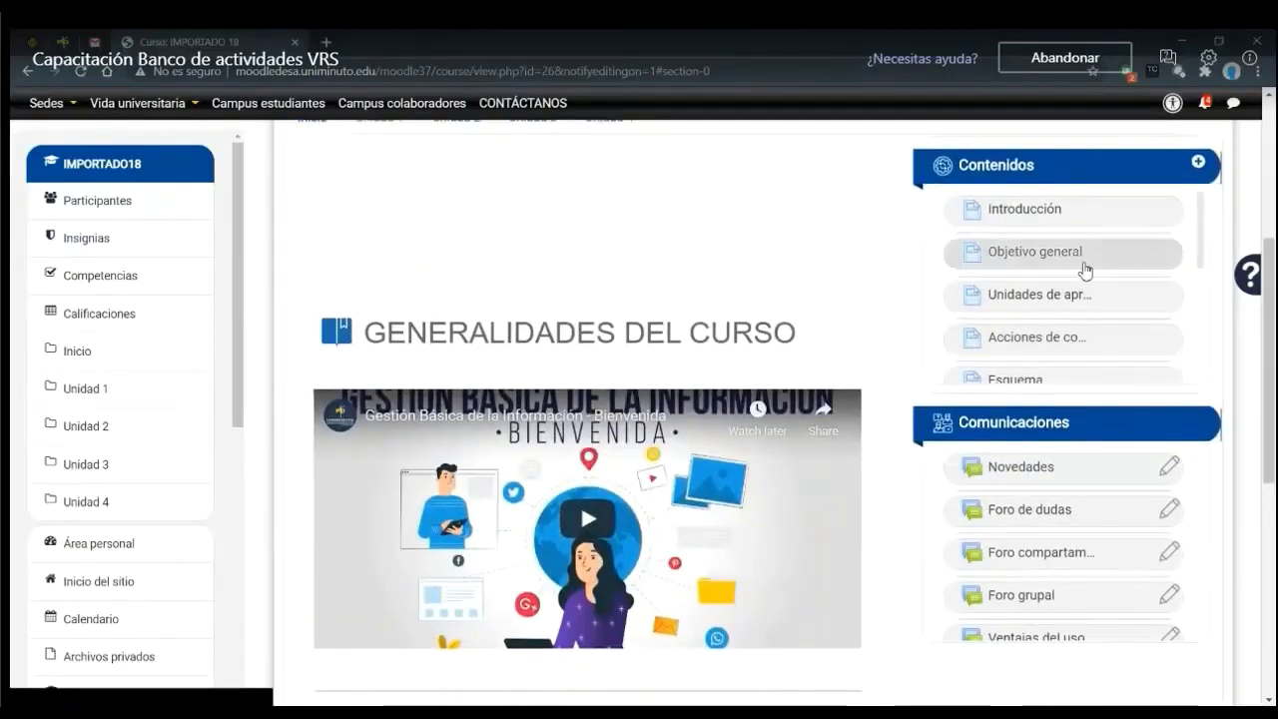
pyautogui.scroll(-1, 1085, 269)
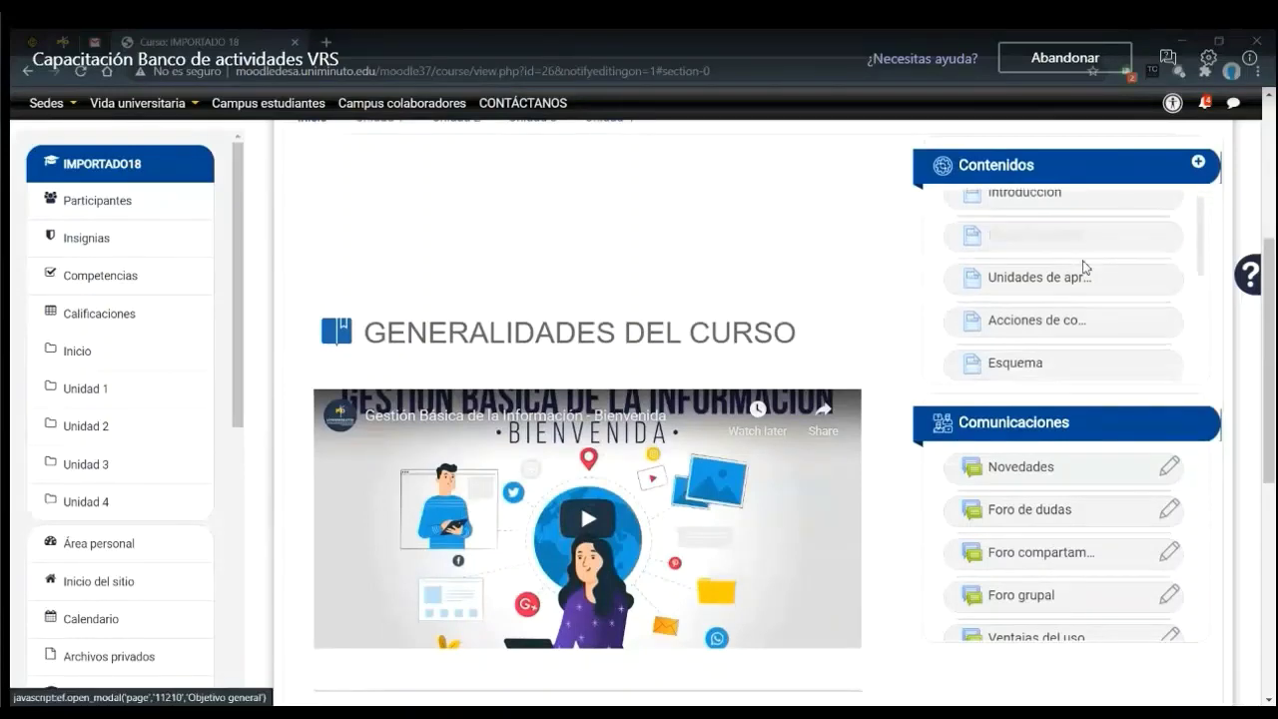
pyautogui.scroll(-1, 1086, 268)
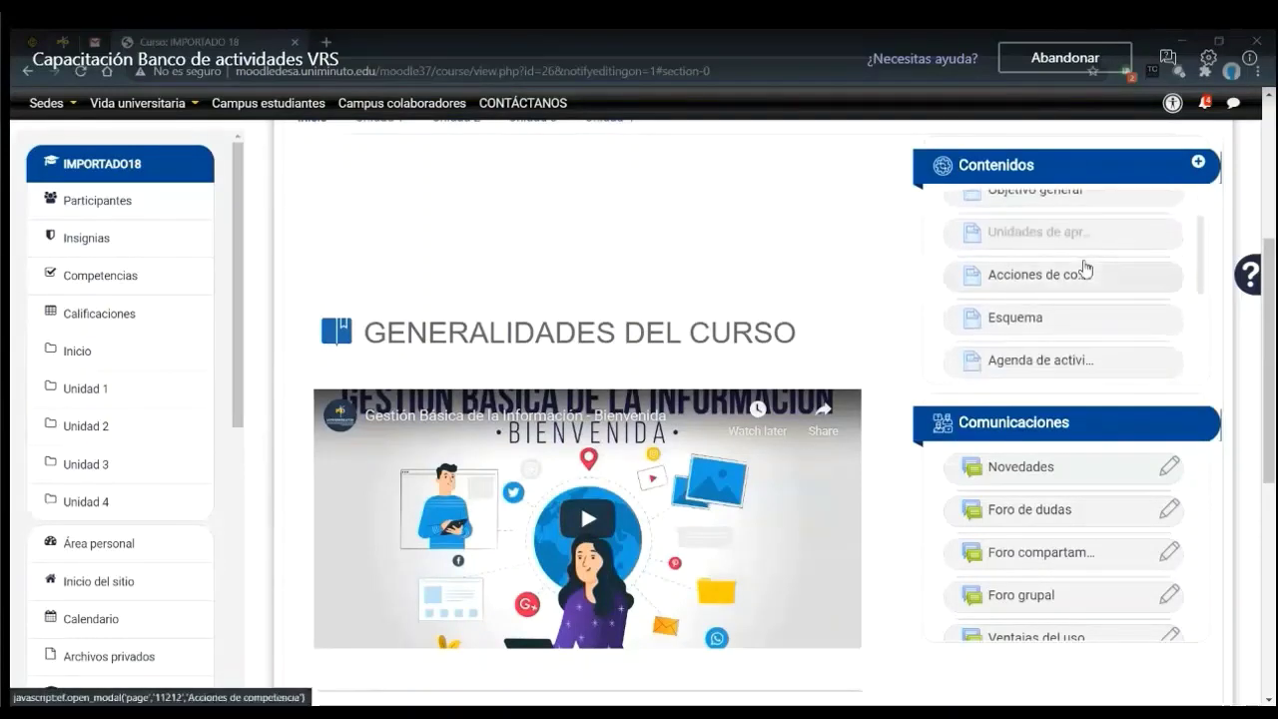
pyautogui.scroll(-1, 1085, 270)
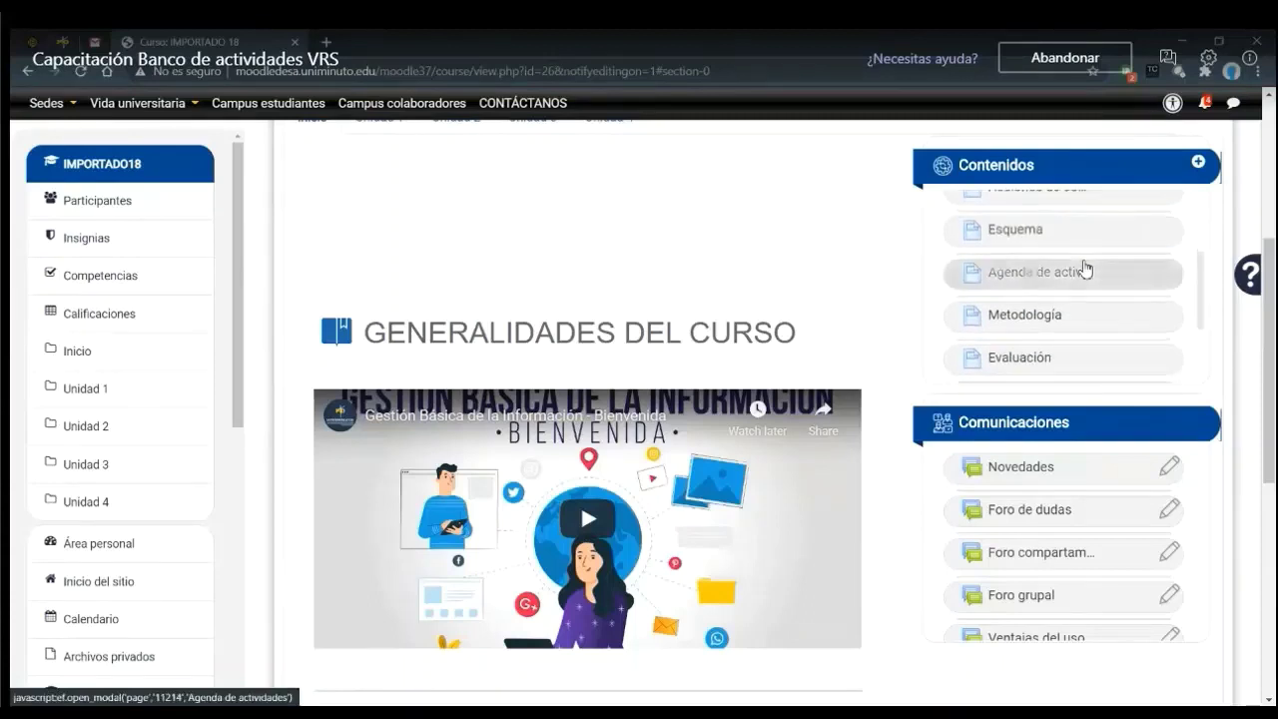
pyautogui.scroll(-2, 1084, 309)
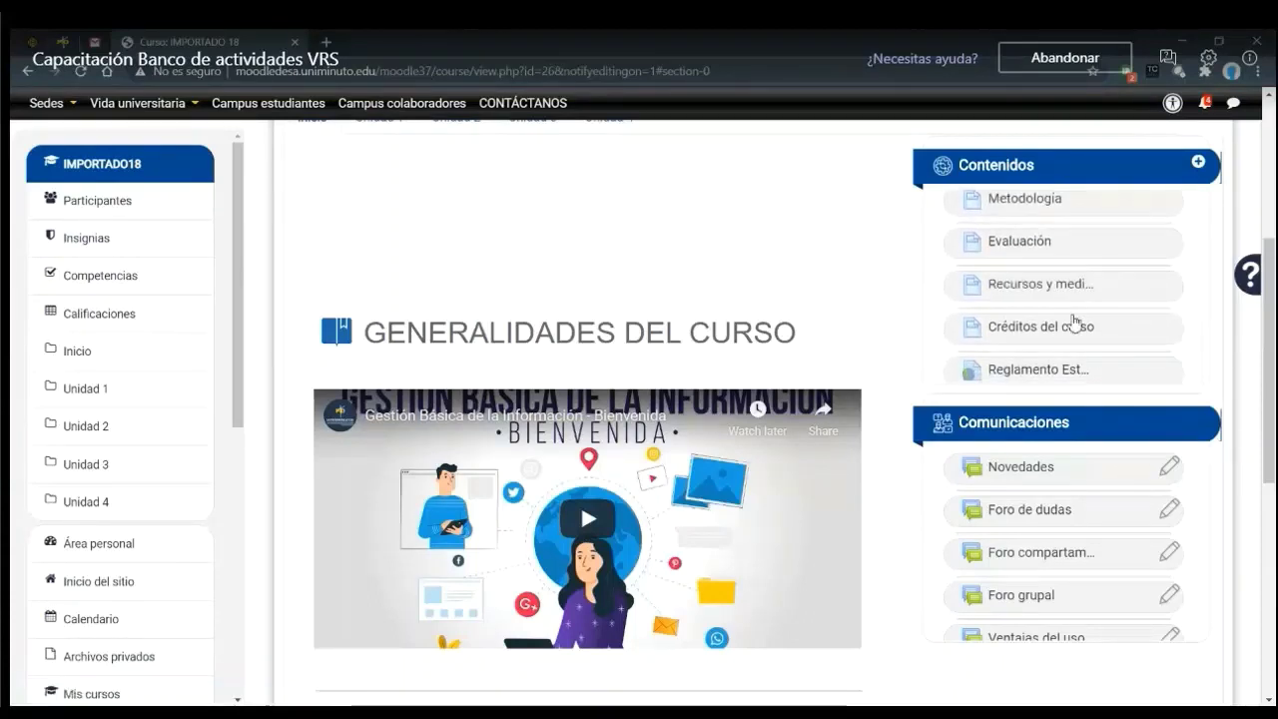
pyautogui.scroll(-4, 685, 355)
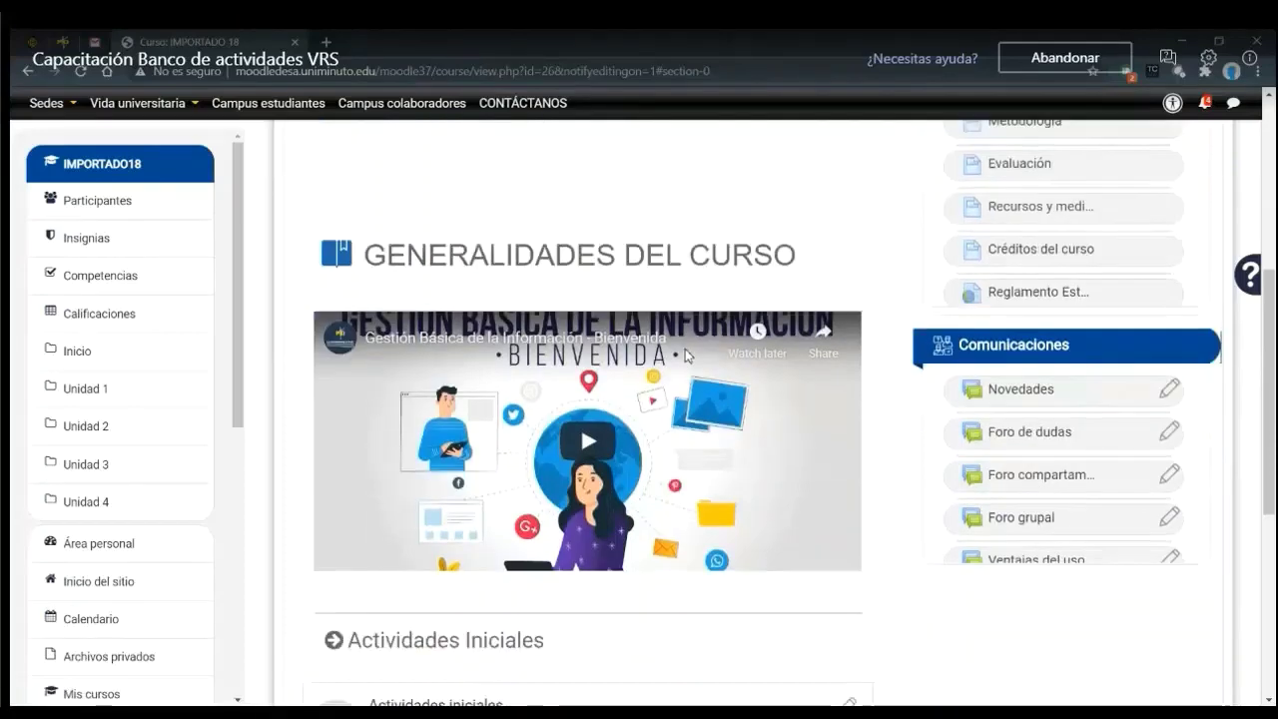
pyautogui.scroll(5, 685, 357)
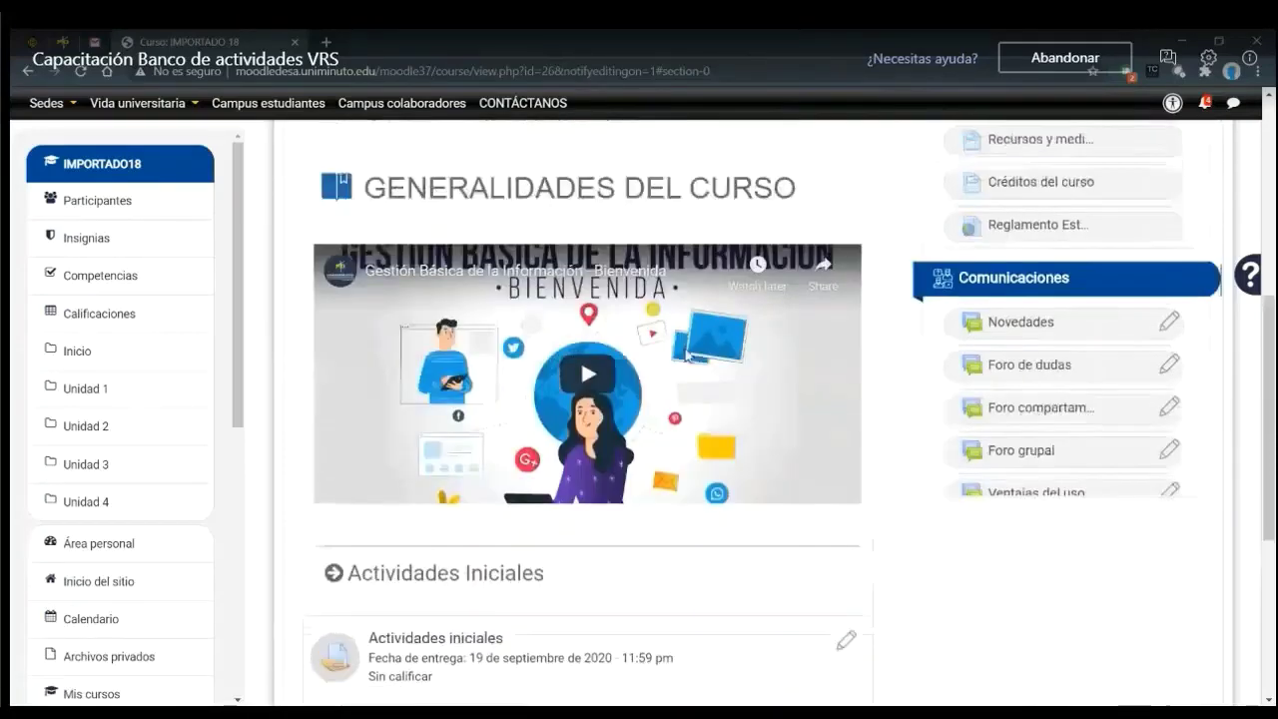
# Open the Unidad 1 section again and review its content down to Competencias.
pyautogui.scroll(2, 434, 259)
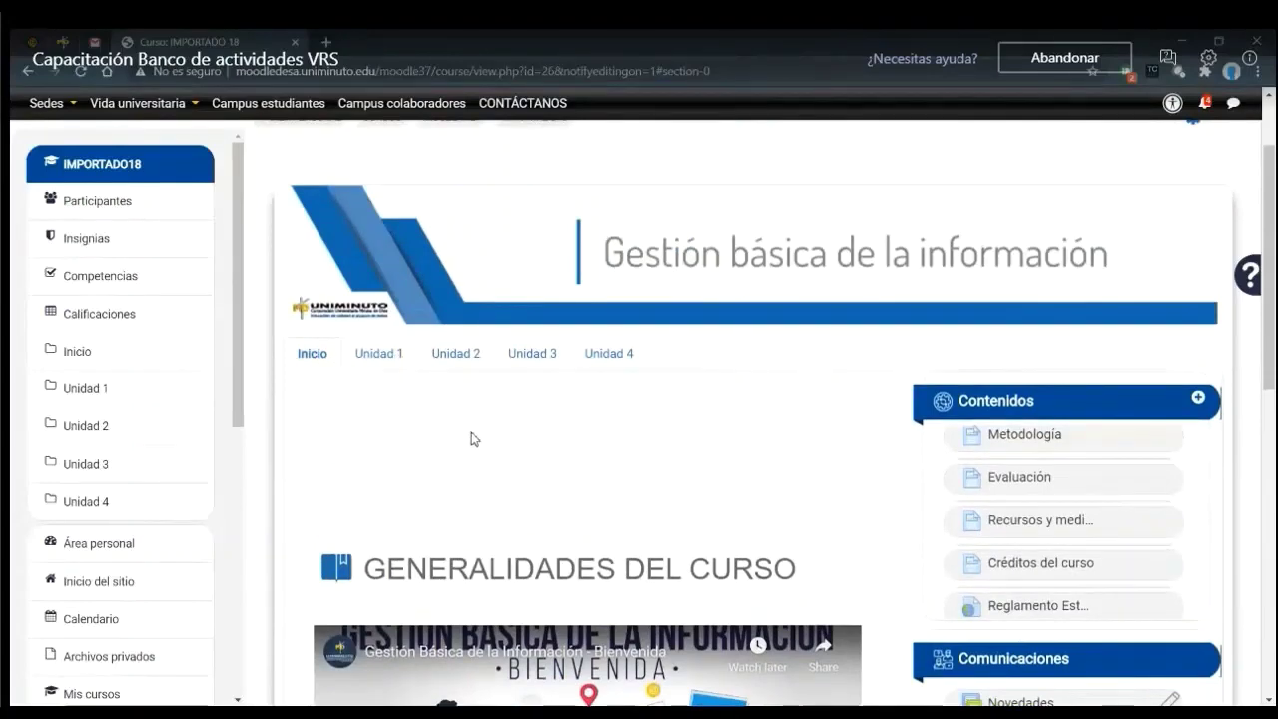
pyautogui.click(385, 360)
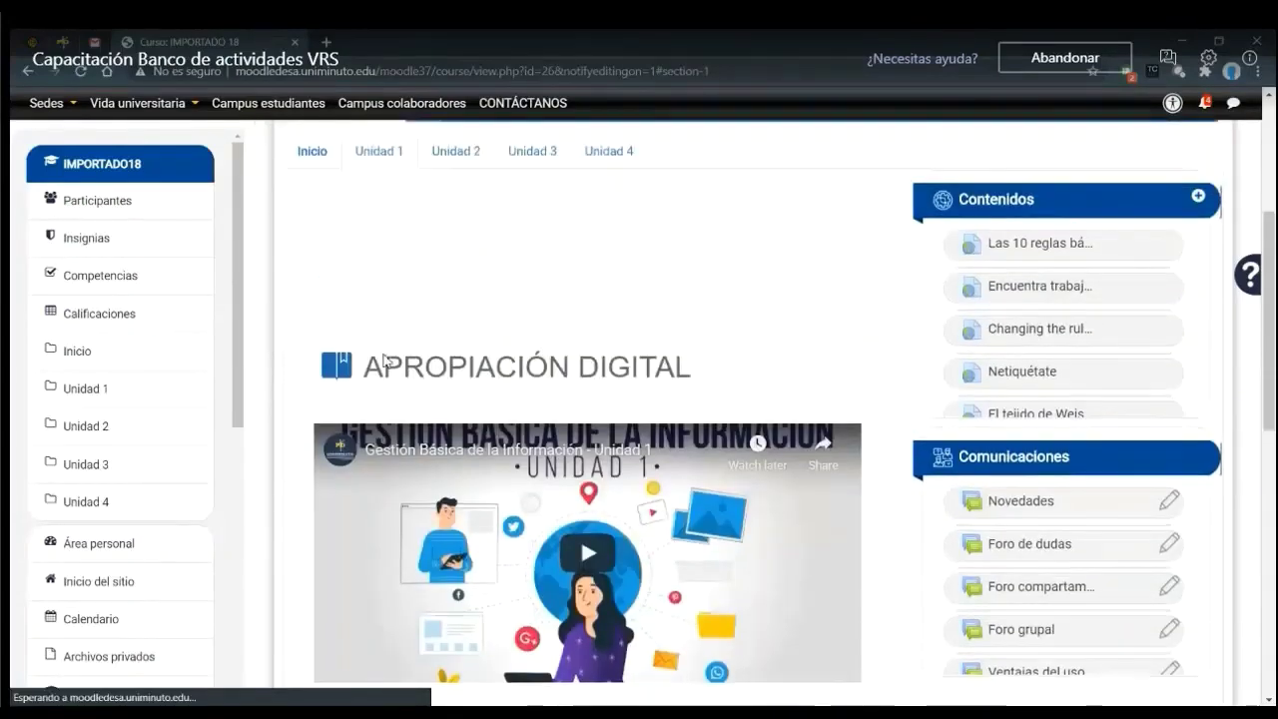
pyautogui.scroll(-2, 485, 451)
pyautogui.scroll(-3, 486, 454)
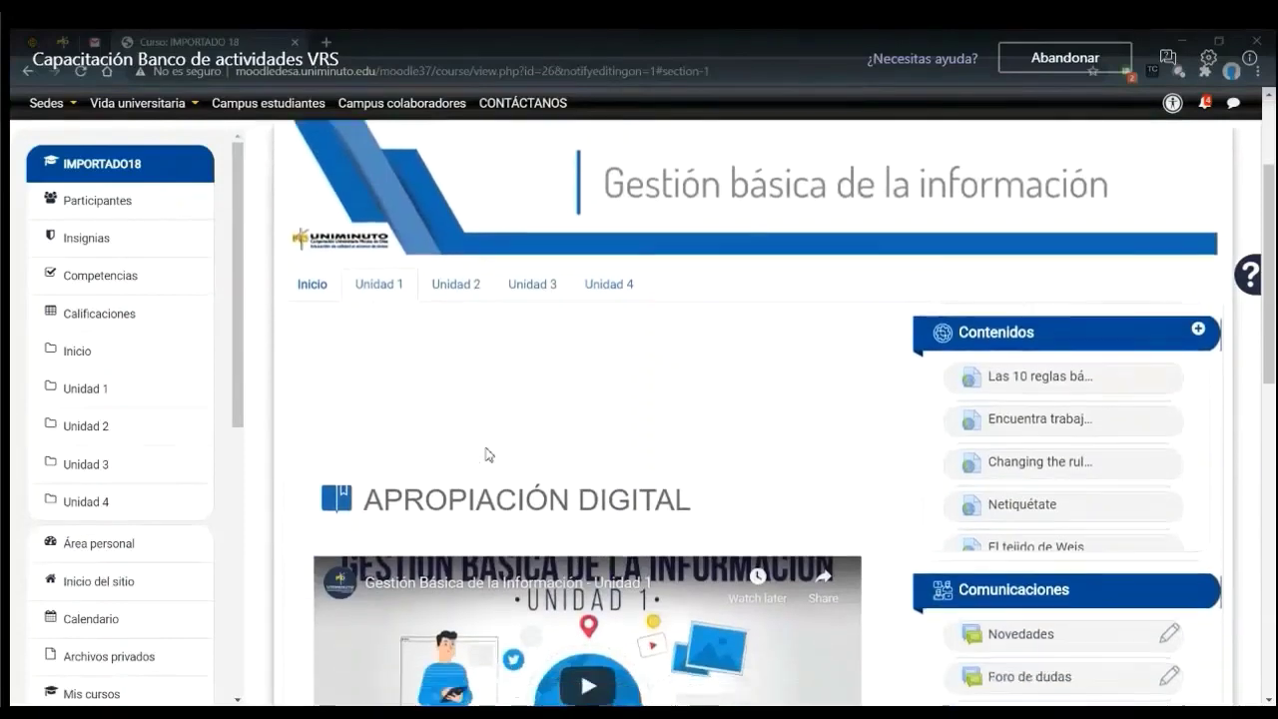
pyautogui.scroll(-3, 486, 455)
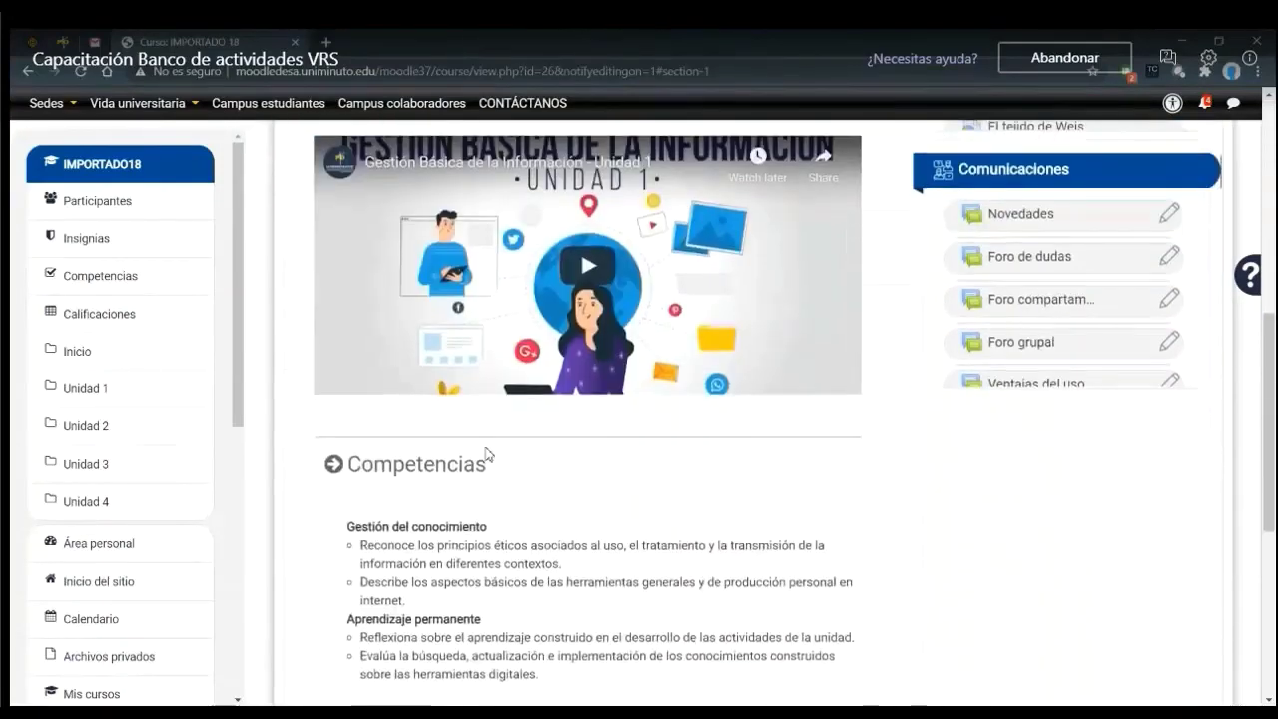
# Use the replace option of Actividad 2 - Actividad evaluativa in Unidad 1's Actividades de la Unidad.
pyautogui.scroll(-3, 488, 455)
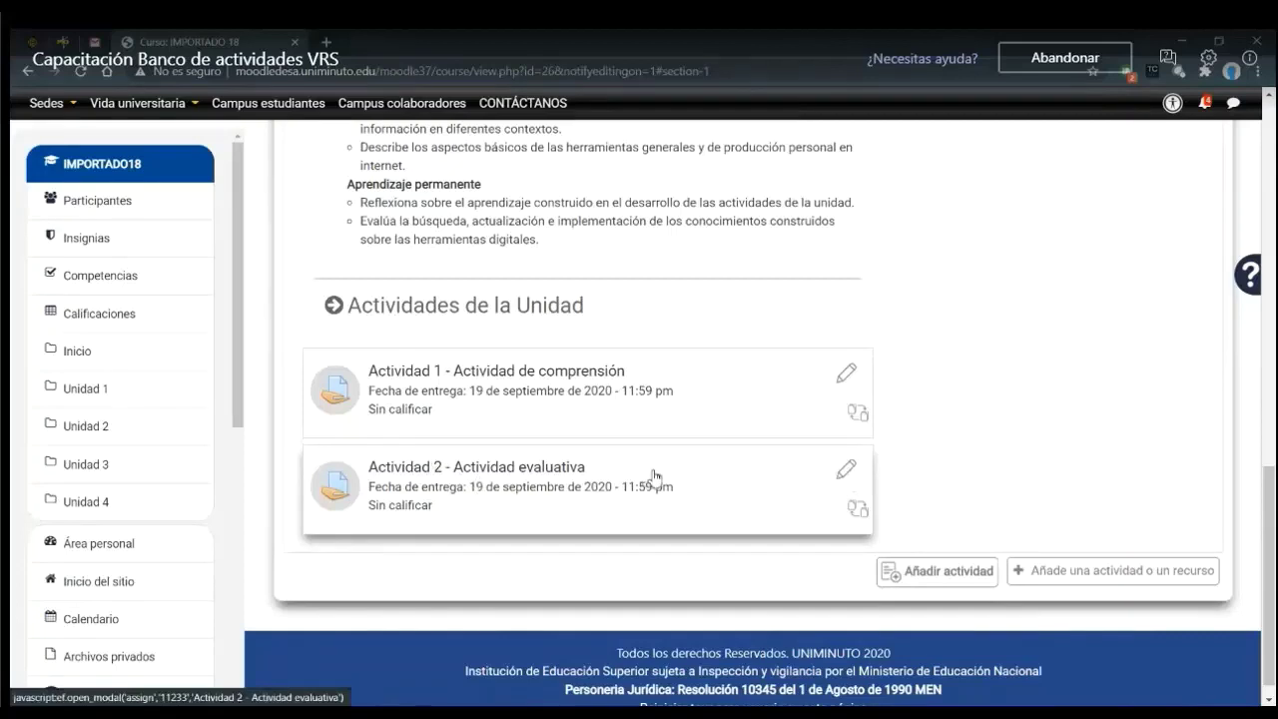
pyautogui.click(864, 520)
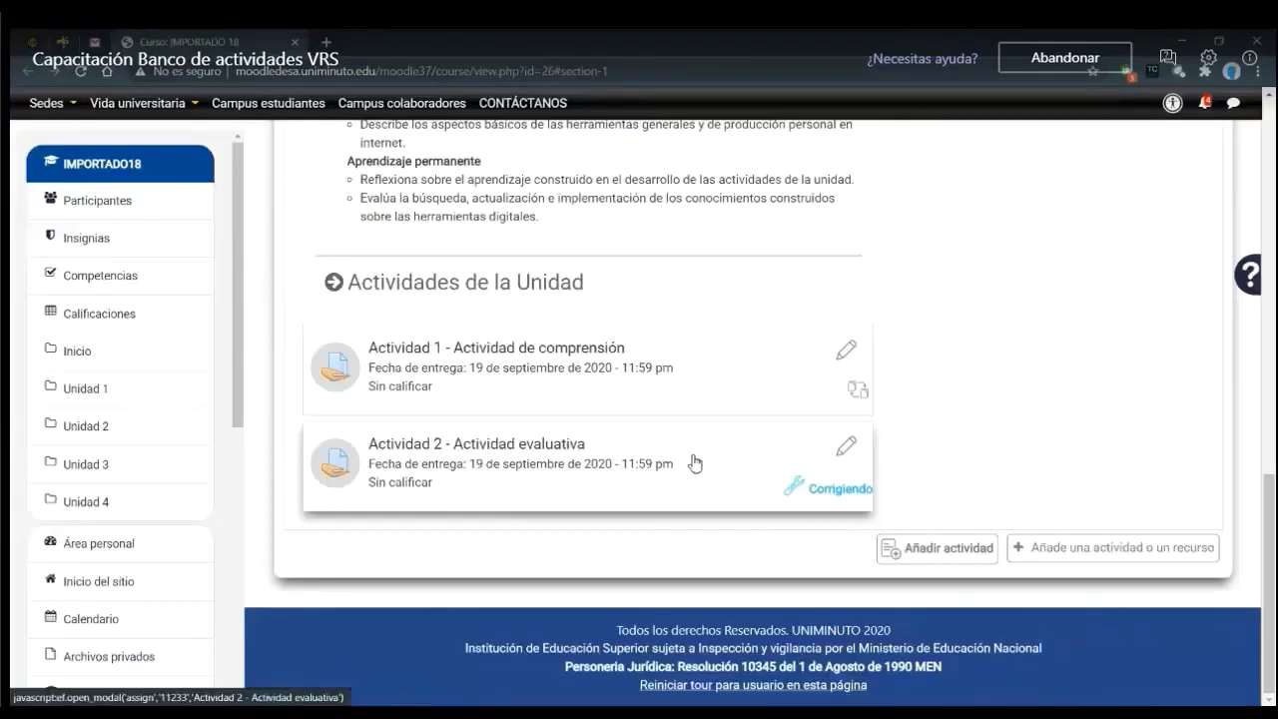
pyautogui.scroll(7, 690, 456)
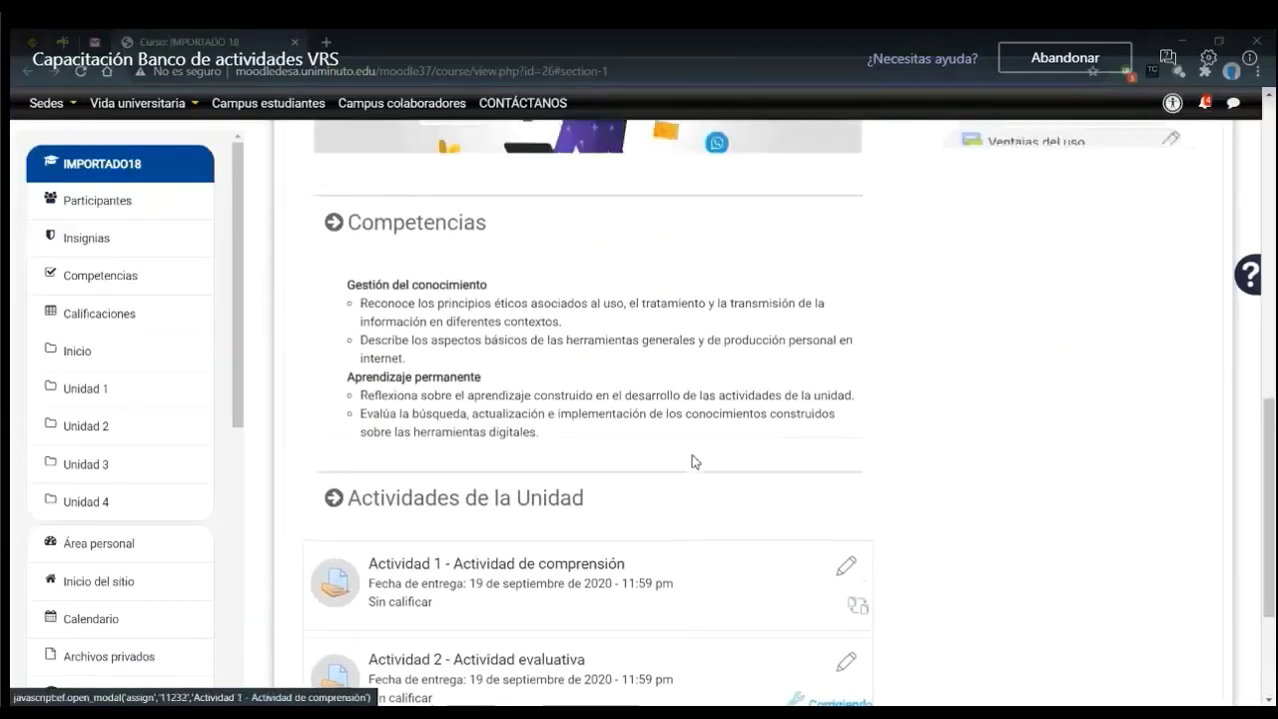
pyautogui.scroll(5, 695, 462)
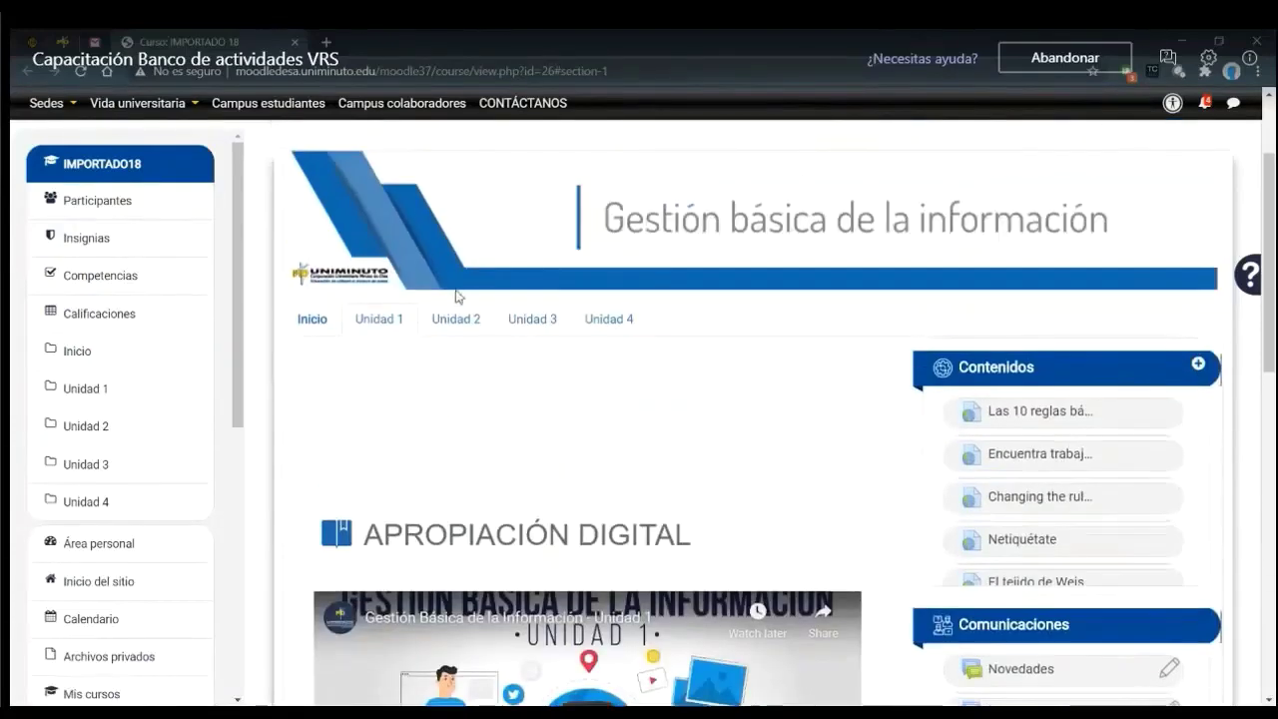
# In Unidad 2, start replacing Actividad 4 - Actividad evaluativa using the Actividades express evaluativa option.
pyautogui.click(455, 322)
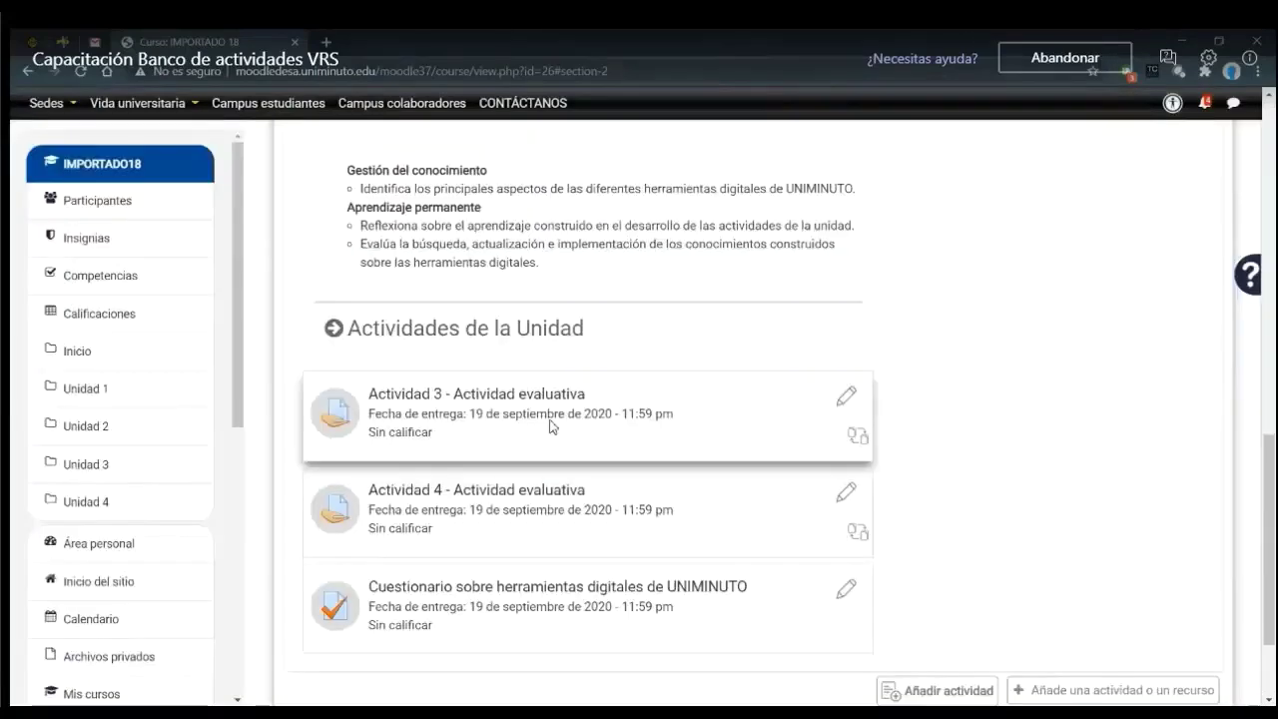
pyautogui.scroll(-2, 627, 424)
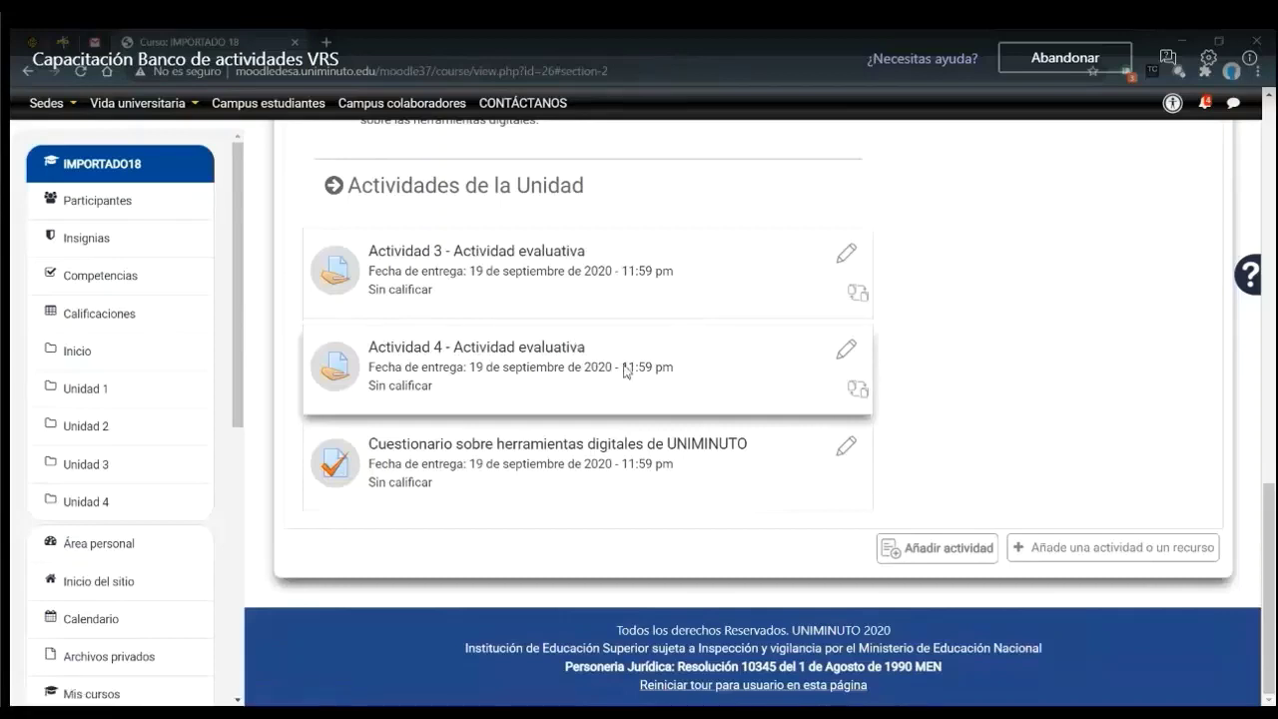
pyautogui.click(863, 396)
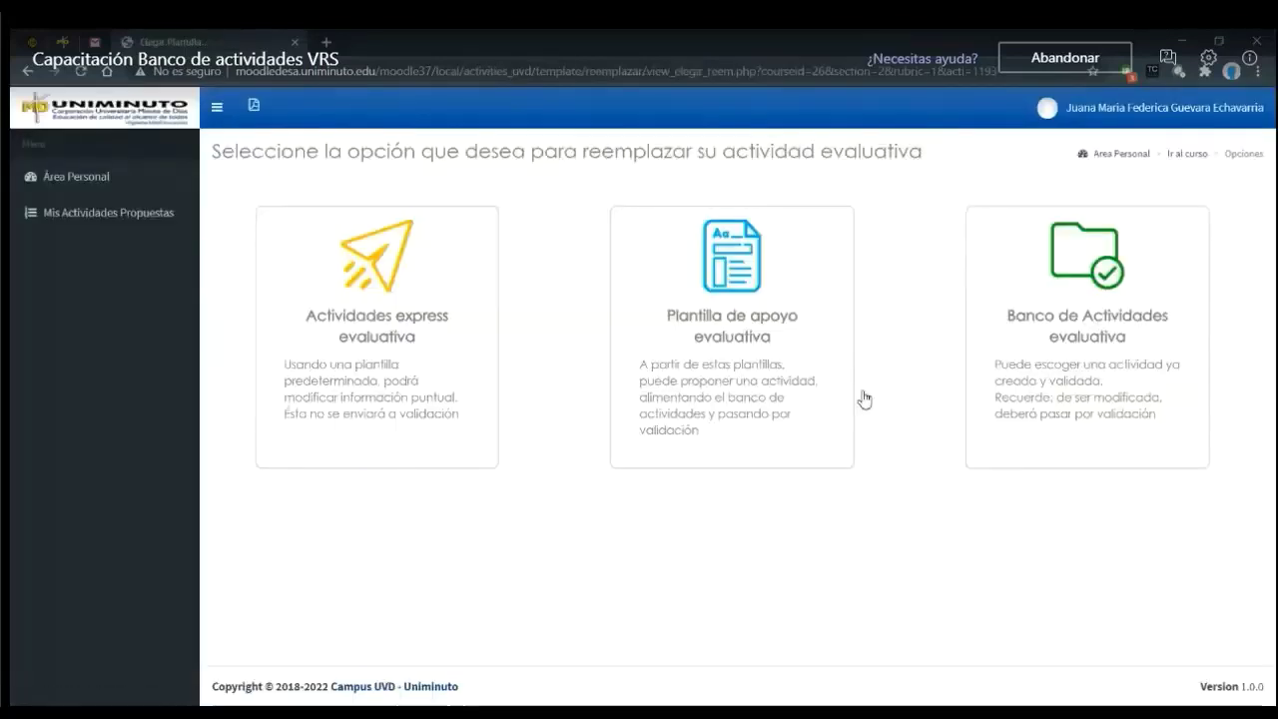
pyautogui.click(409, 304)
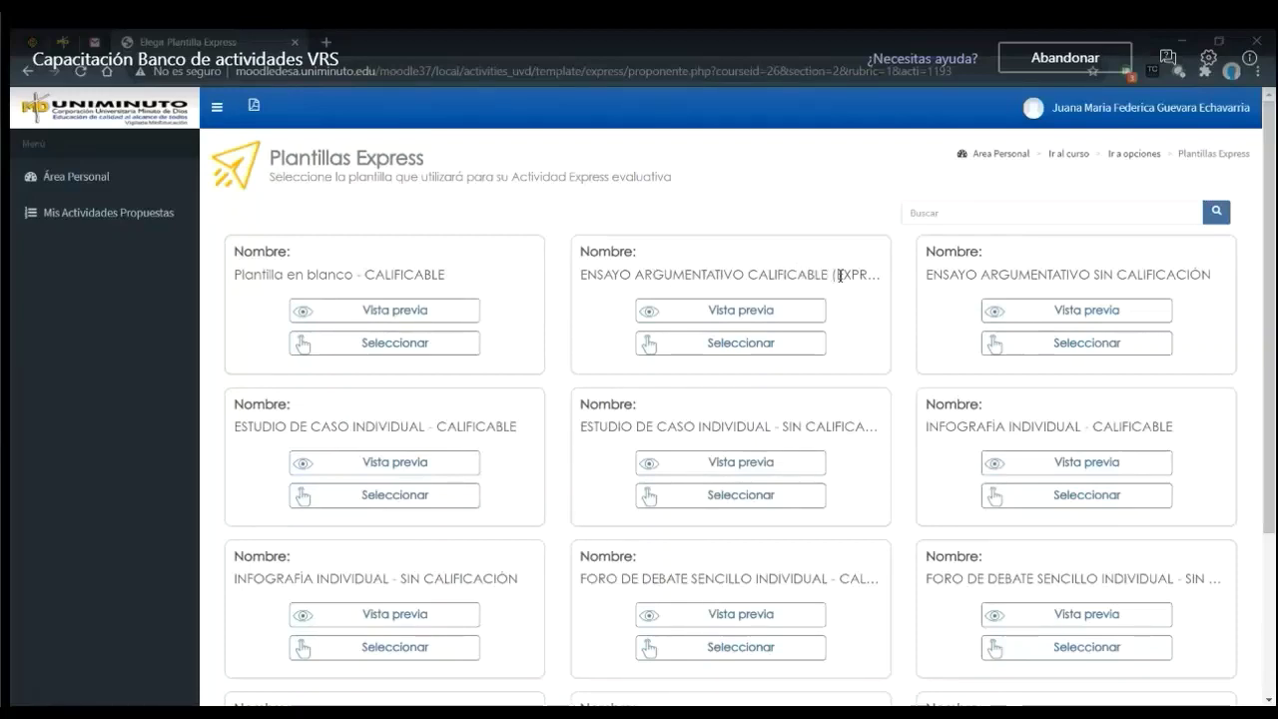
# Preview the ENSAYO ARGUMENTATIVO CALIFICABLE (EXPRESS) template and select it for the express activity.
pyautogui.moveTo(835, 275); pyautogui.dragTo(871, 279)
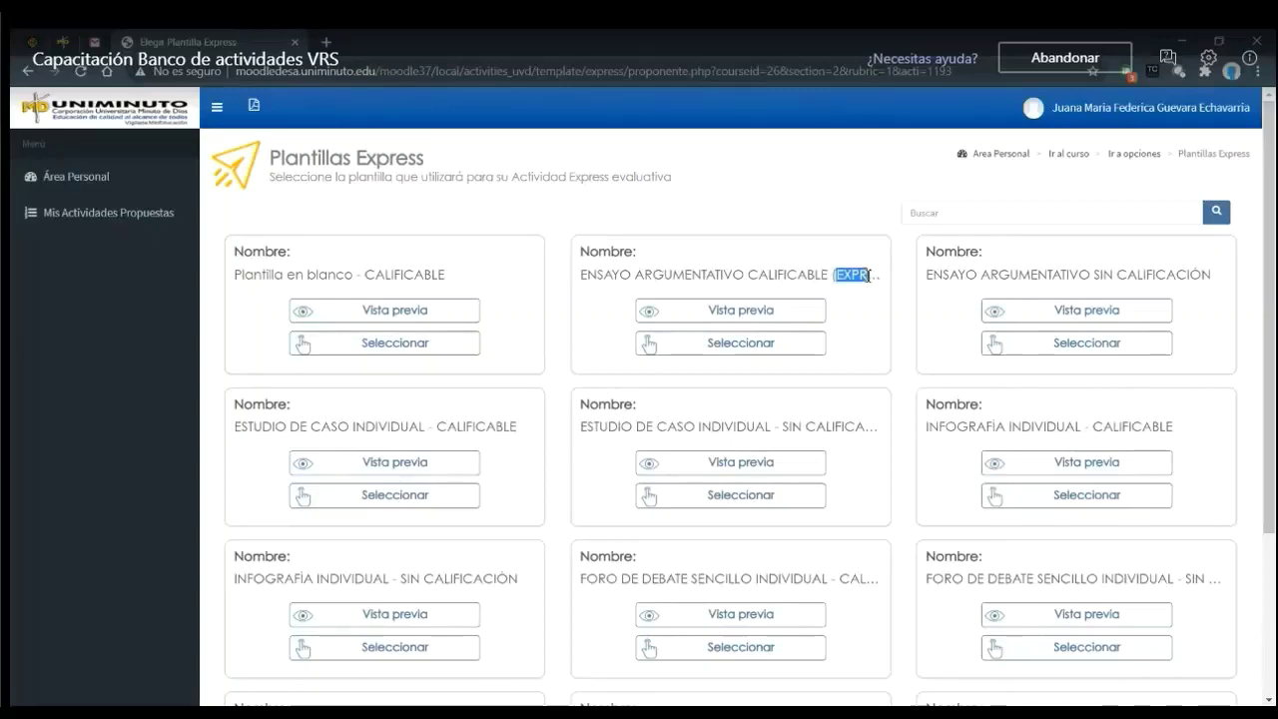
pyautogui.click(847, 319)
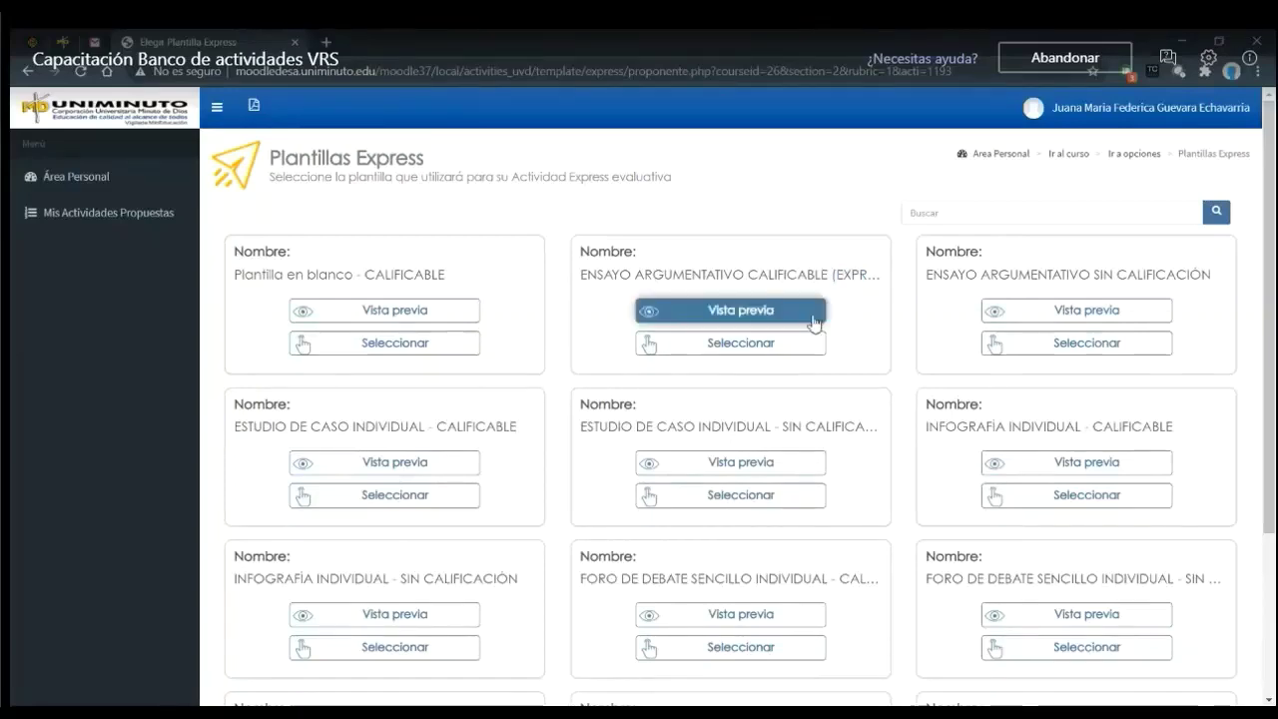
pyautogui.click(778, 318)
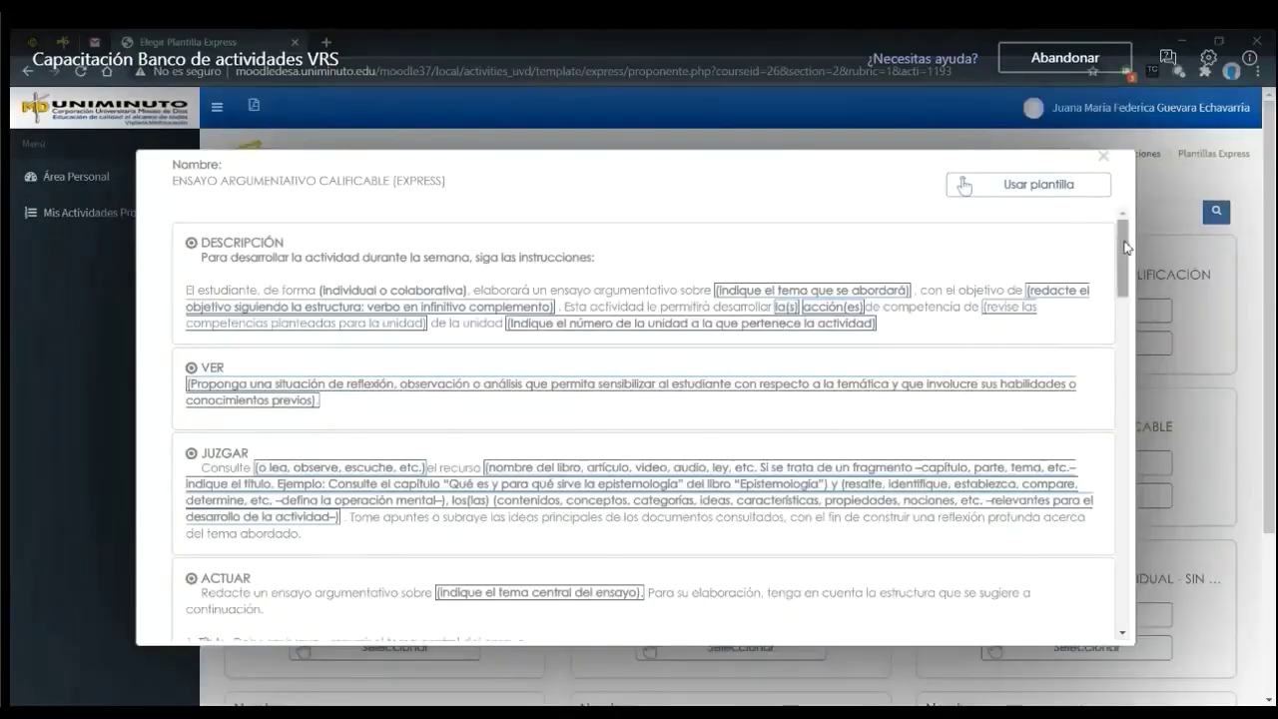
pyautogui.moveTo(1125, 248); pyautogui.dragTo(1100, 225)
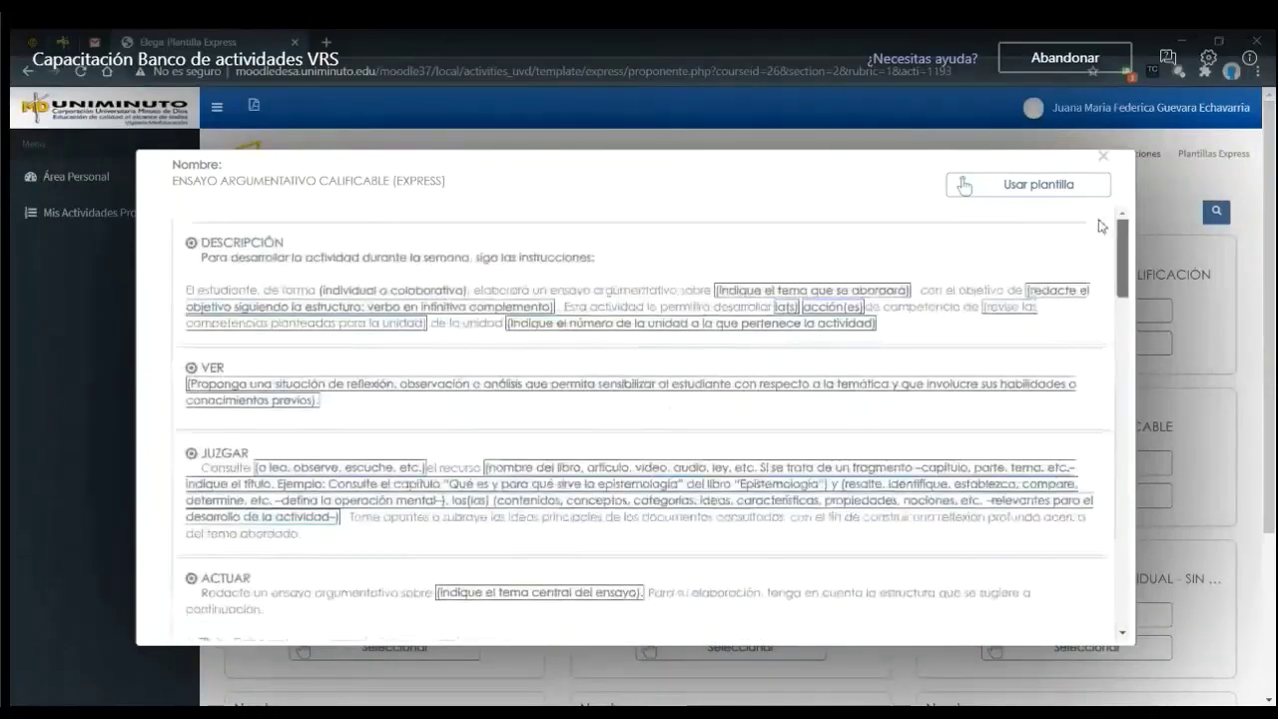
pyautogui.click(1045, 188)
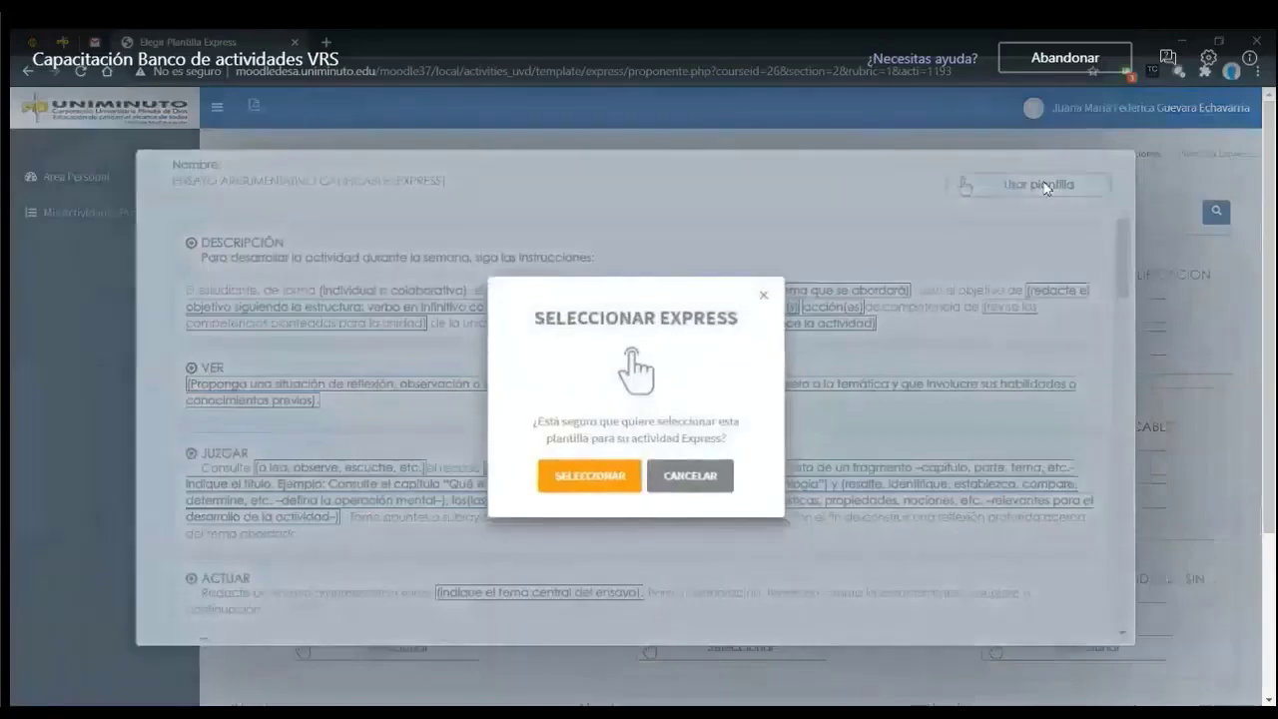
pyautogui.click(624, 476)
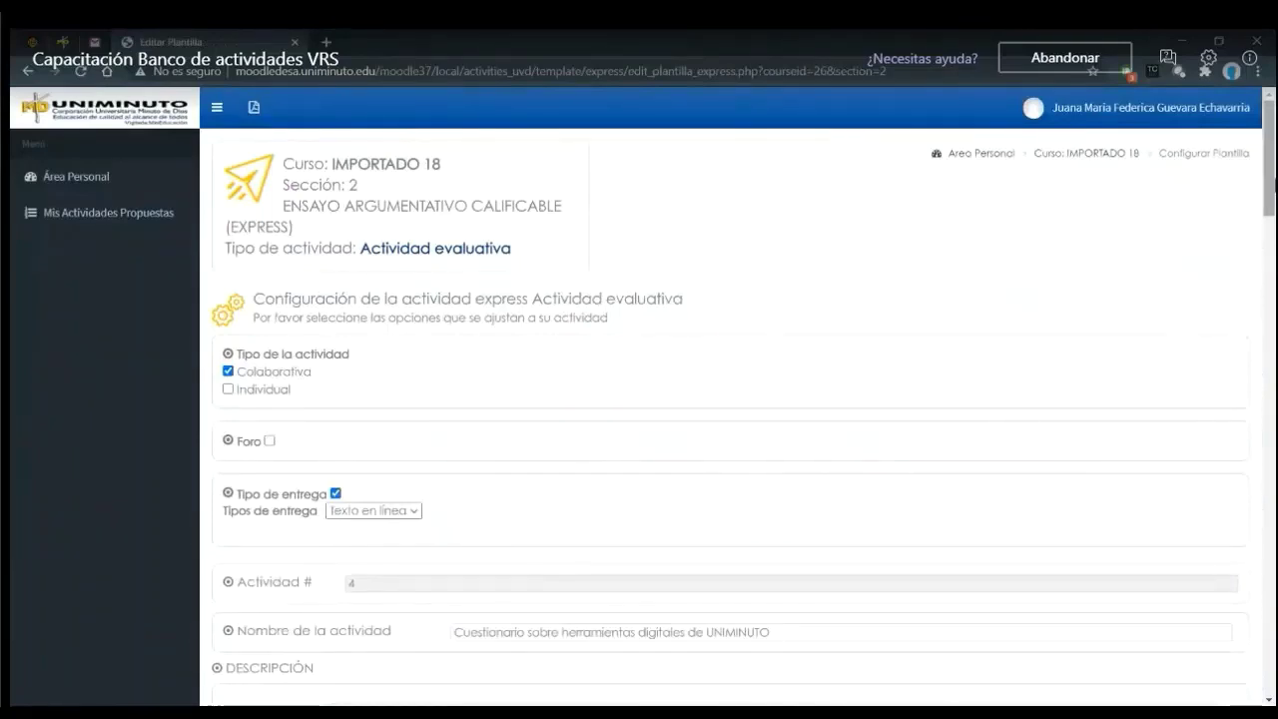
# Try the Foro option in the express activity's configuration and set Tipos de entrega to Archivo.
pyautogui.moveTo(1271, 150)
pyautogui.mouseDown()
pyautogui.moveTo(1272, 186)
pyautogui.moveTo(1273, 170)
pyautogui.mouseUp()
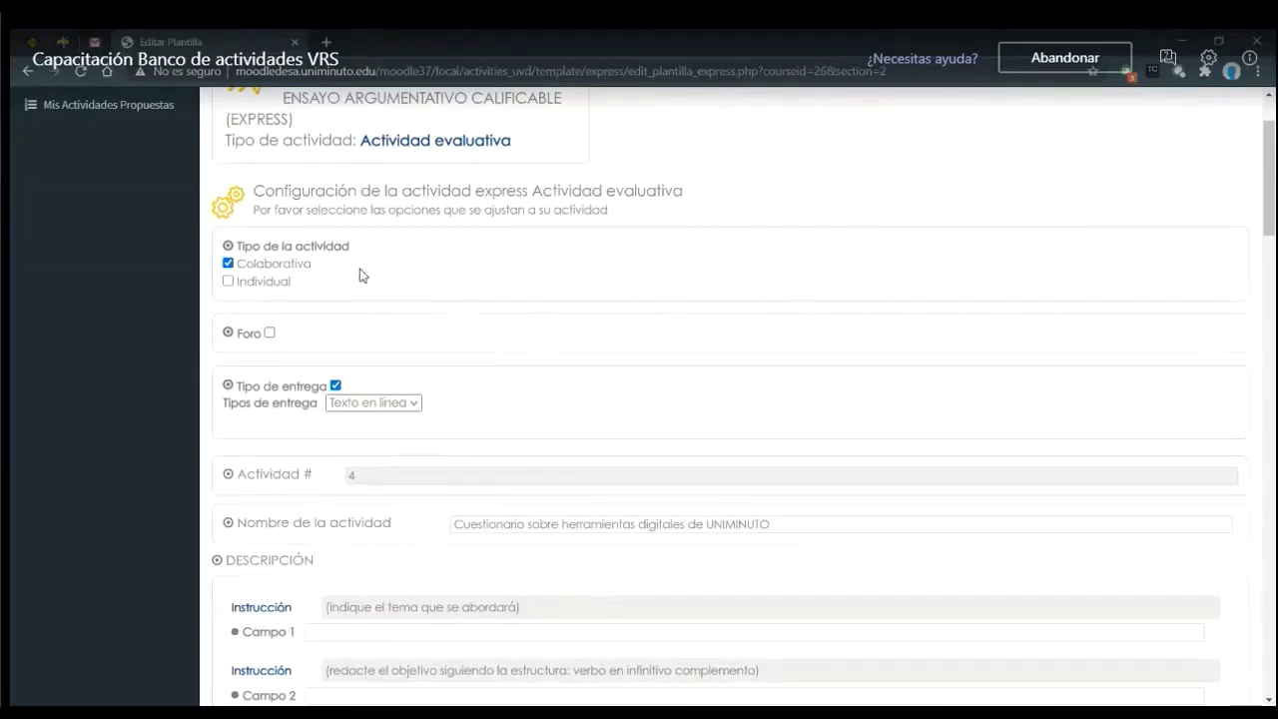
pyautogui.scroll(-1, 340, 277)
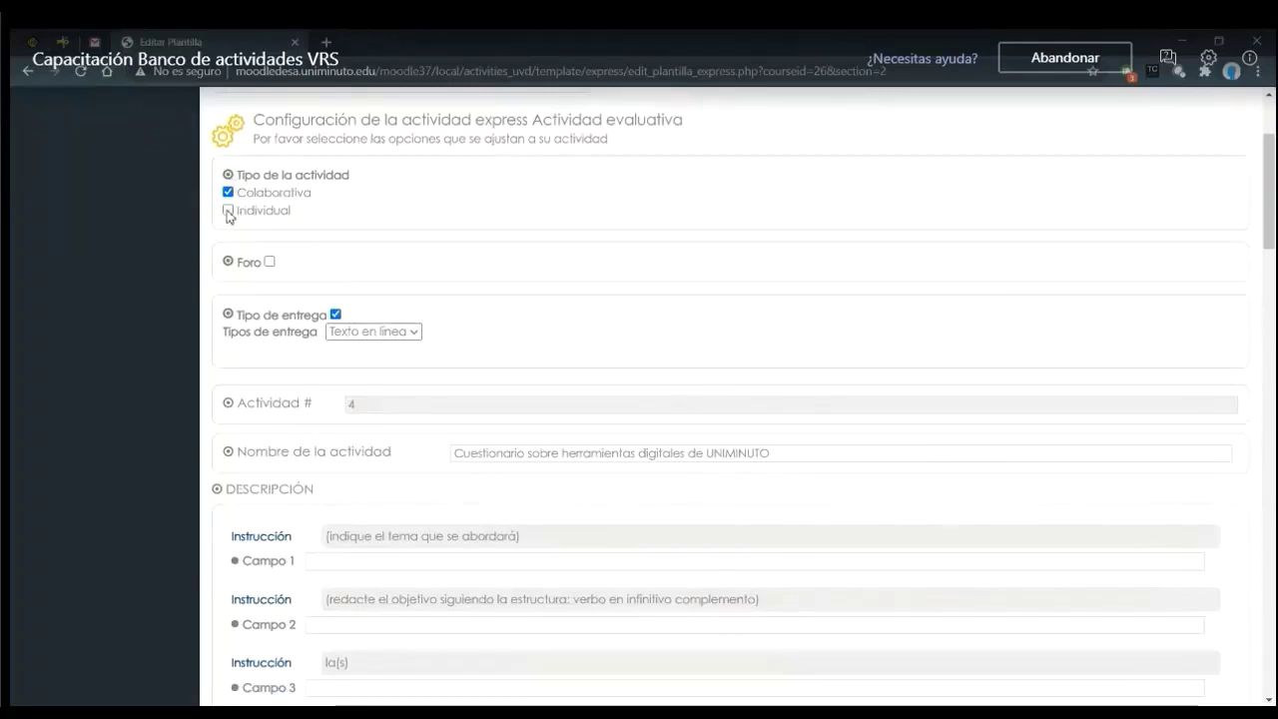
pyautogui.click(270, 262)
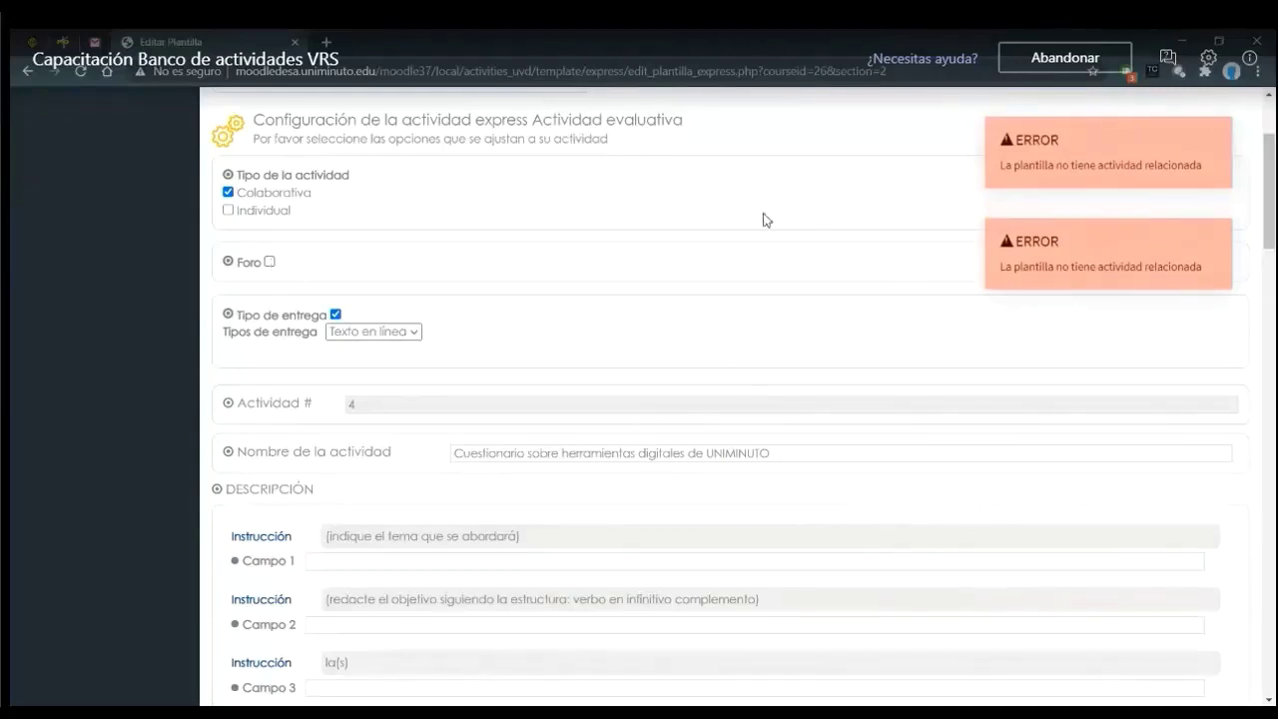
pyautogui.scroll(-2, 764, 218)
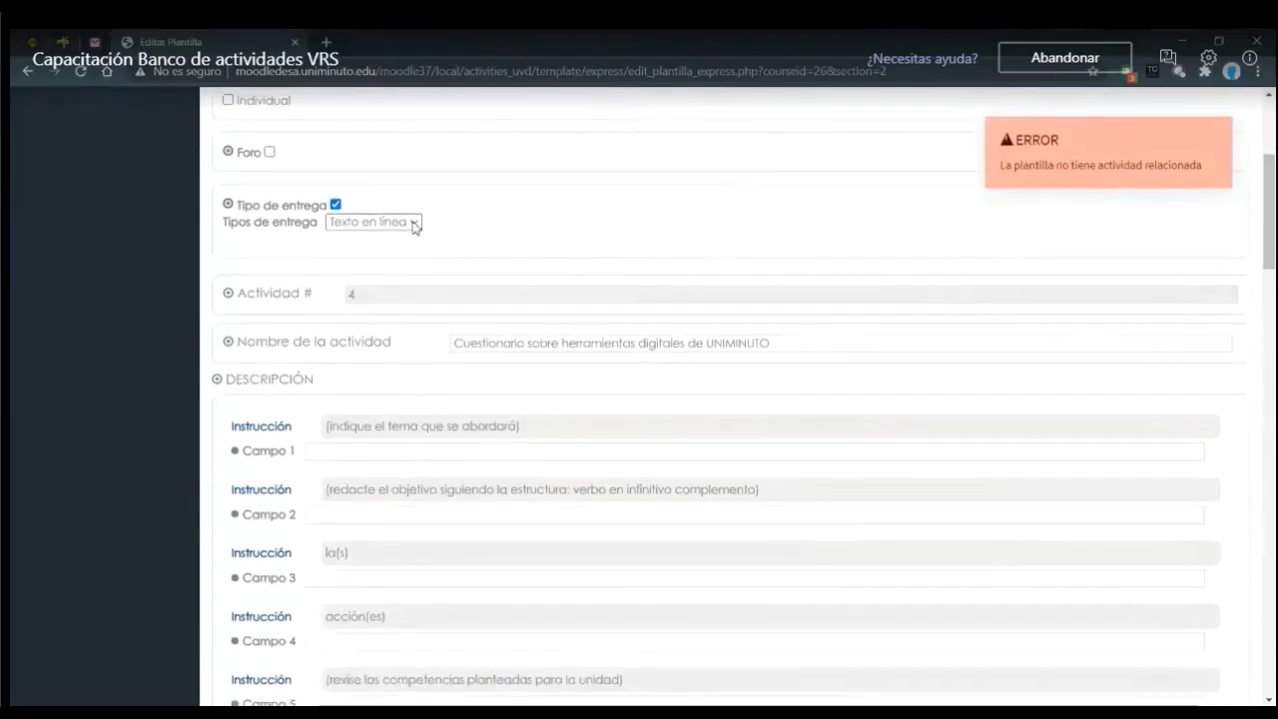
pyautogui.click(399, 277)
# Replace the activity's name with "Ensayo express".
pyautogui.scroll(-2, 460, 281)
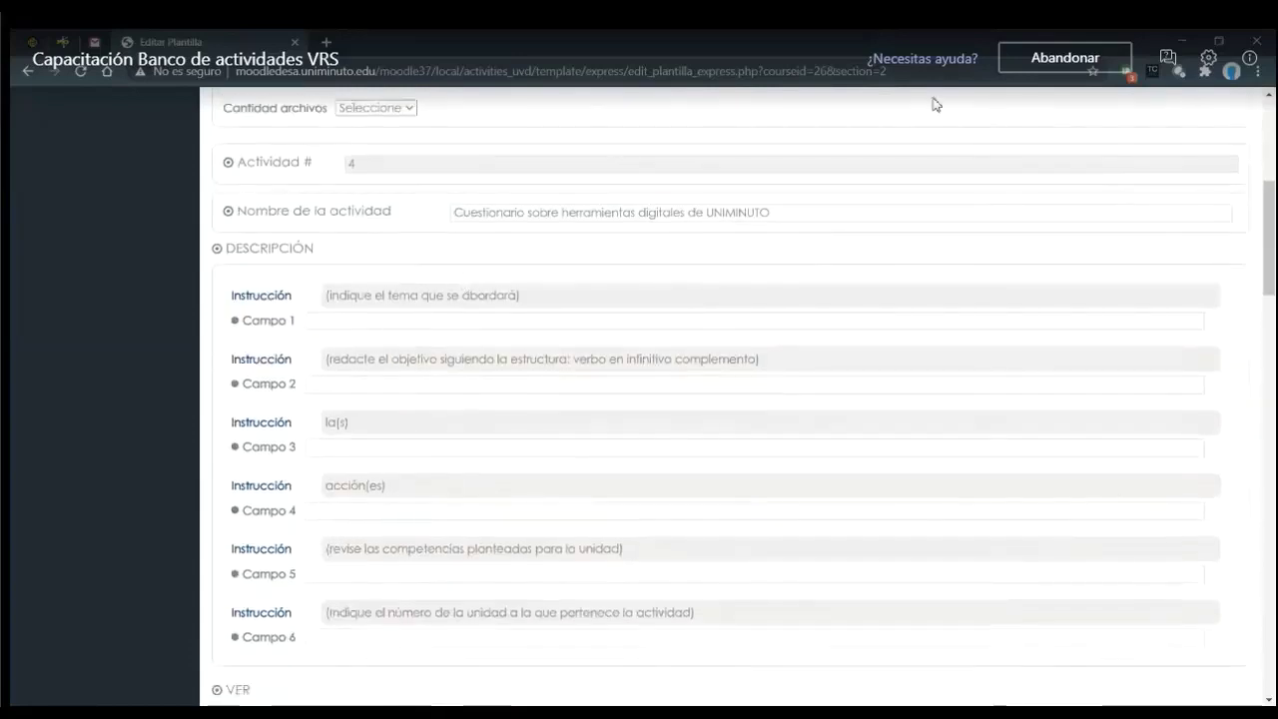
pyautogui.click(787, 216)
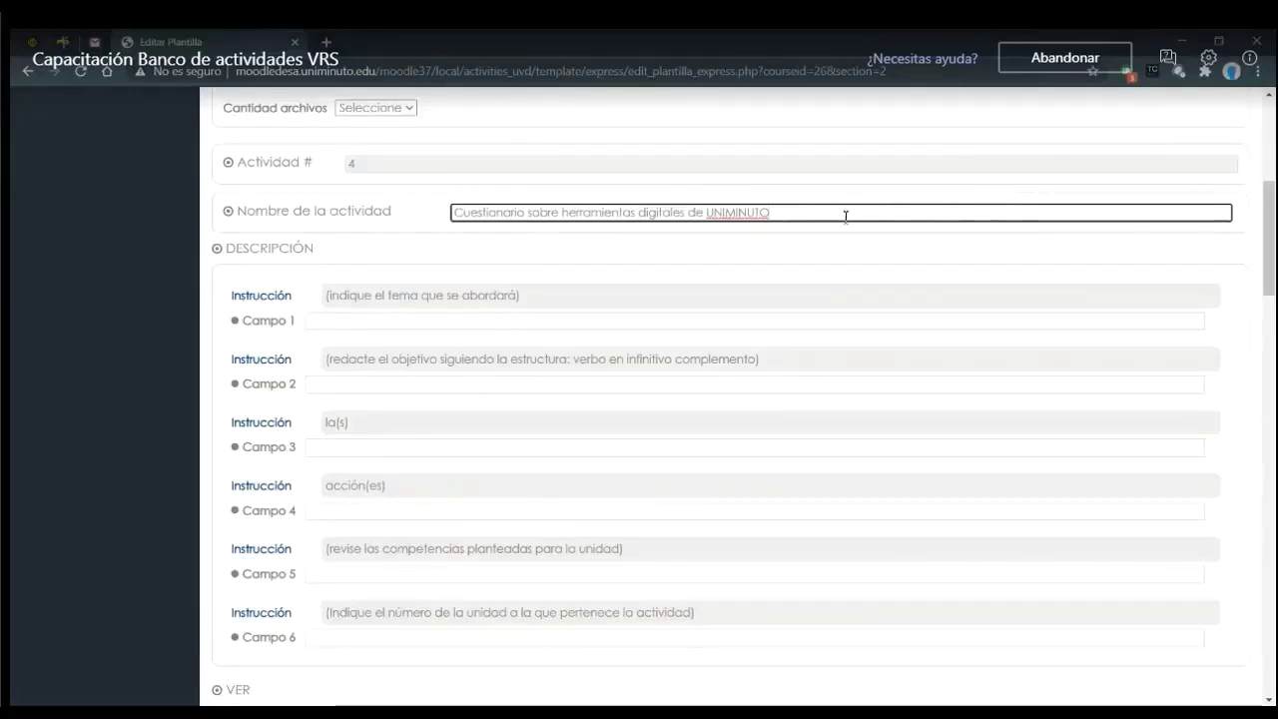
pyautogui.moveTo(832, 213); pyautogui.dragTo(444, 240)
pyautogui.press('BackSpace')
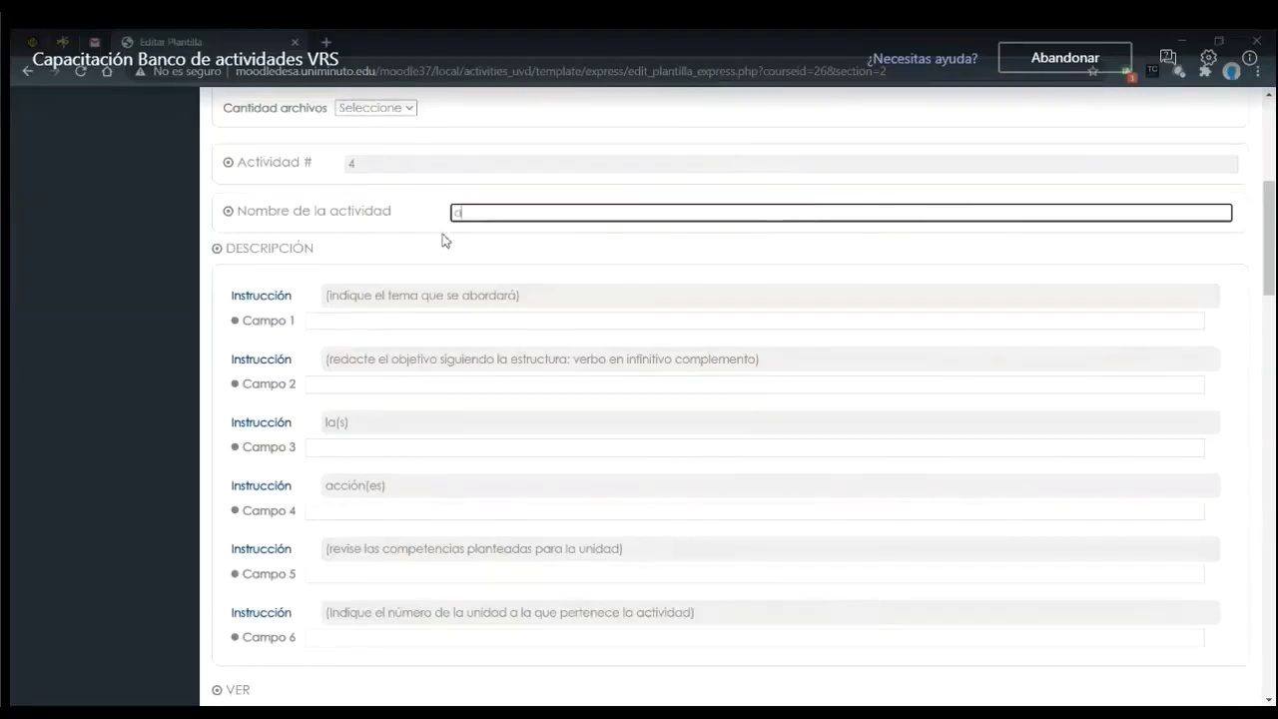
pyautogui.write('a')
pyautogui.write('c')
pyautogui.press('BackSpace')
pyautogui.press('BackSpace')
pyautogui.write('Activida')
pyautogui.press('BackSpace')
pyautogui.press('BackSpace')
pyautogui.press('BackSpace')
pyautogui.press('BackSpace')
pyautogui.press('BackSpace')
pyautogui.press('BackSpace')
pyautogui.press('BackSpace')
pyautogui.press('BackSpace')
pyautogui.write('E')
pyautogui.write('in')
pyautogui.write('sayo')
pyautogui.write(' expo')
# Enter "Las TIC" as the topic in Campo 1 of the DESCRIPCIÓN section.
pyautogui.scroll(-1, 443, 240)
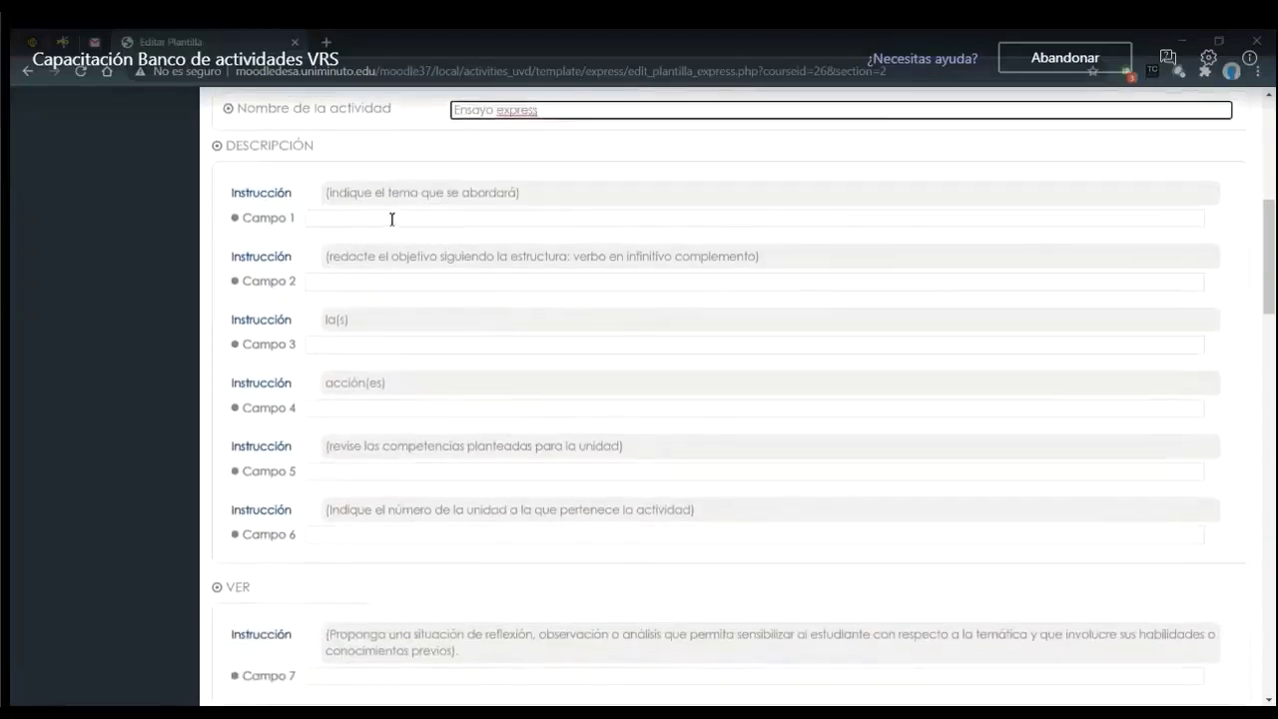
pyautogui.click(392, 219)
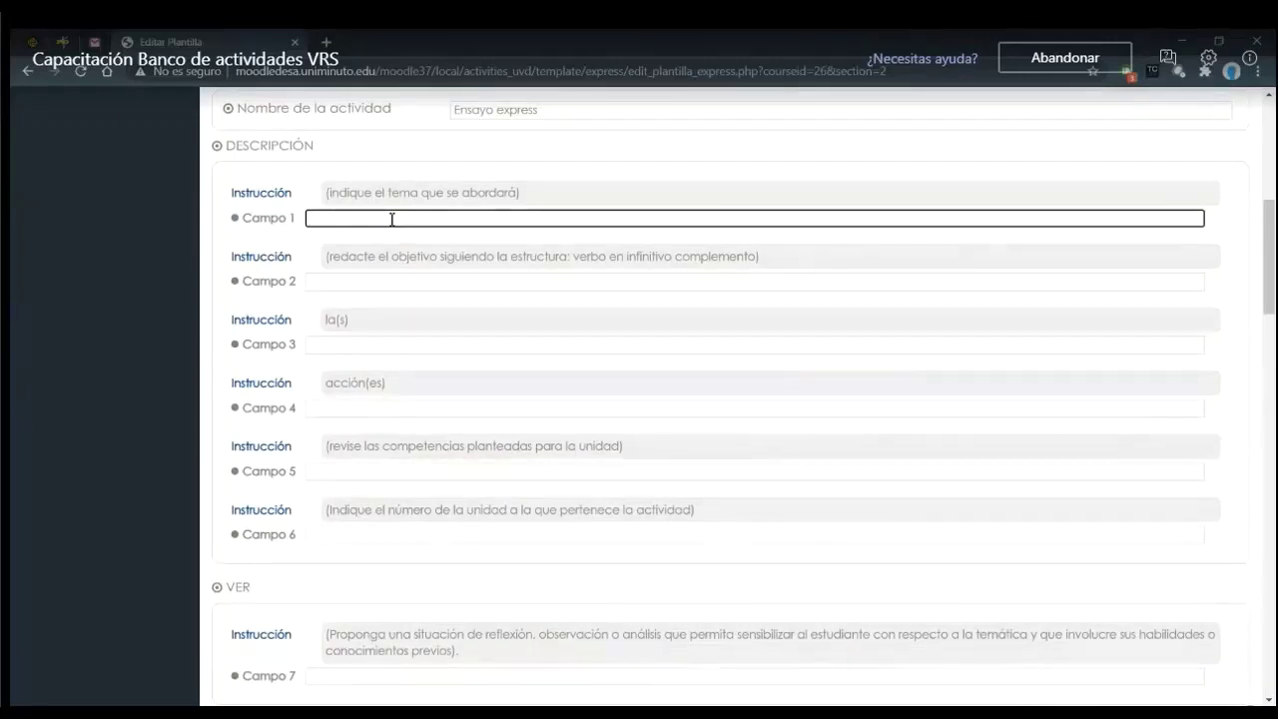
pyautogui.scroll(2, 392, 218)
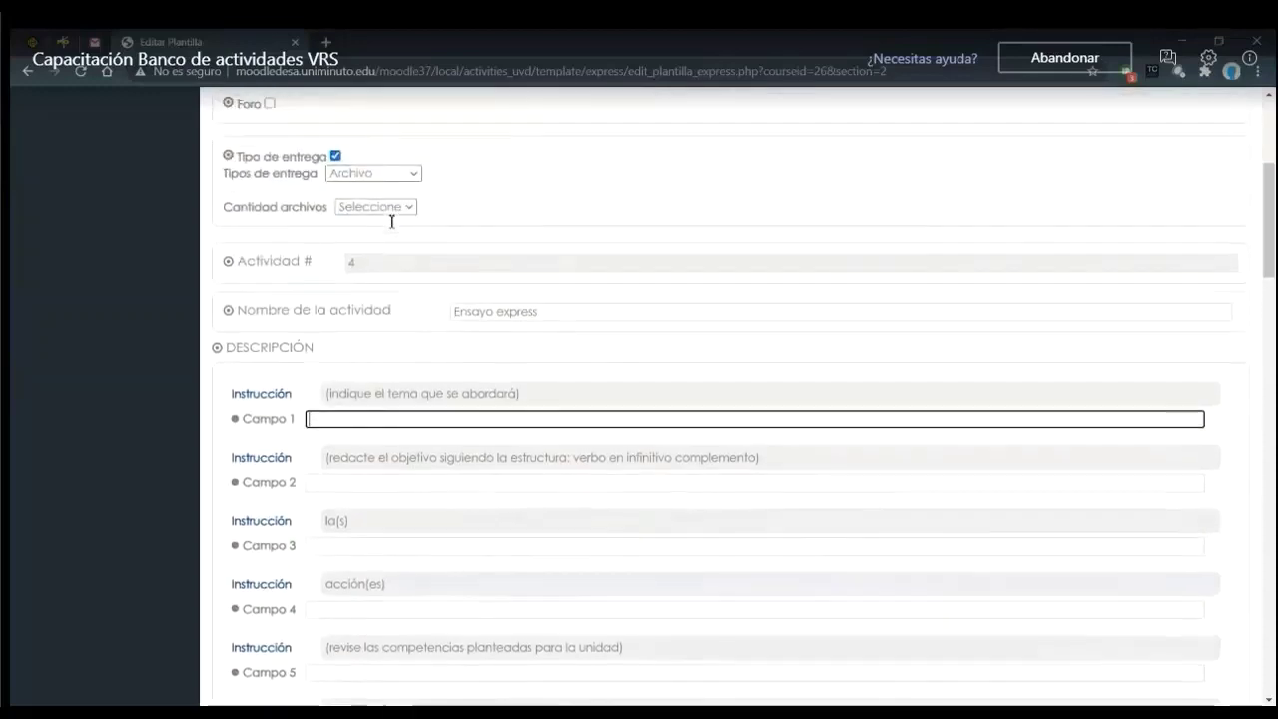
pyautogui.scroll(1, 392, 222)
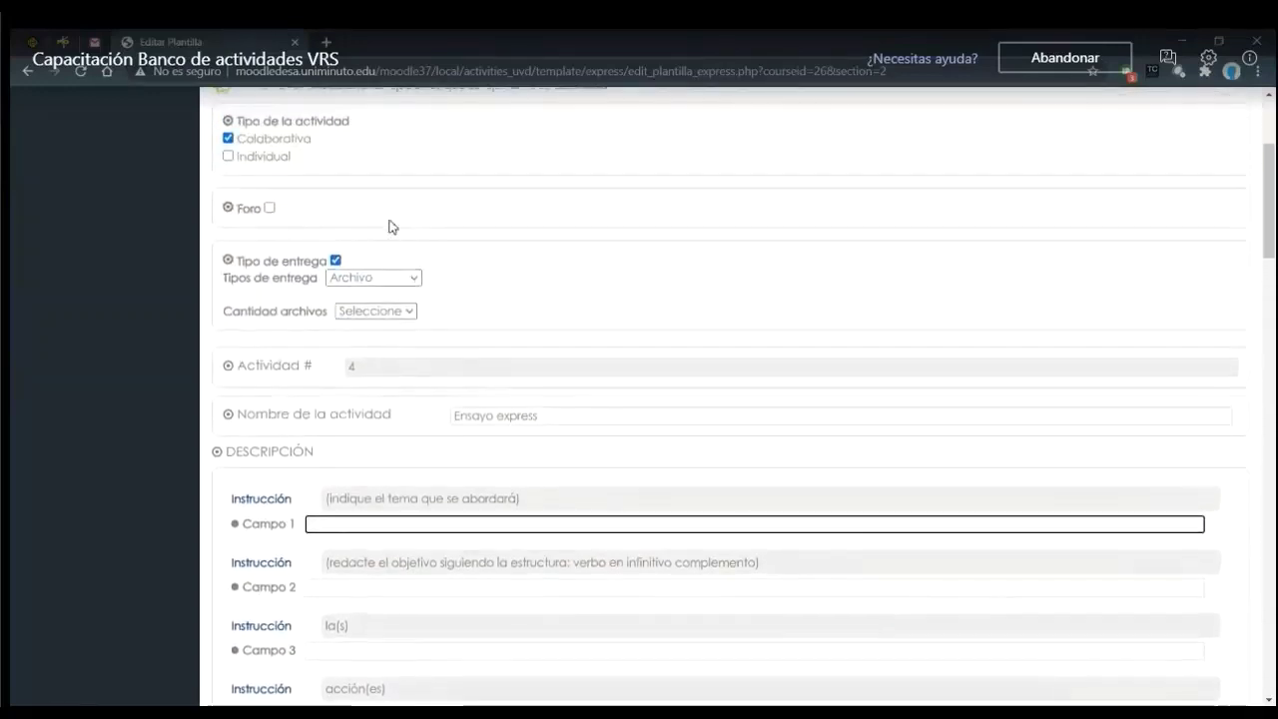
pyautogui.scroll(1, 390, 227)
pyautogui.scroll(-3, 390, 227)
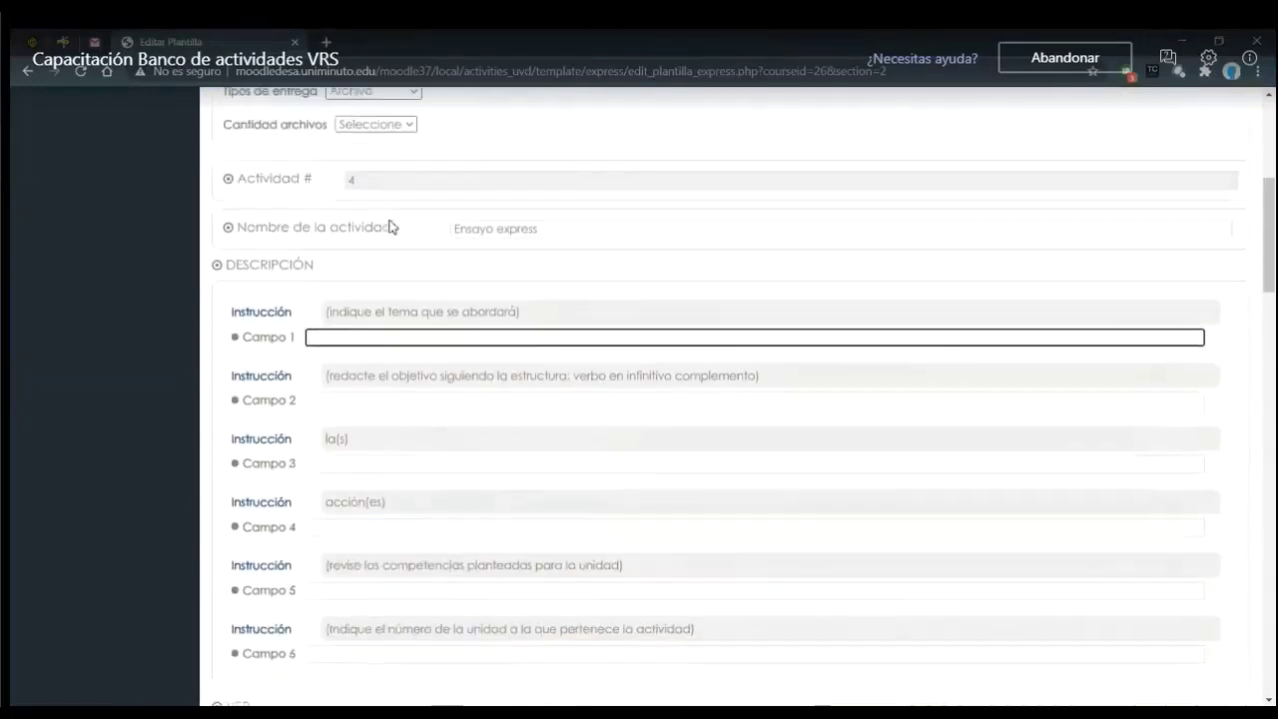
pyautogui.scroll(-2, 390, 227)
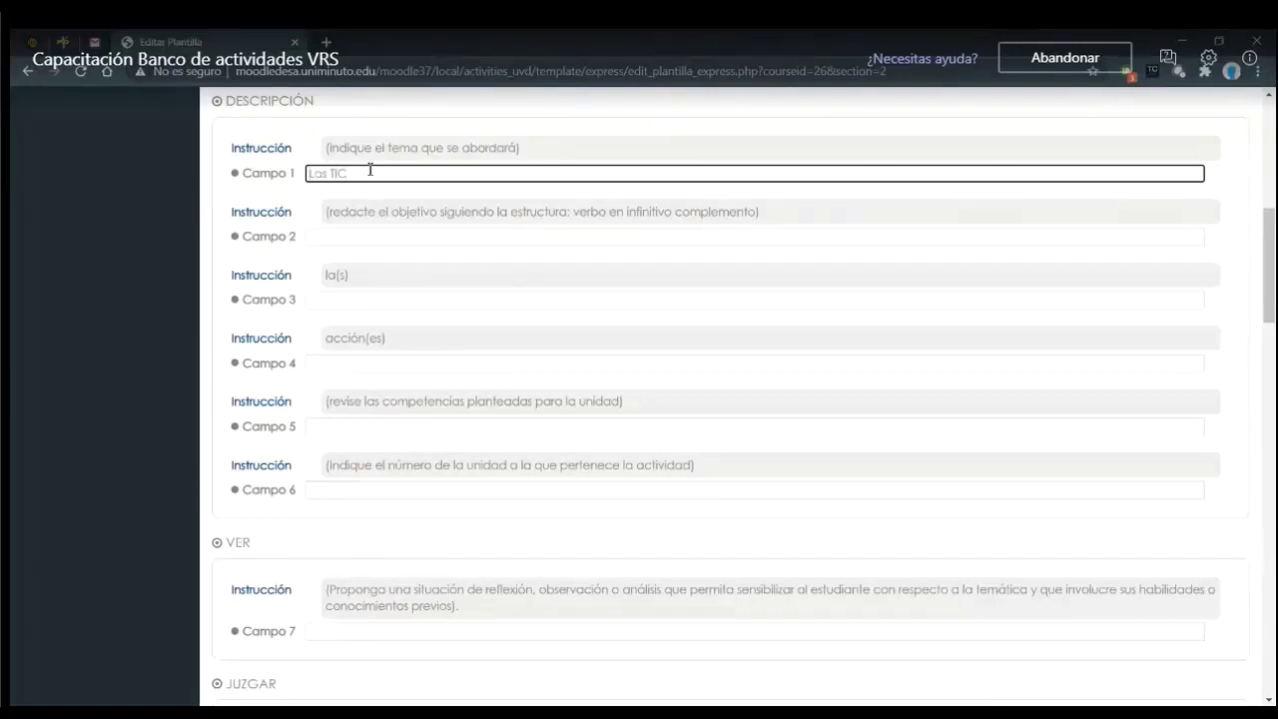
# Fill in the description's Campo 2 with "asdadasd" and Campo 3 with "safasfadsfdgadf" as placeholder text.
pyautogui.click(355, 240)
pyautogui.scroll(-1, 355, 241)
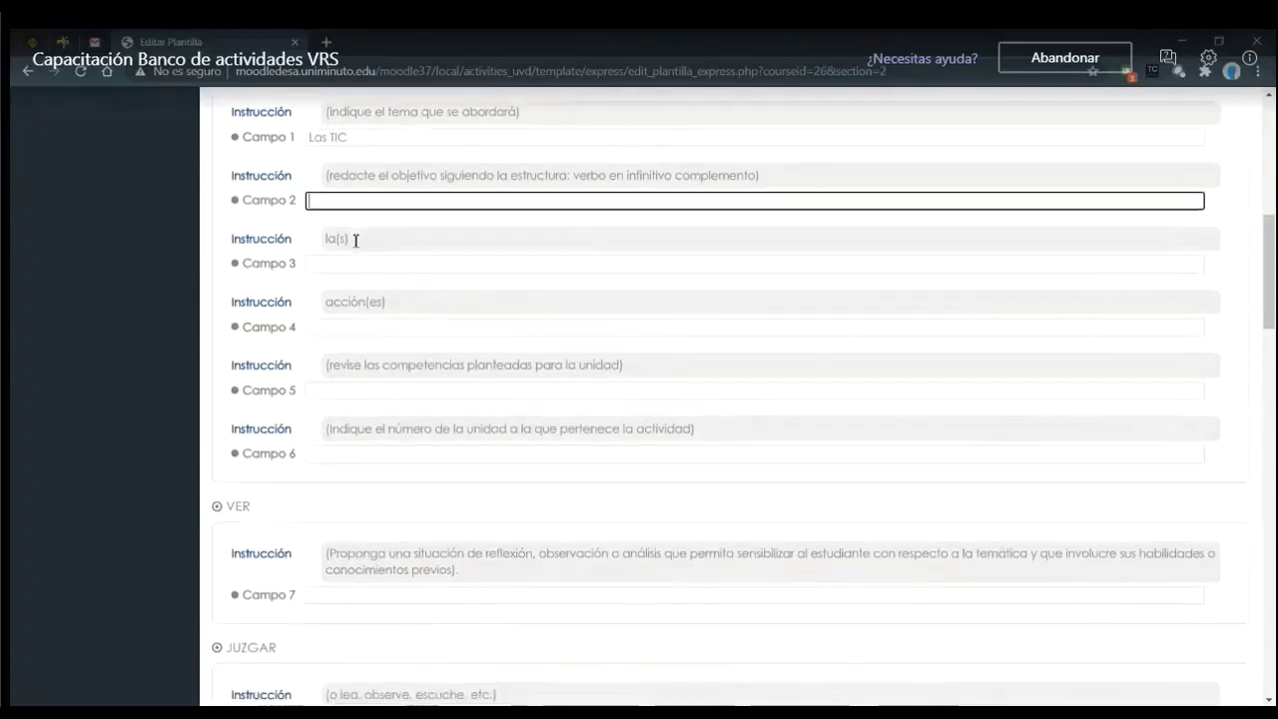
pyautogui.write('asdadasd')
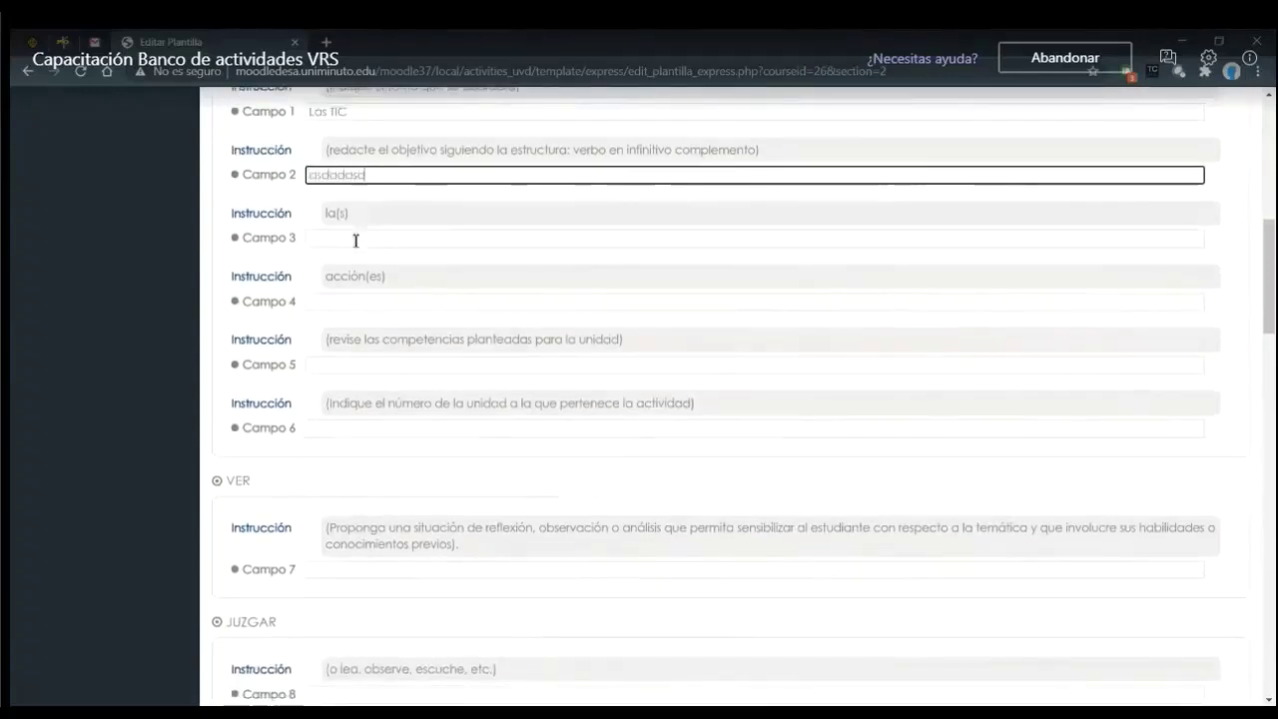
pyautogui.click(355, 241)
pyautogui.write('safasfadsfdgadf')
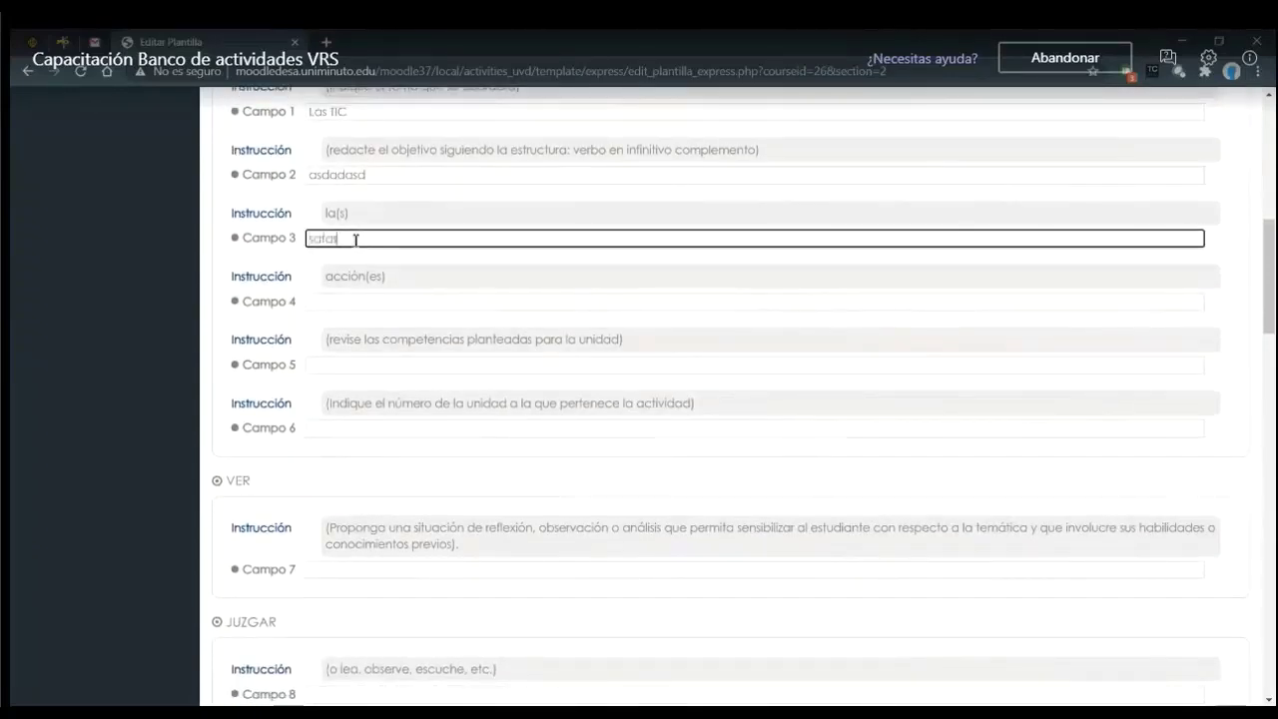
# Fill in the description's Campo 4 with ",añdfakldf,laijdbkdjf" and Campo 5 with "ljkbdmfljsdbmlsakjbmdlsjfbsdljkf" as placeholder text.
pyautogui.click(411, 299)
pyautogui.write(',añdfakldf.laijdakel')
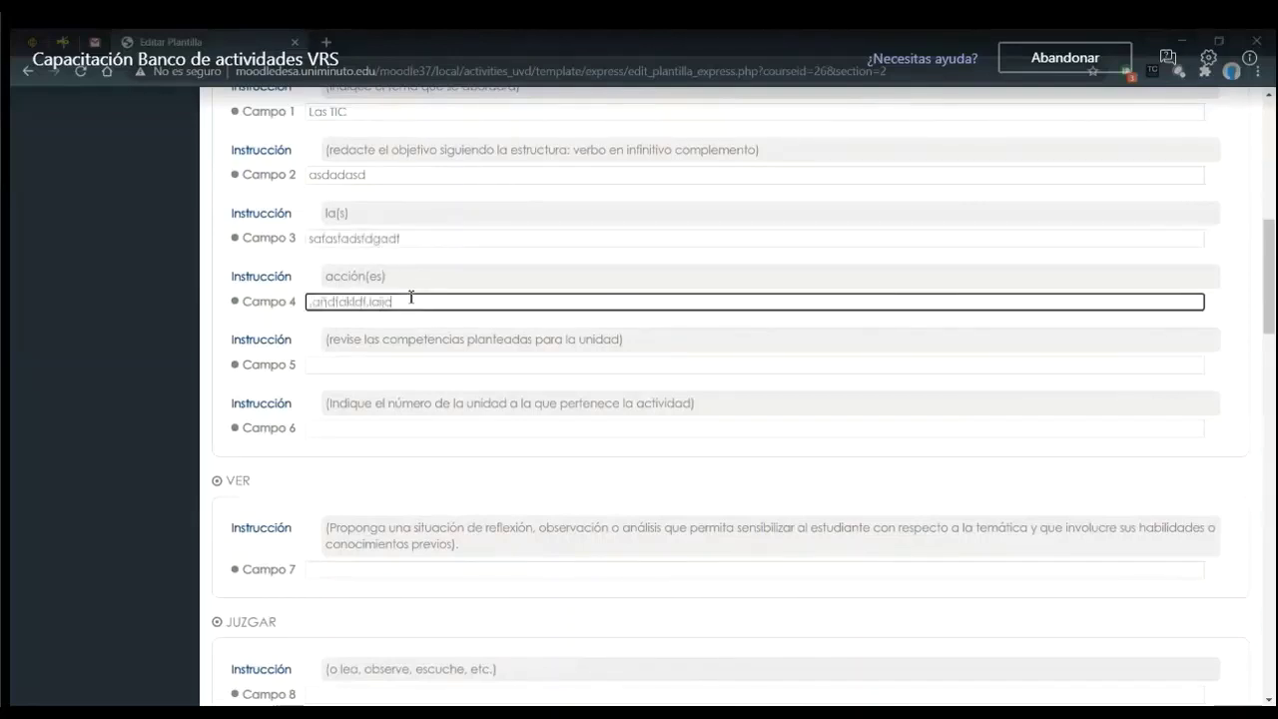
pyautogui.click(485, 363)
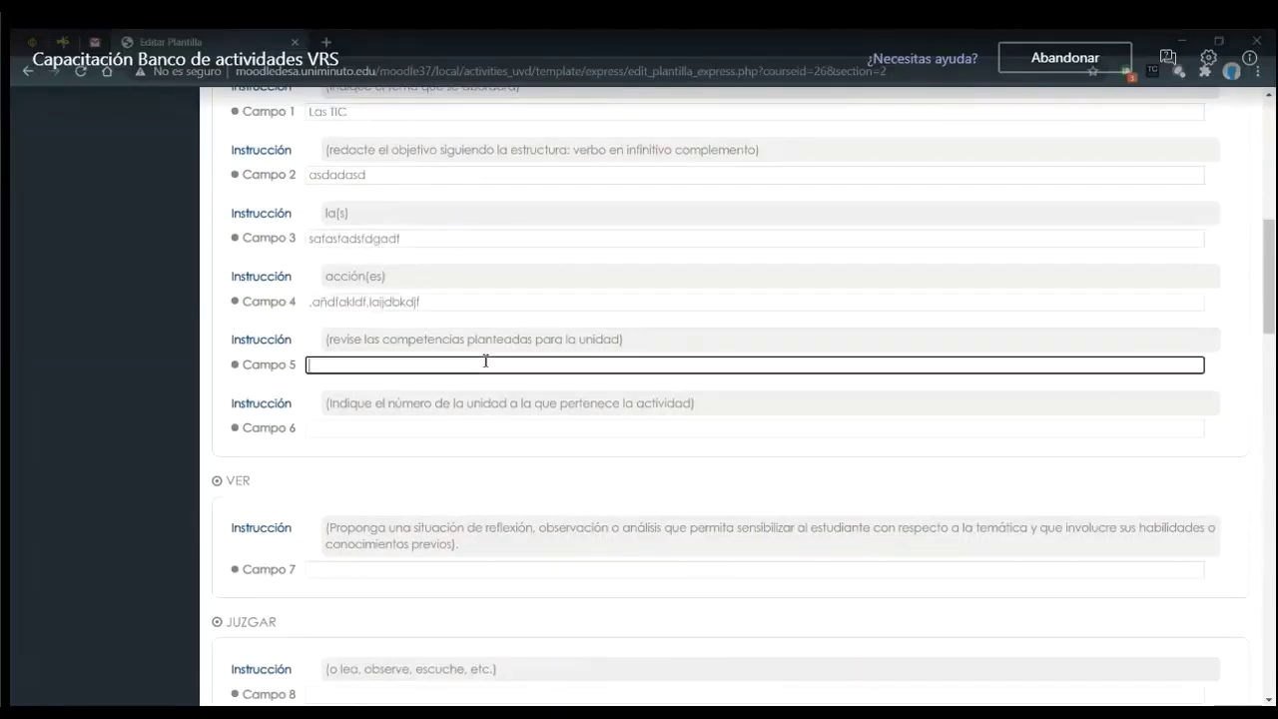
pyautogui.write('ljkbdmfljsdbmtsakjbmdsjfbsjdljkl')
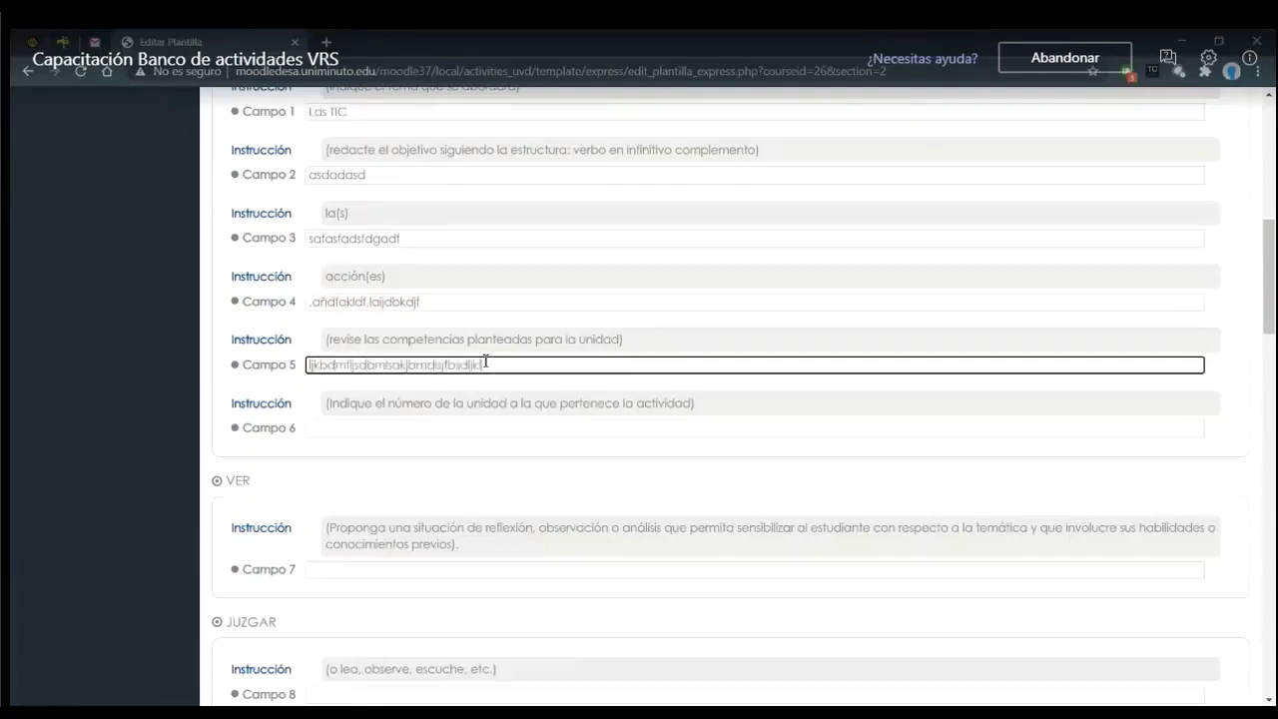
# Enter unit number 5 in the description's Campo 6 and the placeholder "dkjbcmzkdnlxkfldkjsfs" in Campo 7 of the VER section.
pyautogui.scroll(-1, 485, 361)
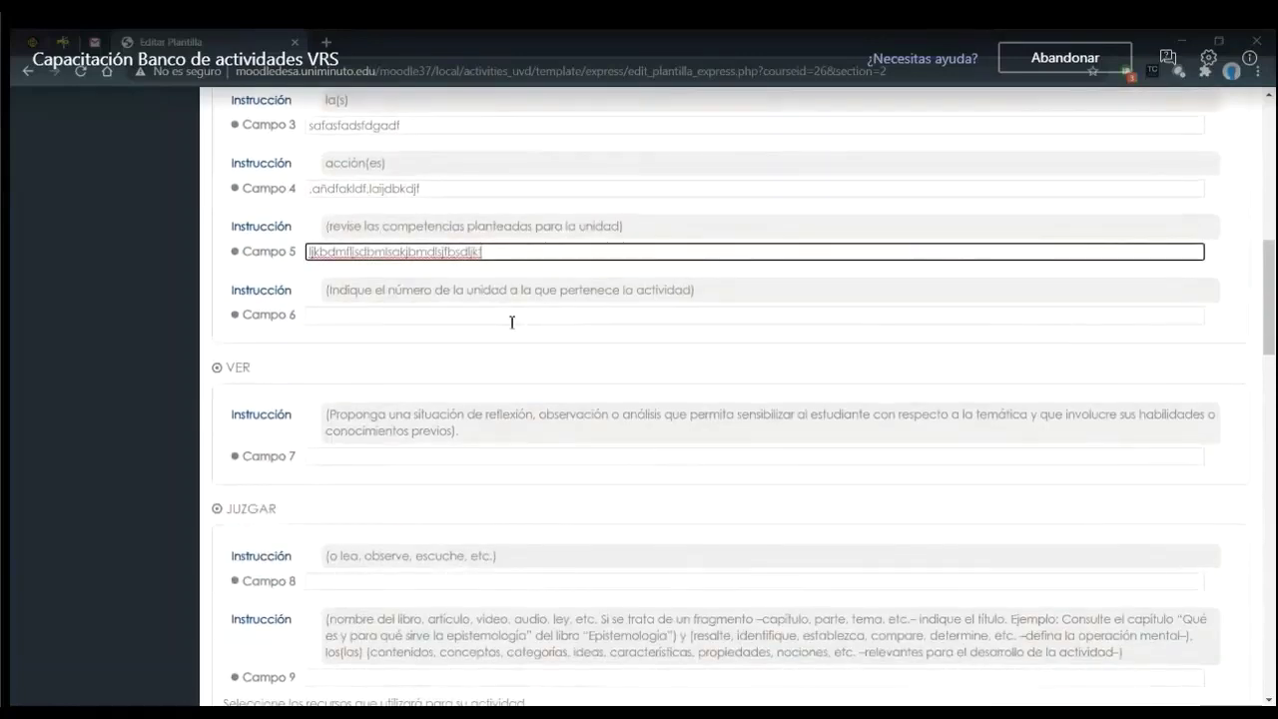
pyautogui.click(512, 317)
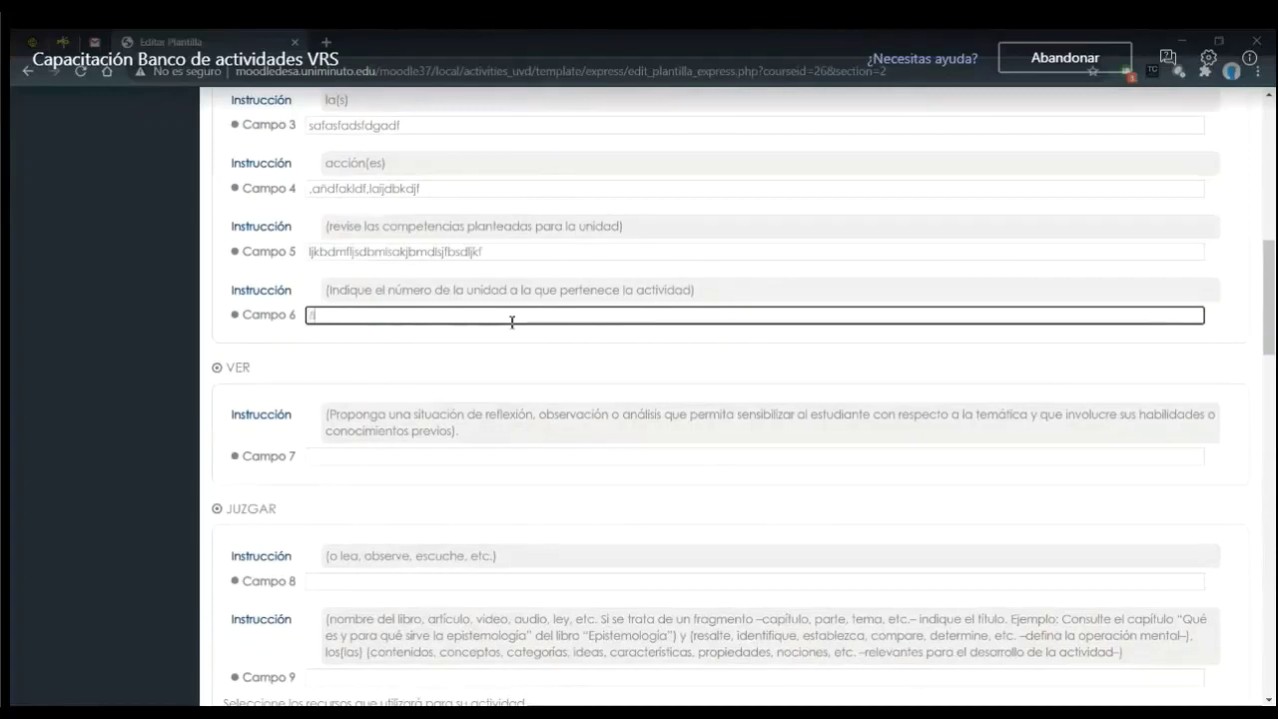
pyautogui.write('5')
pyautogui.scroll(-1, 511, 321)
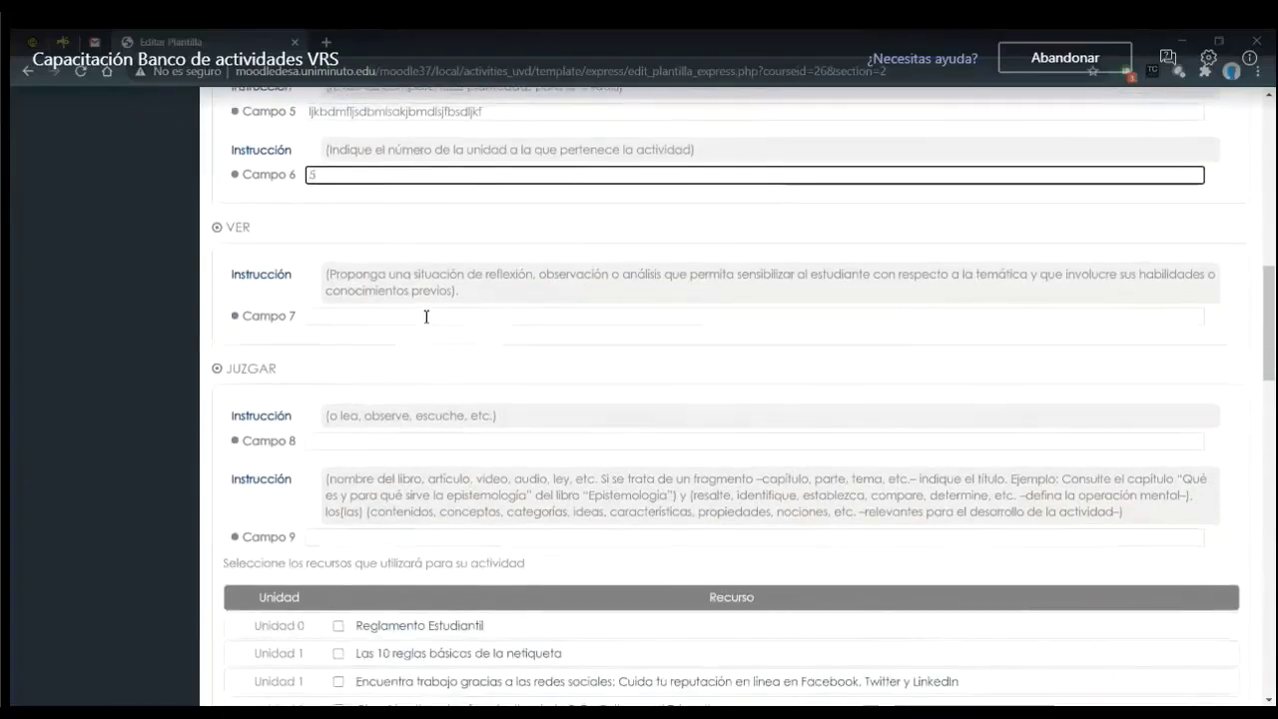
pyautogui.click(426, 316)
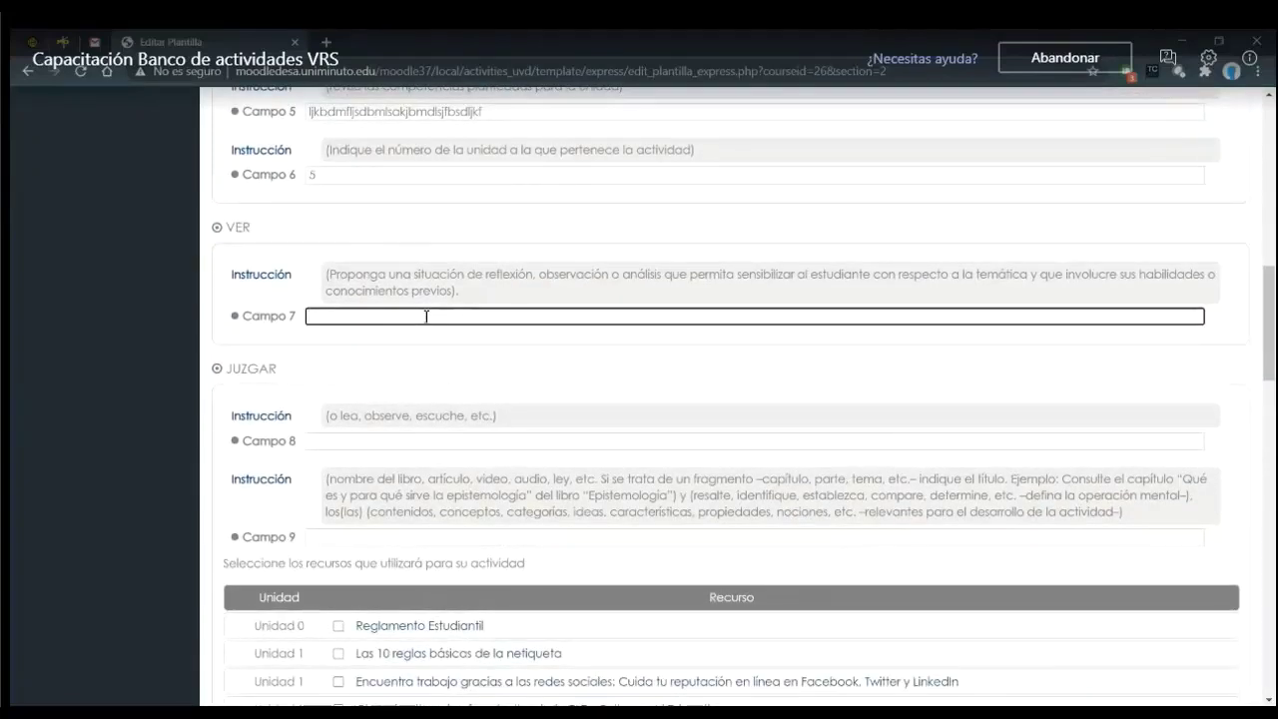
pyautogui.write('dkjbcmzkdnlxkfldkjsfj')
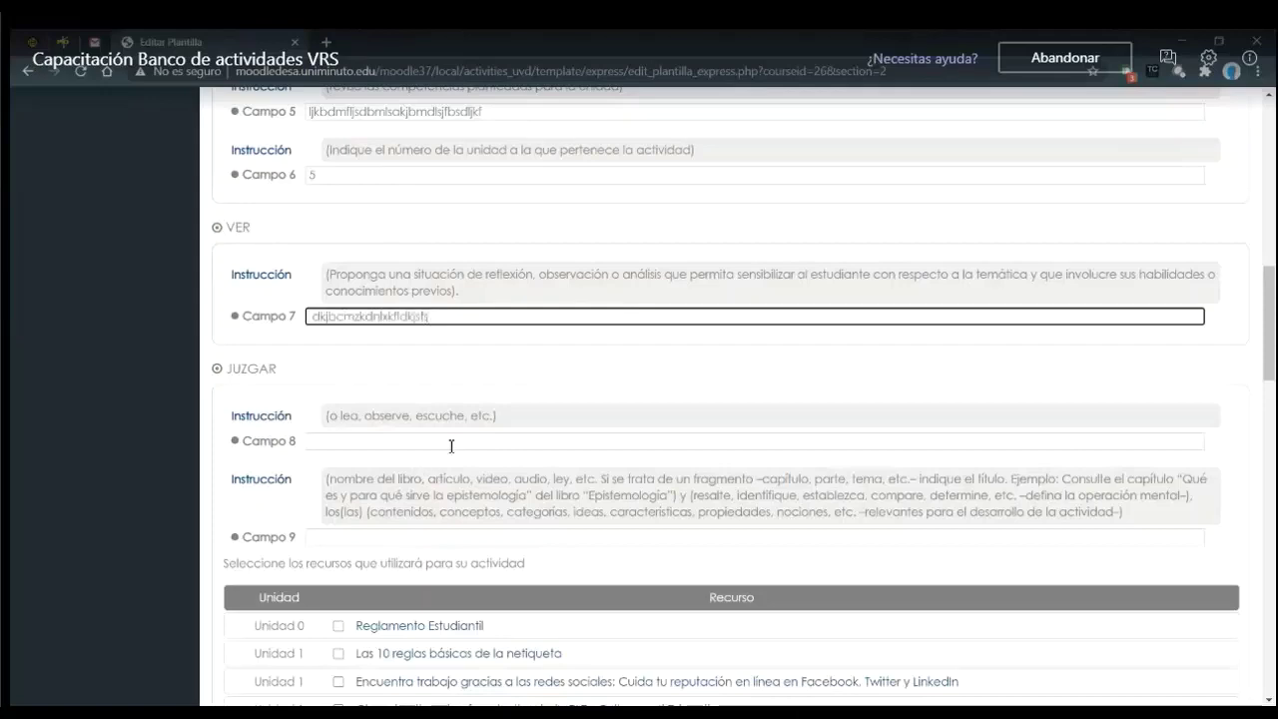
# Fill in the JUZGAR section's Campo 8 with "ljdsflkjdmxljdk,nfjndk,f" and Campo 9 with "bmjx,ñjfhgljfnljfkmñsfcbfjlkfsgbñsñgfgk" as placeholder text.
pyautogui.click(451, 444)
pyautogui.write('ljdsflkjdmxljdk,n')
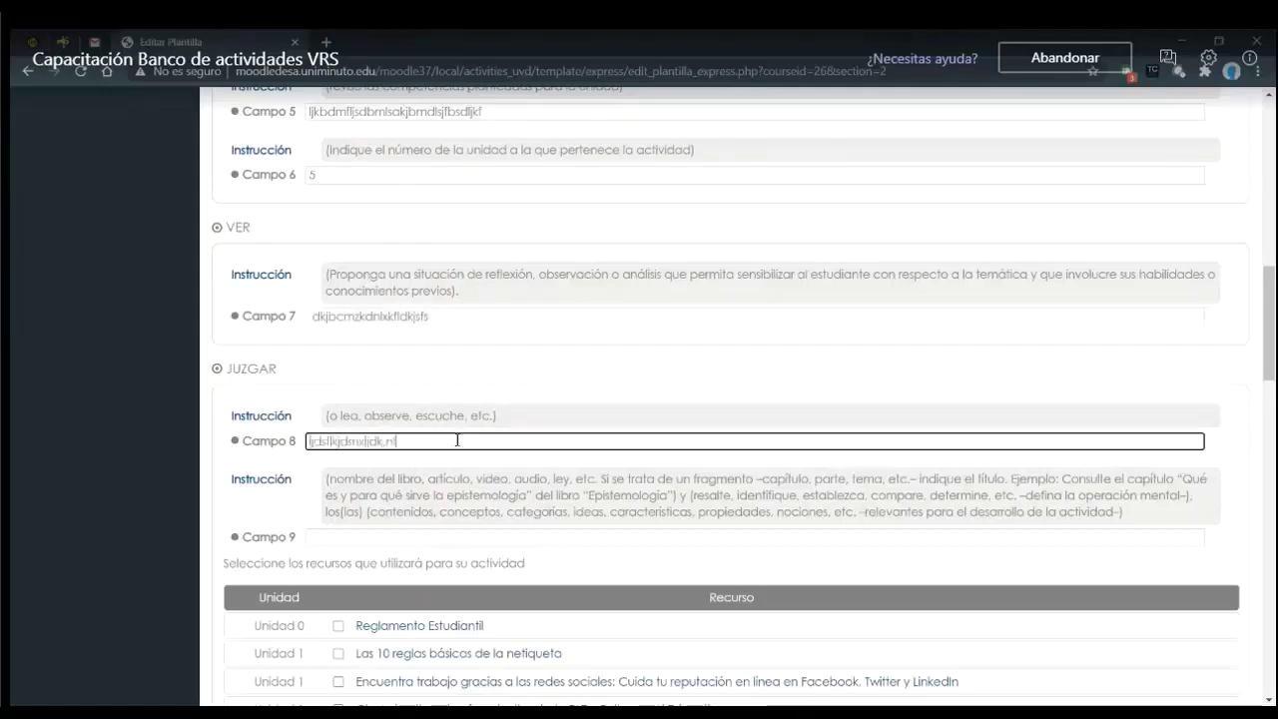
pyautogui.write('fjndk,f')
pyautogui.scroll(-3, 471, 417)
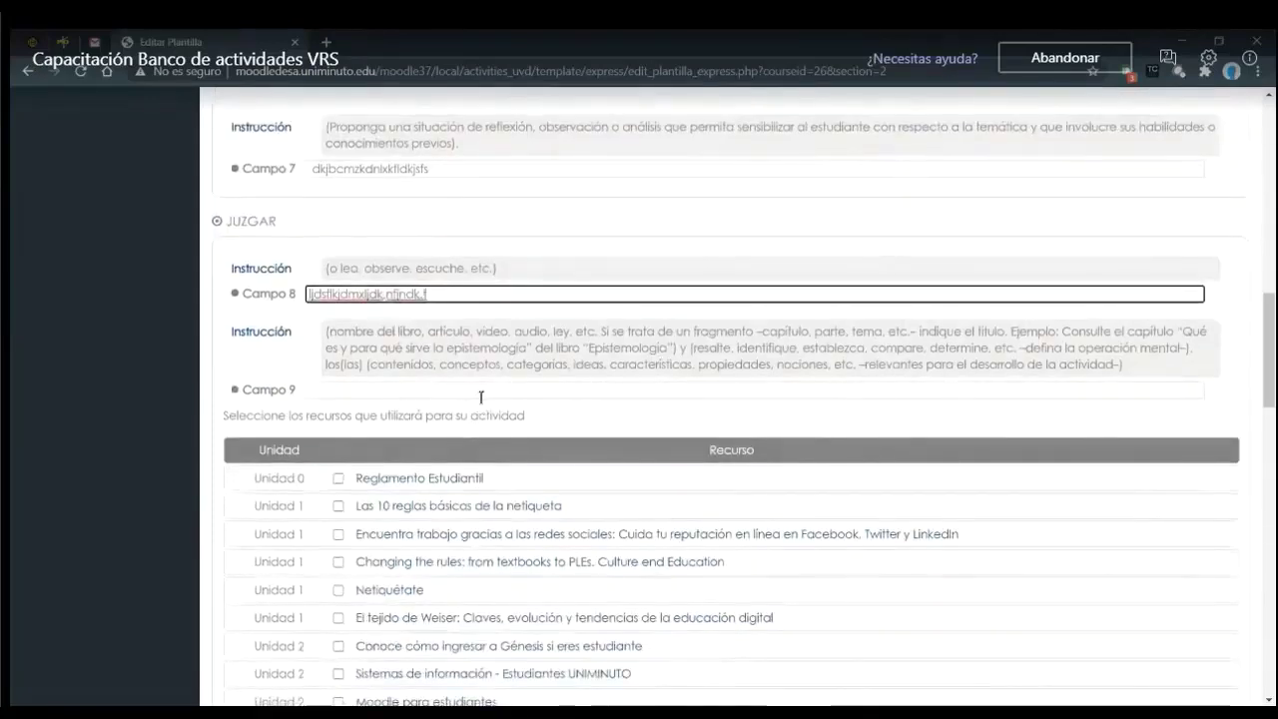
pyautogui.click(480, 391)
pyautogui.write('bn')
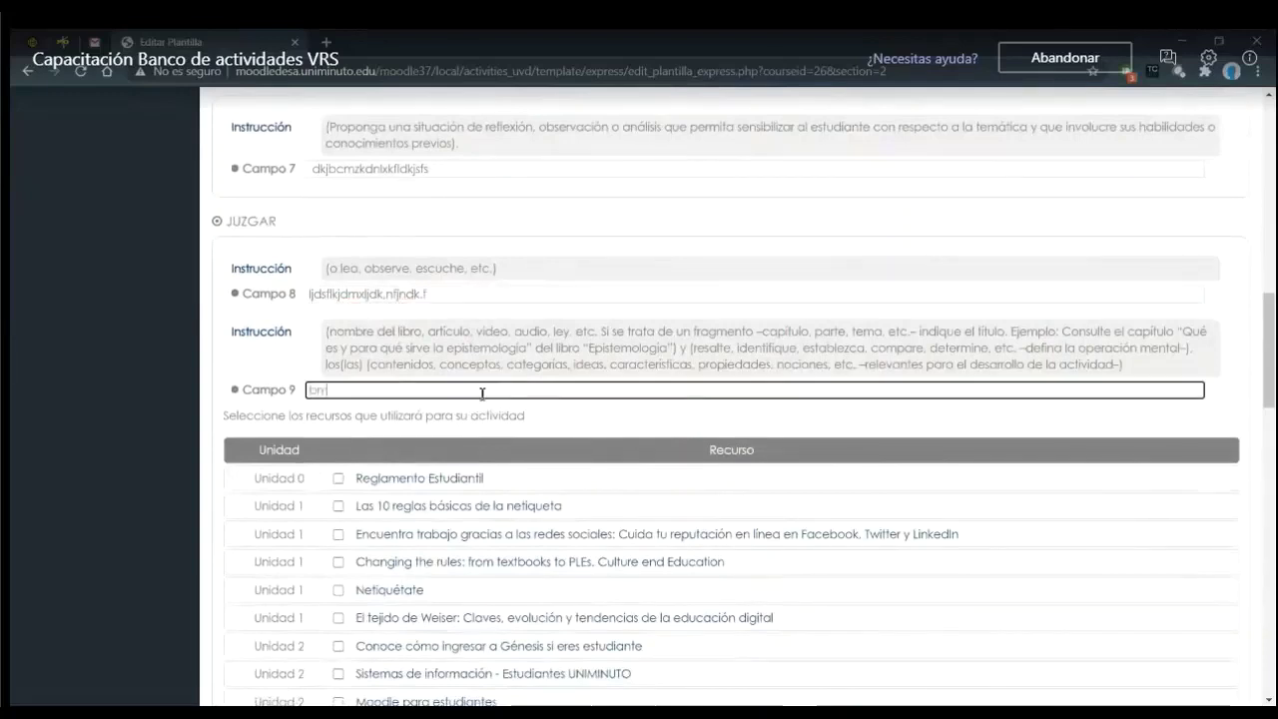
pyautogui.write('jx,njhgjfnjfkmnsfcbfjkfsgbnñgfgk')
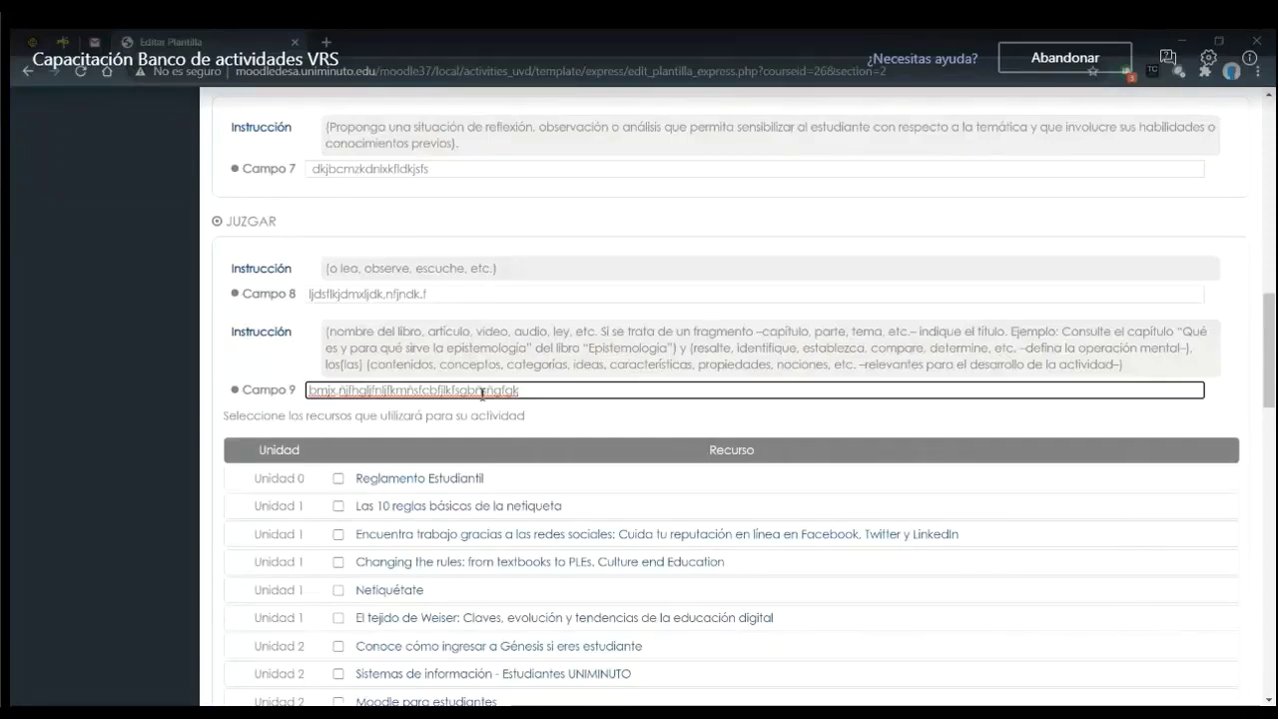
# Review the completed fields in the DESCRIPCIÓN, VER and JUZGAR sections of the express activity.
pyautogui.scroll(3, 483, 392)
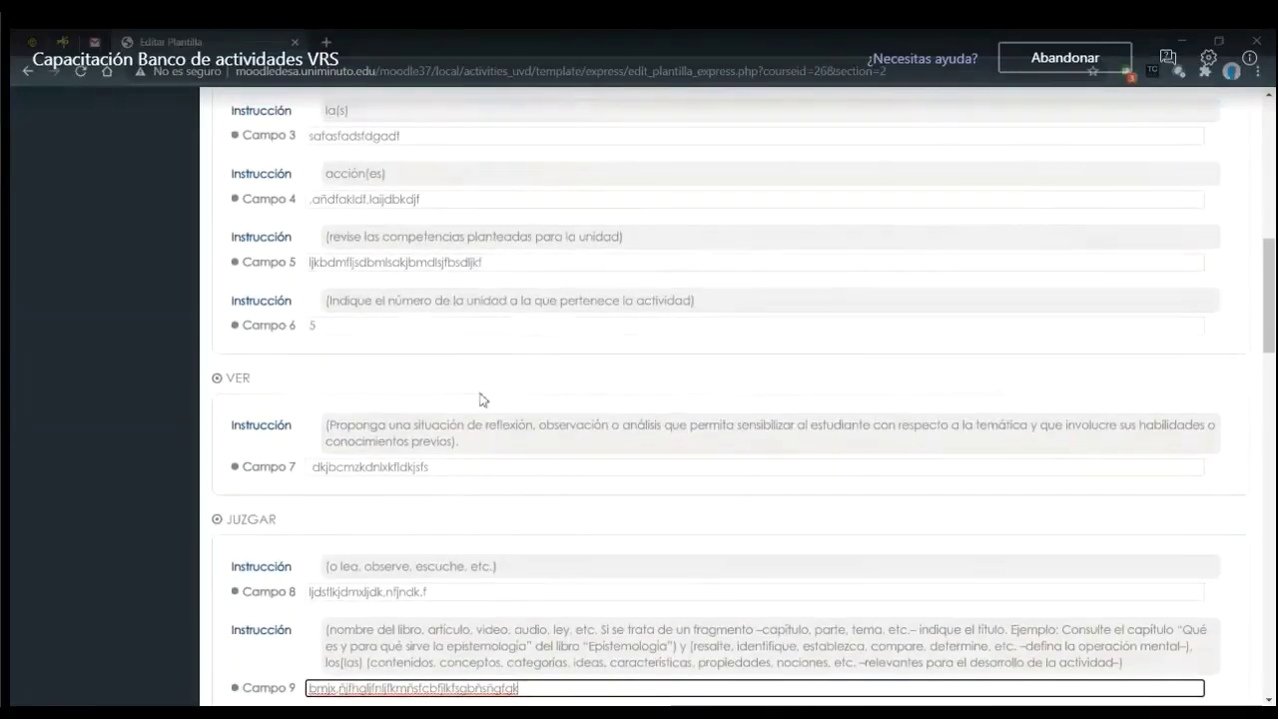
pyautogui.scroll(1, 483, 397)
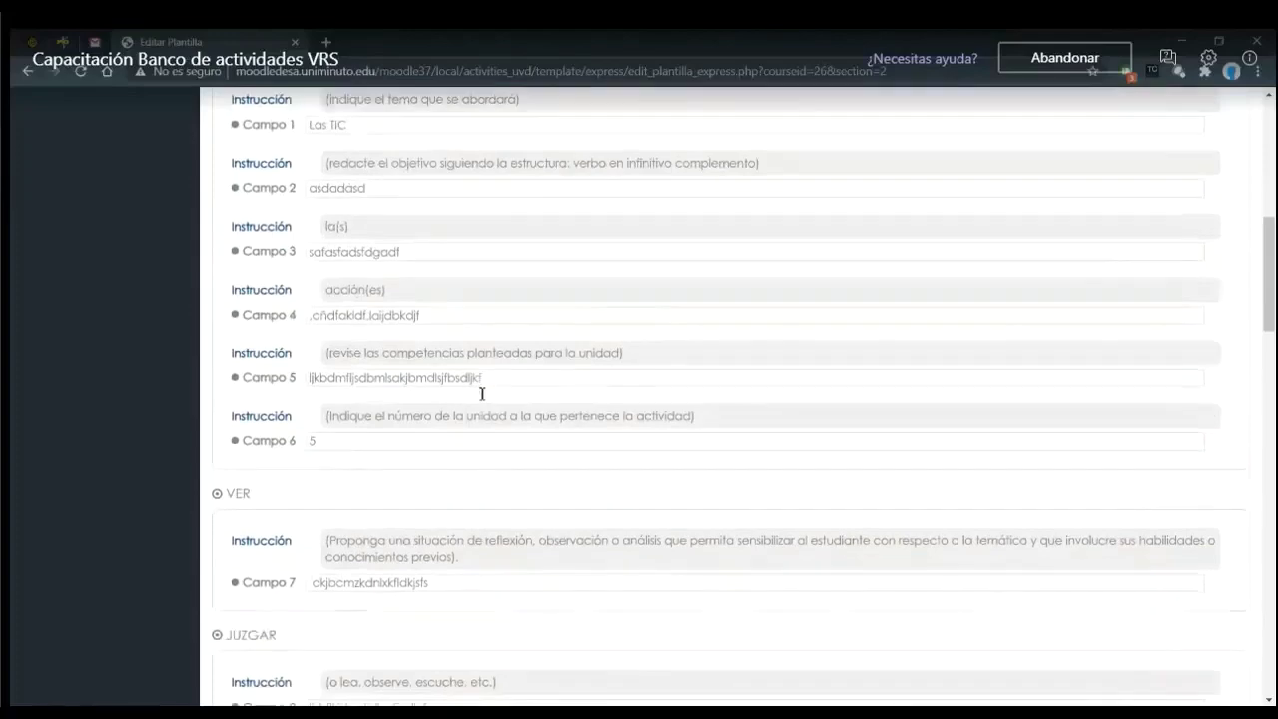
pyautogui.scroll(-4, 483, 394)
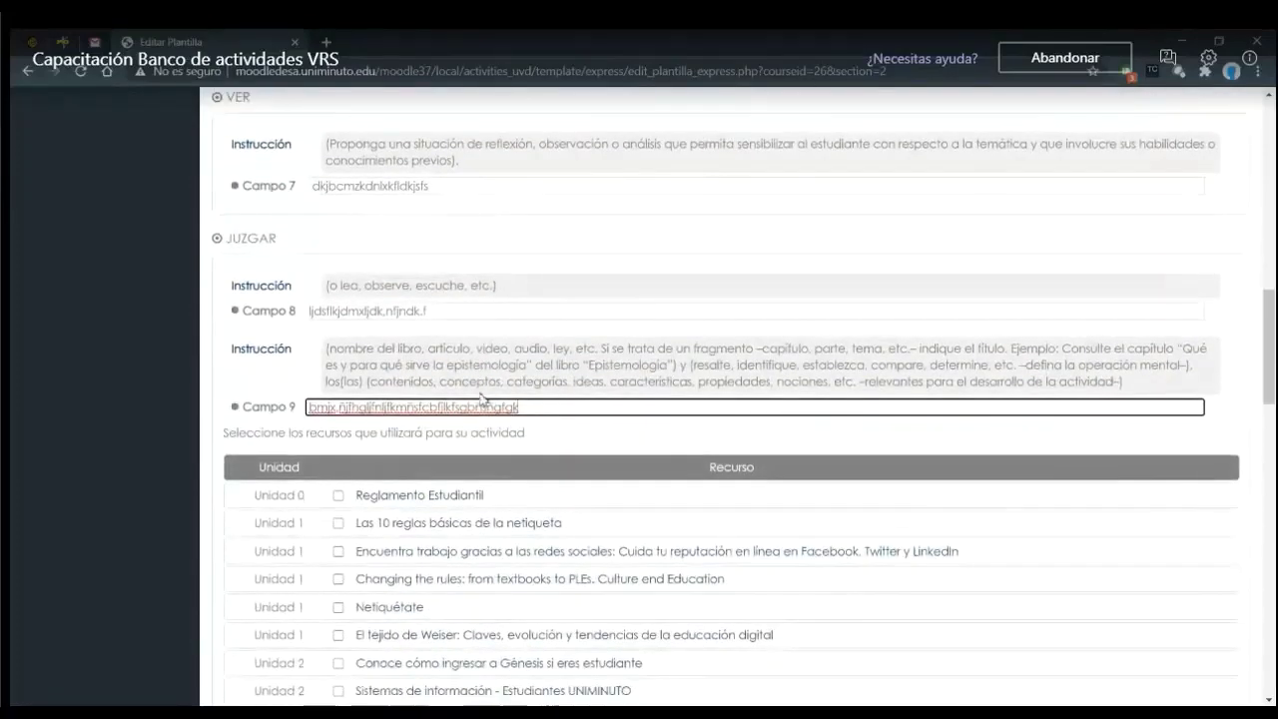
pyautogui.scroll(-1, 483, 398)
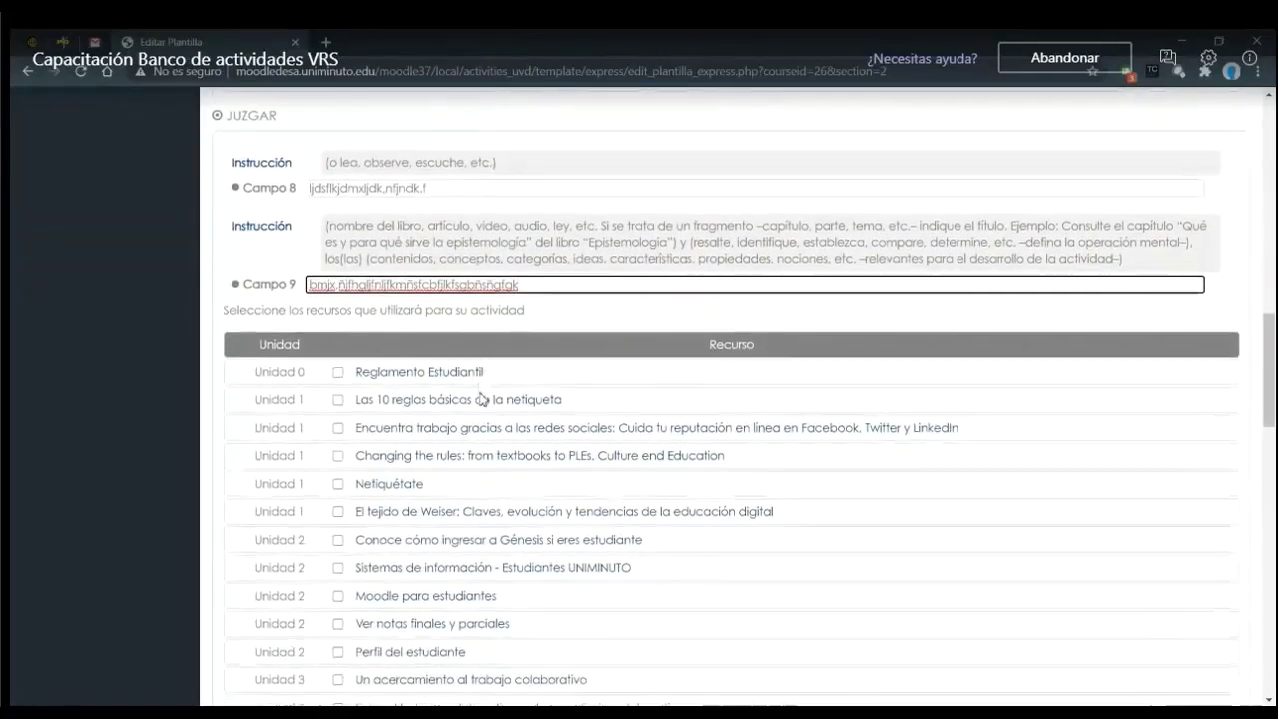
pyautogui.scroll(4, 481, 379)
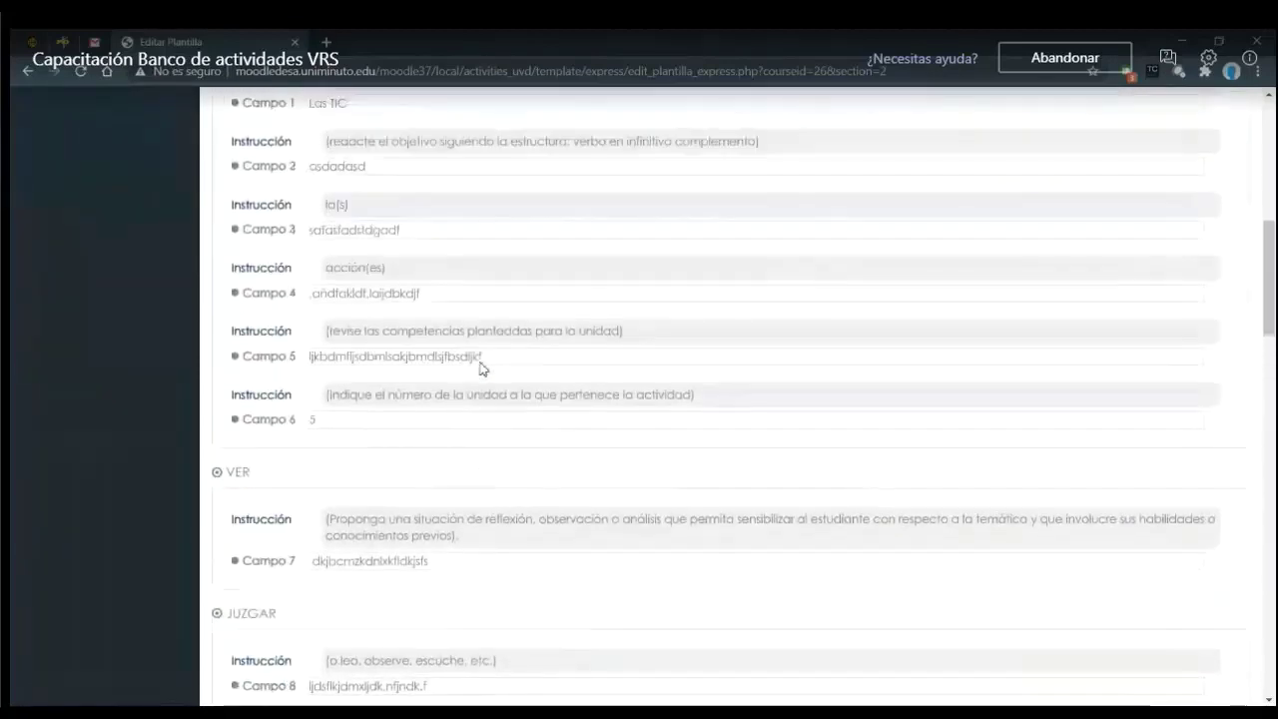
pyautogui.scroll(2, 479, 369)
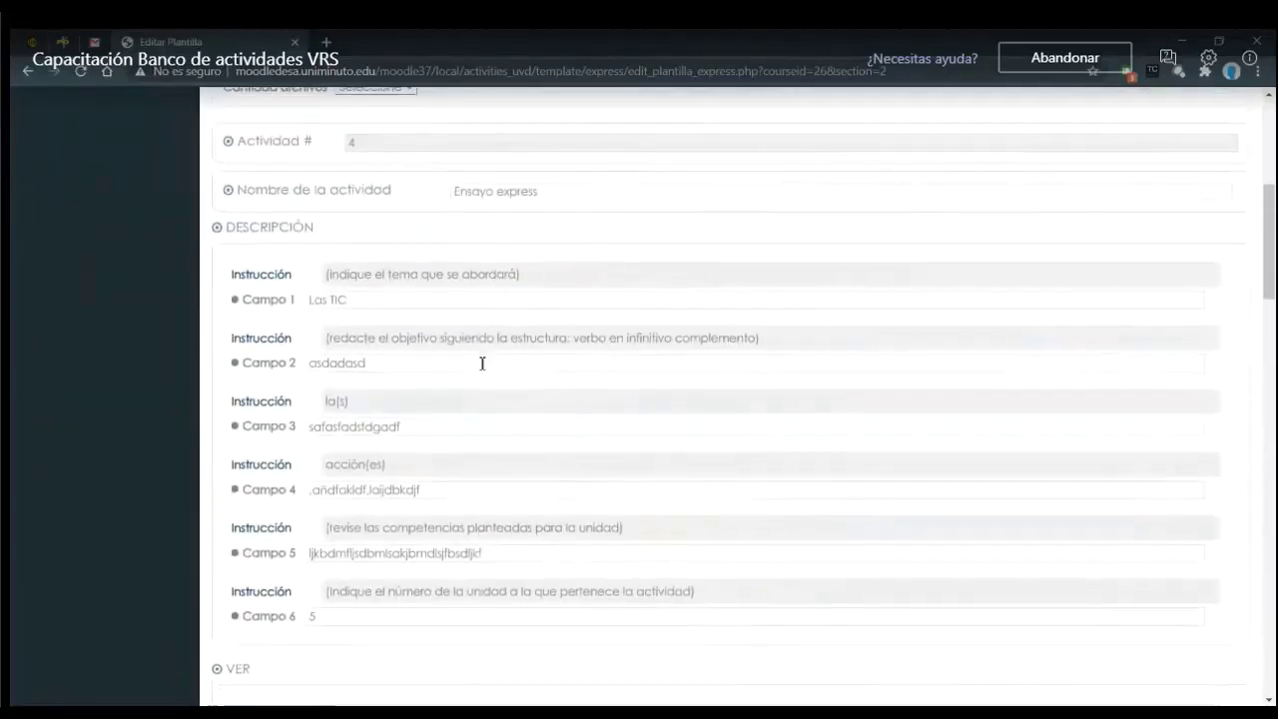
pyautogui.scroll(-1, 482, 364)
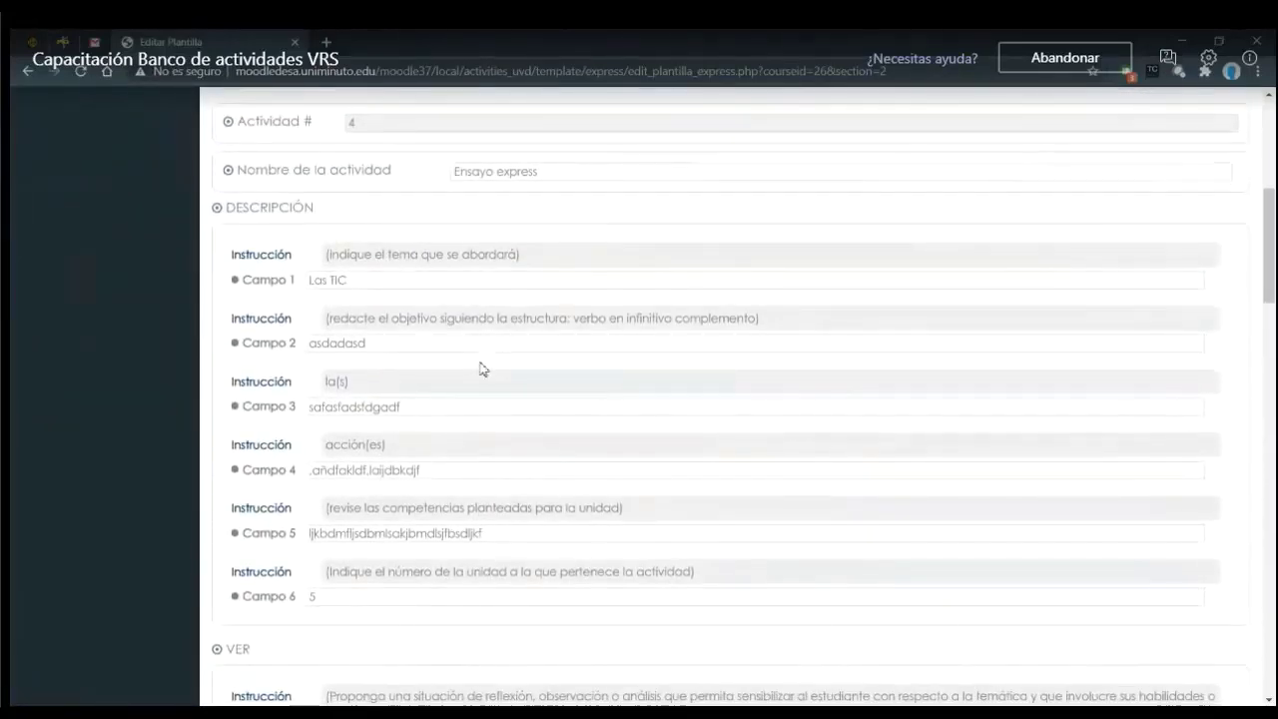
pyautogui.scroll(-4, 482, 370)
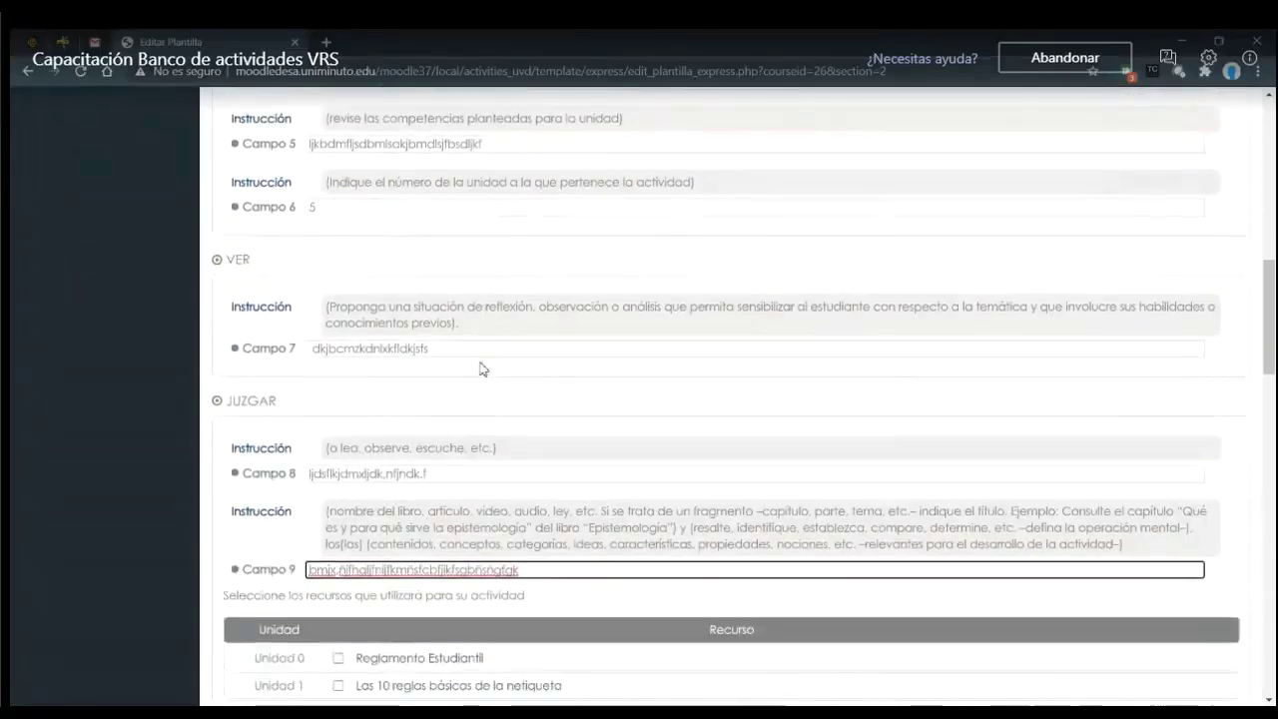
# Select the Unidad 1 resource "Netiquétate" and the Unidad 2 resource "Sistemas de información - Estudiantes UNIMINUTO" for the activity.
pyautogui.scroll(-5, 482, 369)
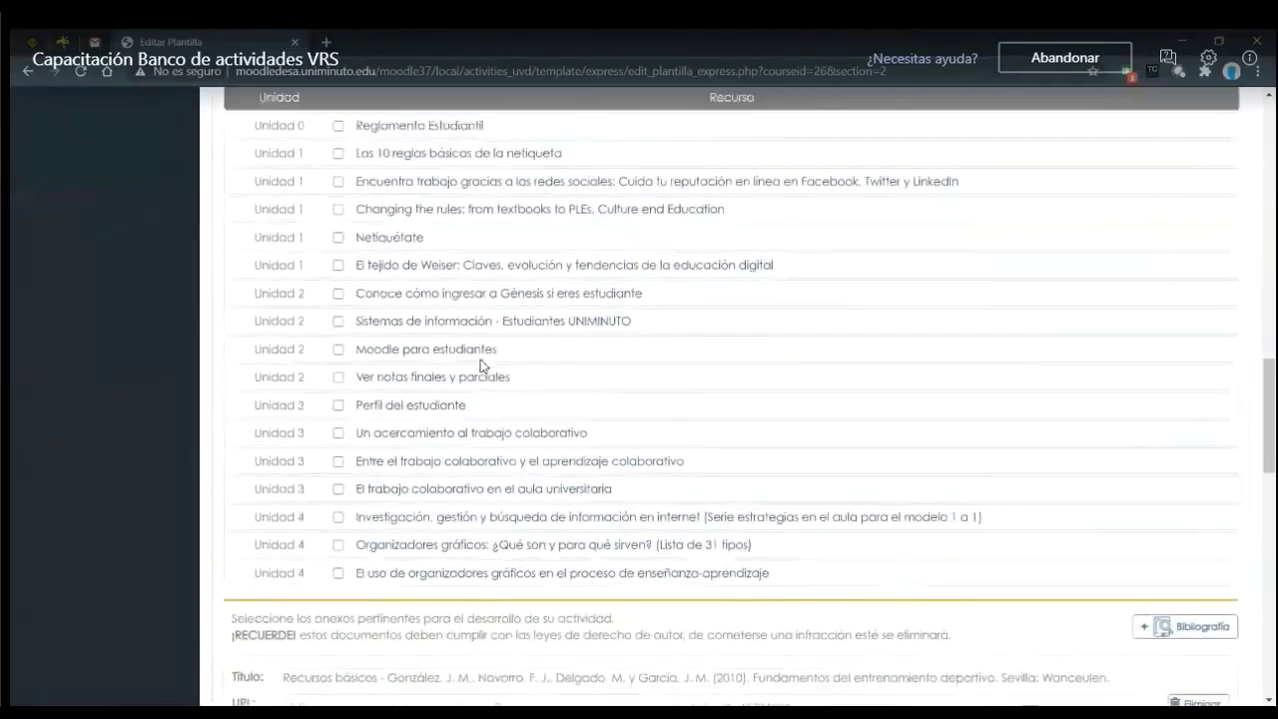
pyautogui.scroll(1, 480, 365)
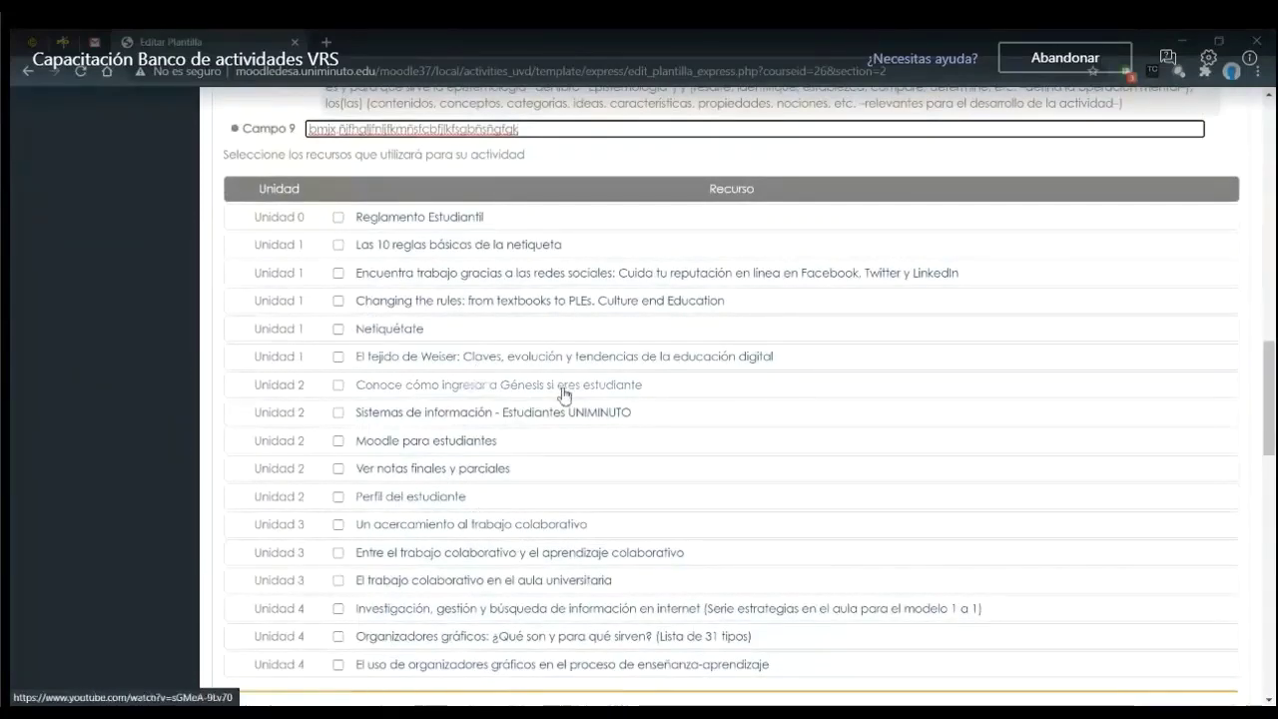
pyautogui.scroll(-2, 565, 394)
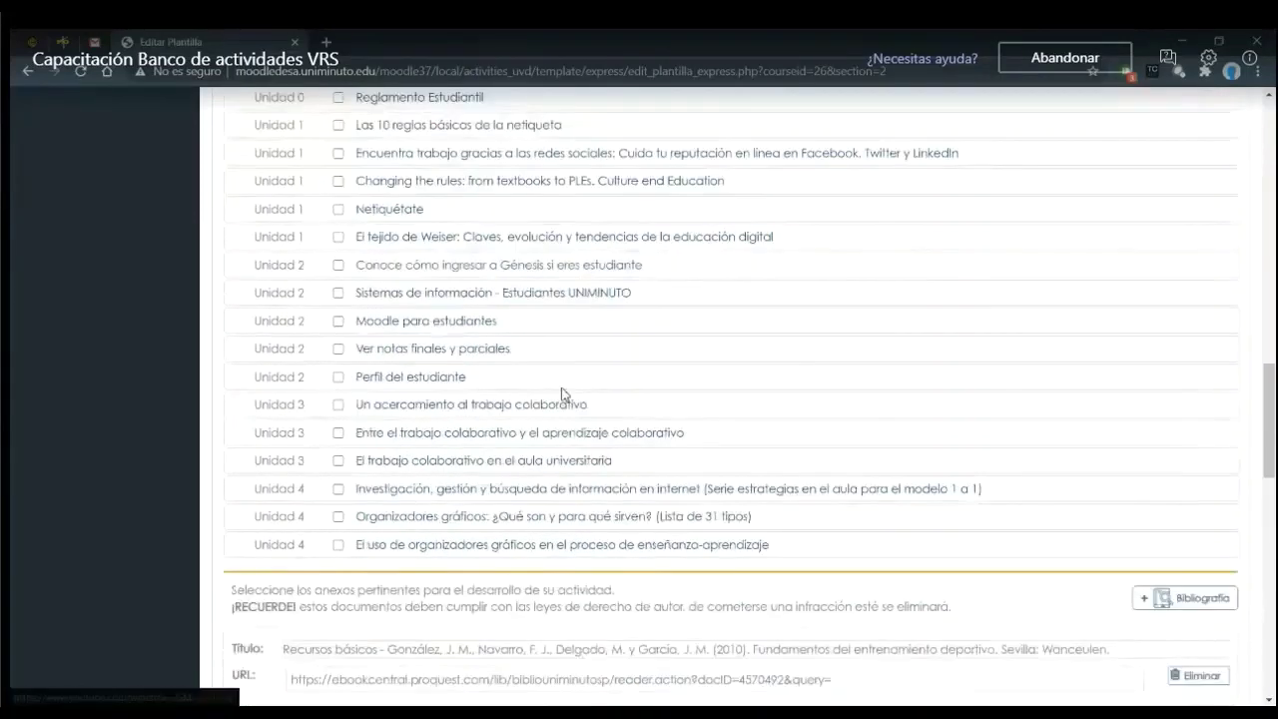
pyautogui.scroll(1, 564, 395)
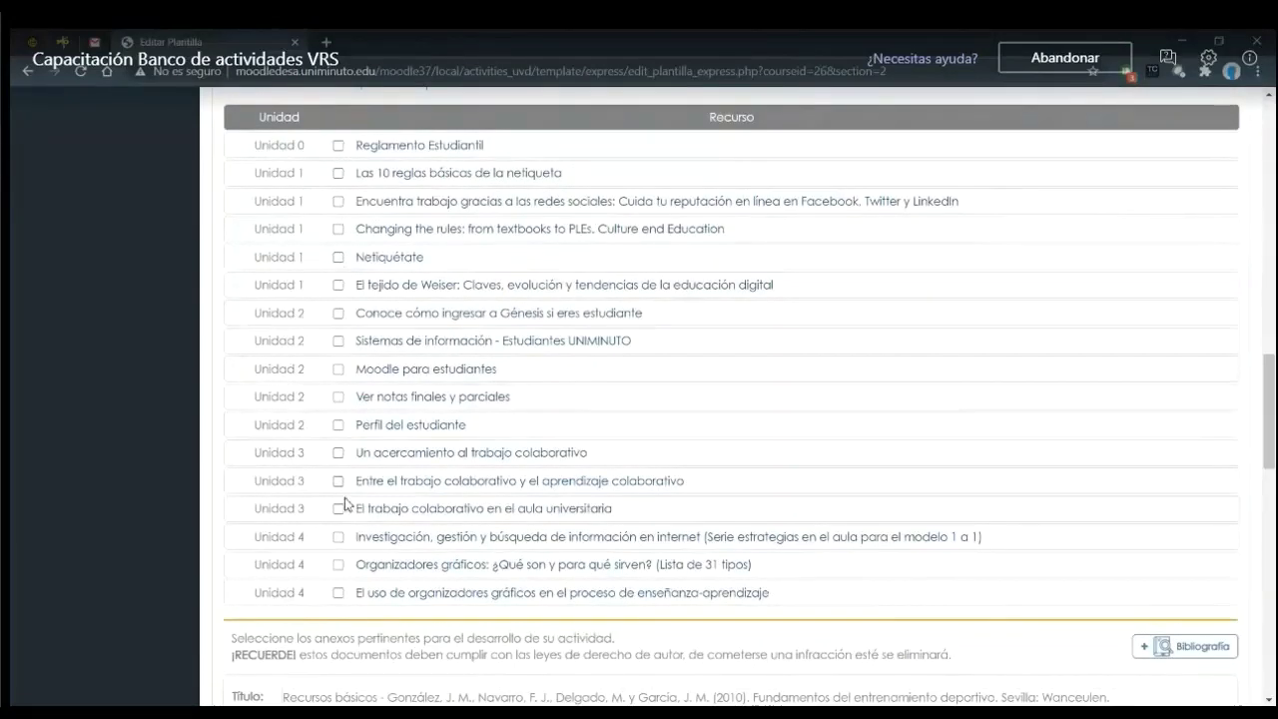
pyautogui.scroll(-2, 342, 492)
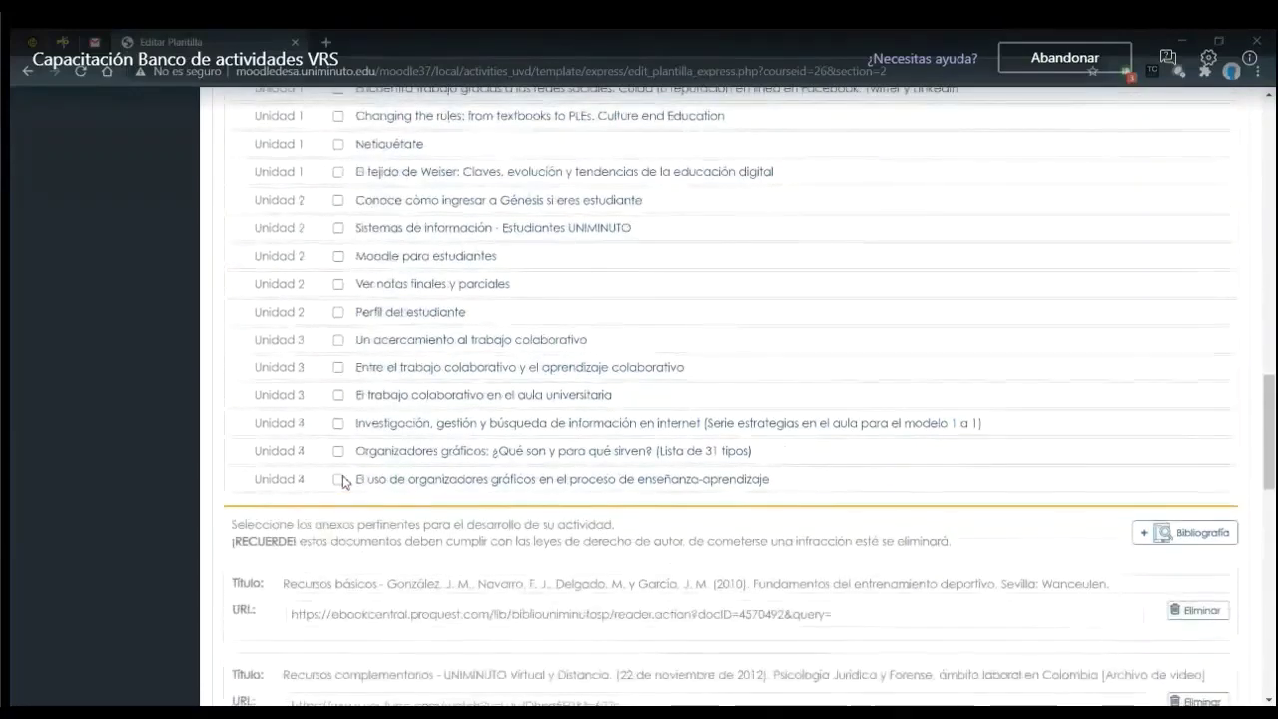
pyautogui.scroll(3, 341, 399)
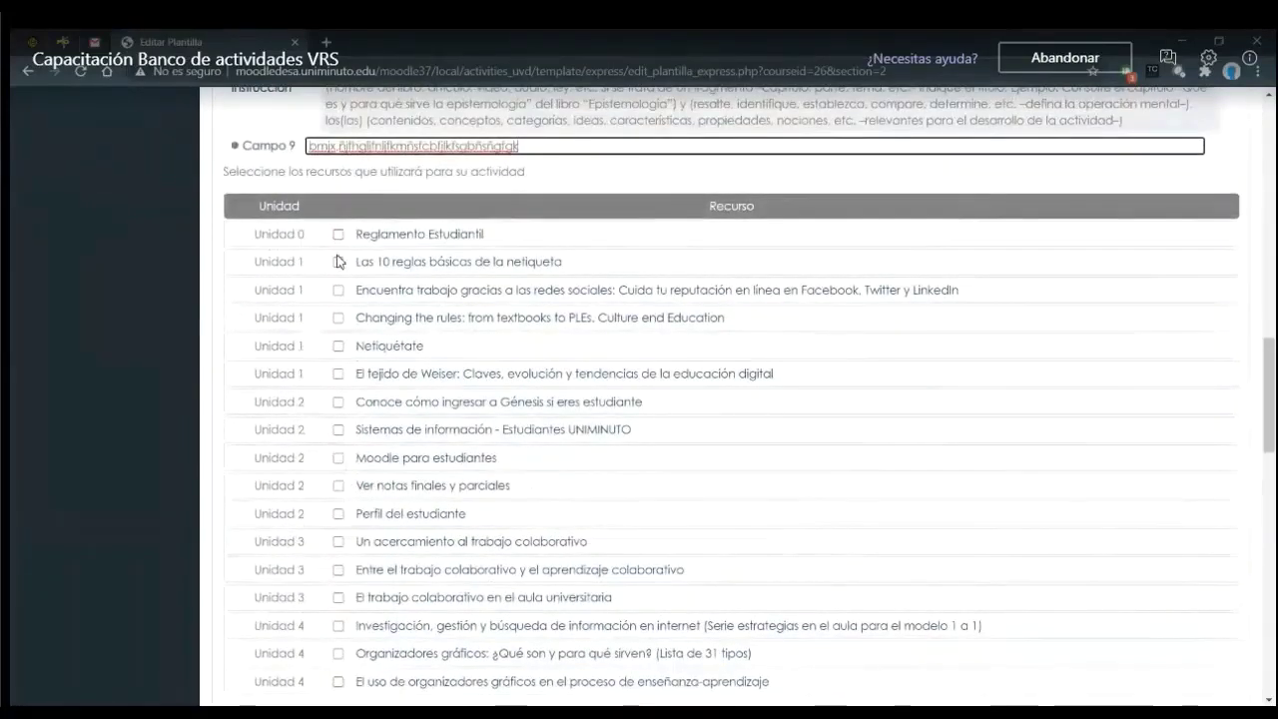
pyautogui.scroll(-3, 341, 358)
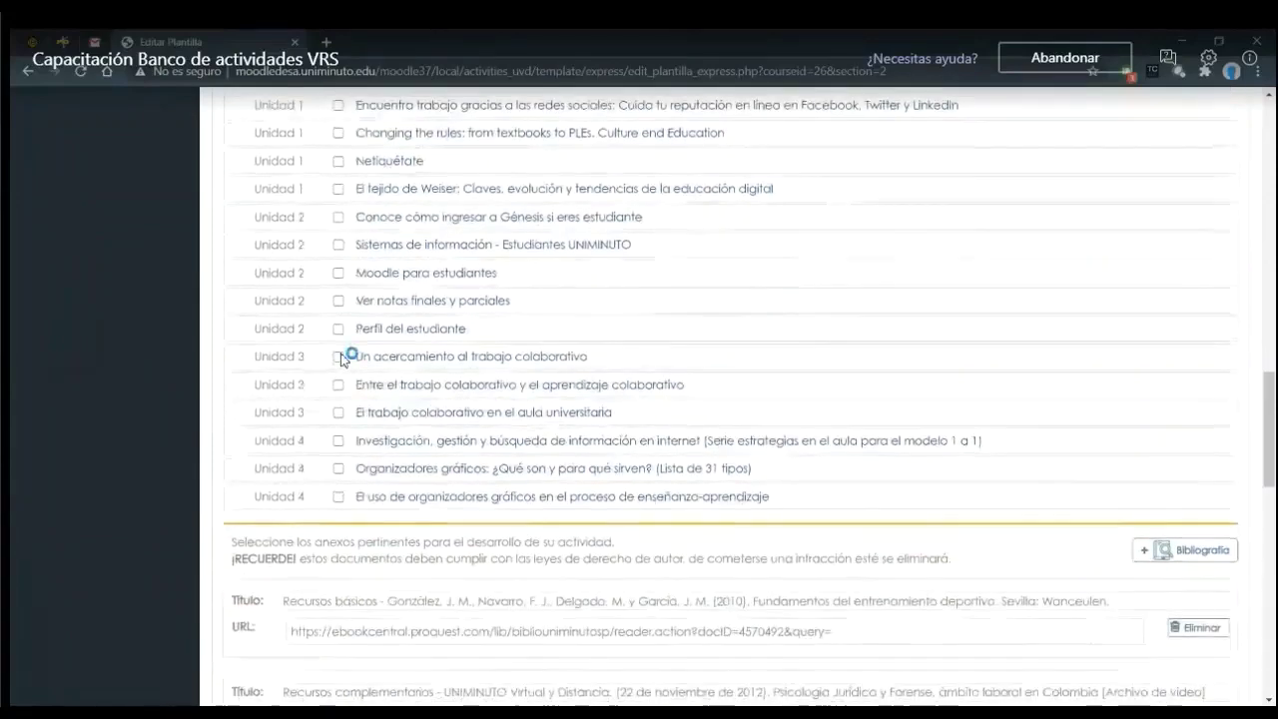
pyautogui.scroll(1, 342, 360)
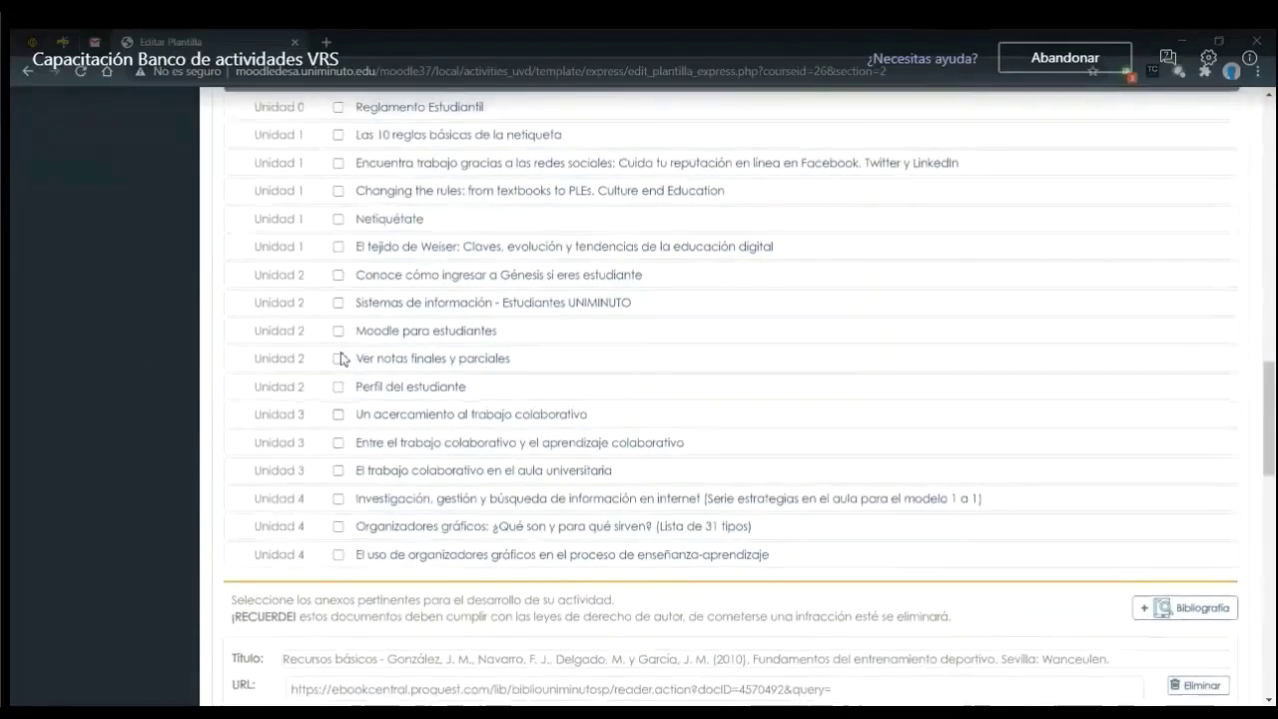
pyautogui.click(339, 220)
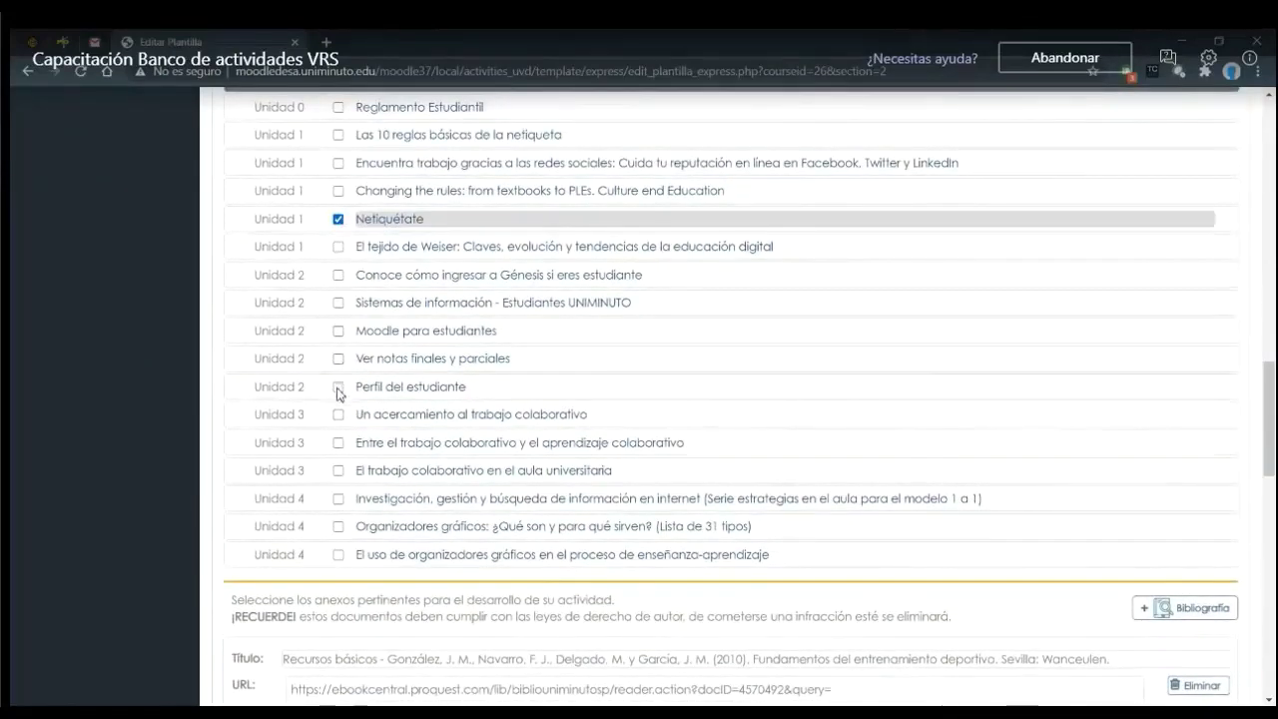
pyautogui.scroll(-1, 340, 392)
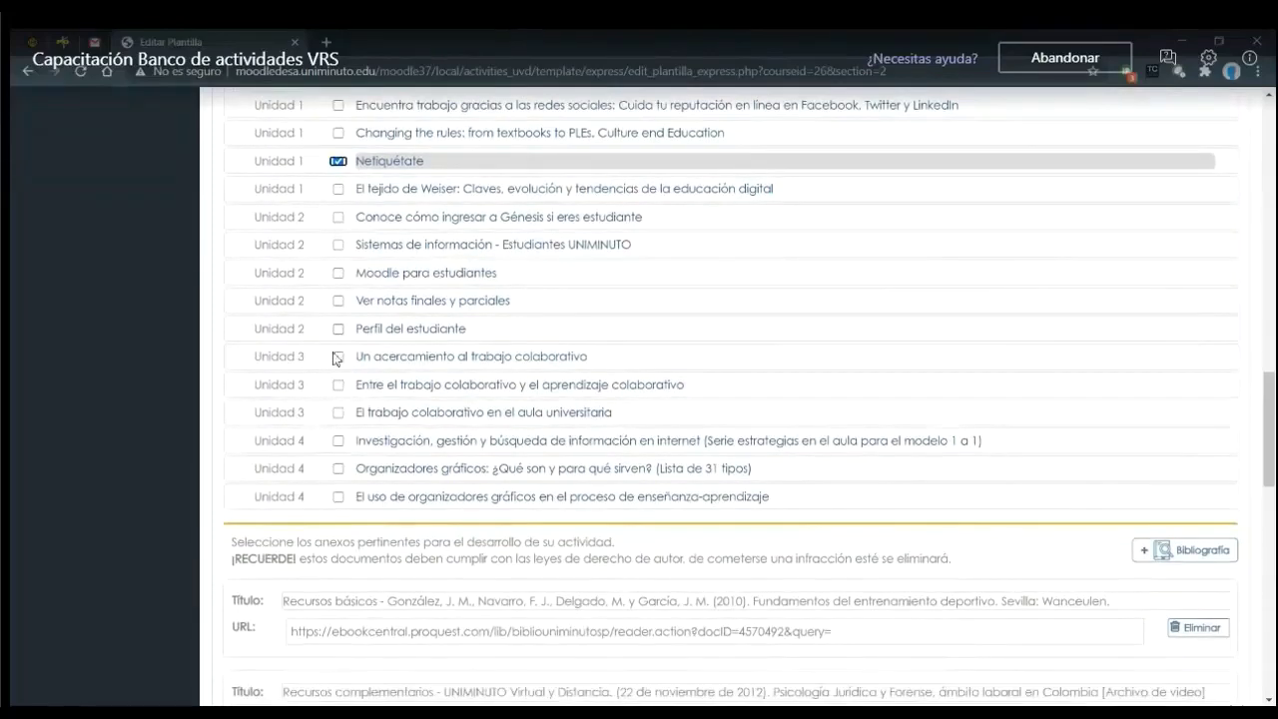
pyautogui.click(339, 246)
# Delete the "Recursos complementarios" entry from the activity's bibliography.
pyautogui.scroll(-5, 352, 393)
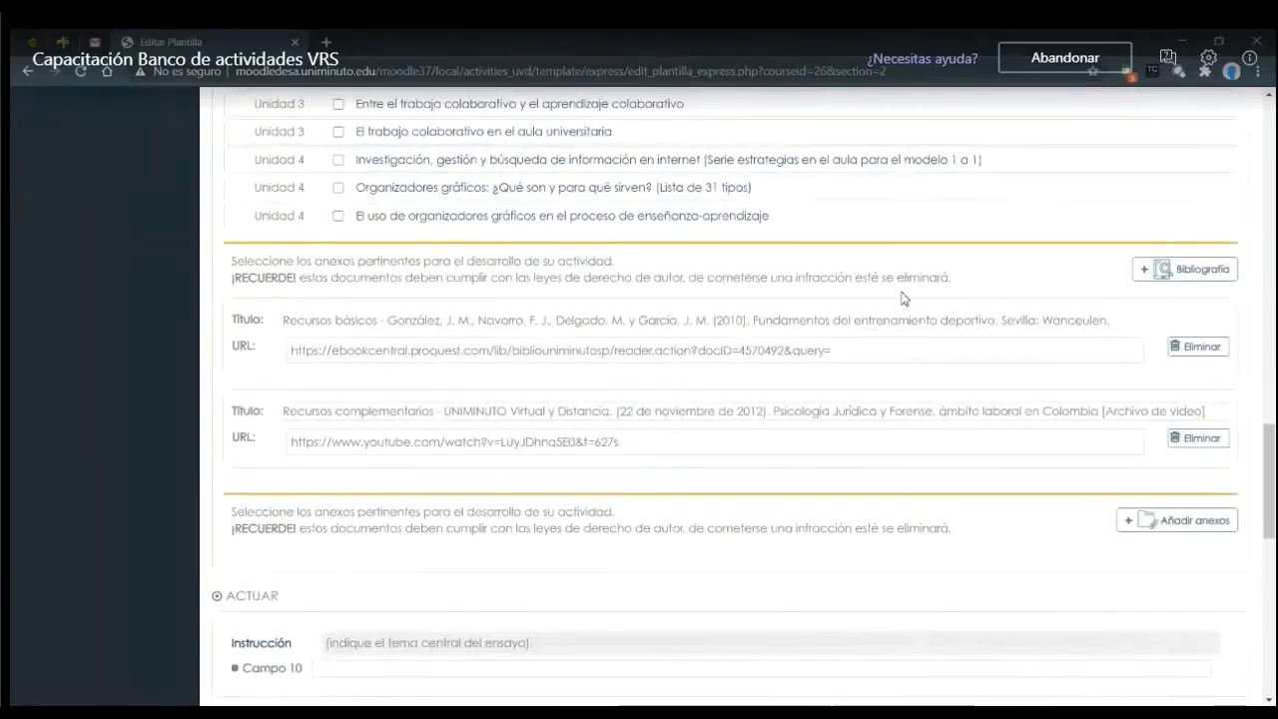
pyautogui.click(1188, 439)
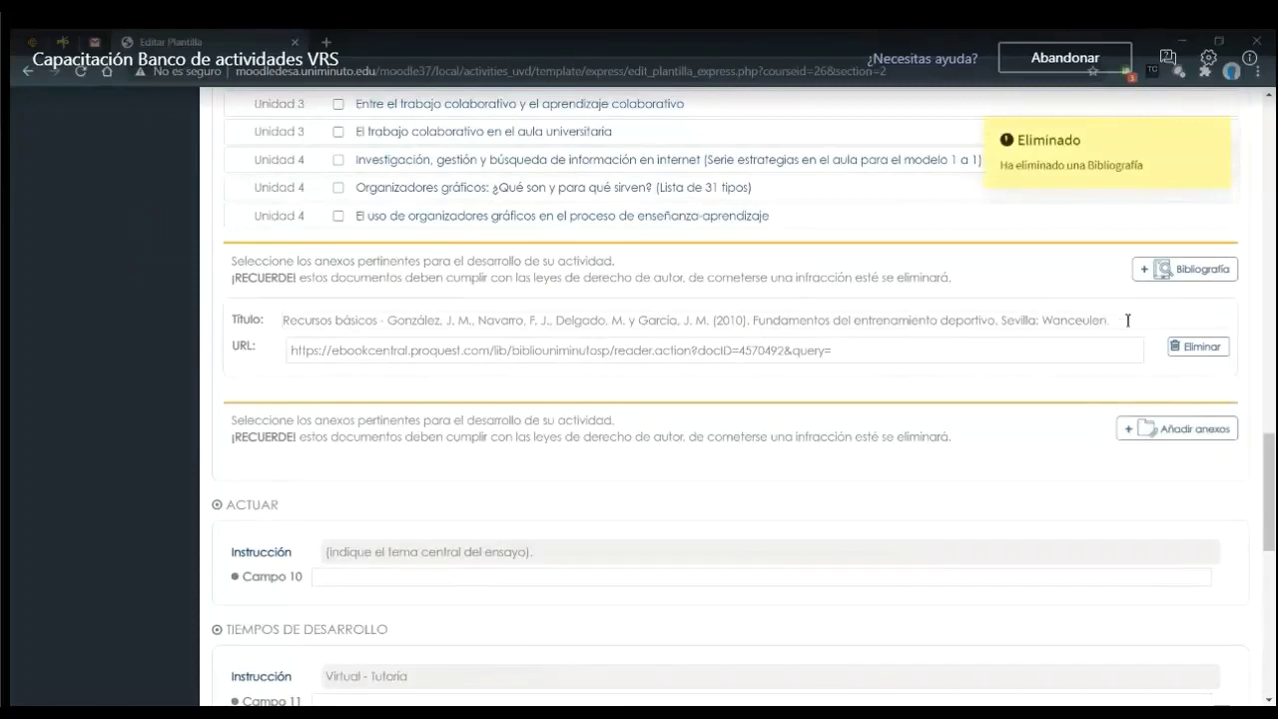
pyautogui.moveTo(1127, 320); pyautogui.dragTo(443, 350)
pyautogui.press('BackSpace')
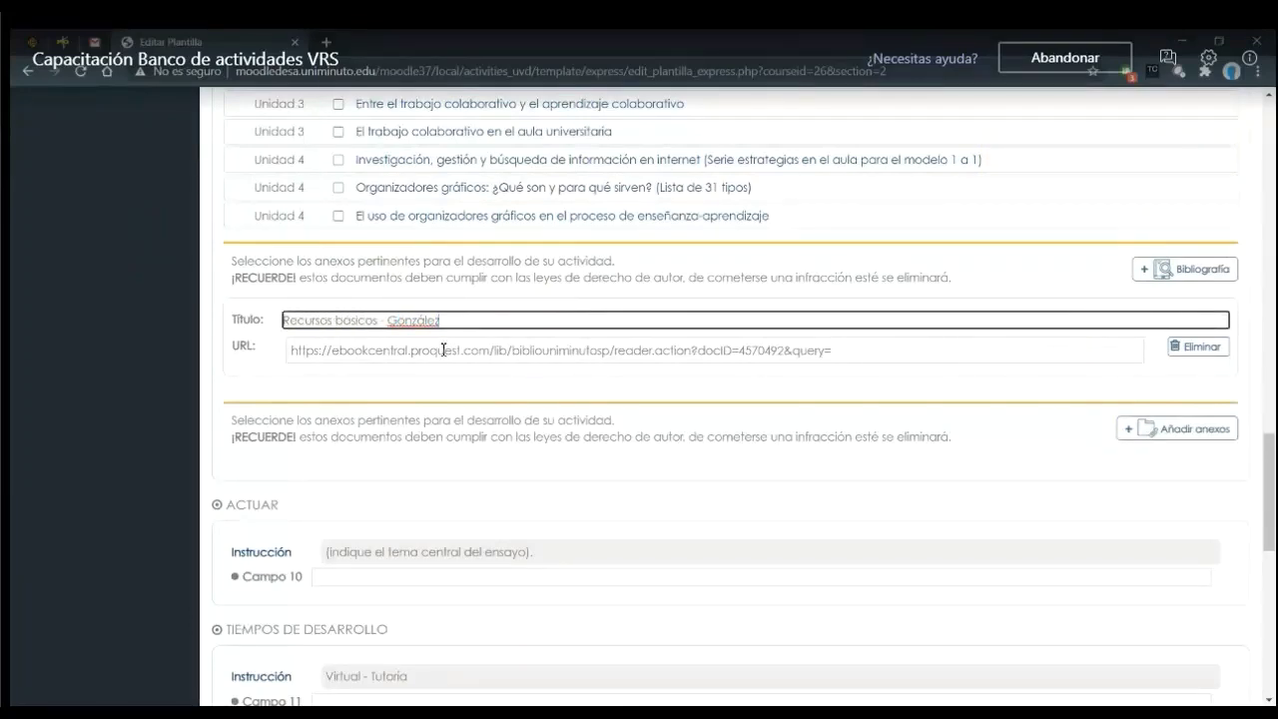
pyautogui.moveTo(928, 350); pyautogui.dragTo(616, 362)
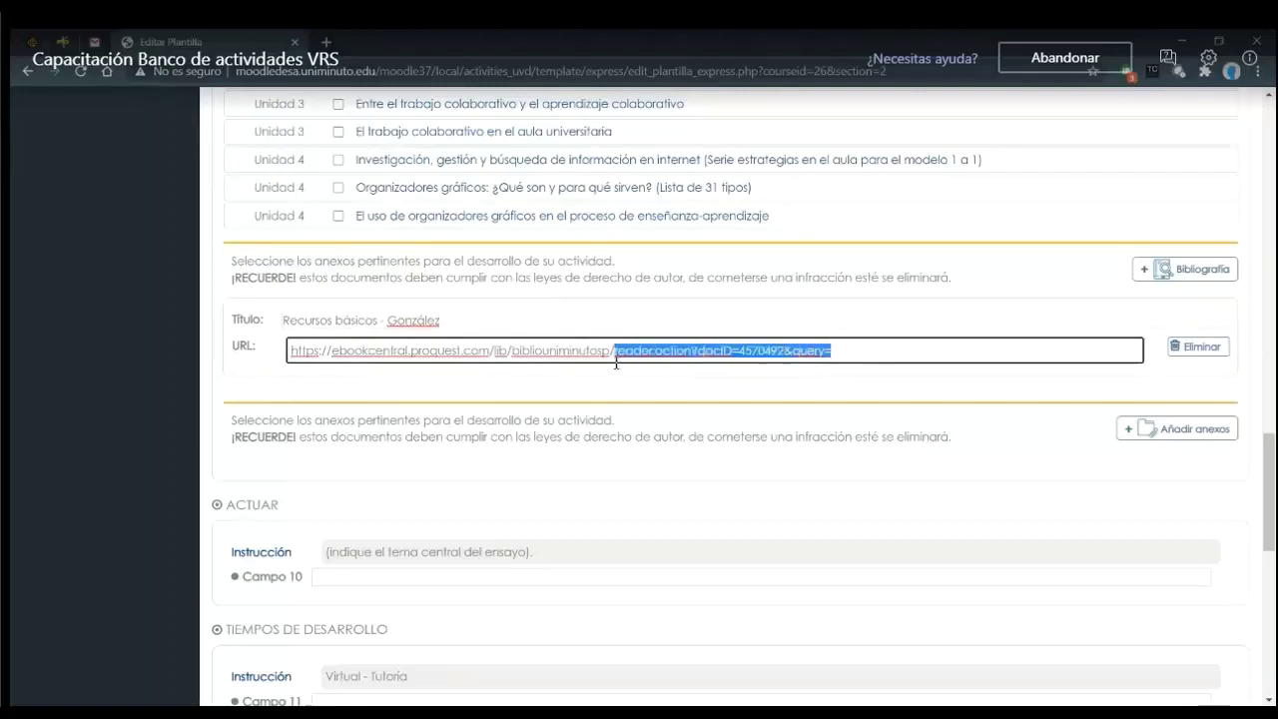
pyautogui.press('BackSpace')
pyautogui.click(688, 468)
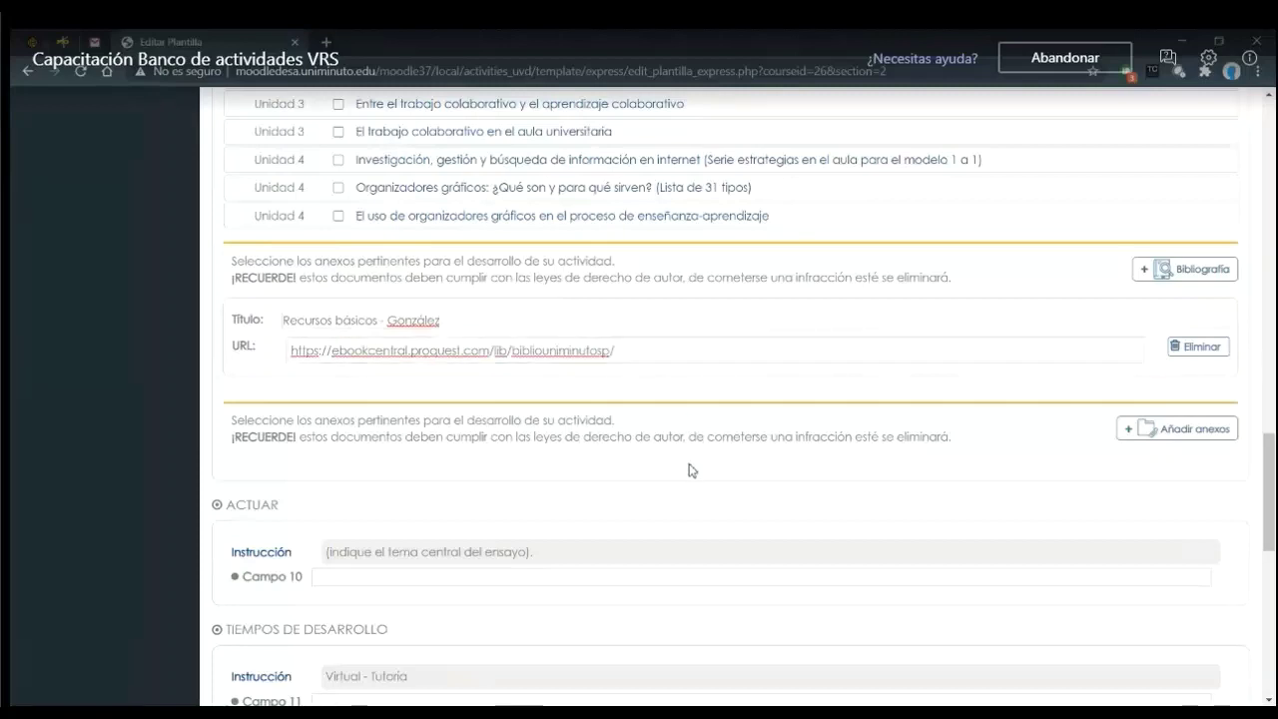
# Fill in the essay's central topic in Campo 10 of the ACTUAR section with the sample text "ñjdnfxdn.xf.sed".
pyautogui.scroll(-1, 689, 469)
pyautogui.scroll(-1, 650, 466)
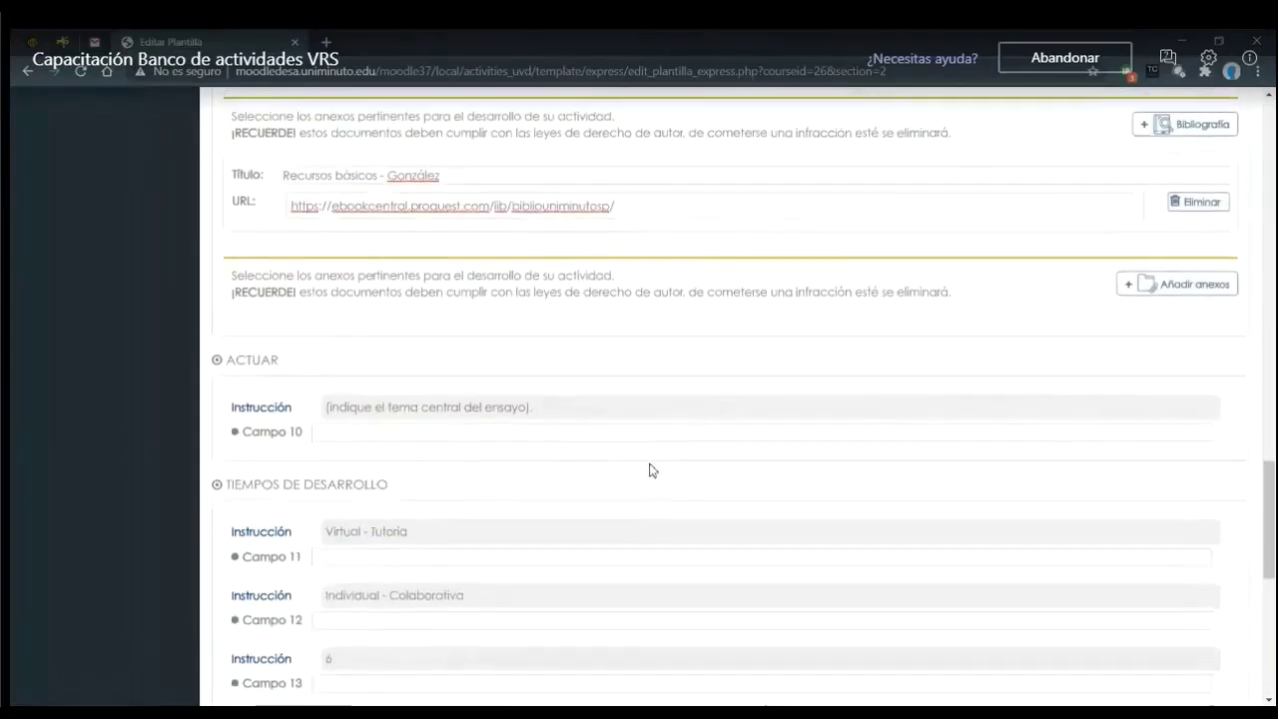
pyautogui.scroll(-2, 420, 299)
pyautogui.click(375, 295)
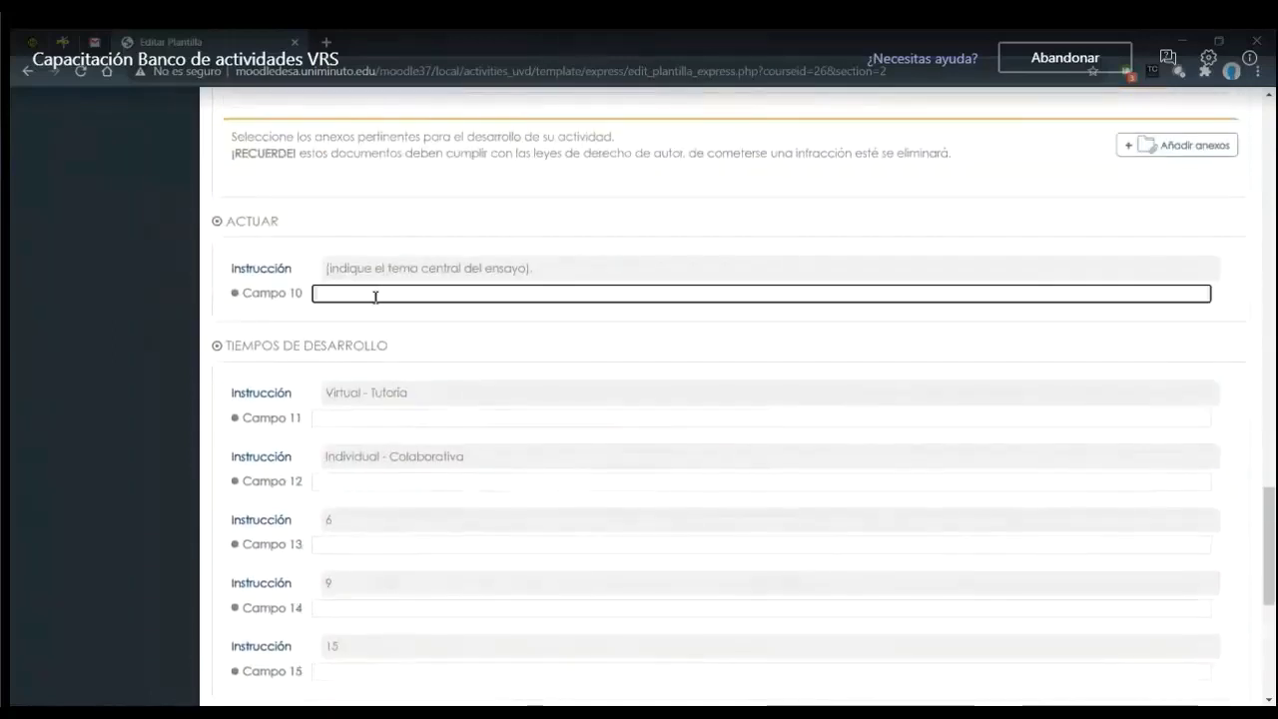
pyautogui.write('njdnfxdn.xsed')
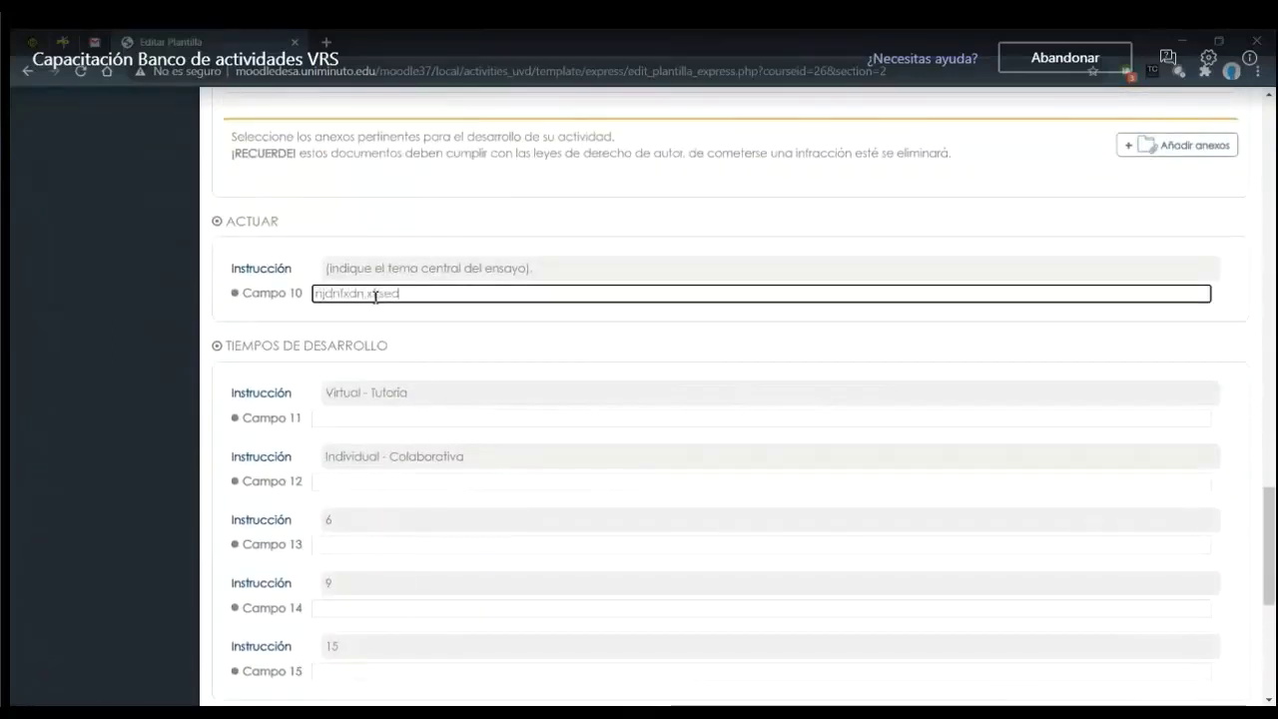
# In TIEMPOS DE DESARROLLO, set the modality in Campo 11 to "Virtual" and the activity type in Campo 12 to "Individual".
pyautogui.scroll(-2, 375, 296)
pyautogui.click(376, 267)
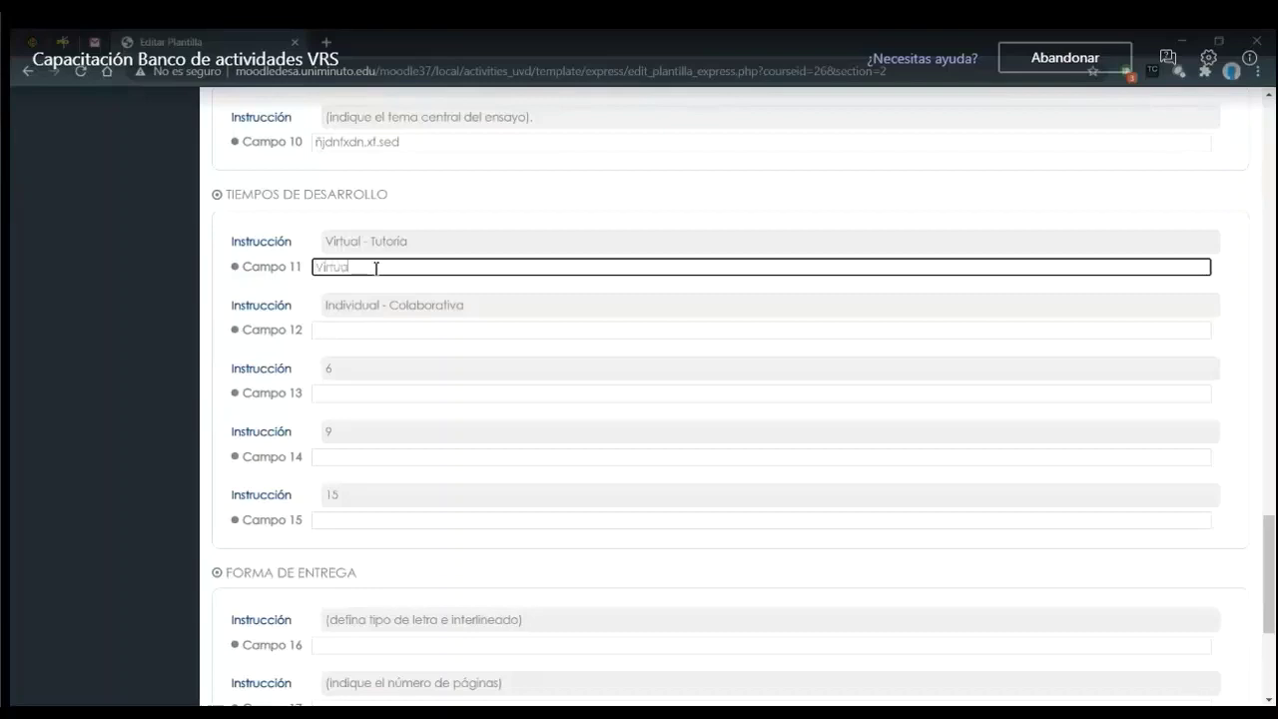
pyautogui.write('Virtual')
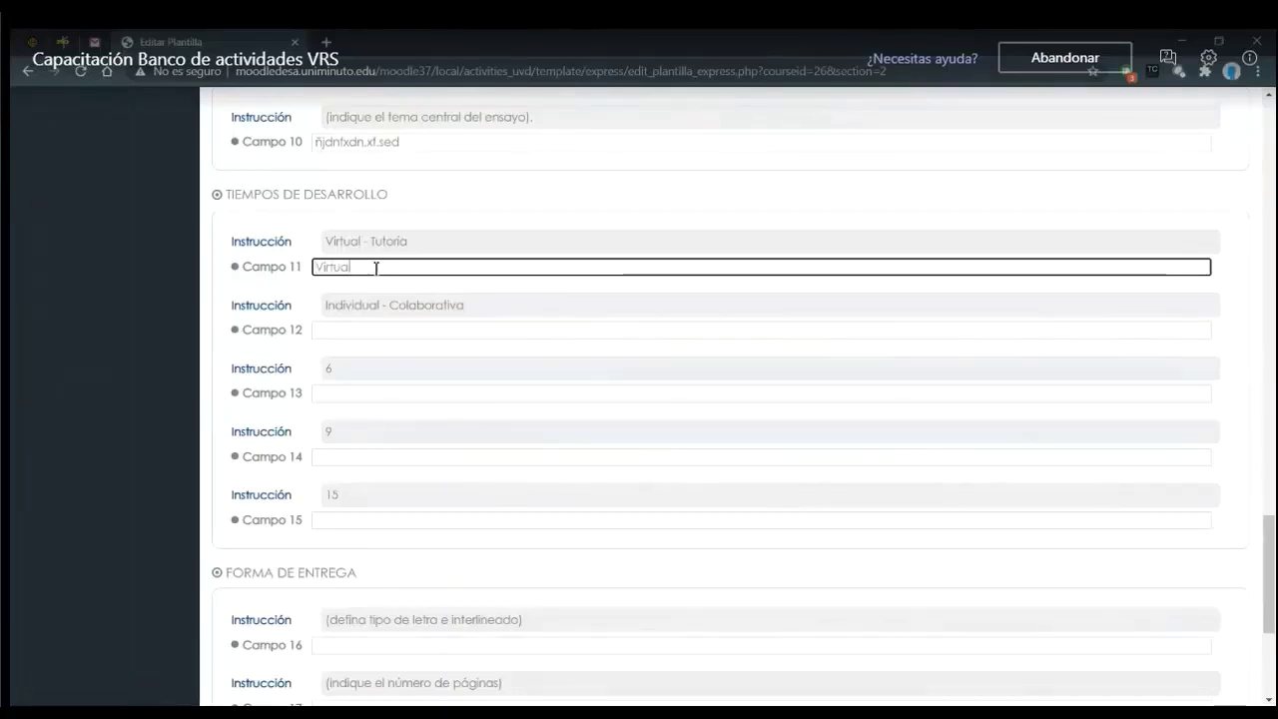
pyautogui.click(386, 329)
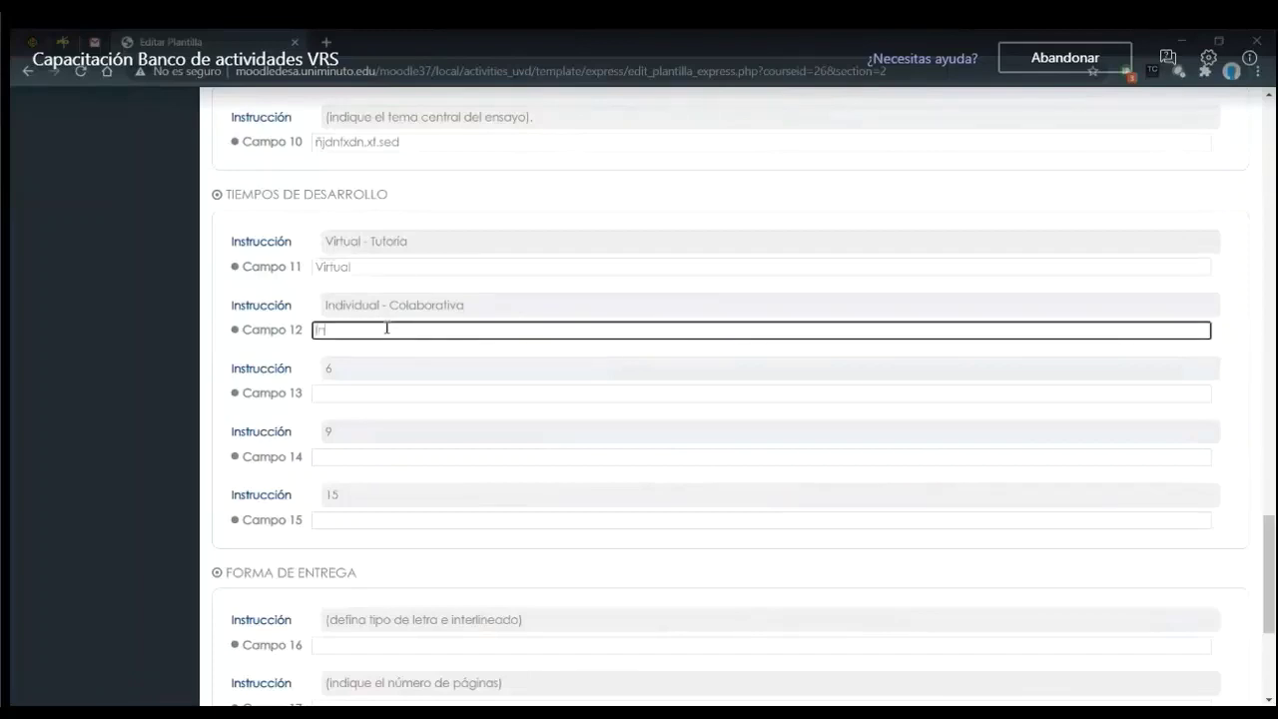
pyautogui.write('Indi')
pyautogui.write('c')
# Enter the development hours: 9 in Campo 13, 7 in Campo 14 and 56 in Campo 15.
pyautogui.click(385, 391)
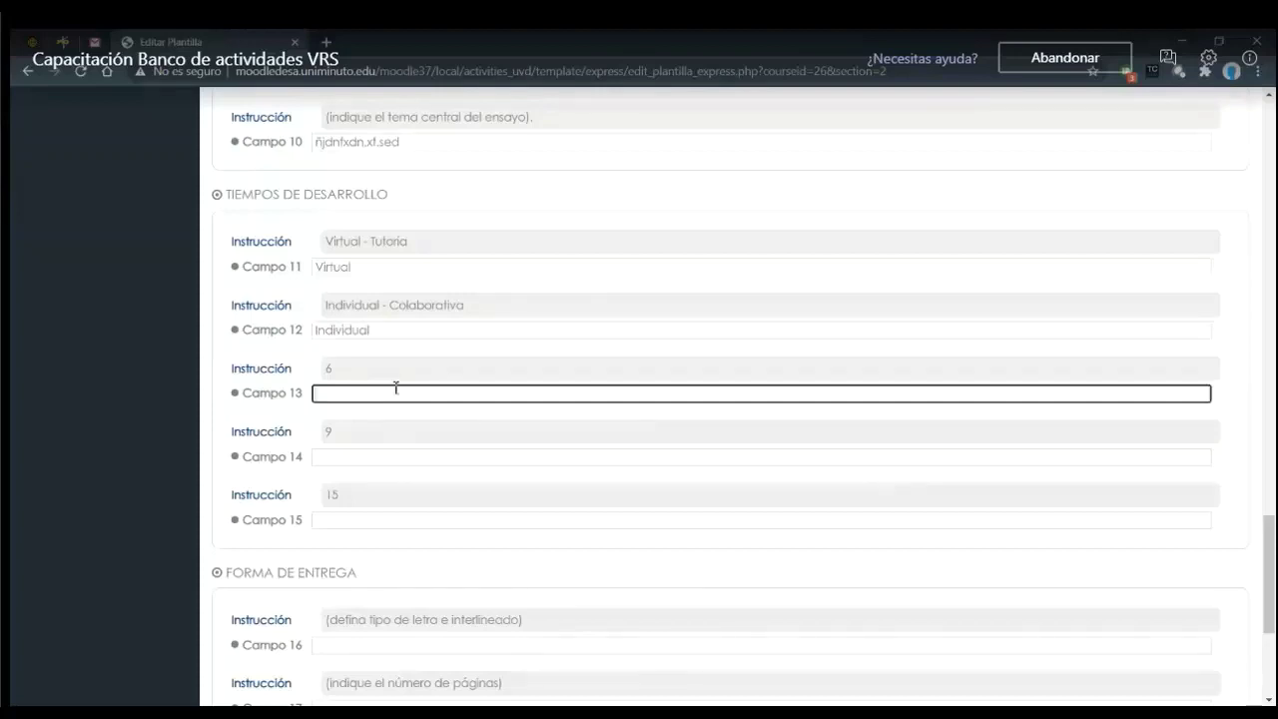
pyautogui.scroll(-1, 393, 382)
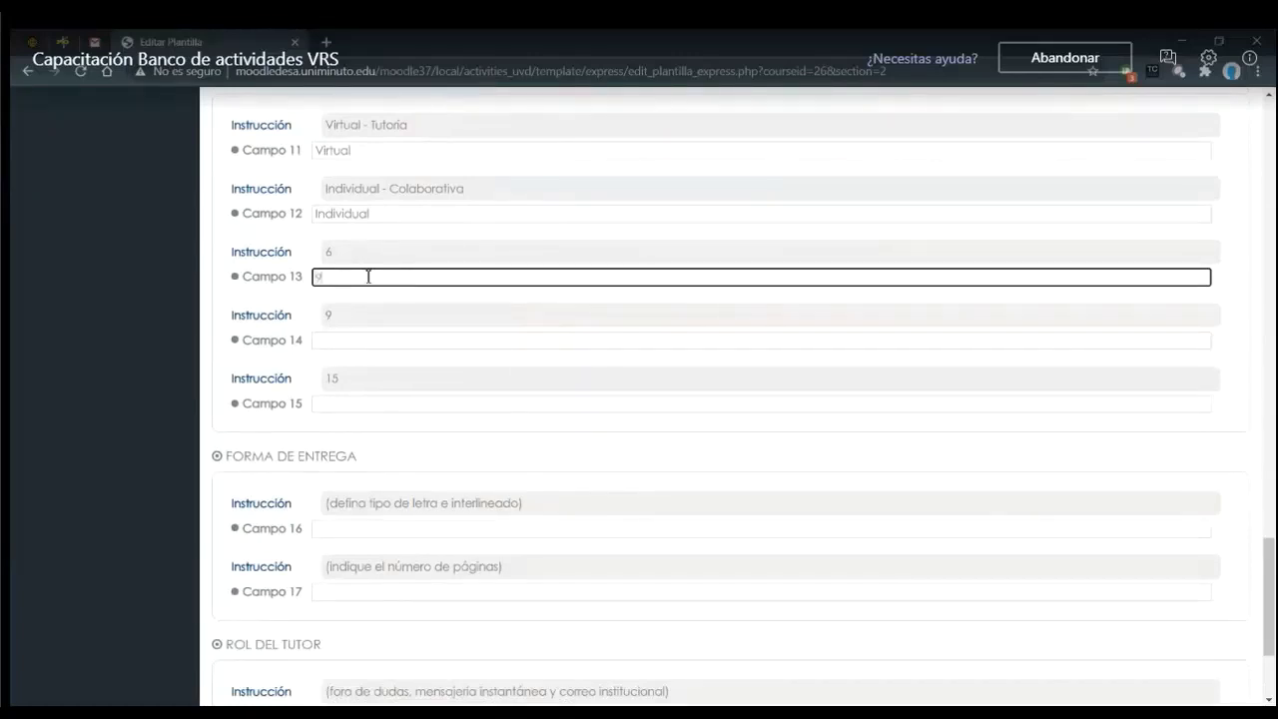
pyautogui.click(356, 340)
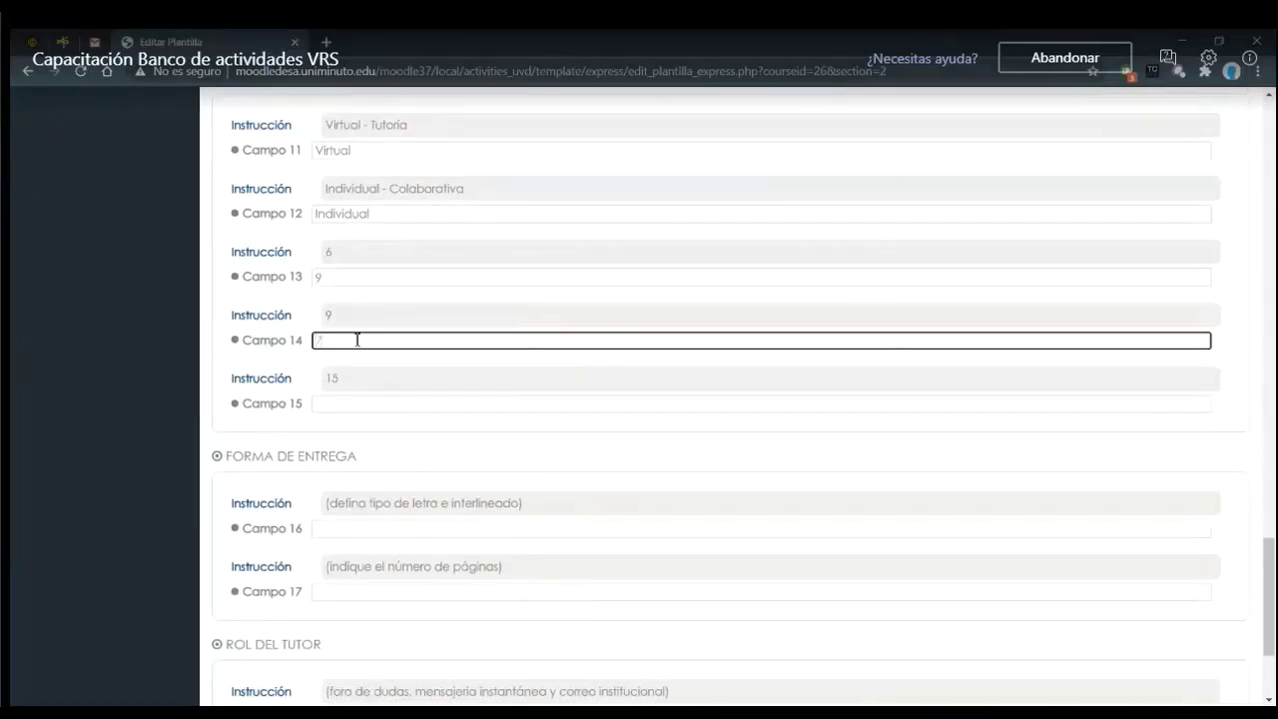
pyautogui.click(362, 405)
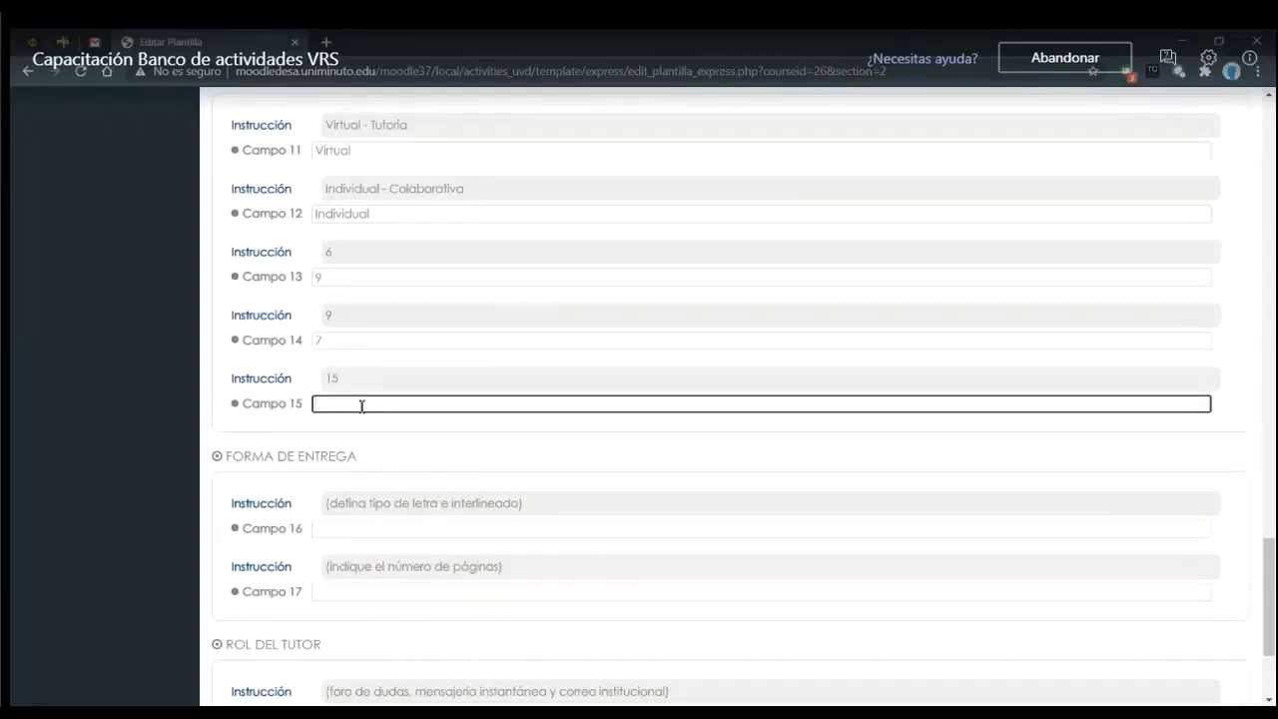
# Fill in the FORMA DE ENTREGA section with "asdfsdf" in Campo 16 and "asfasdasdasd" in Campo 17.
pyautogui.scroll(-3, 361, 404)
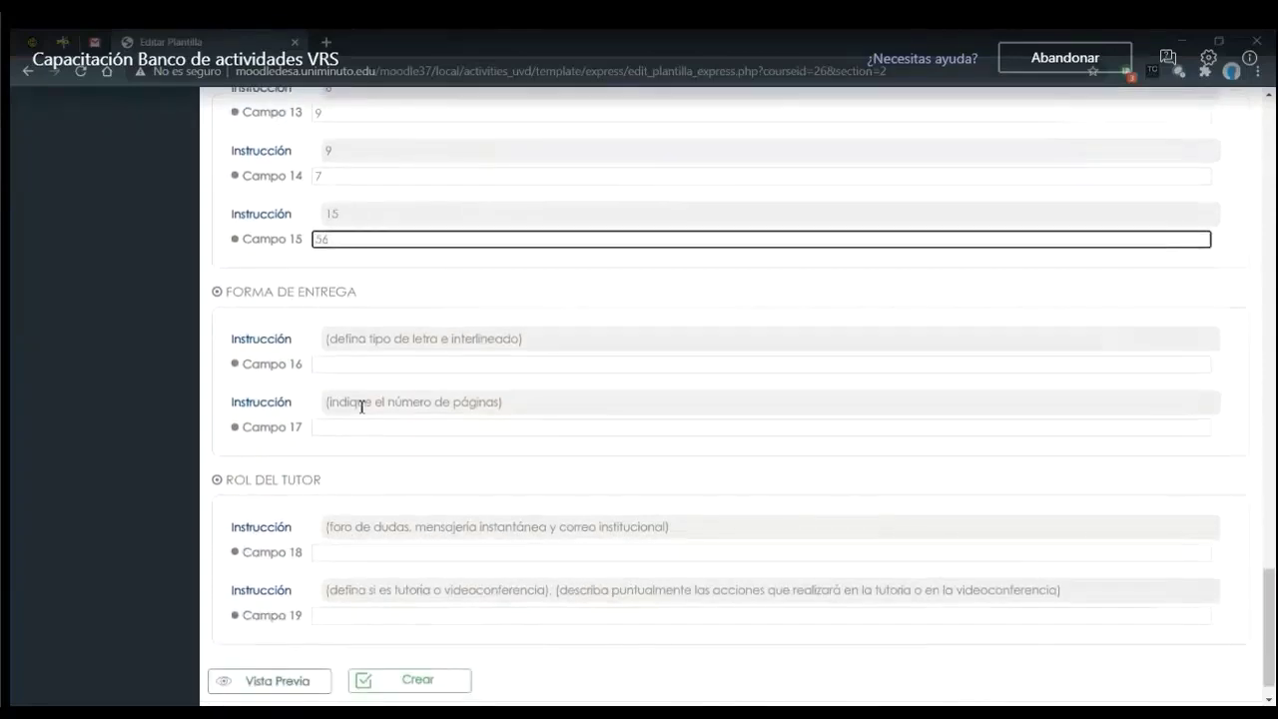
pyautogui.scroll(-1, 361, 404)
pyautogui.click(369, 337)
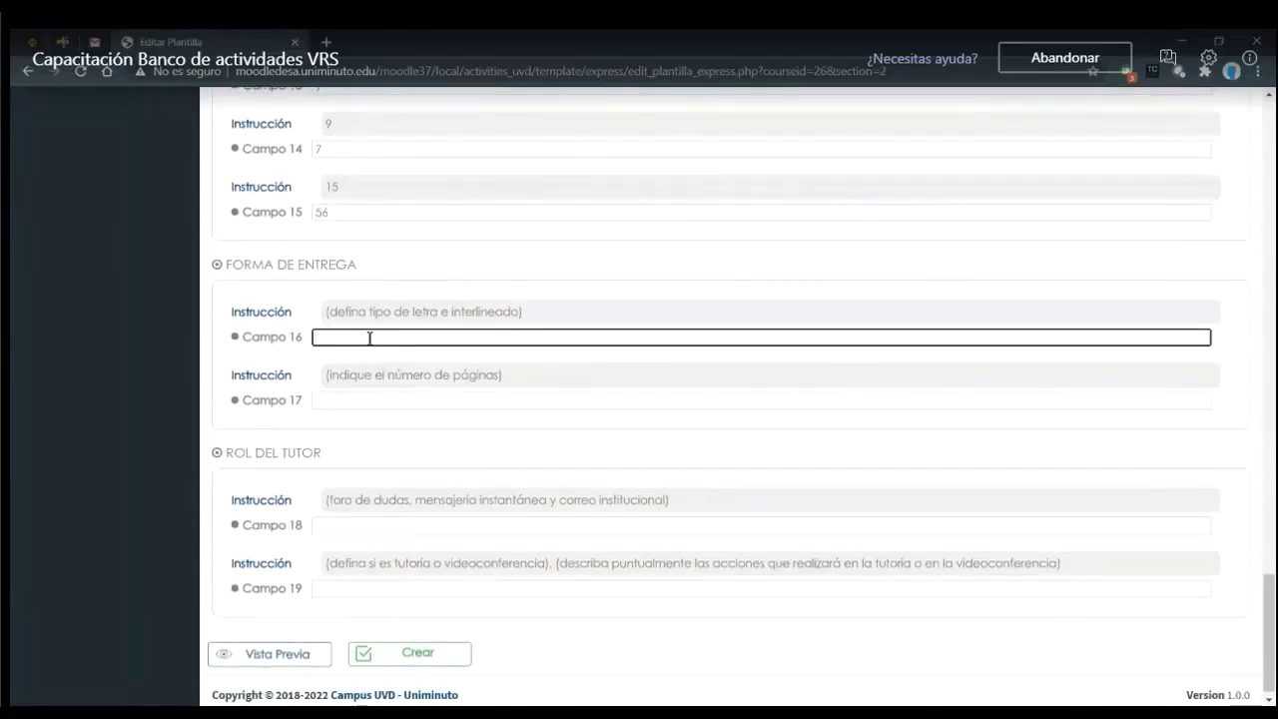
pyautogui.write('asdfsdf')
pyautogui.click(371, 401)
pyautogui.write('dasdasd')
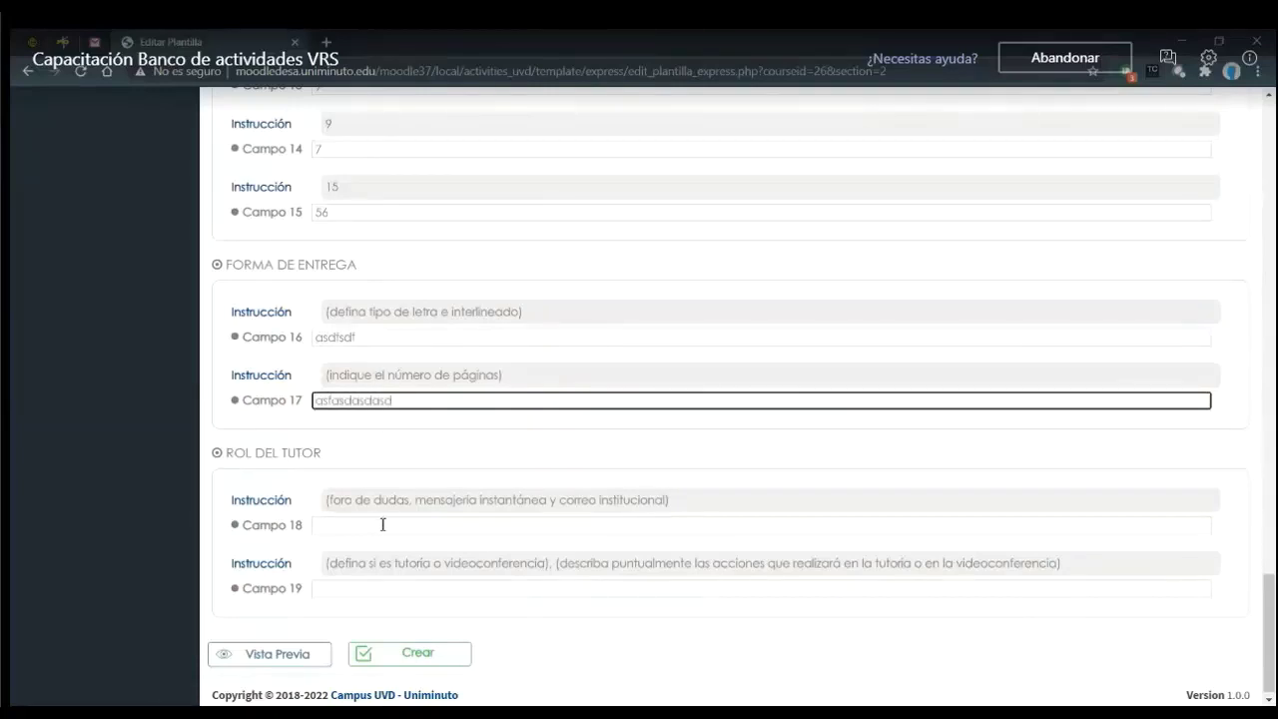
# Fill in the ROL DEL TUTOR section with "lmhflxaflhksdf" in Campo 18 and "lmhxlfadfñakd,fñanfkñla" in Campo 19.
pyautogui.click(382, 525)
pyautogui.write('lm')
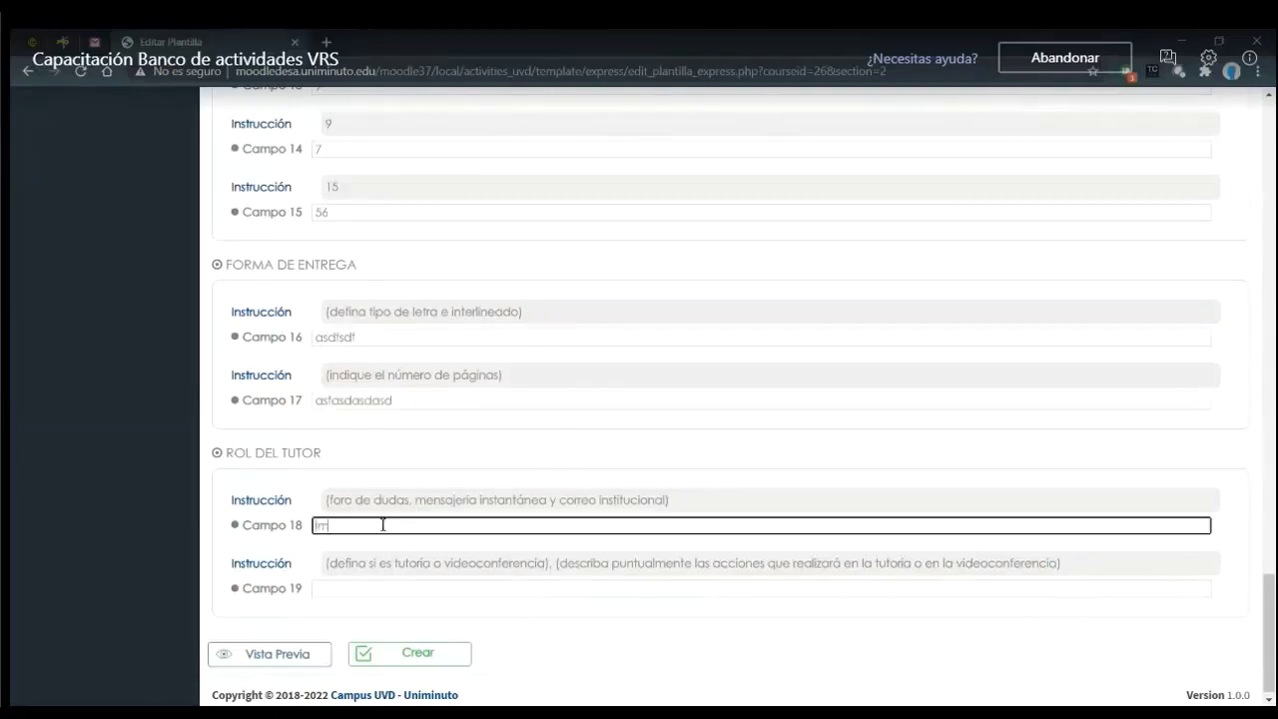
pyautogui.write('hitxatlhkd')
pyautogui.click(382, 590)
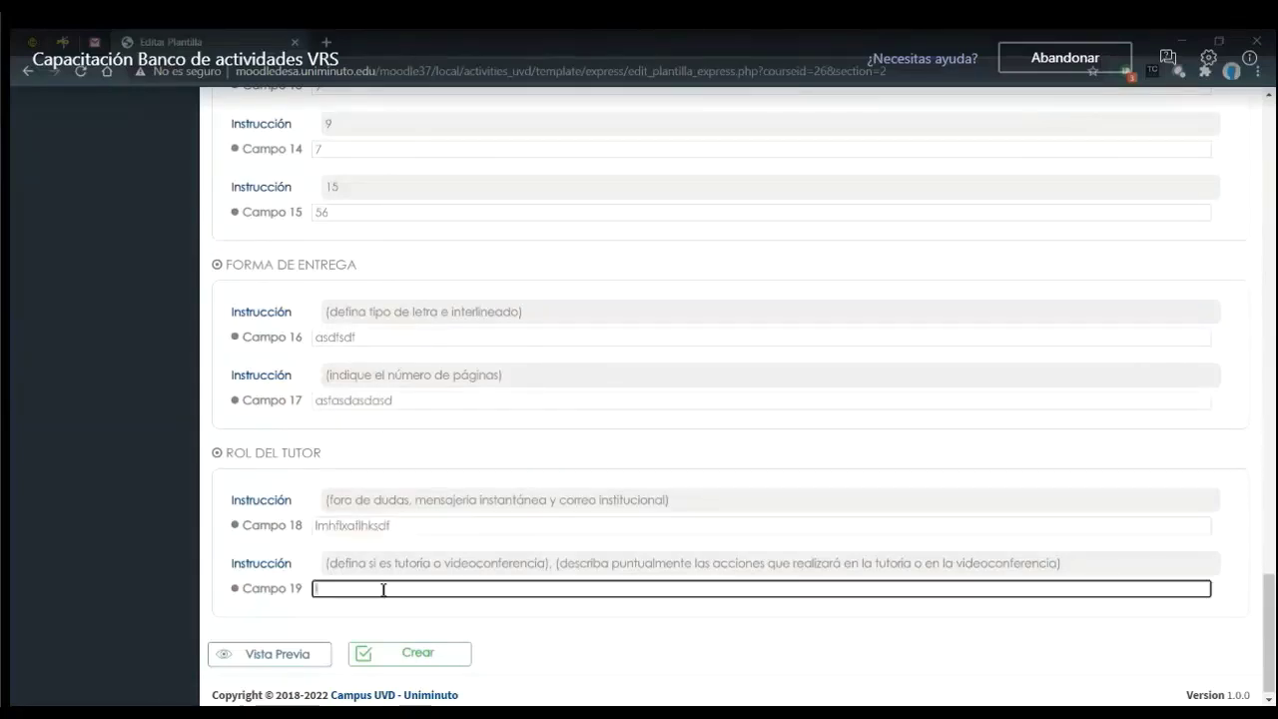
pyautogui.write('lmhxlfudfñud lñanfknlq')
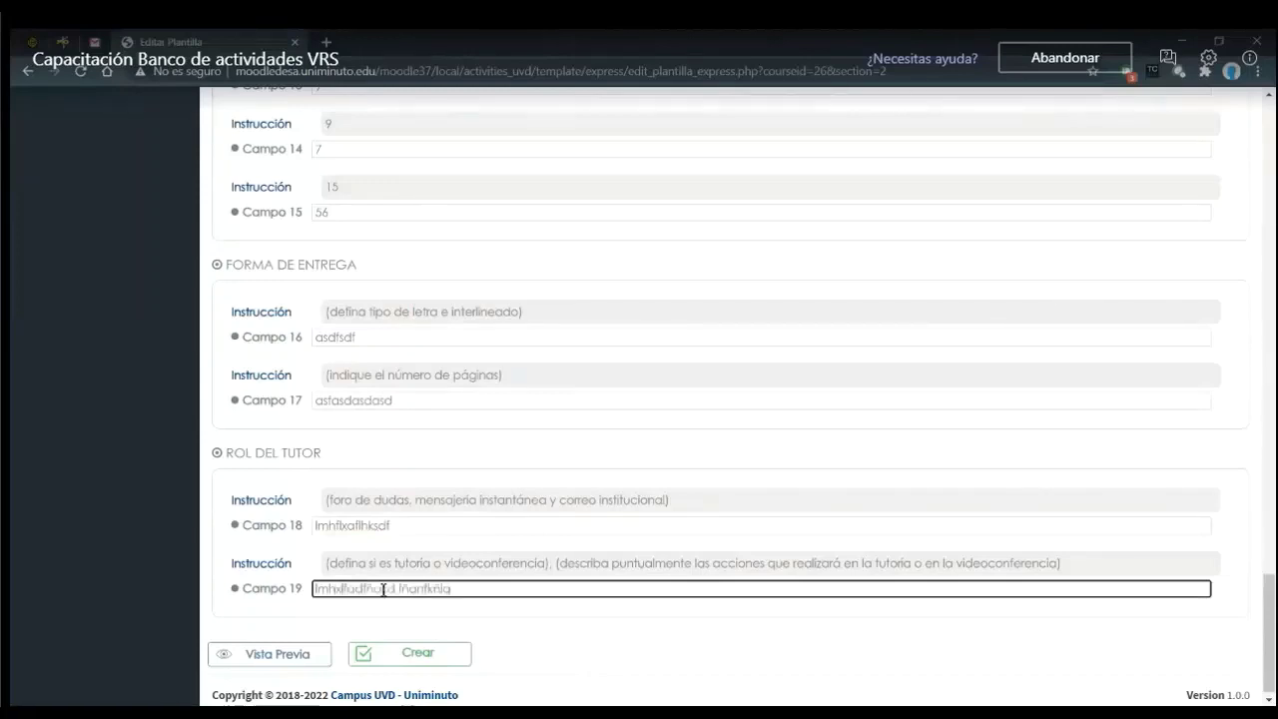
# Try to preview the activity, and set its number of submission files (Cantidad archivos) to 1.
pyautogui.scroll(-1, 415, 480)
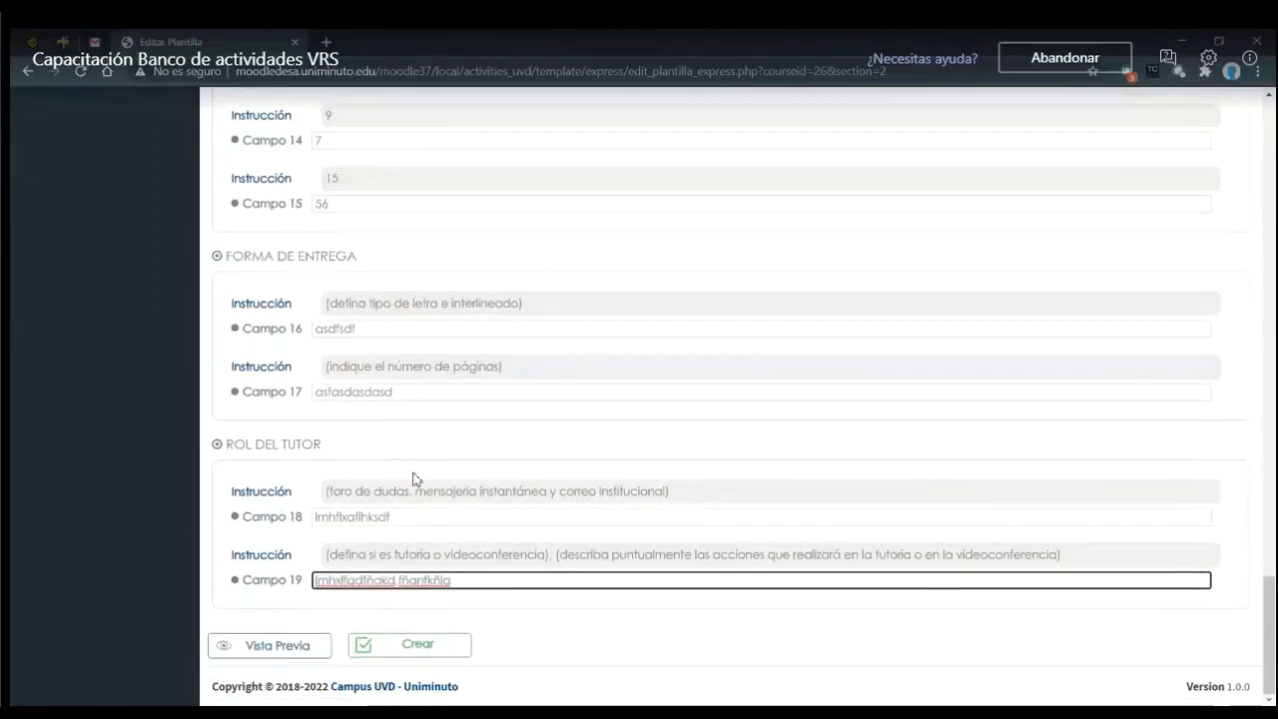
pyautogui.click(302, 647)
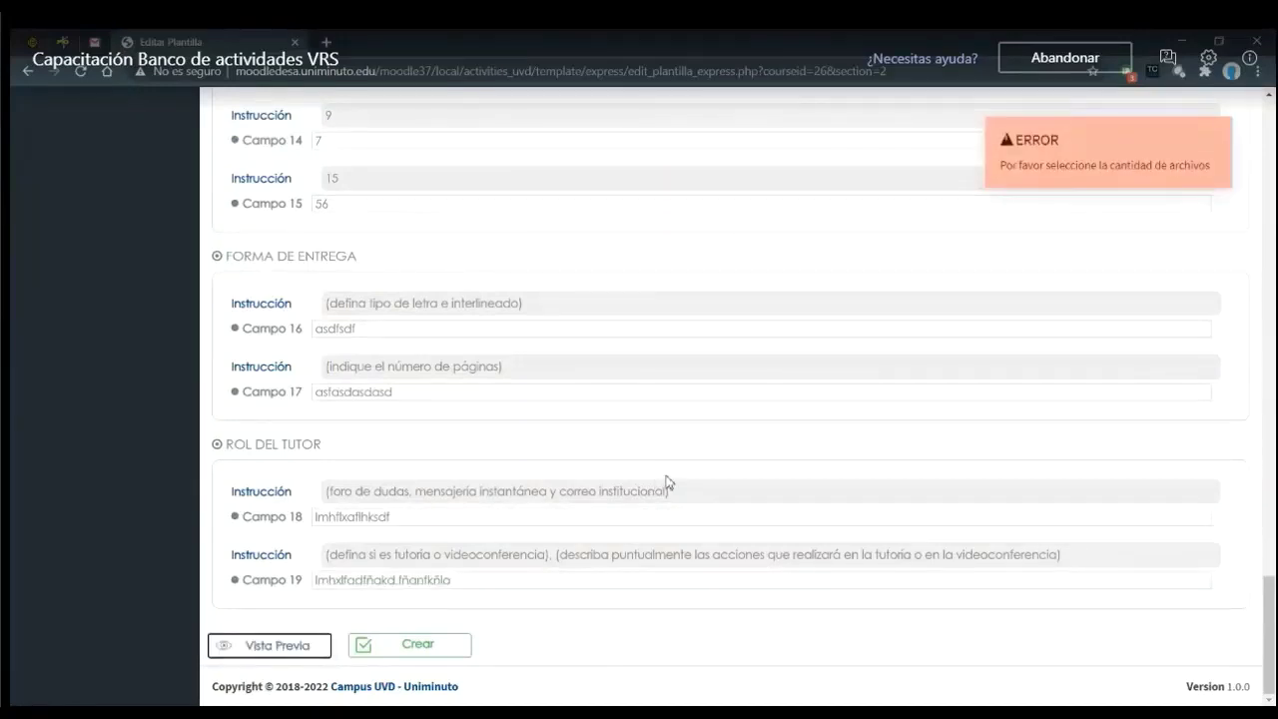
pyautogui.scroll(10, 667, 483)
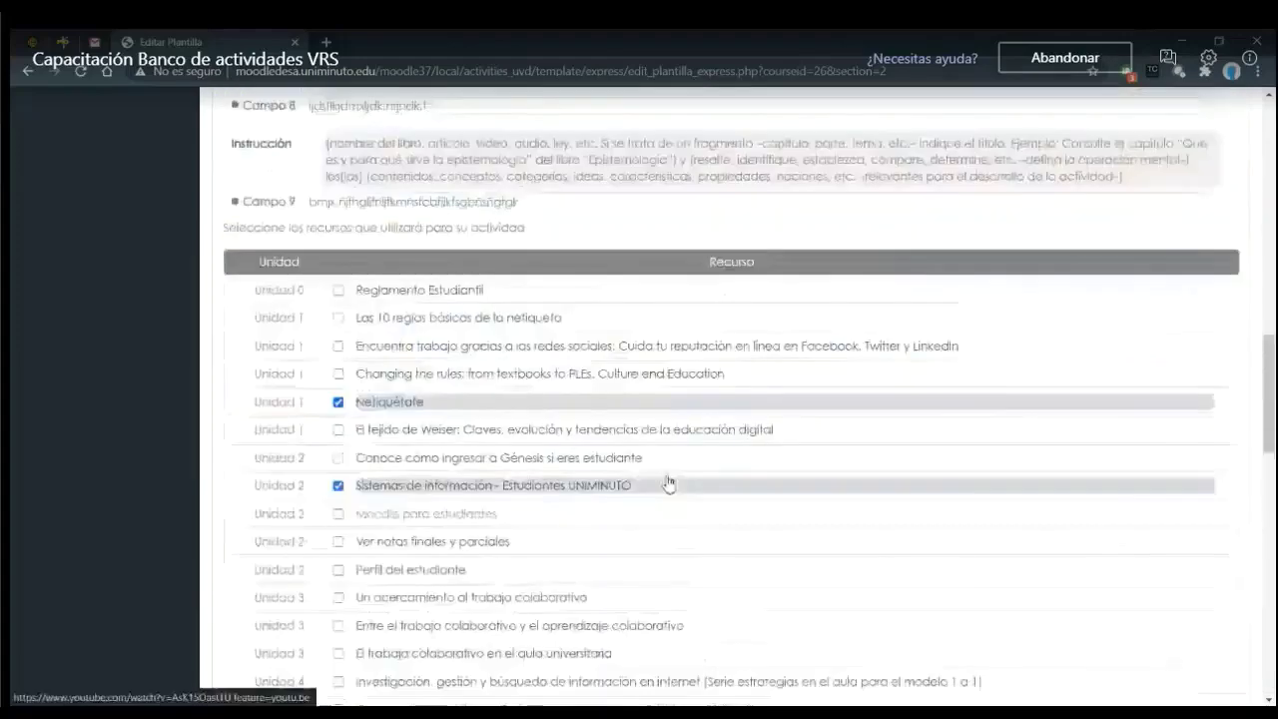
pyautogui.scroll(10, 667, 482)
pyautogui.scroll(3, 668, 483)
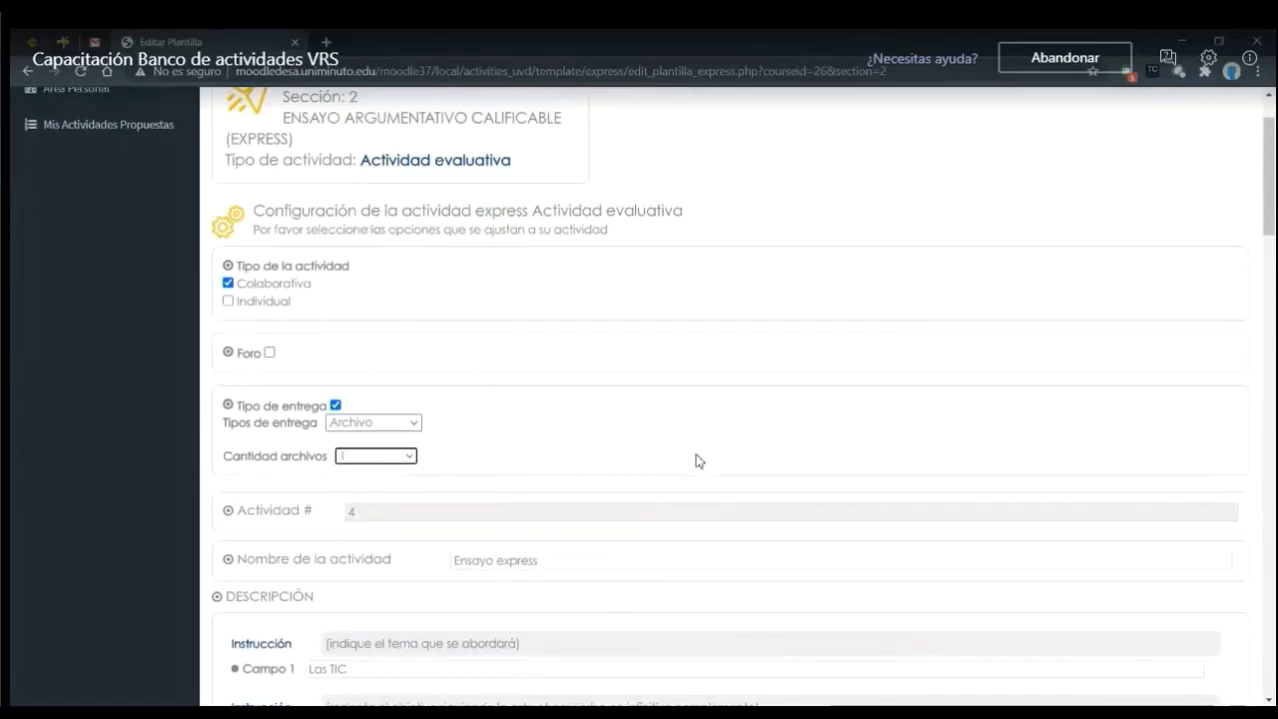
# Preview the "Ensayo express" activity and review its content from DESCRIPCIÓN through the argumentative essay rubric.
pyautogui.scroll(-10, 697, 460)
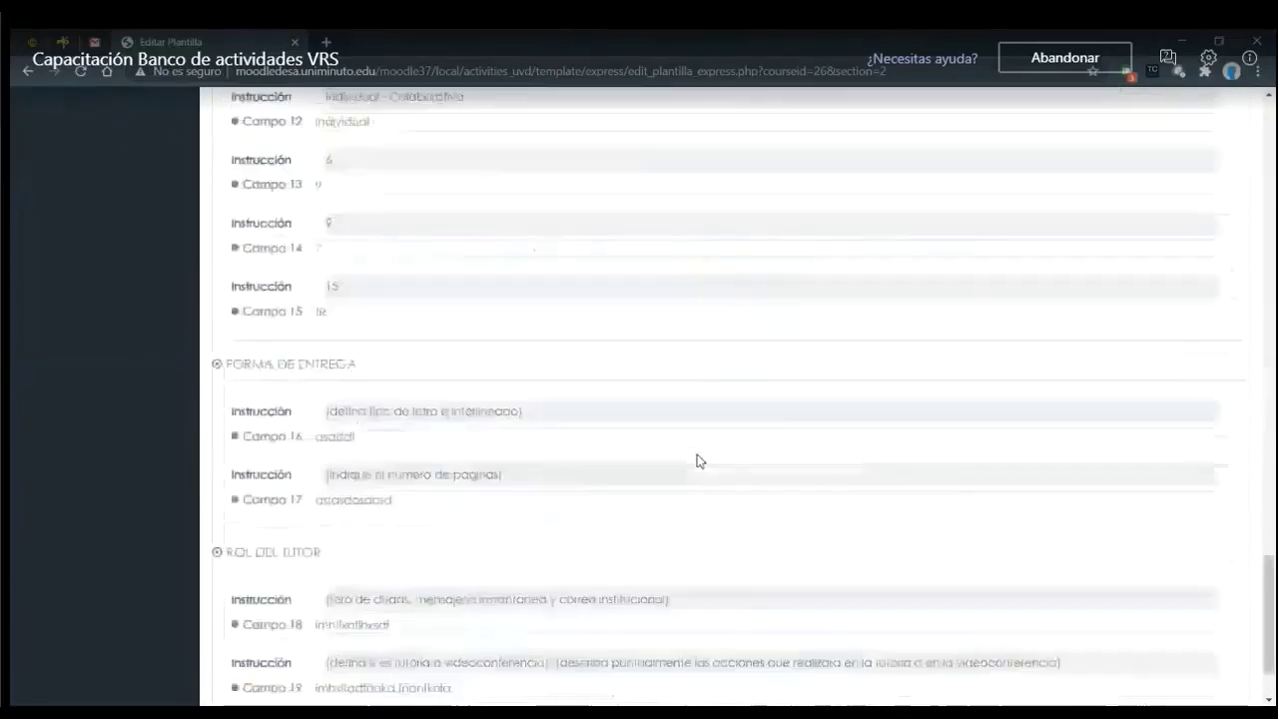
pyautogui.click(278, 649)
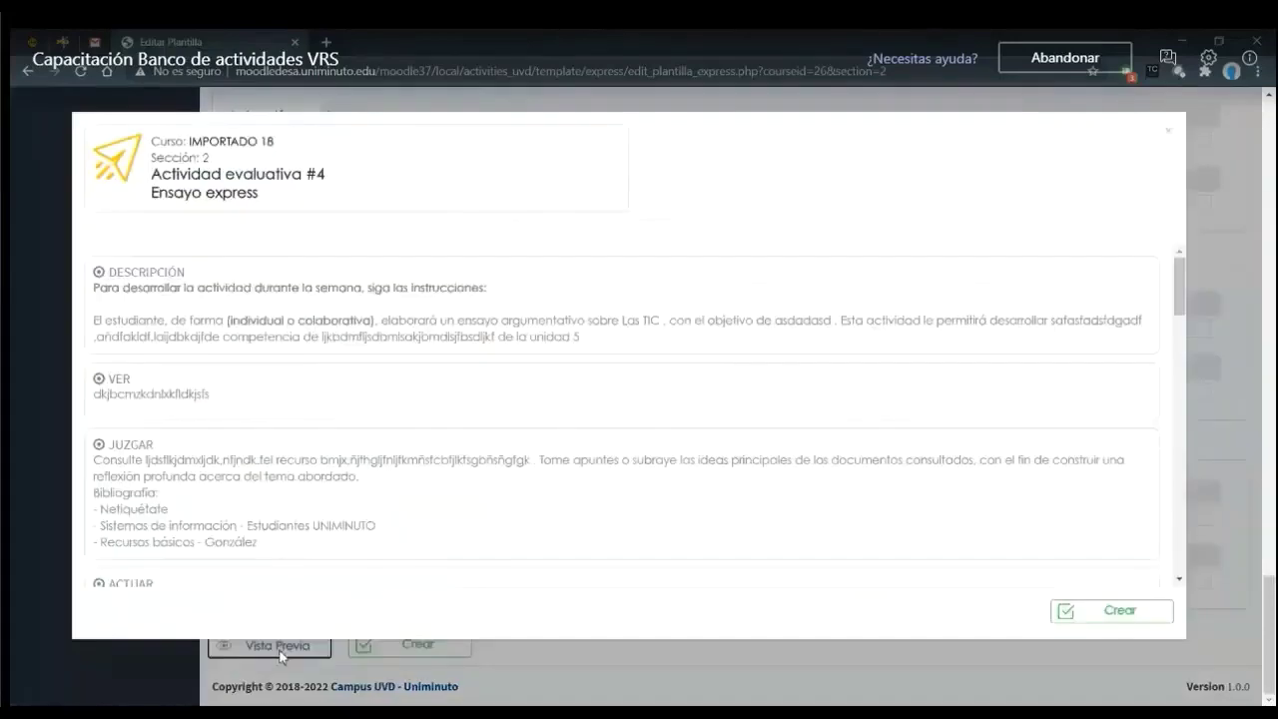
pyautogui.scroll(-10, 569, 322)
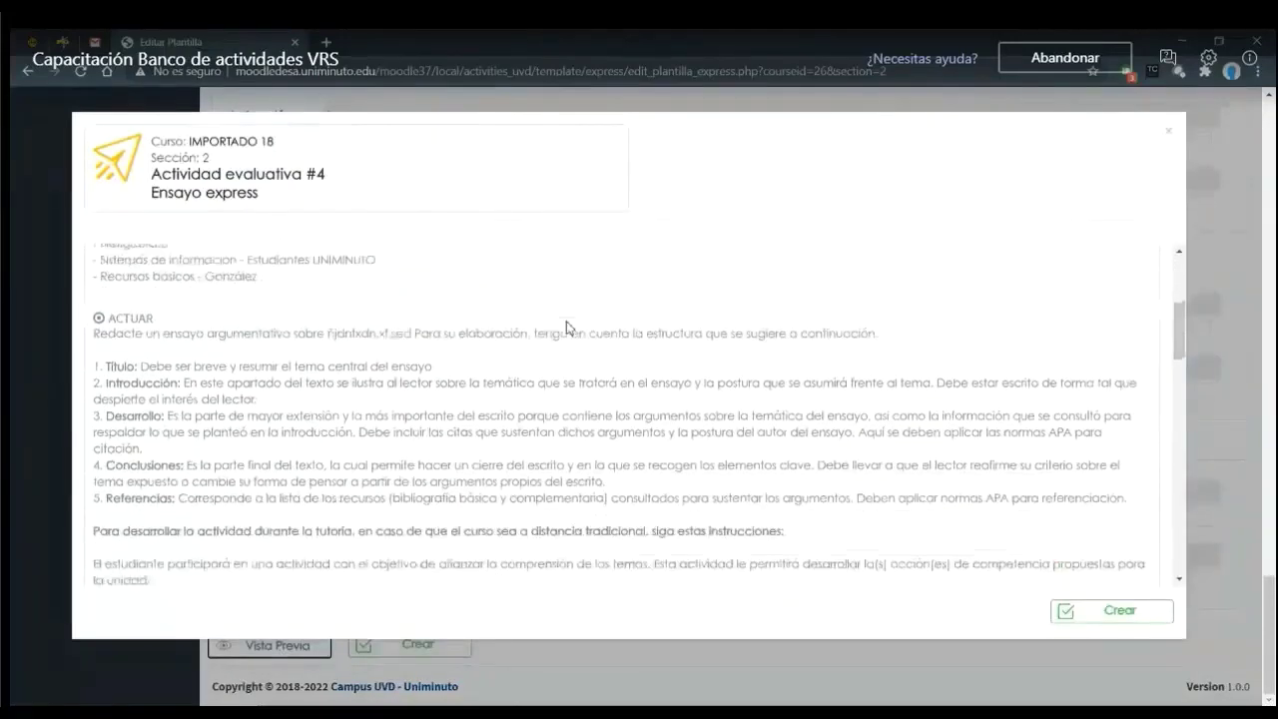
pyautogui.scroll(-10, 566, 326)
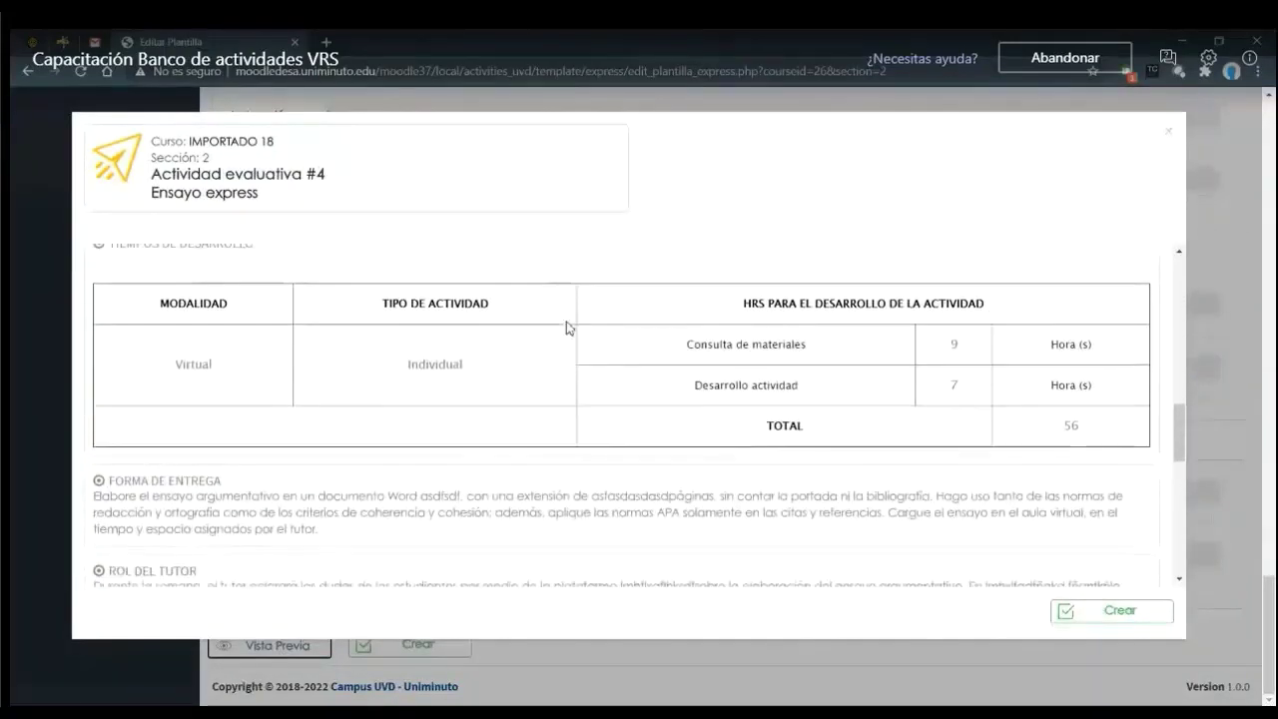
pyautogui.scroll(1, 569, 322)
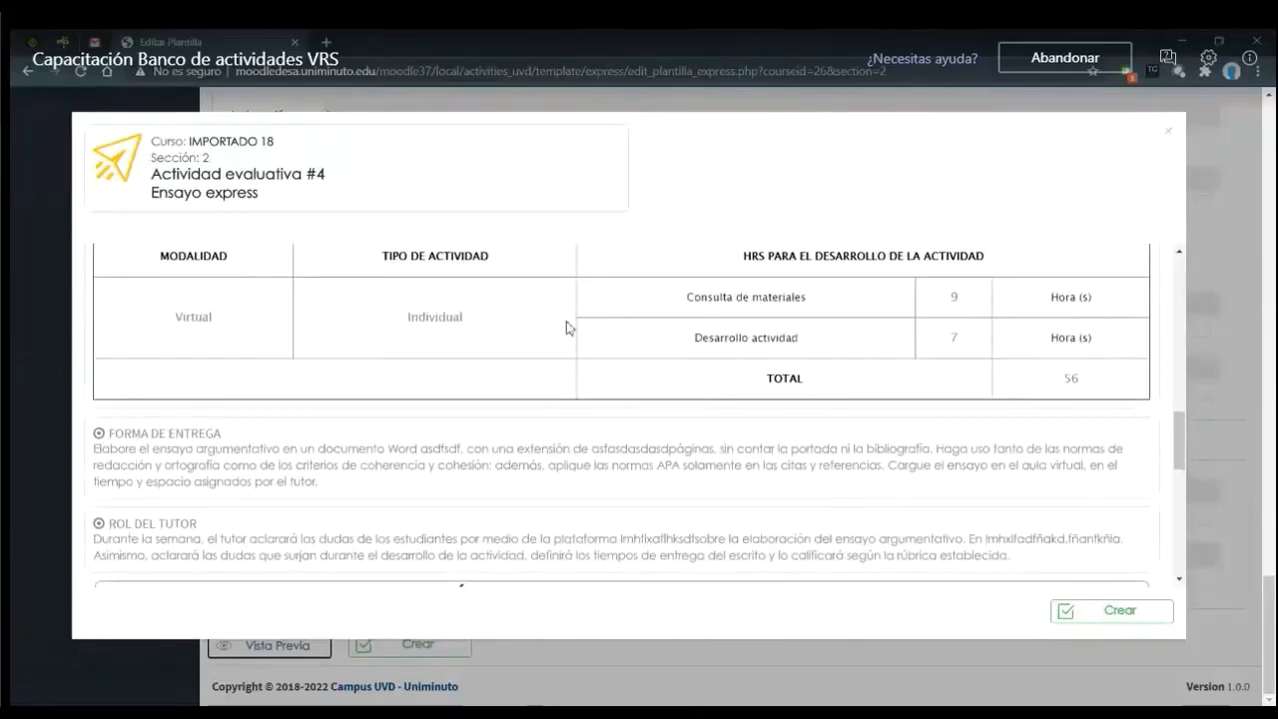
pyautogui.scroll(-2, 566, 322)
pyautogui.scroll(-5, 566, 326)
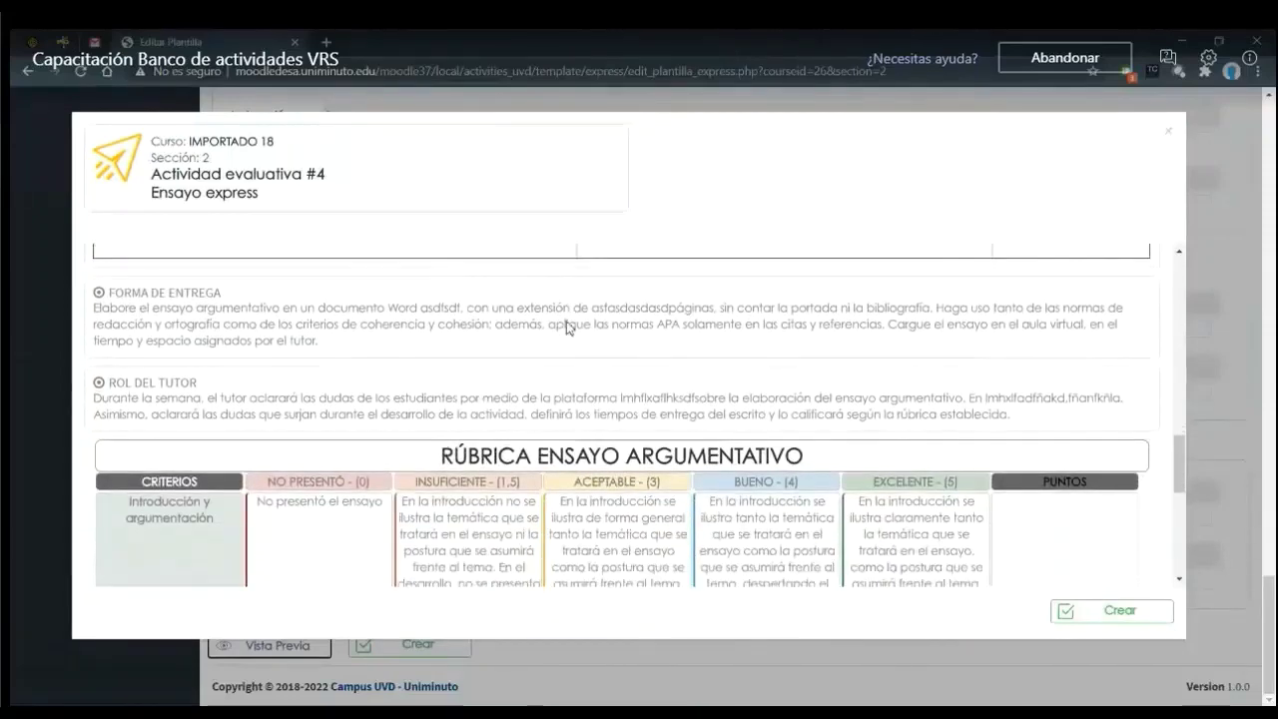
pyautogui.scroll(-2, 568, 323)
pyautogui.scroll(4, 569, 324)
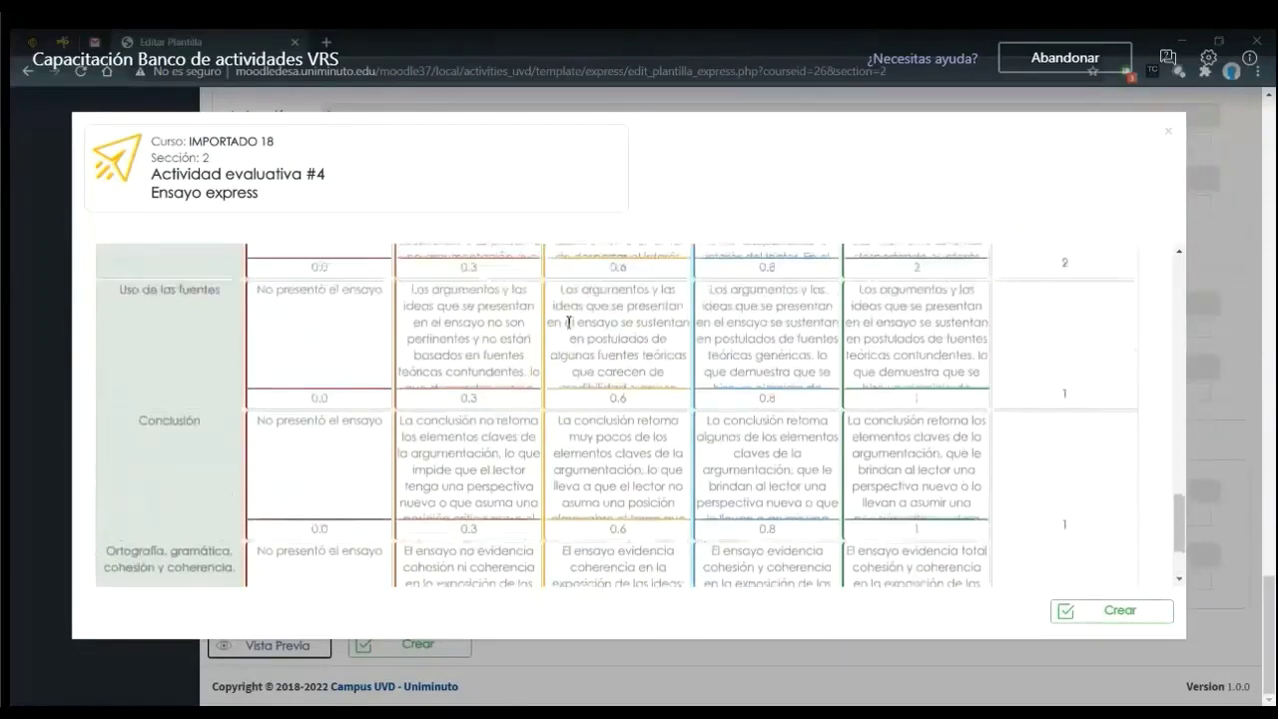
pyautogui.scroll(2, 568, 323)
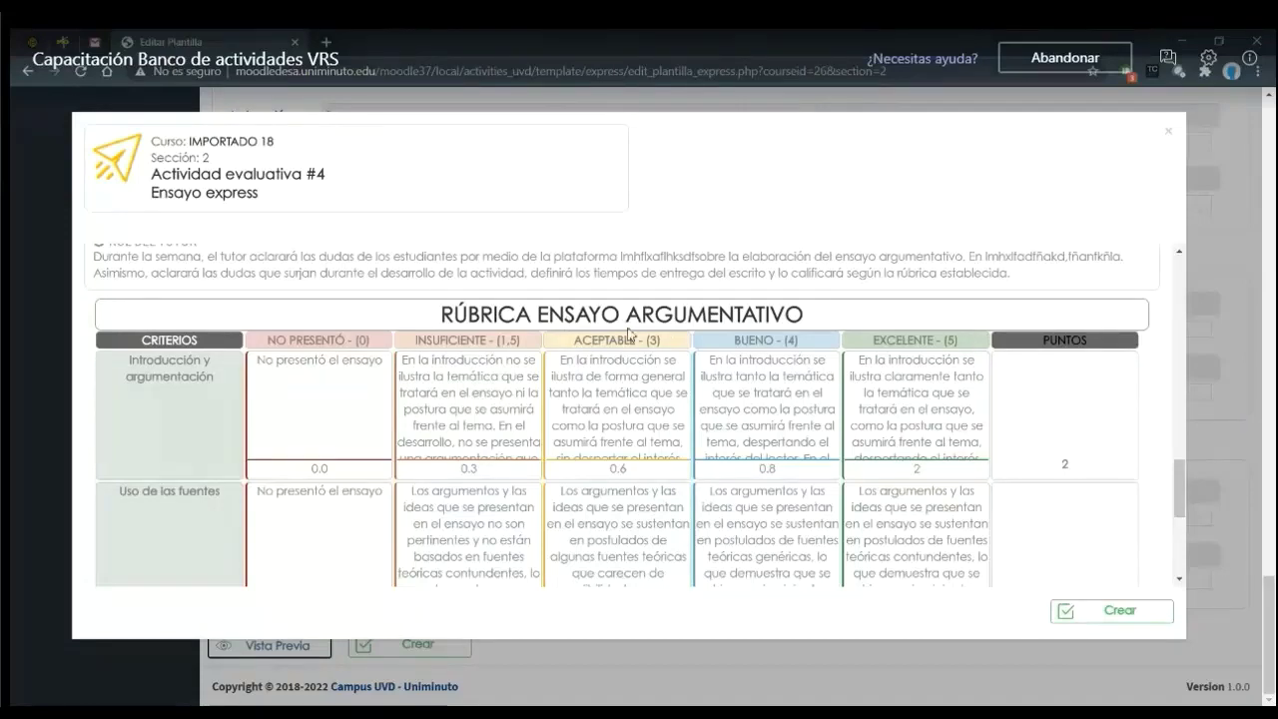
# Recheck the preview's delivery and tutor texts, and reread the entered content from DESCRIPCIÓN and the bibliography through ACTUAR to the rubric.
pyautogui.scroll(3, 650, 343)
pyautogui.scroll(2, 650, 343)
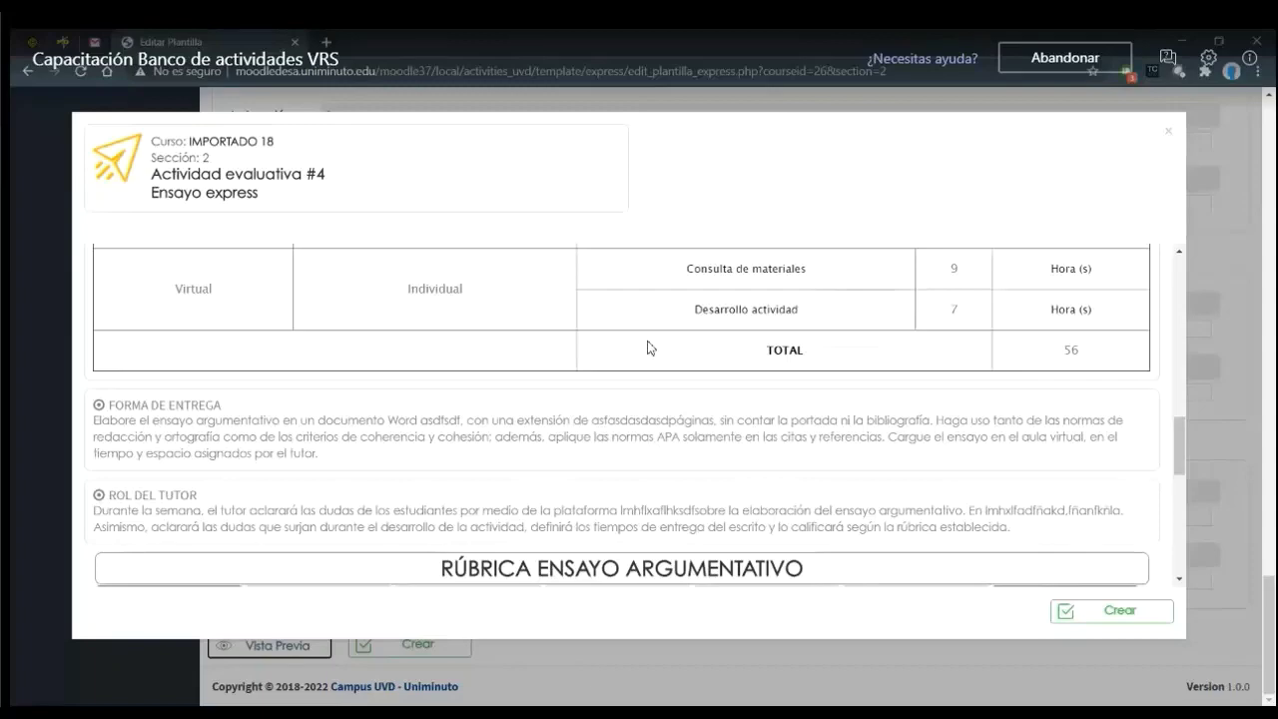
pyautogui.scroll(10, 650, 348)
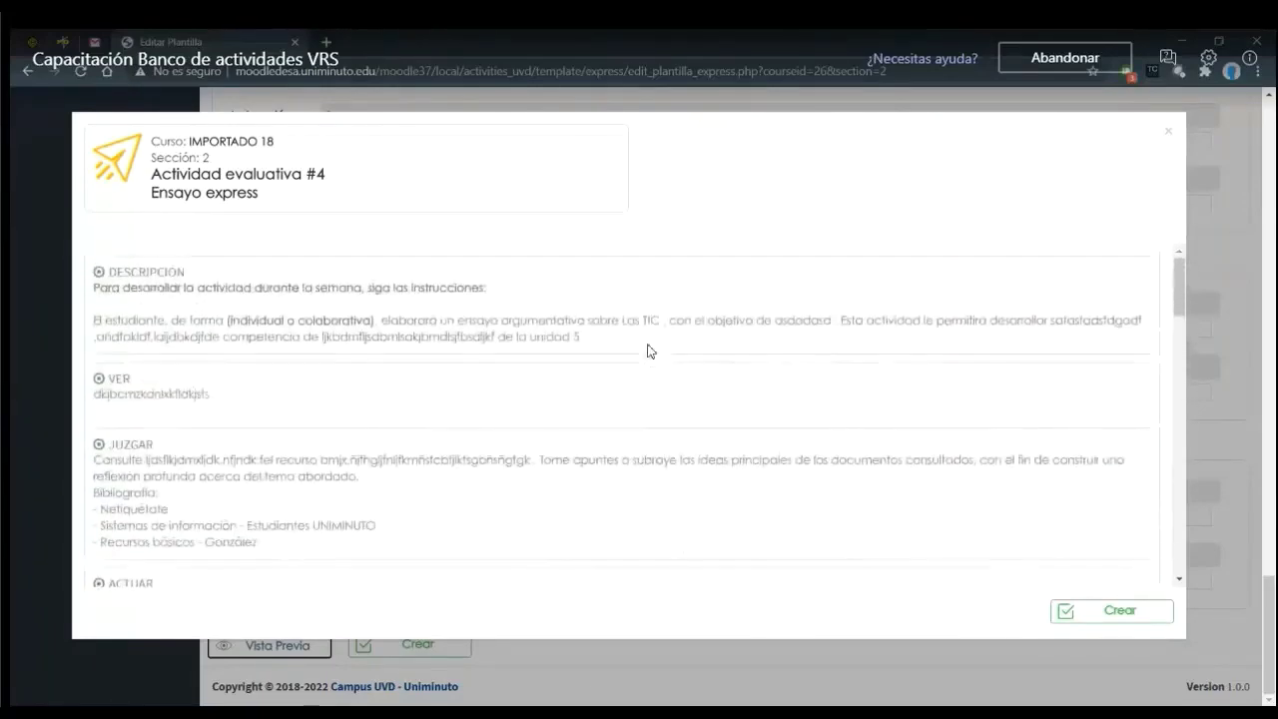
pyautogui.scroll(1, 647, 351)
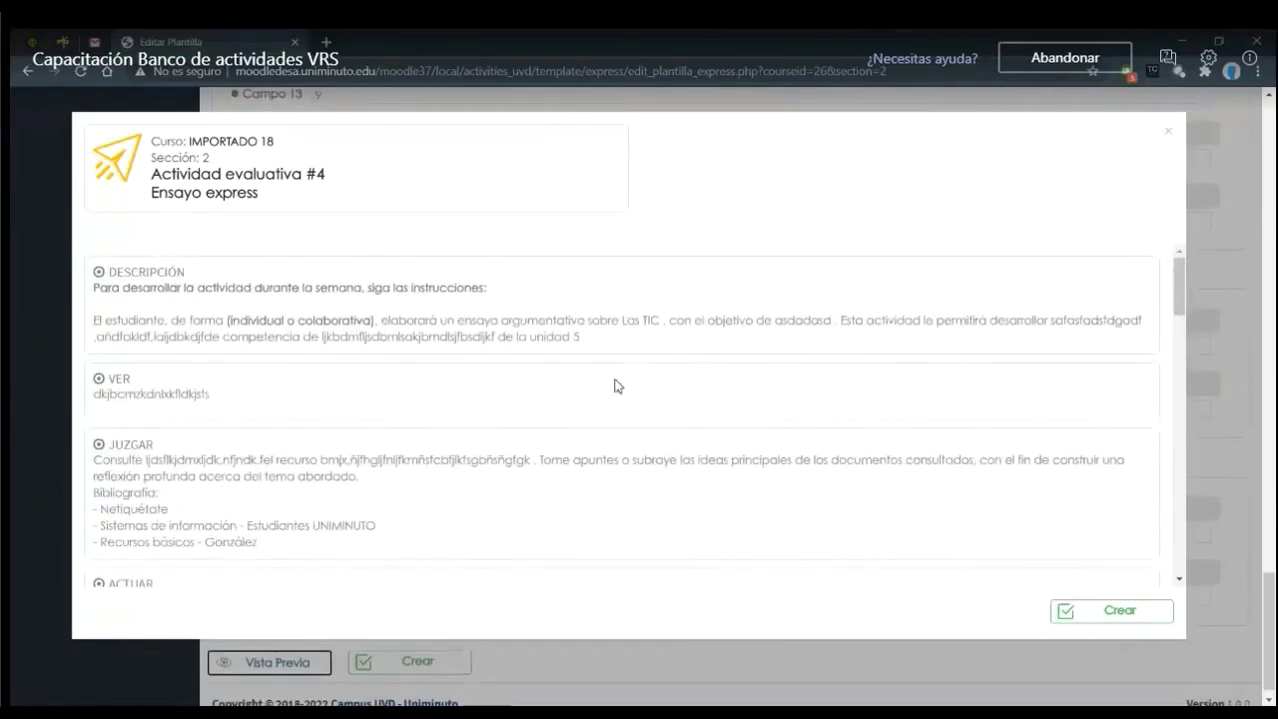
pyautogui.scroll(-1, 577, 412)
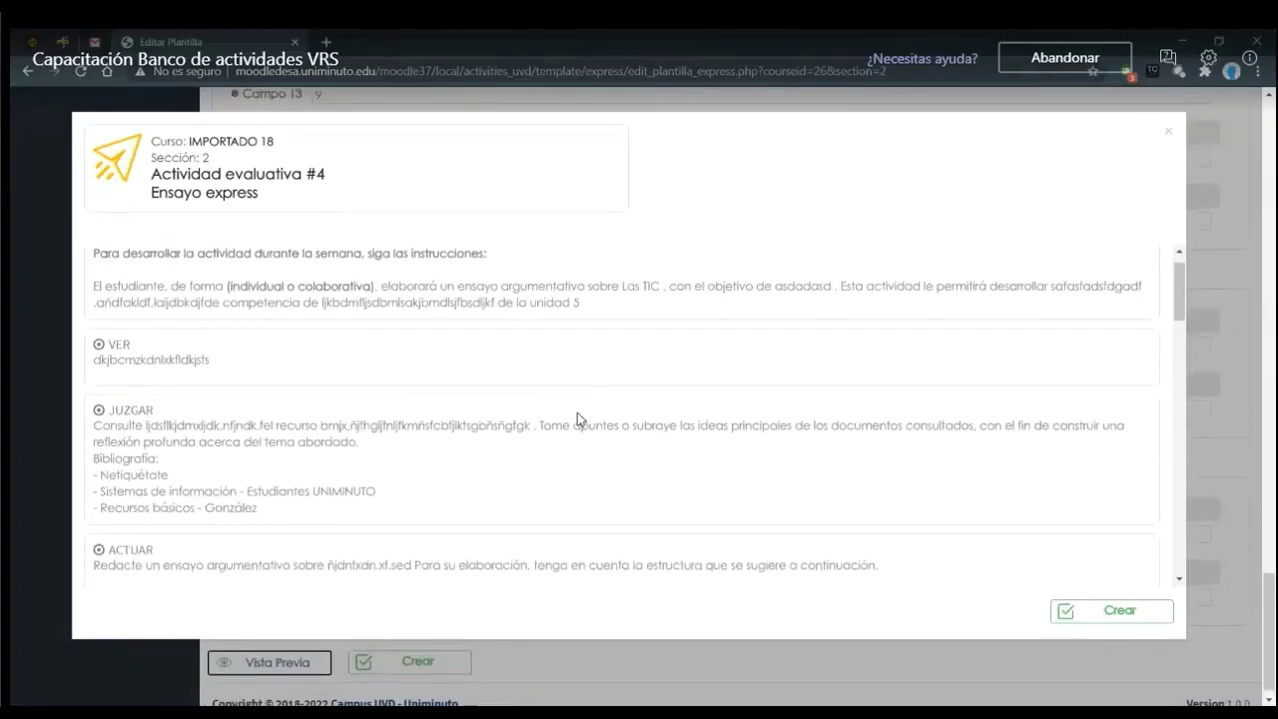
pyautogui.scroll(-2, 577, 413)
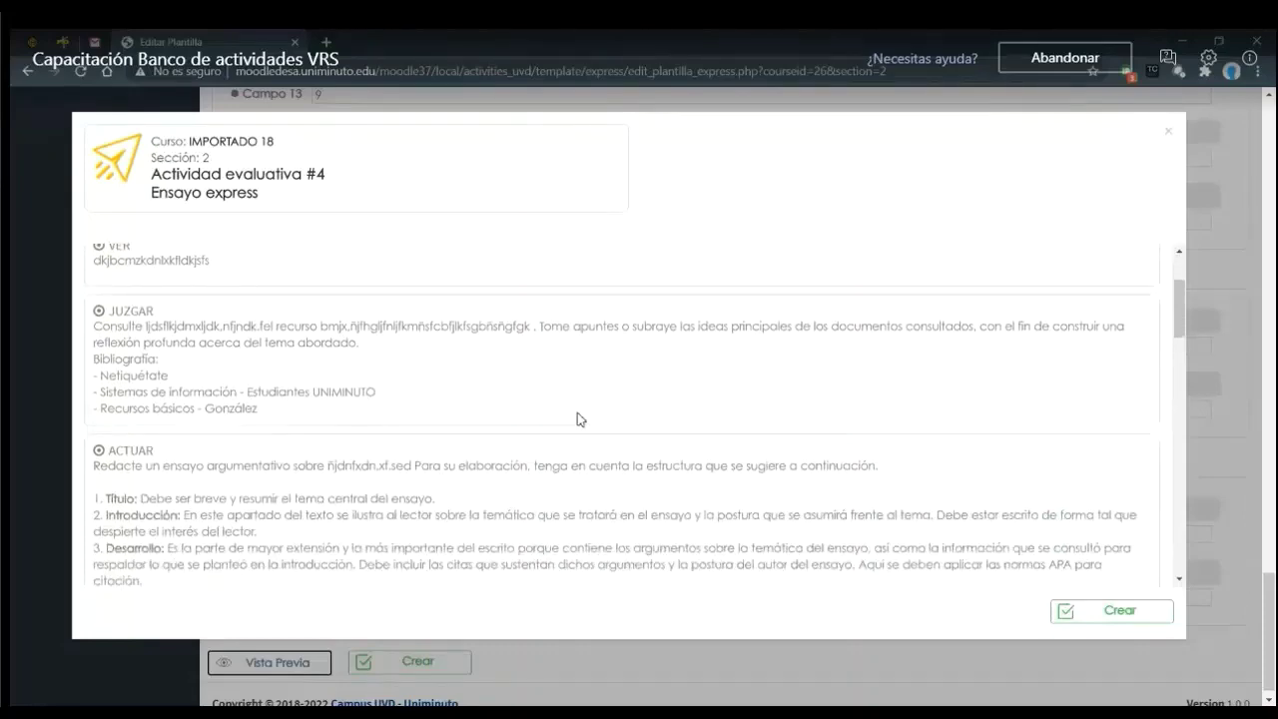
pyautogui.scroll(-2, 580, 420)
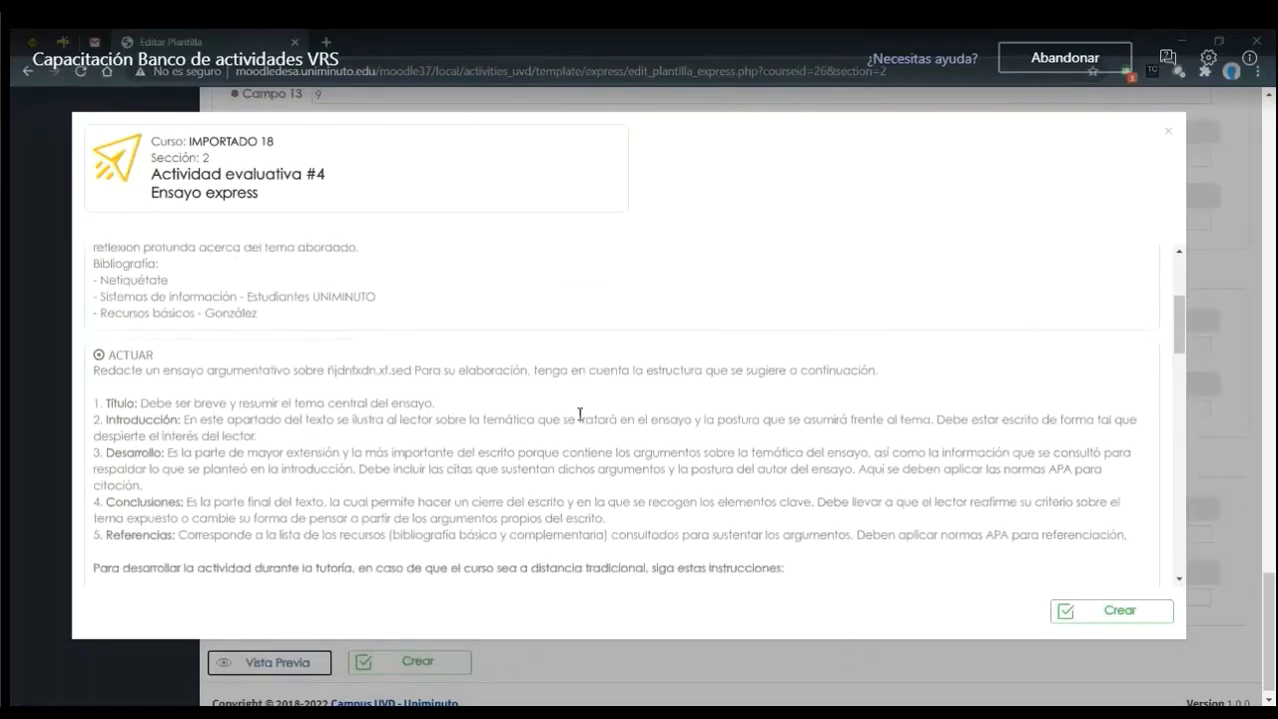
pyautogui.scroll(-12, 580, 413)
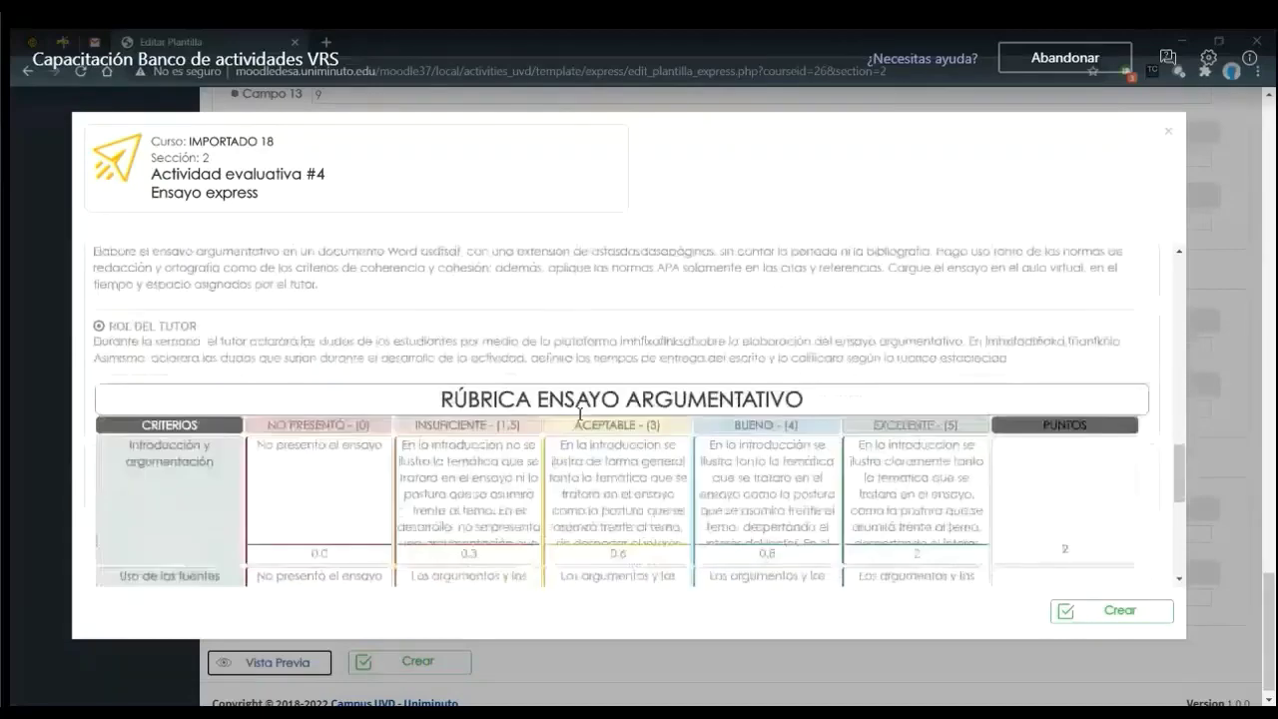
# Finish checking the "Ensayo express" preview, close it, and create the activity, confirming its creation.
pyautogui.scroll(-5, 579, 413)
pyautogui.scroll(20, 901, 363)
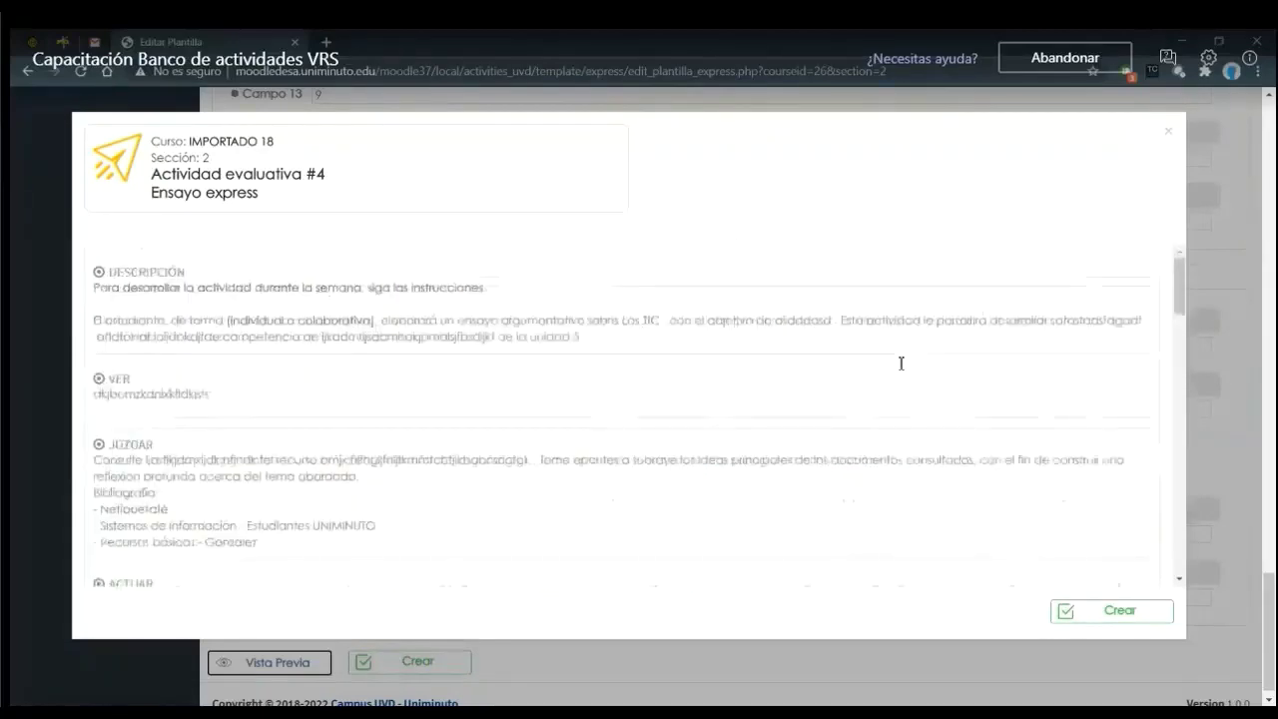
pyautogui.click(1168, 133)
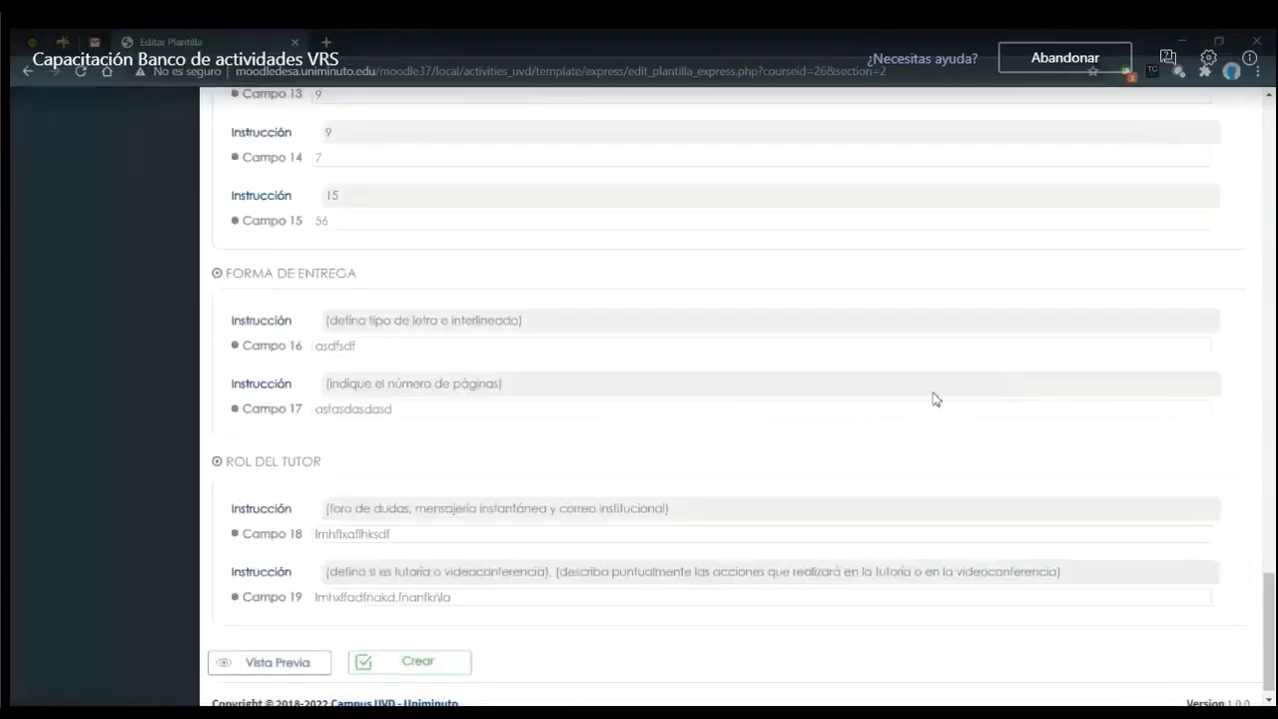
pyautogui.scroll(-1, 642, 636)
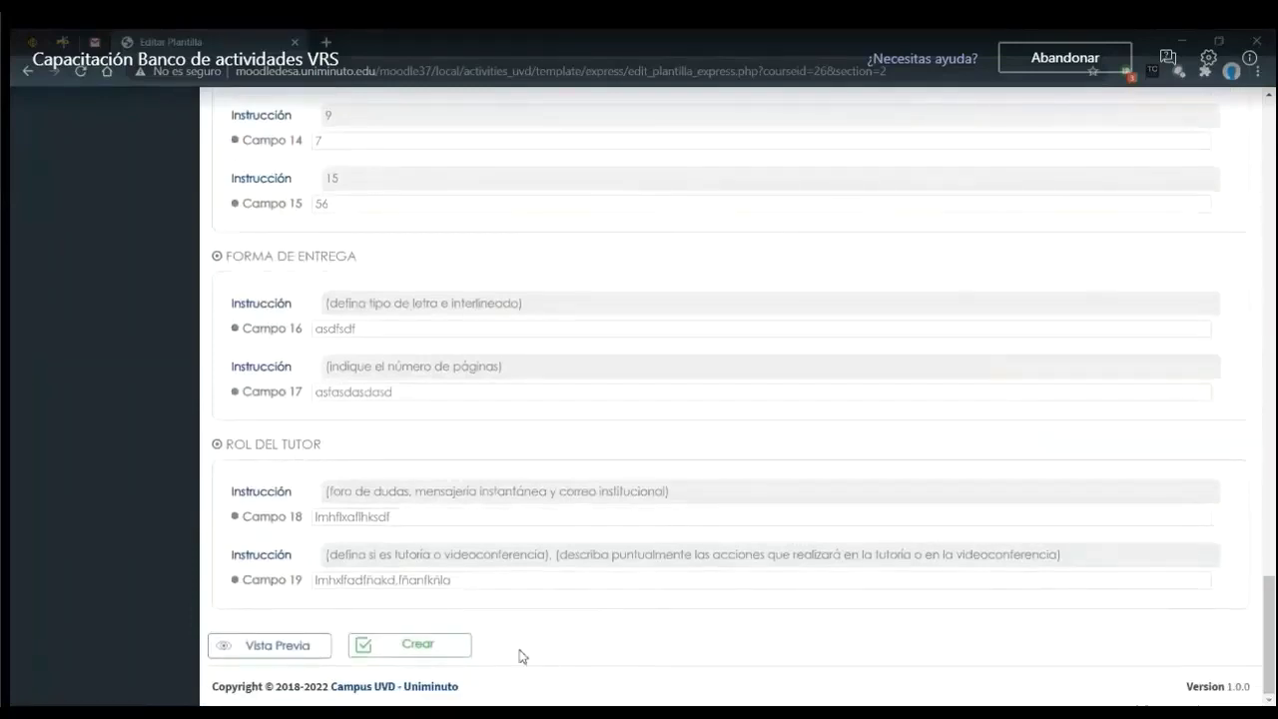
pyautogui.click(436, 655)
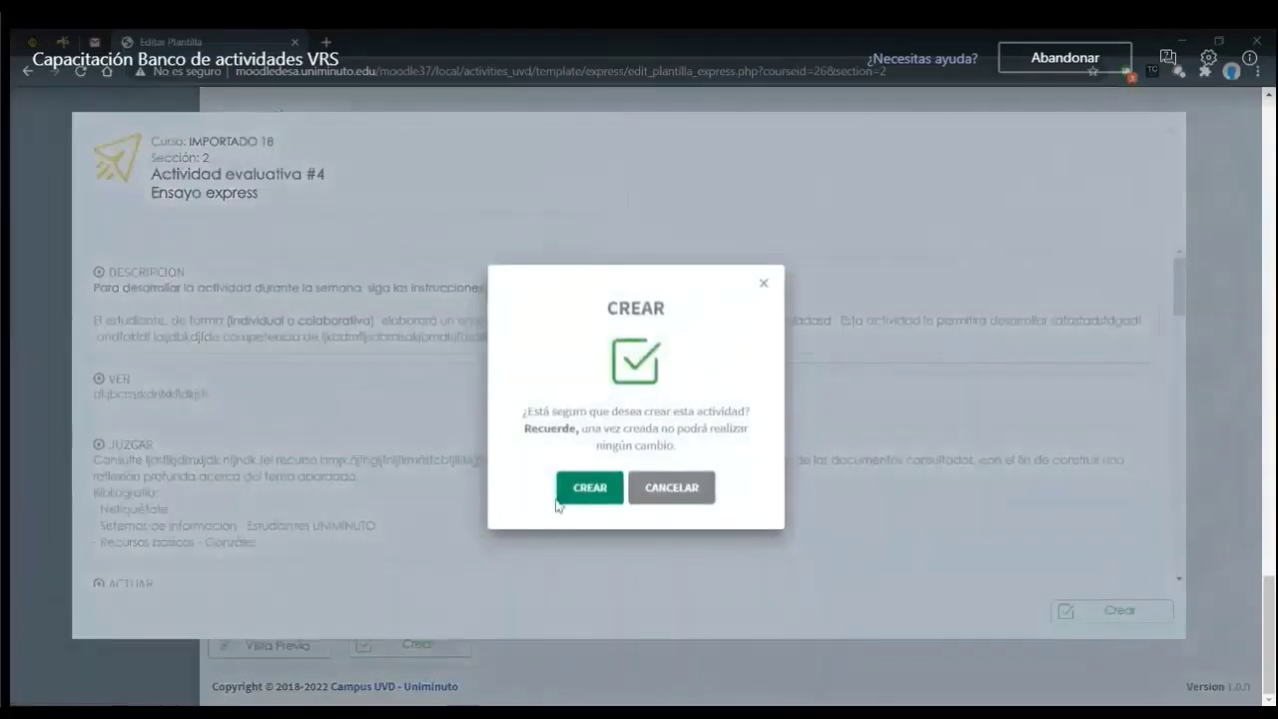
pyautogui.click(590, 488)
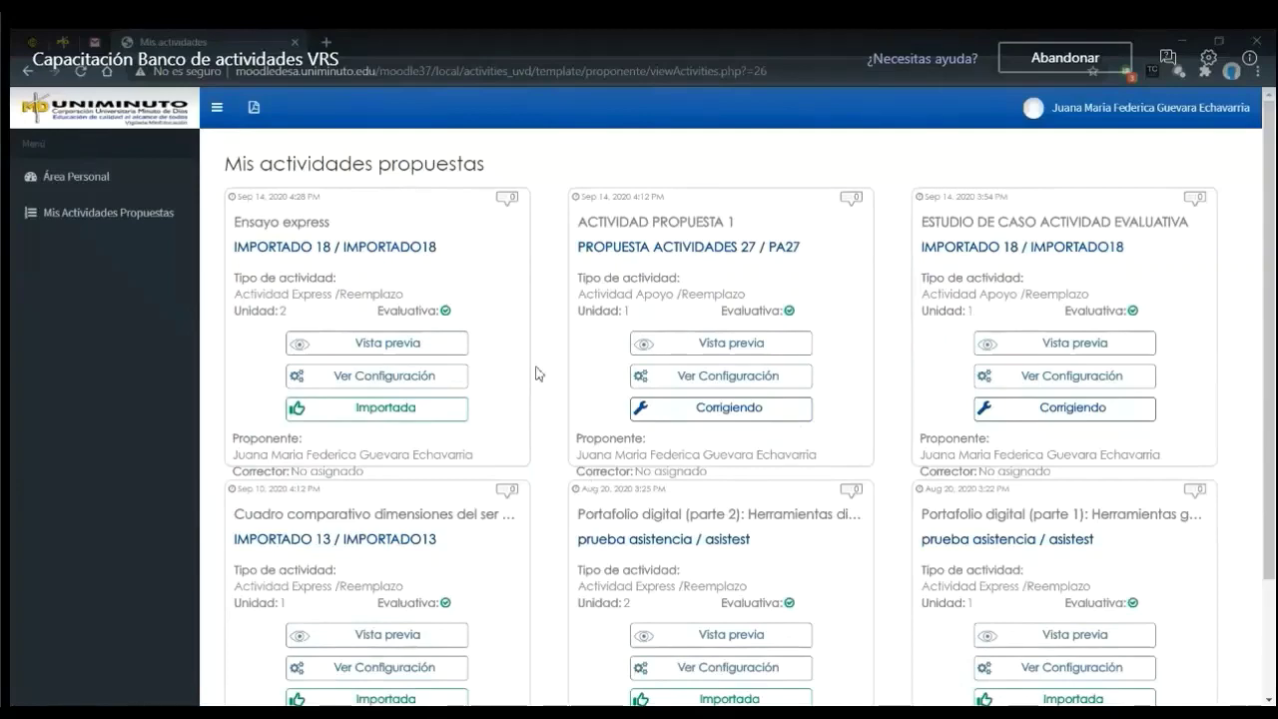
# Open the IMPORTADO 18 course from the "Ensayo express" card in the proposed activities, and close the proposed activities page.
pyautogui.scroll(-3, 537, 371)
pyautogui.scroll(1, 471, 194)
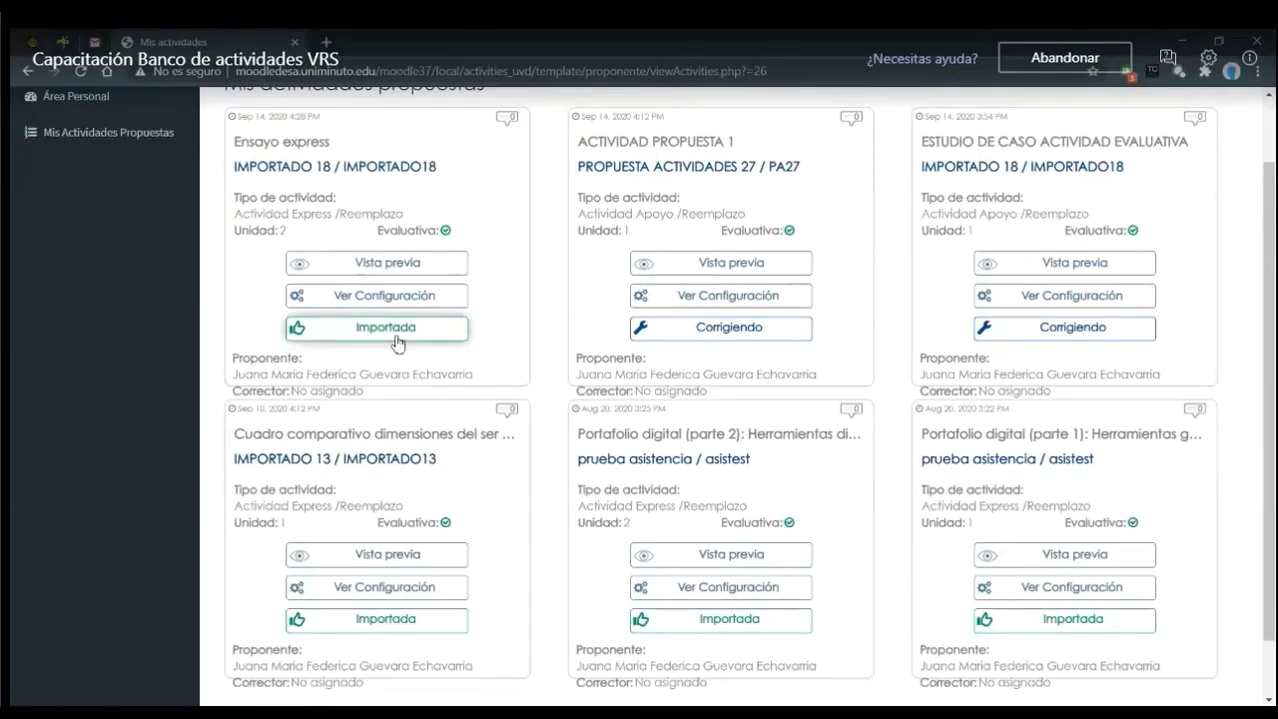
pyautogui.click(387, 172)
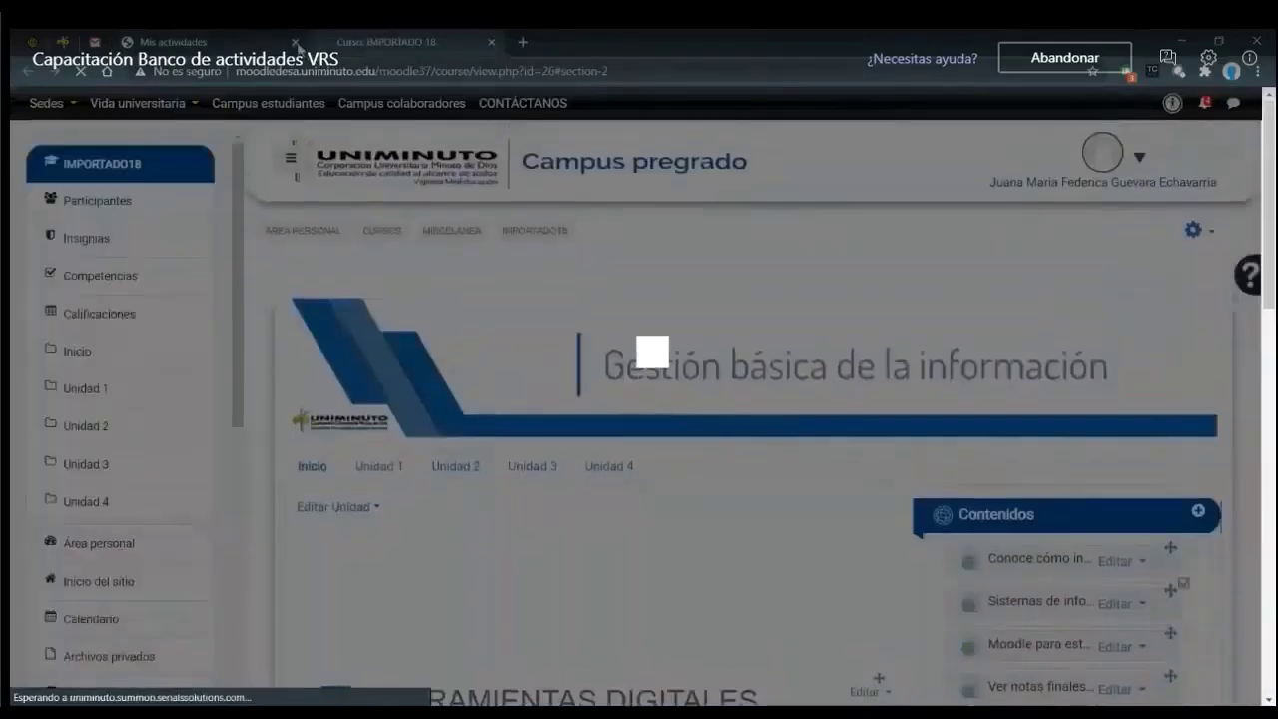
pyautogui.click(295, 43)
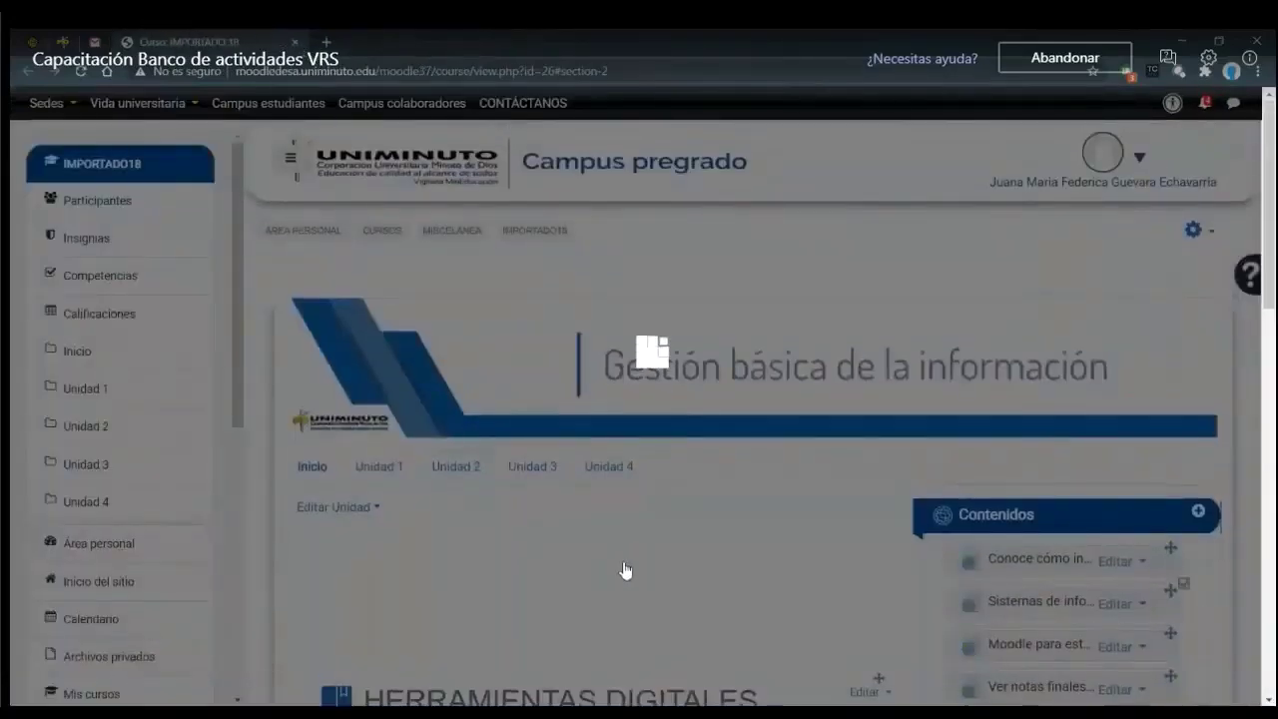
# Open "Actividad 4 - Actividad evaluativa" among the unit's activities and review it from DESCRIPCIÓN through the grading summary.
pyautogui.scroll(-5, 622, 569)
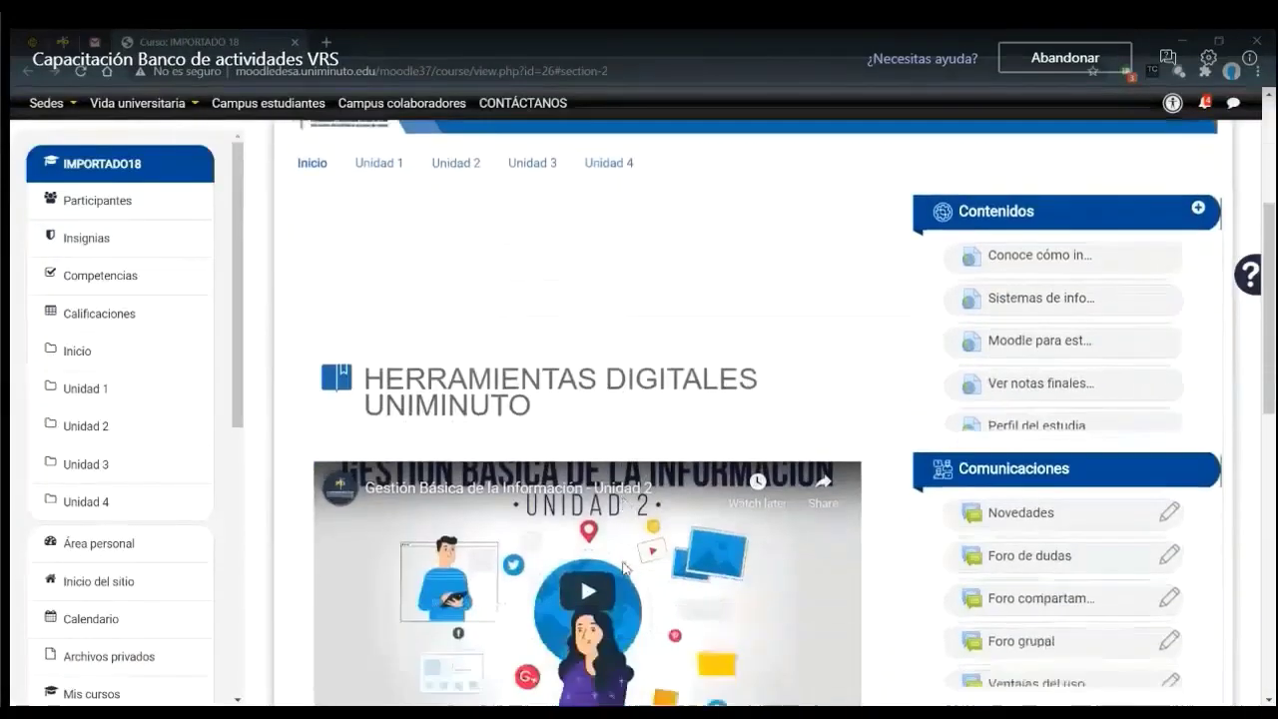
pyautogui.scroll(-5, 623, 569)
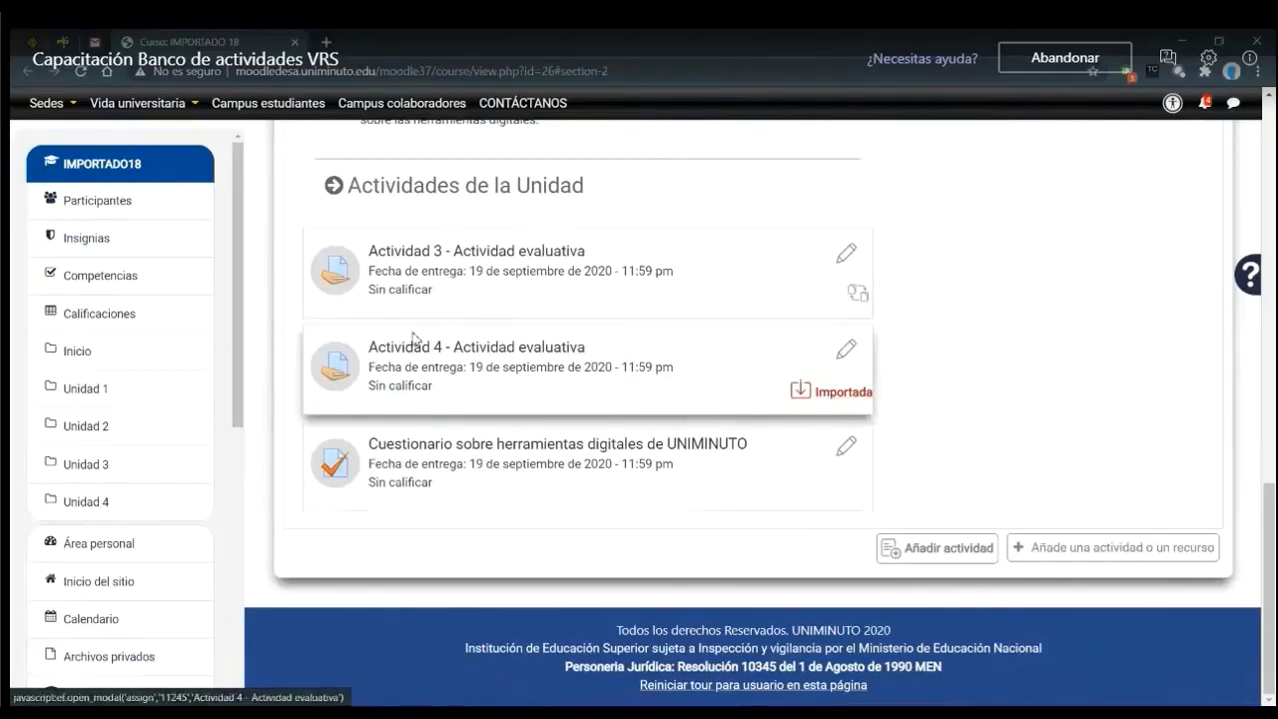
pyautogui.click(488, 355)
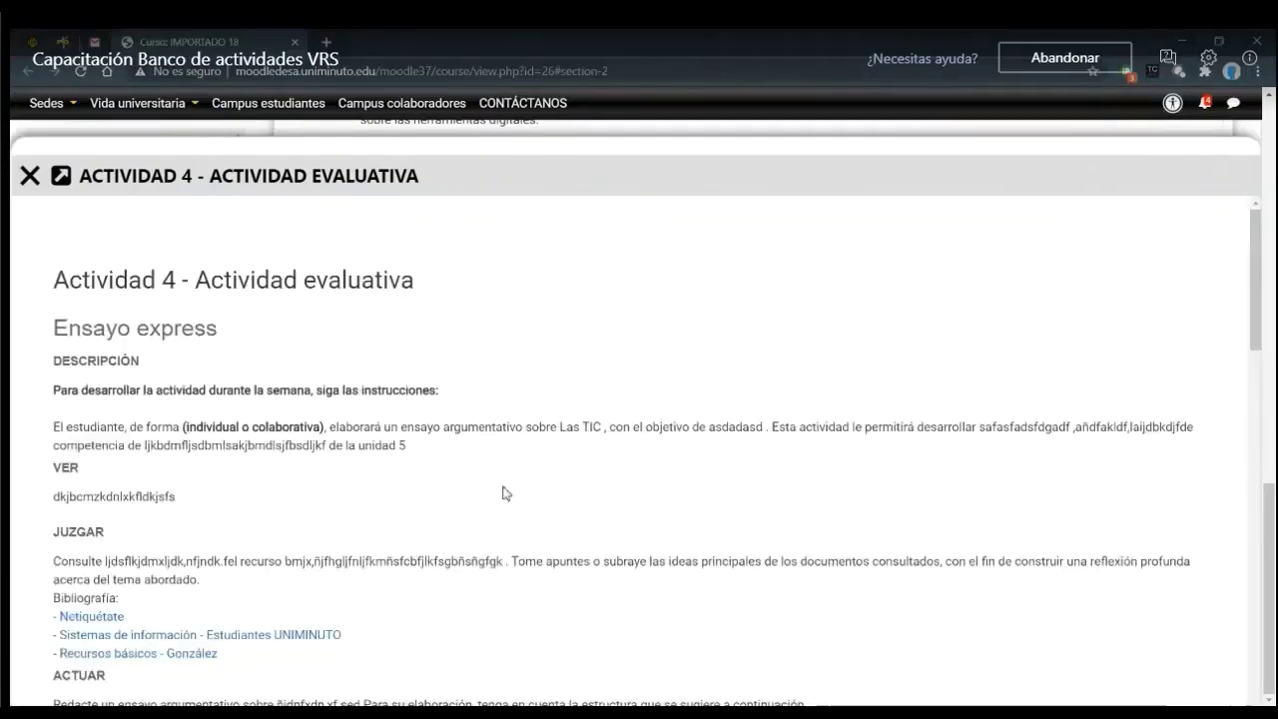
pyautogui.scroll(-5, 507, 494)
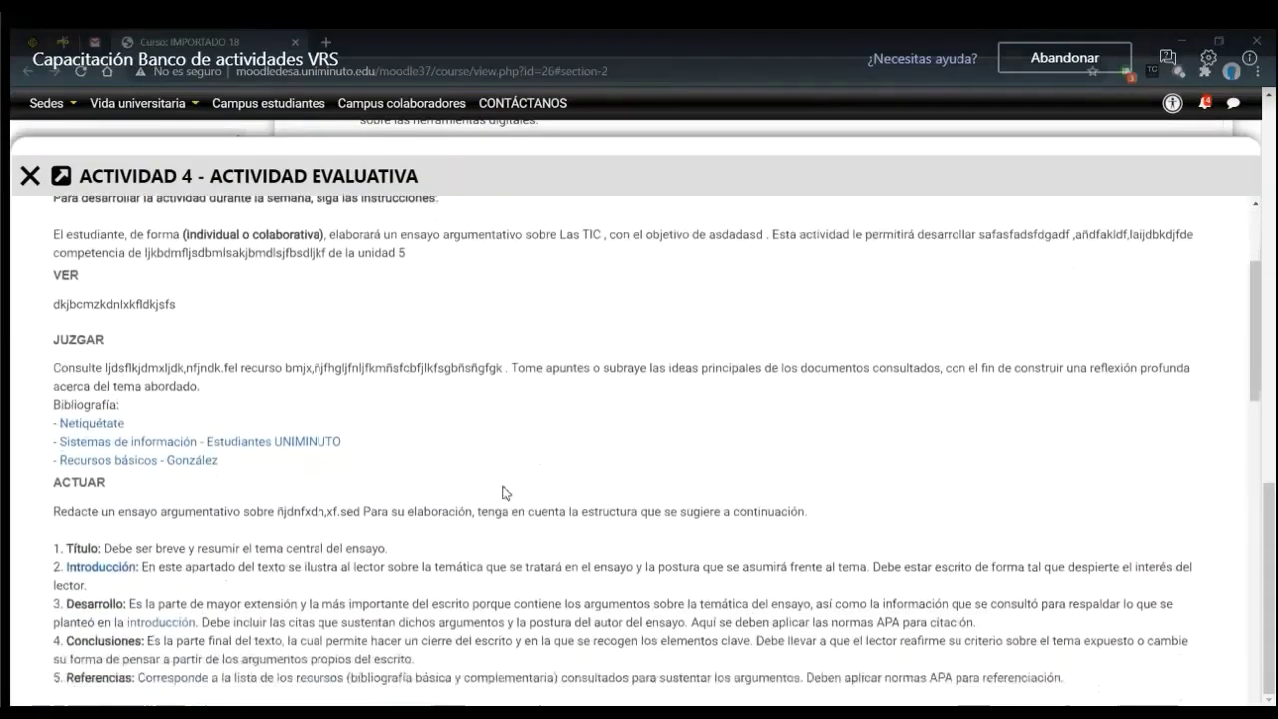
pyautogui.scroll(-7, 507, 493)
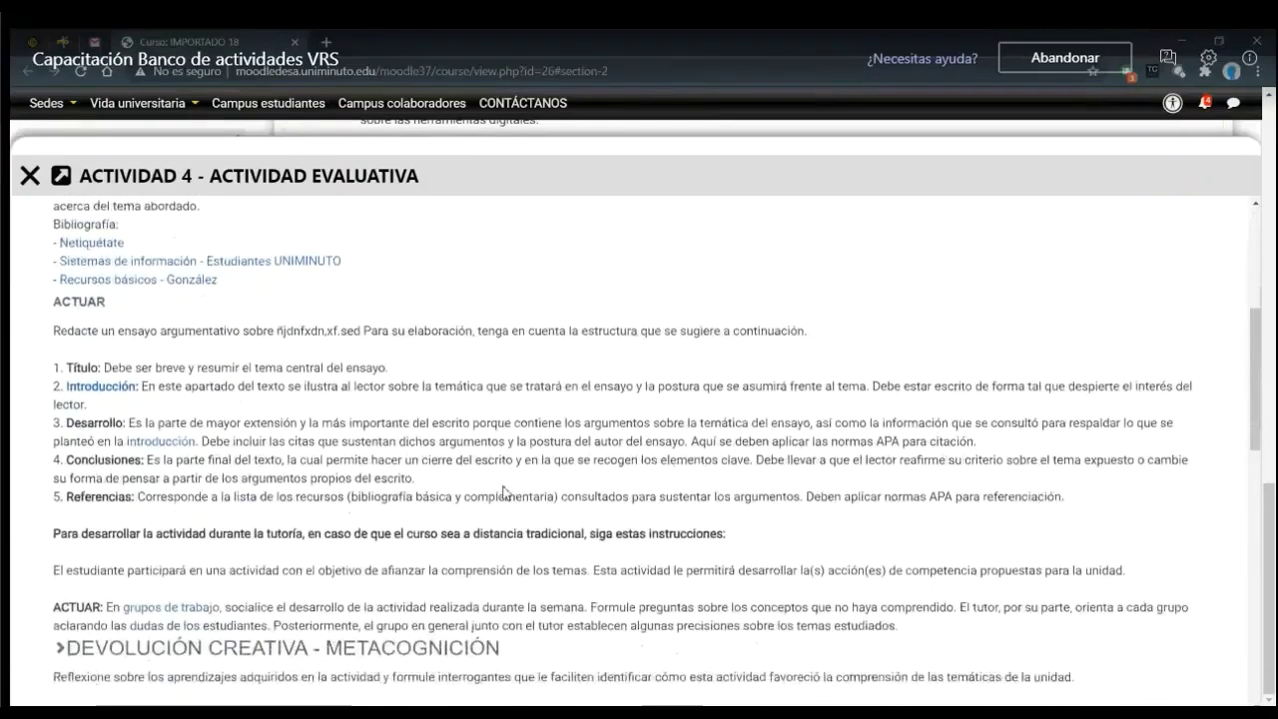
pyautogui.scroll(-6, 506, 493)
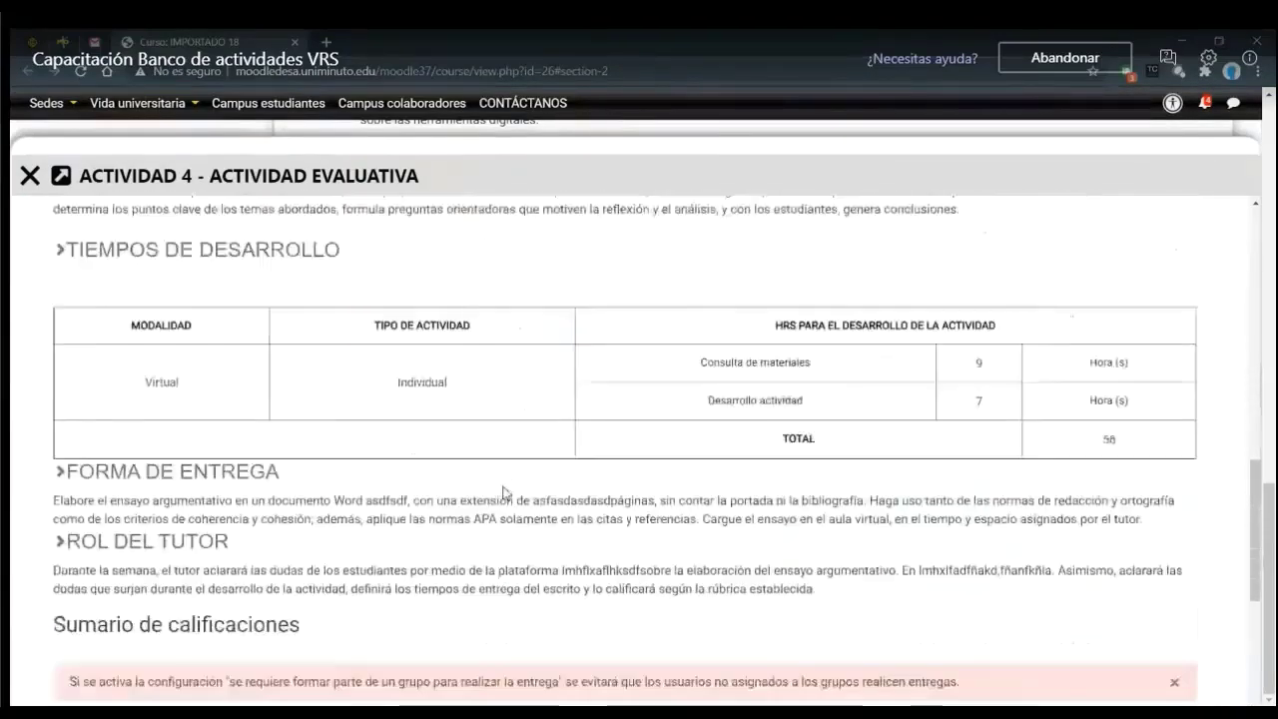
pyautogui.scroll(-5, 510, 468)
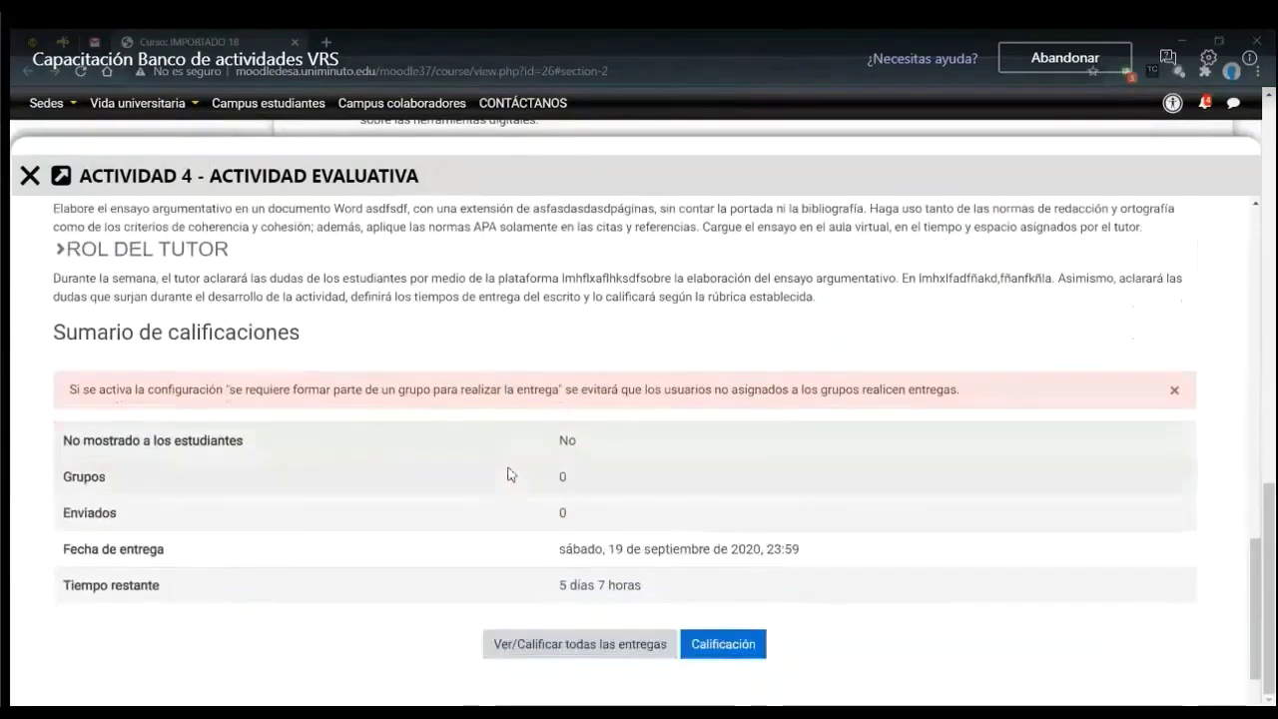
pyautogui.scroll(3, 508, 470)
pyautogui.scroll(20, 507, 471)
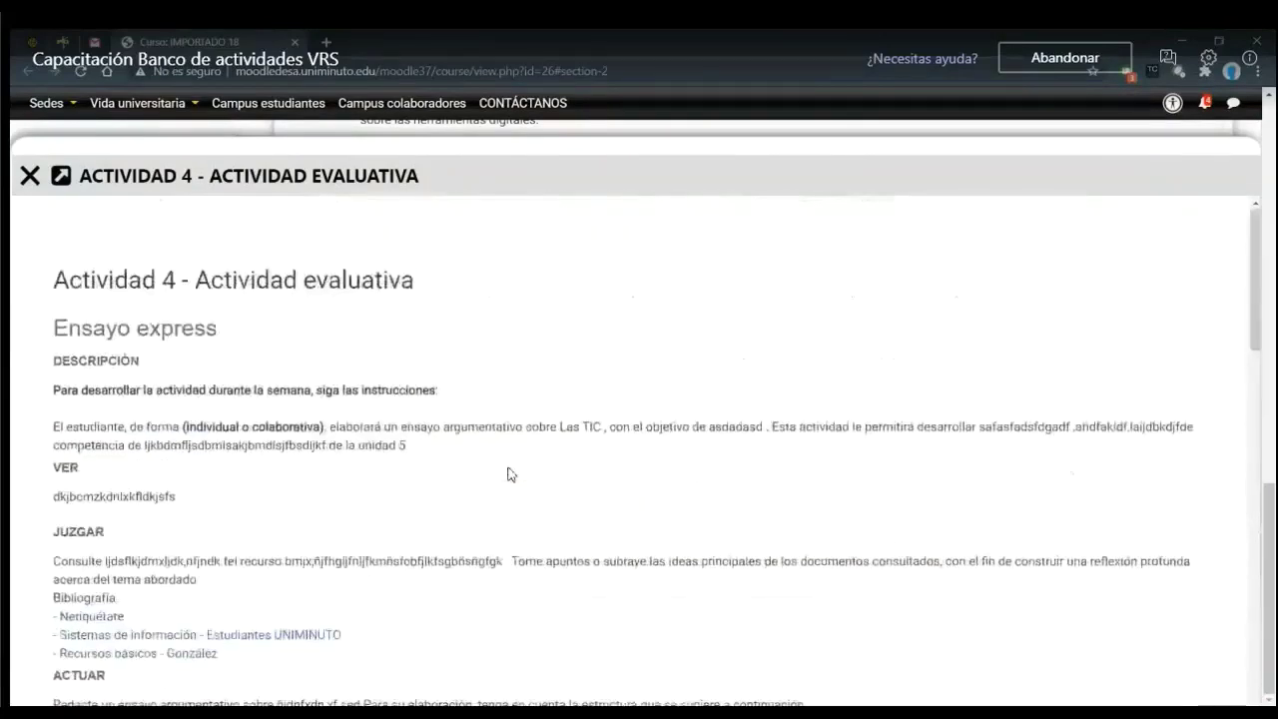
pyautogui.click(30, 181)
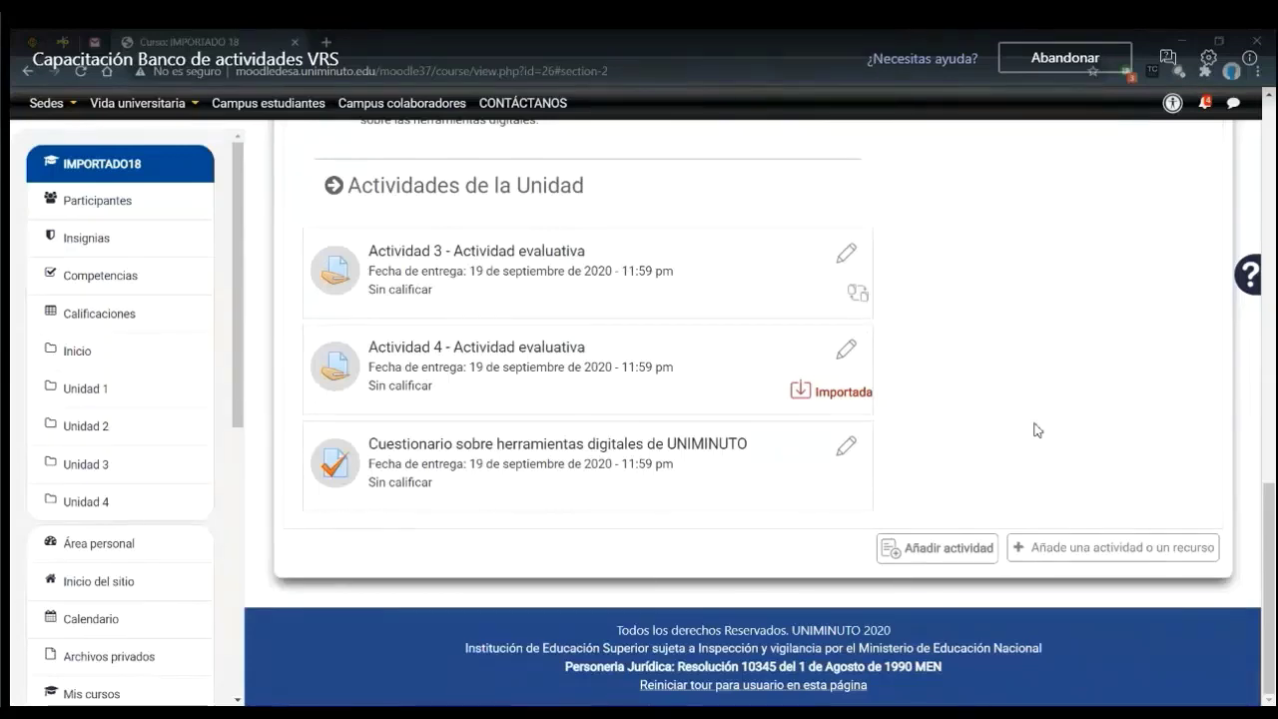
pyautogui.scroll(4, 1038, 431)
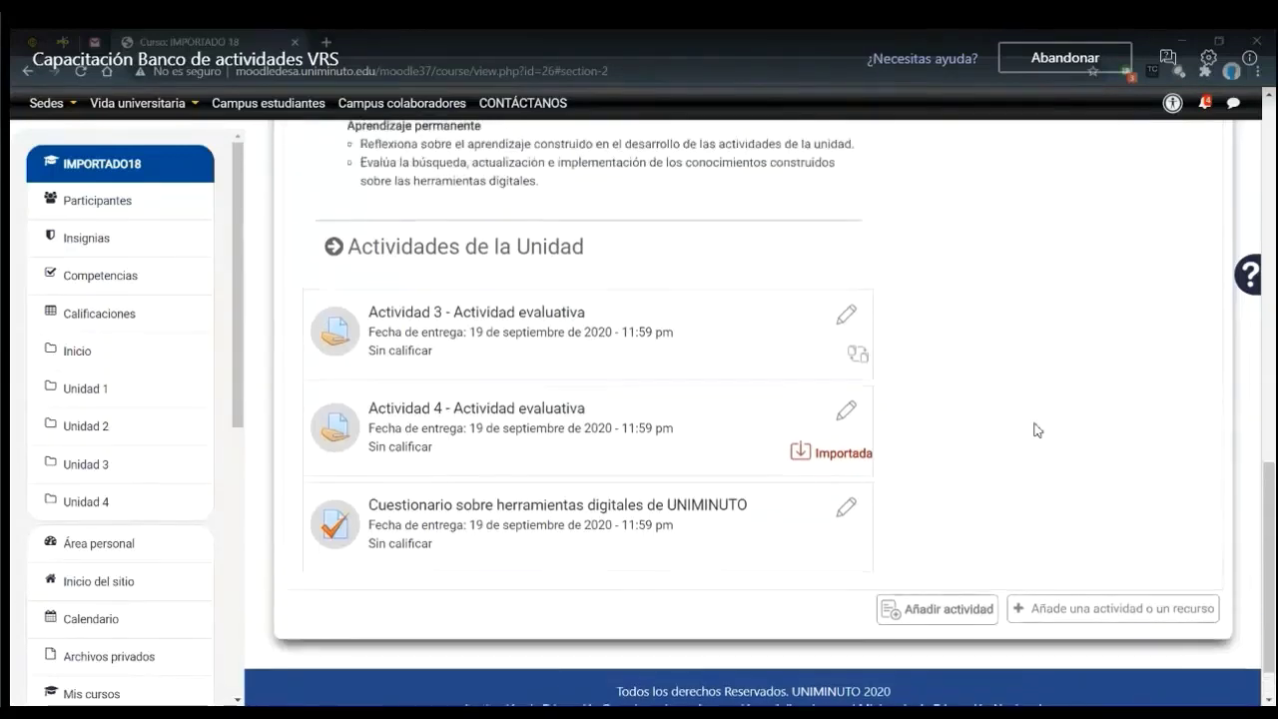
pyautogui.scroll(2, 1037, 430)
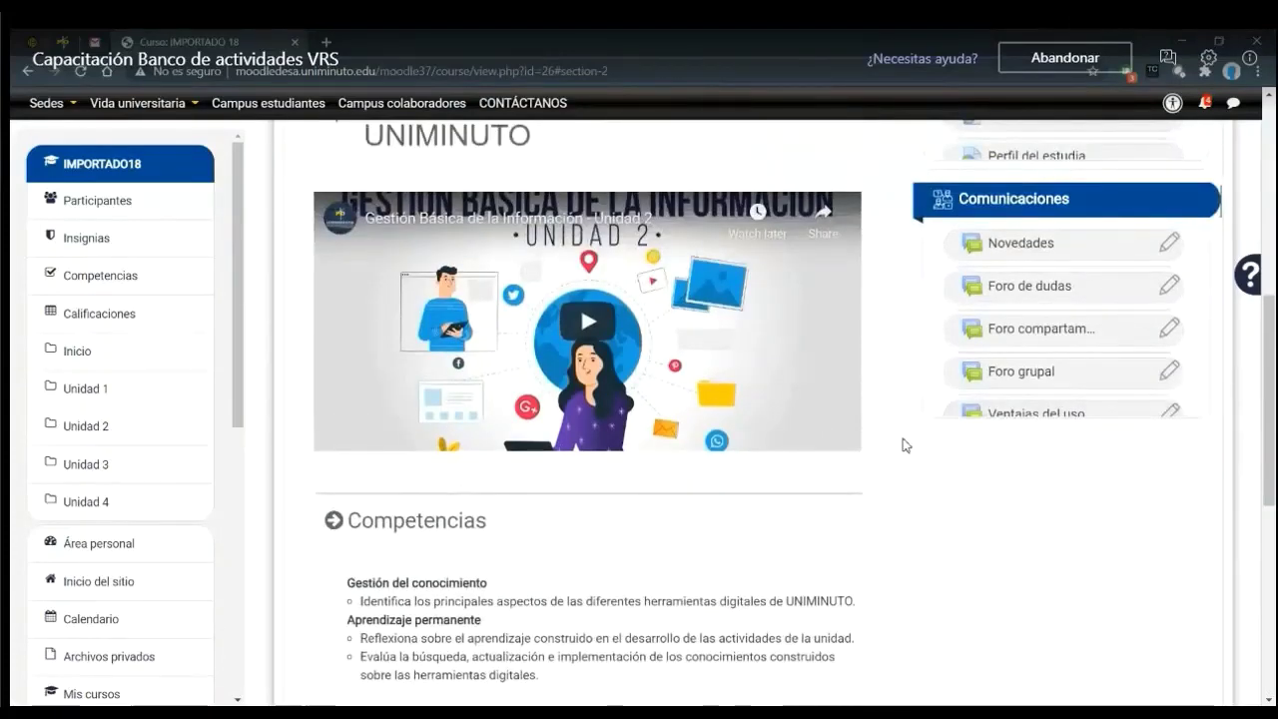
pyautogui.scroll(2, 907, 442)
pyautogui.scroll(1, 907, 445)
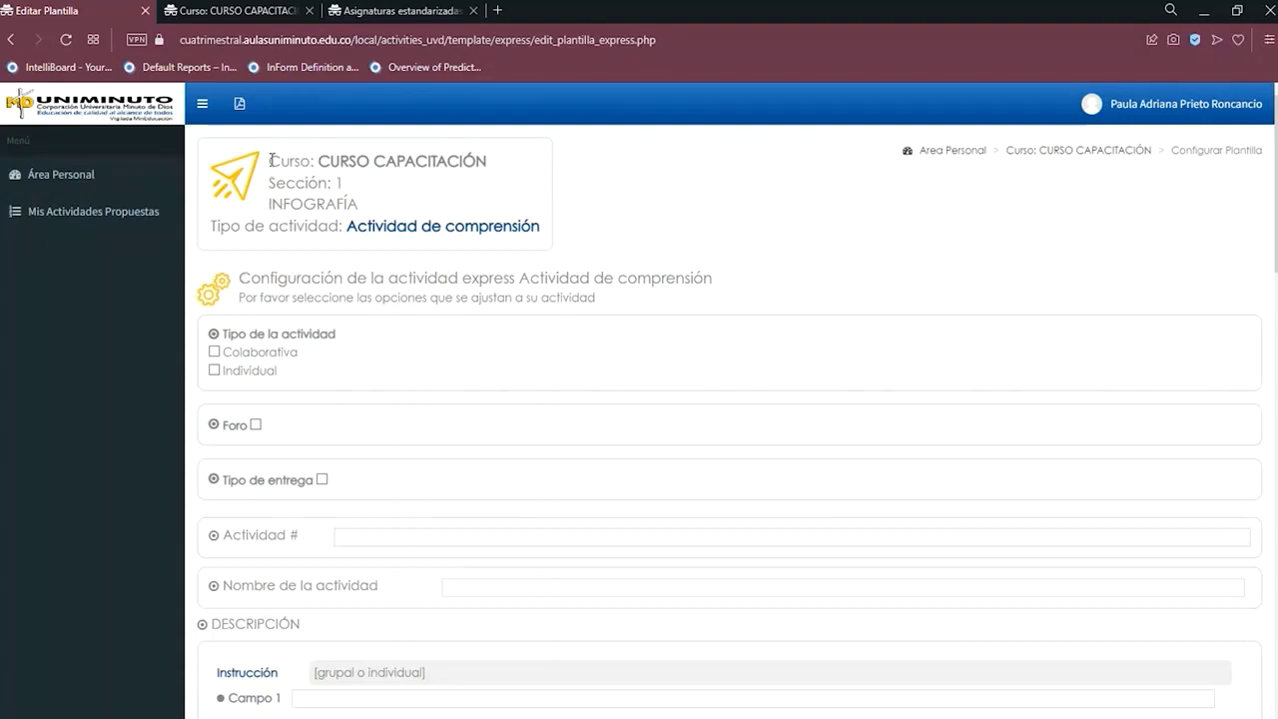
# Set the type of the INFOGRAFÍA comprehension activity to Individual in the CURSO CAPACITACIÓN template.
pyautogui.moveTo(276, 160); pyautogui.dragTo(344, 204)
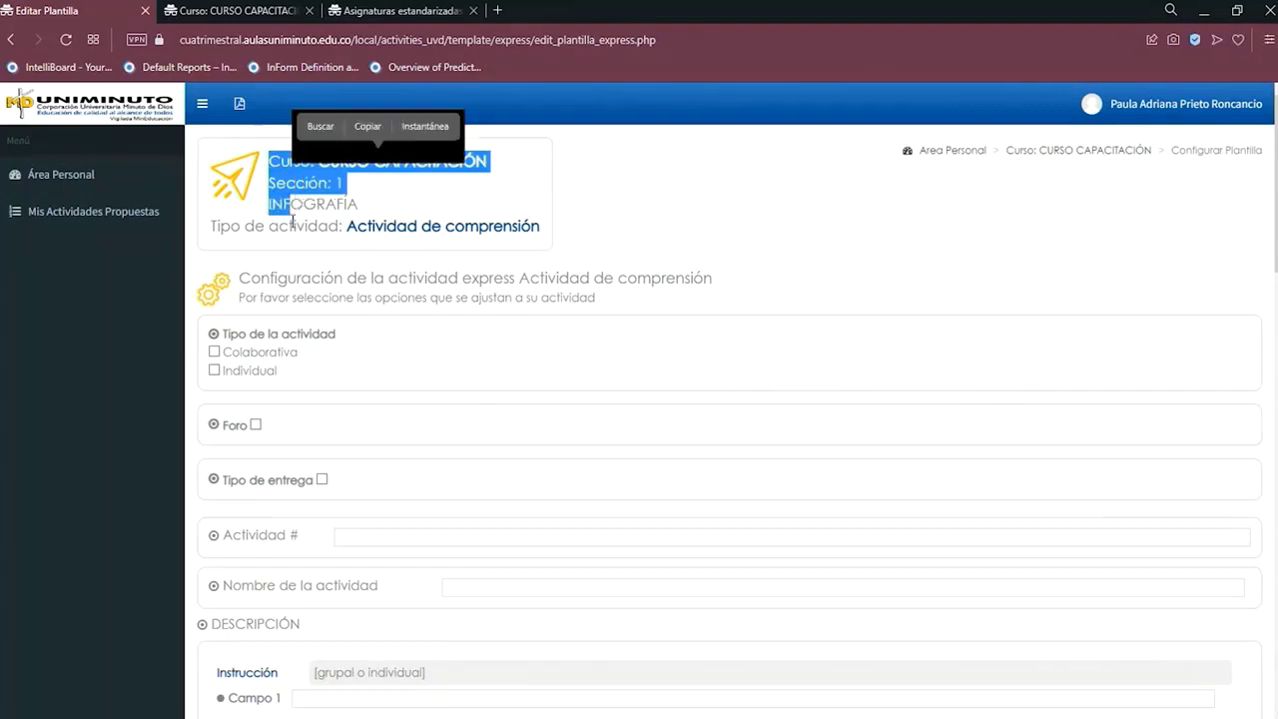
pyautogui.click(341, 228)
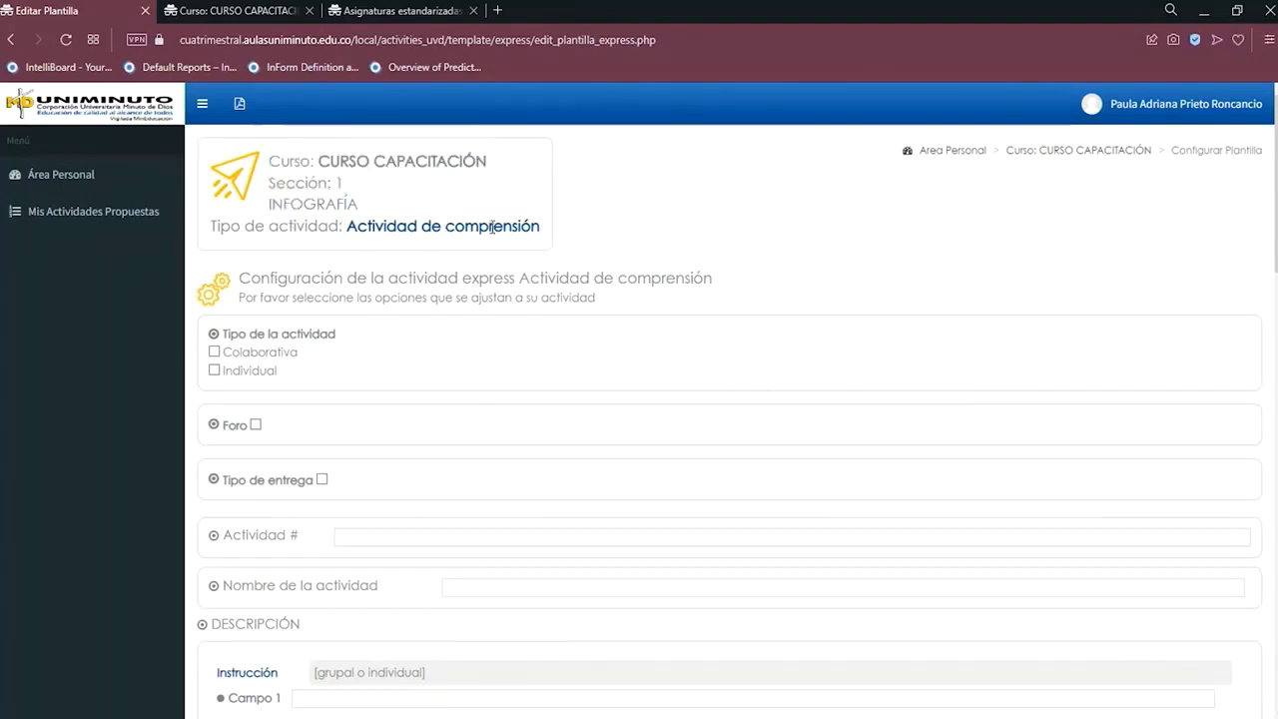
pyautogui.click(213, 372)
pyautogui.scroll(-2, 525, 395)
pyautogui.scroll(2, 526, 394)
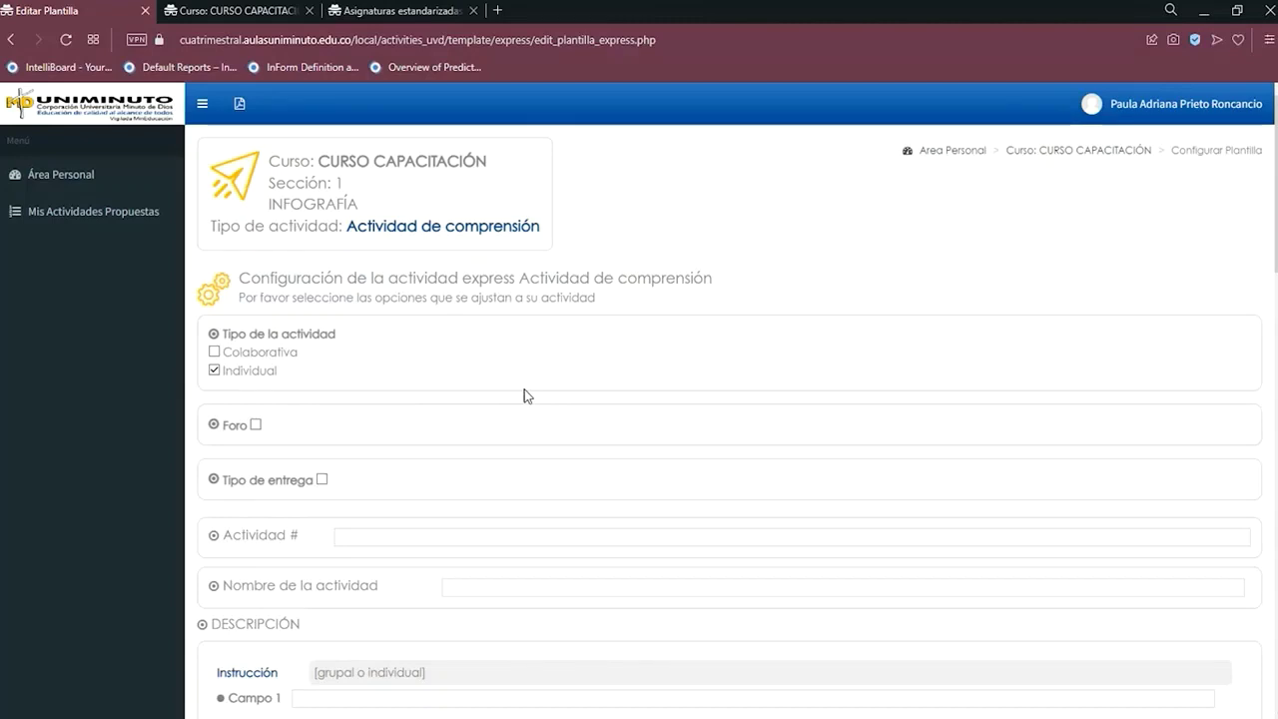
# Display the forum configuration options in the Foro section of the activity settings.
pyautogui.click(256, 424)
pyautogui.scroll(-1, 540, 386)
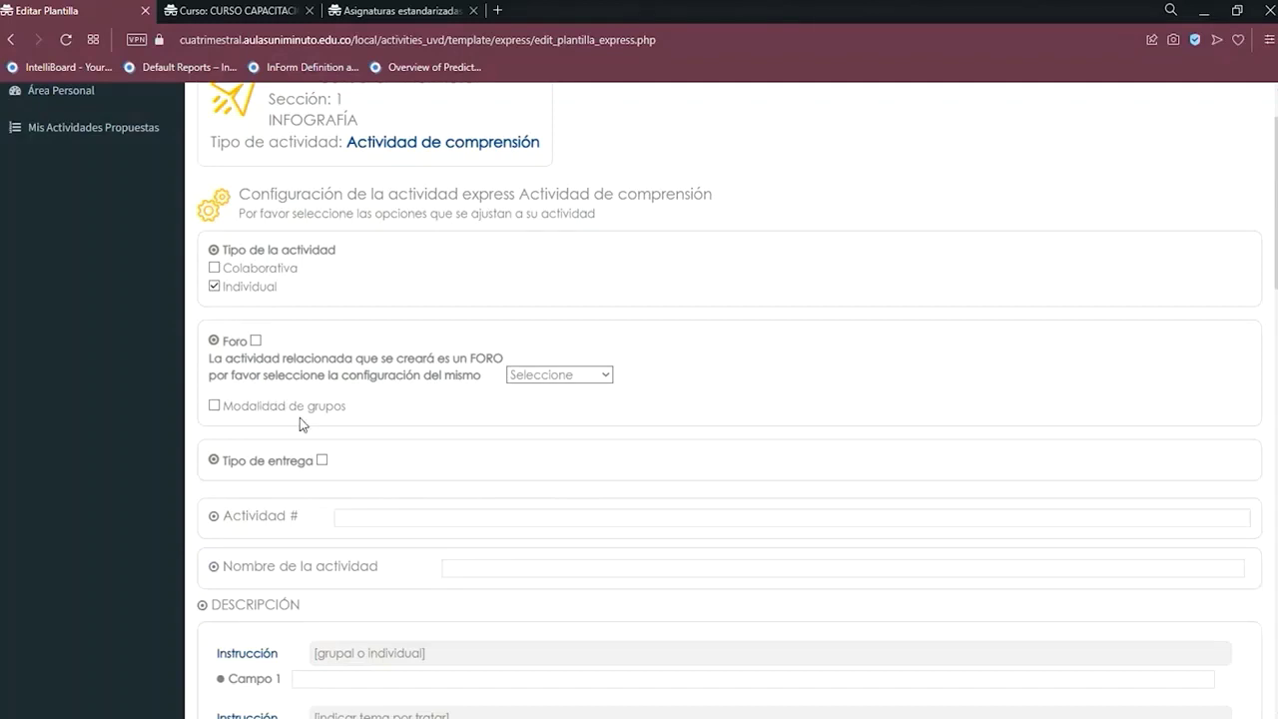
pyautogui.scroll(-1, 336, 338)
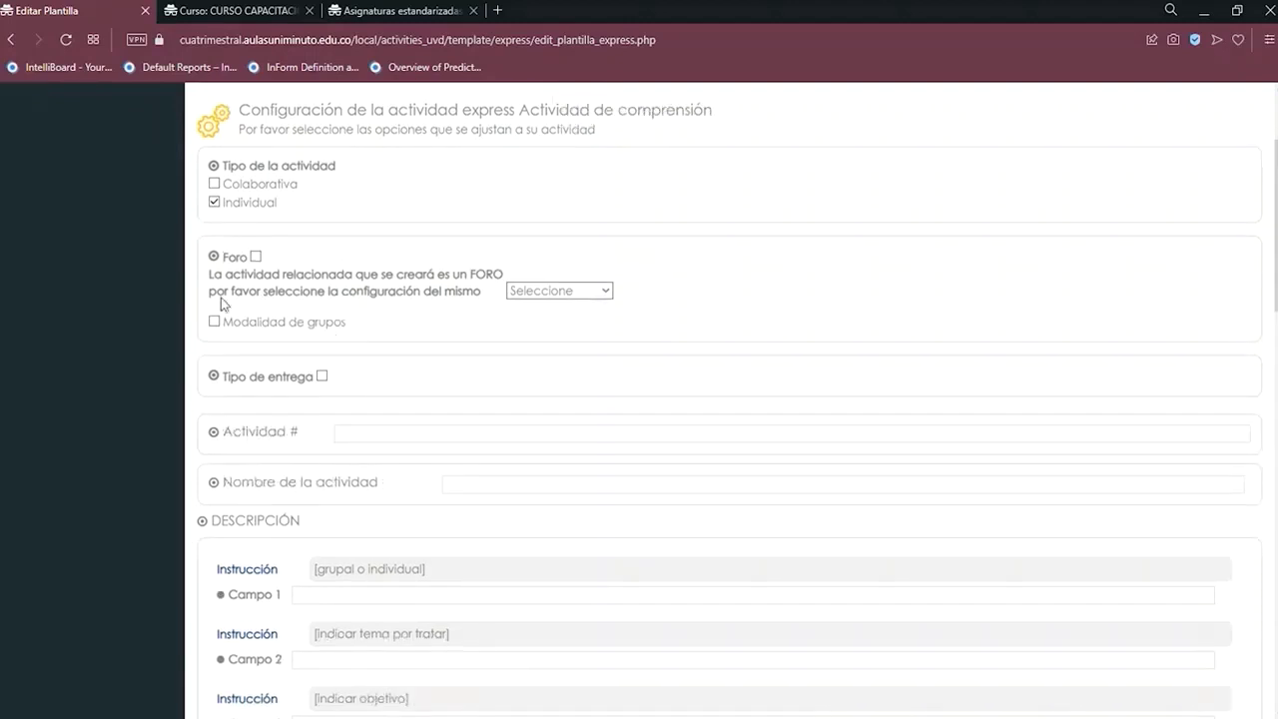
pyautogui.scroll(-1, 257, 310)
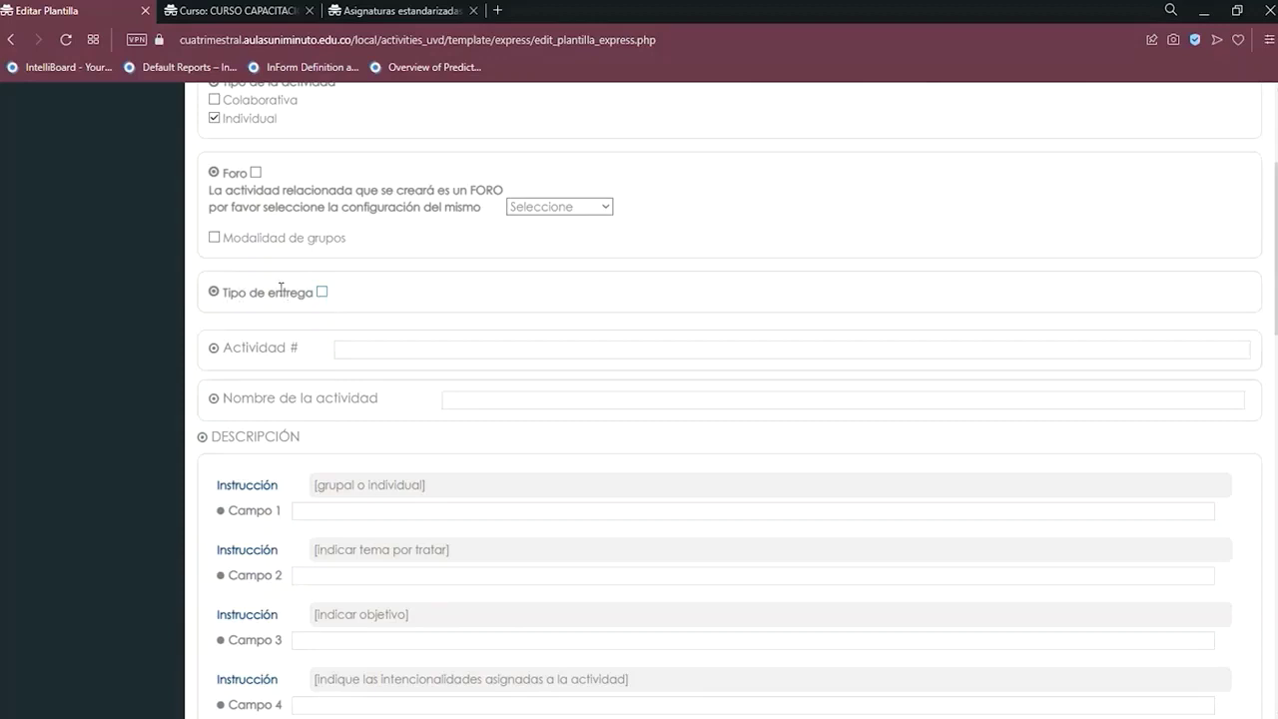
# Set the activity number (Actividad #) to 1.
pyautogui.click(460, 360)
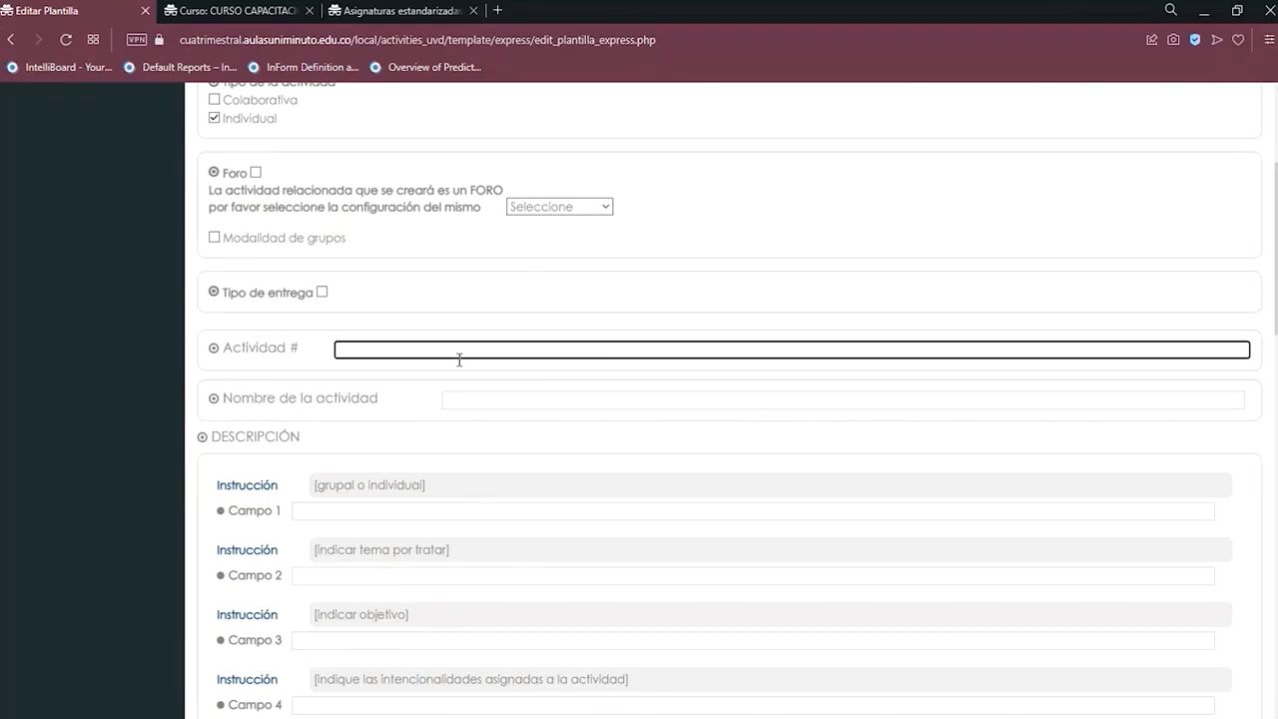
pyautogui.scroll(2, 454, 355)
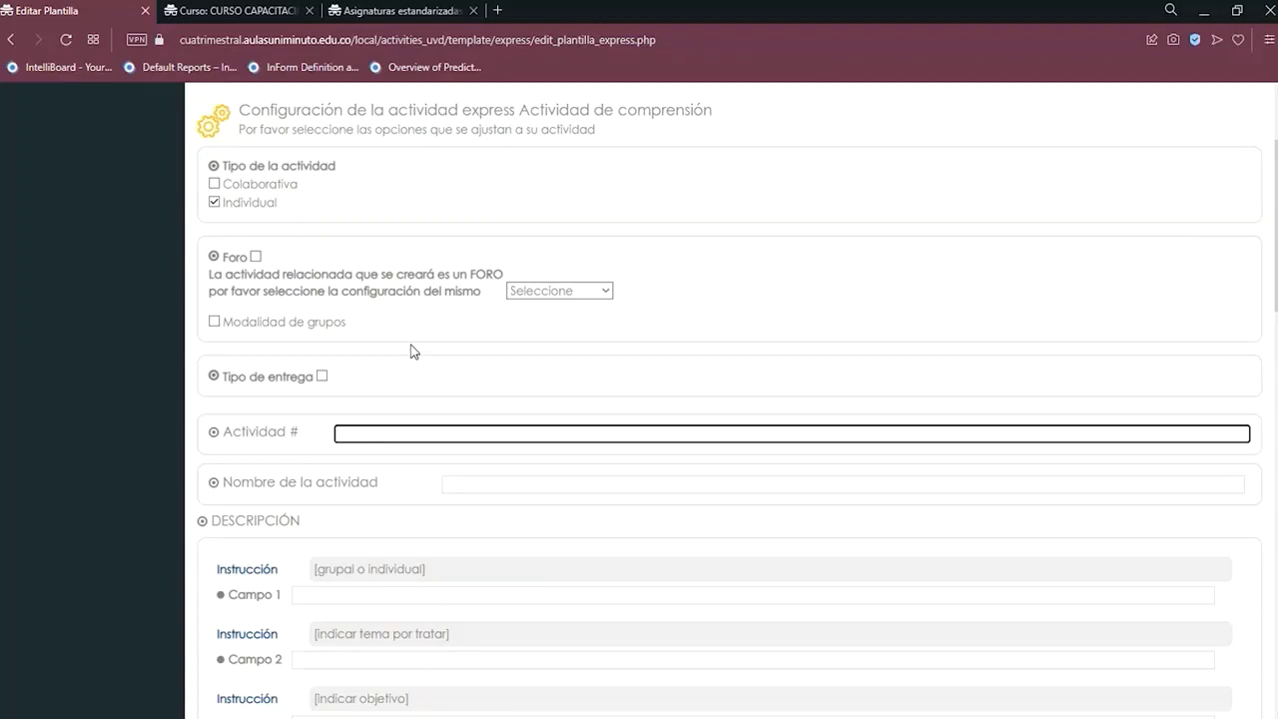
pyautogui.scroll(-5, 412, 350)
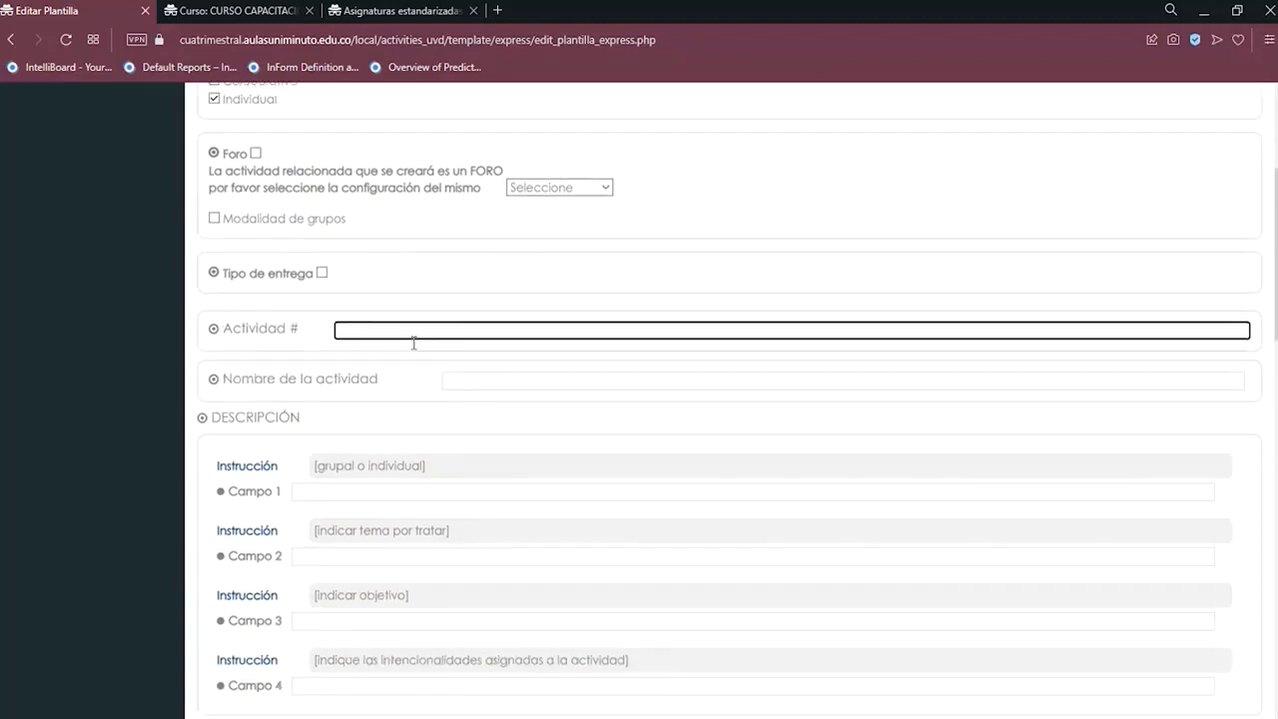
pyautogui.scroll(-1, 413, 343)
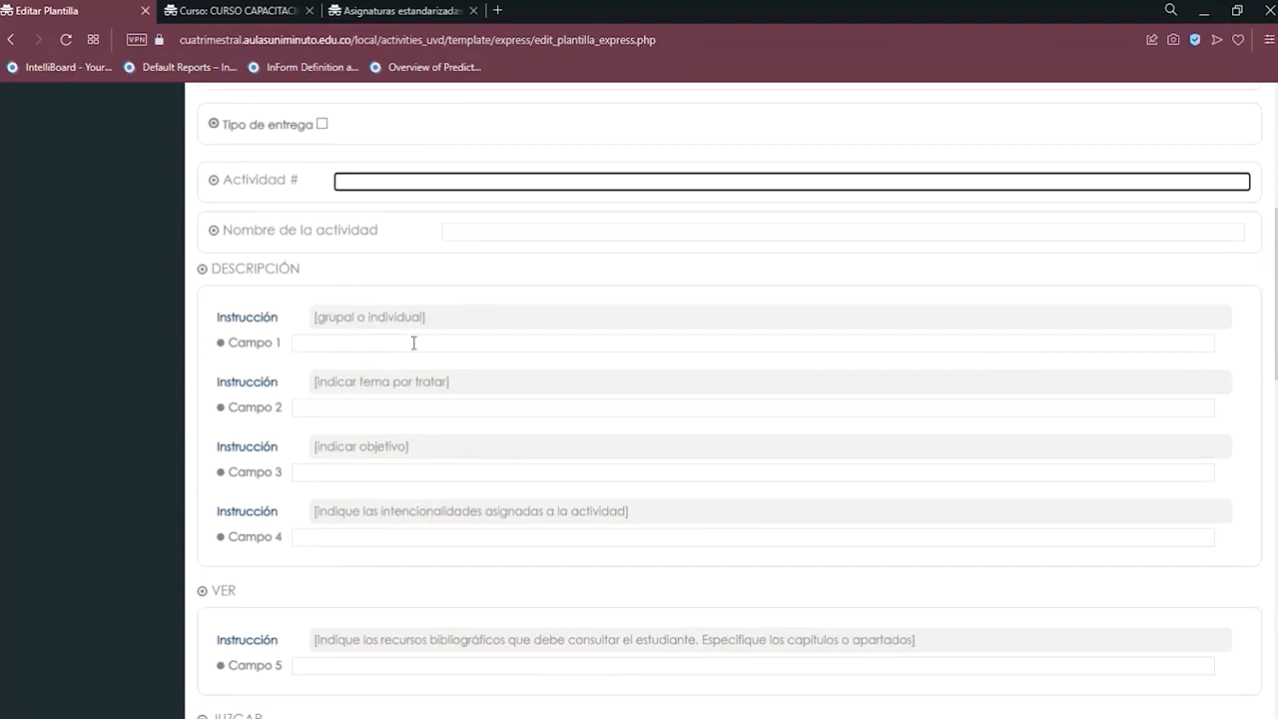
pyautogui.write('1')
pyautogui.press('Tab')
# Name the activity "Infografía sobre las metodologías del aprendizaje autónomo", including the corrected accent in "autónomo".
pyautogui.scroll(2, 308, 192)
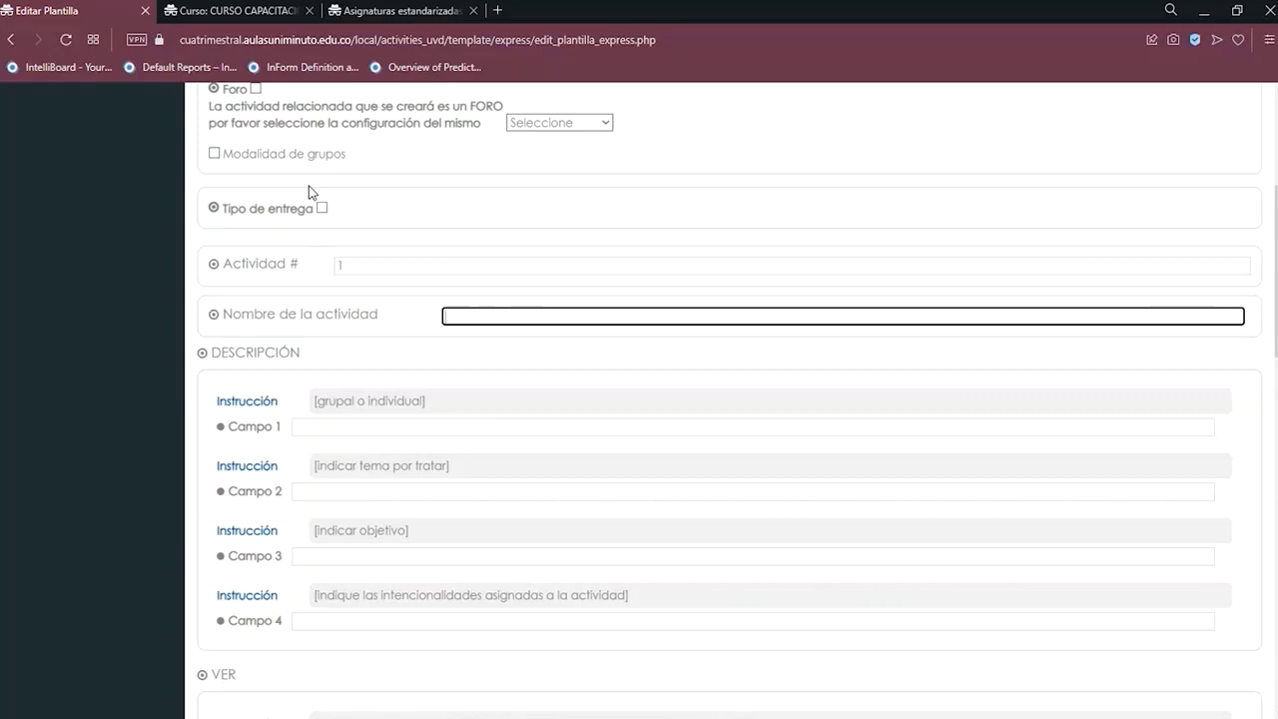
pyautogui.write('Infografía s')
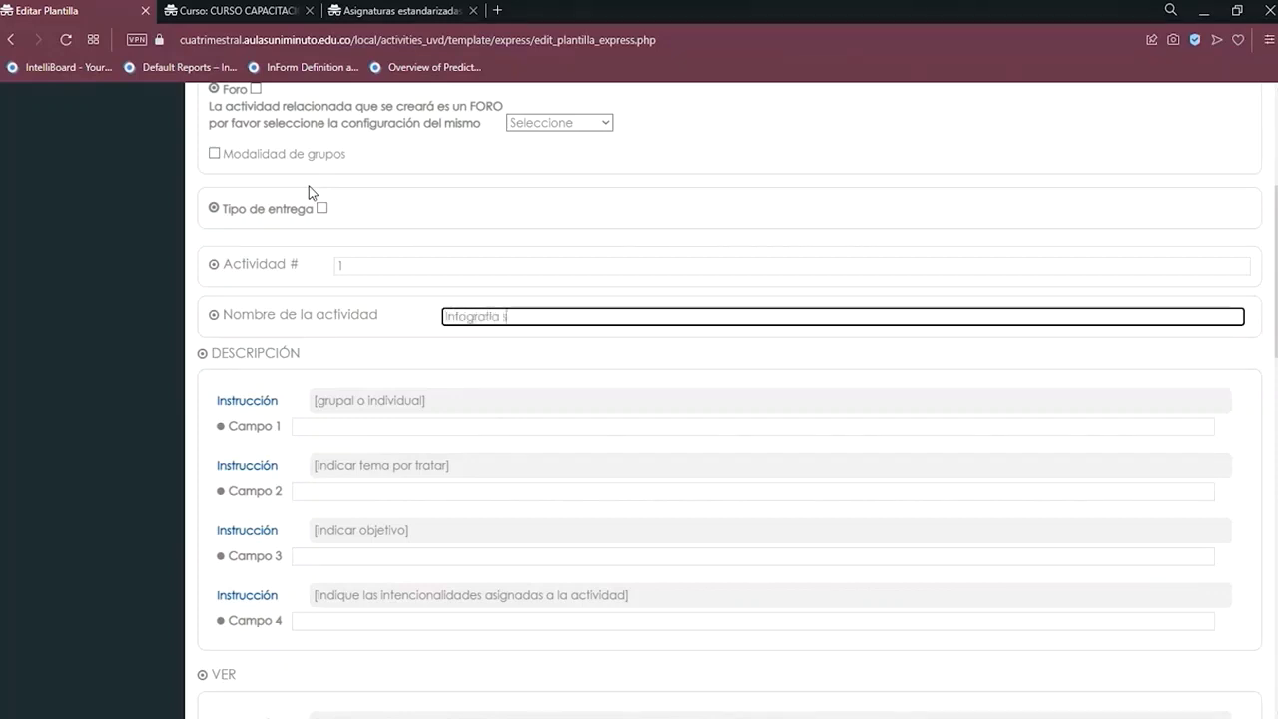
pyautogui.write('obre las metodologías de')
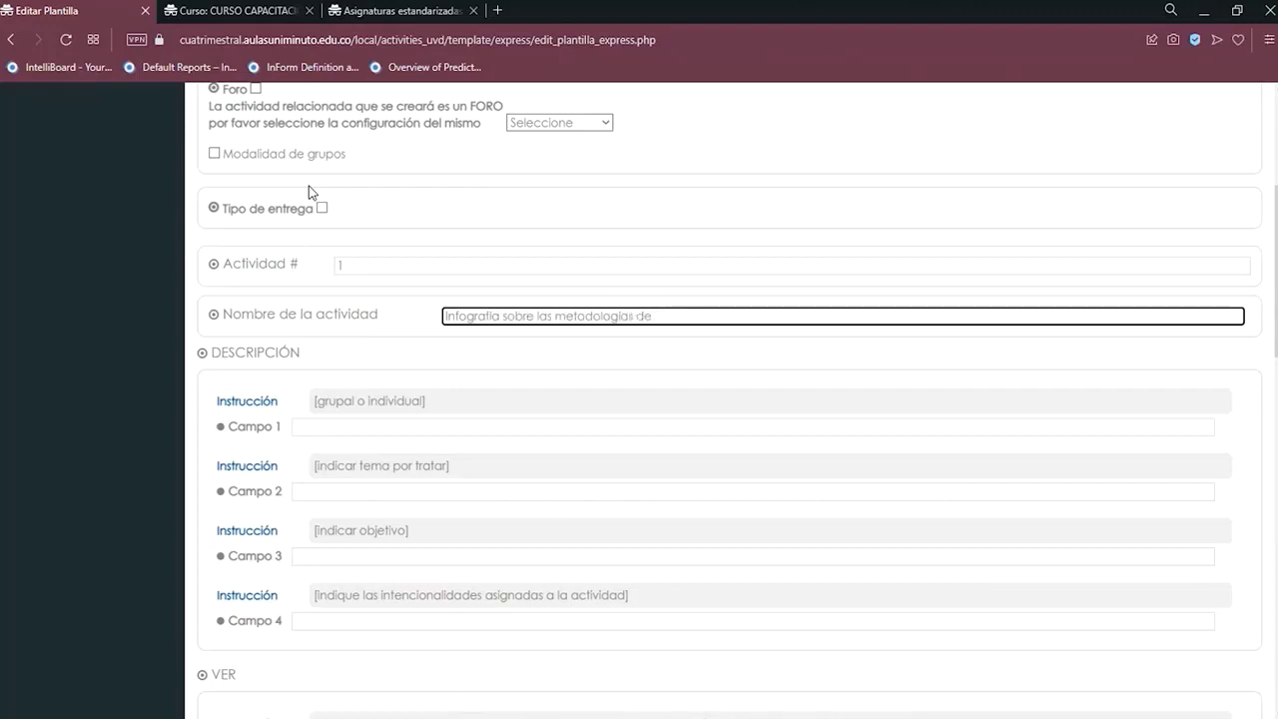
pyautogui.write(' la')
pyautogui.press('BackSpace')
pyautogui.press('BackSpace')
pyautogui.press('BackSpace')
pyautogui.write('l aprendizaje autonomo')
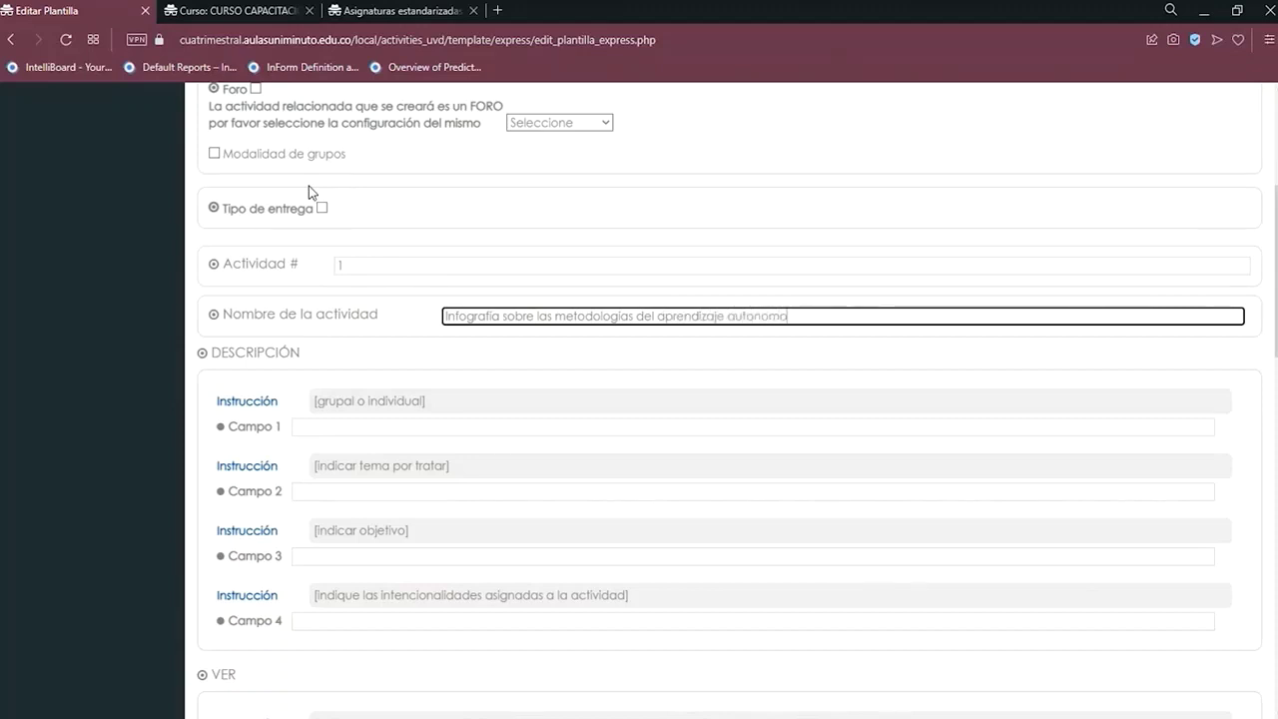
pyautogui.click(767, 315)
pyautogui.rightClick(767, 314)
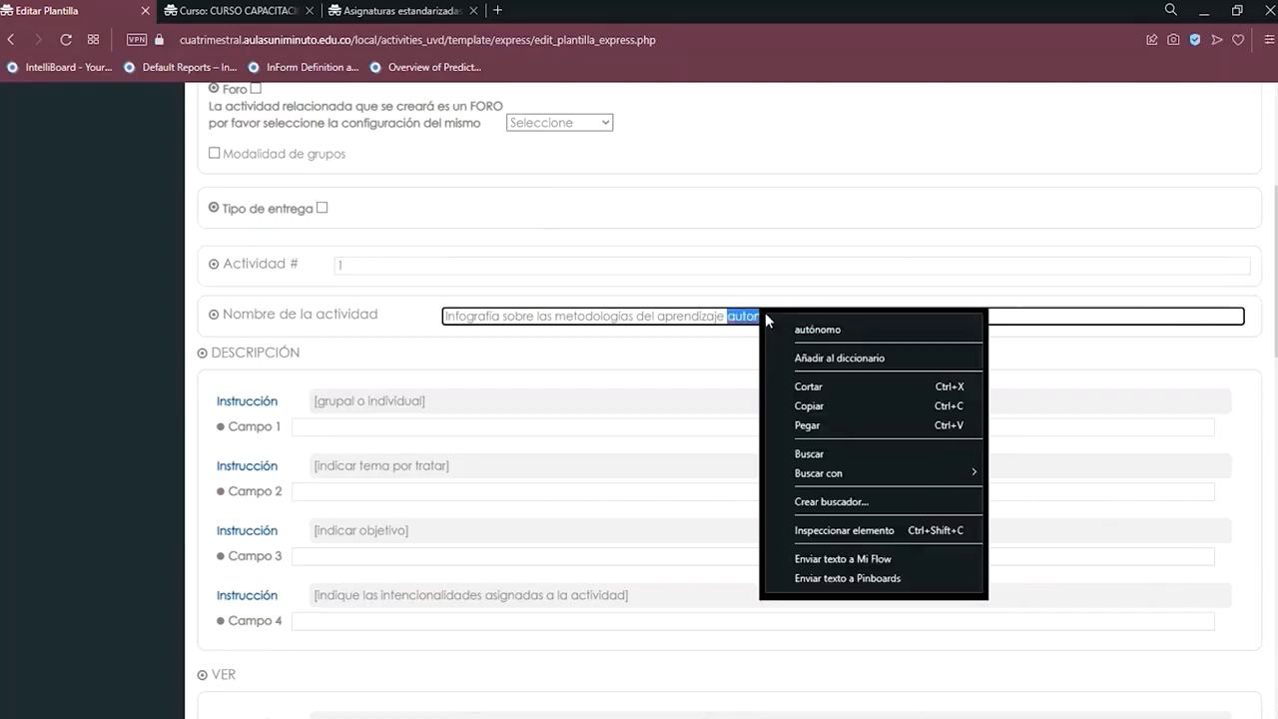
pyautogui.click(784, 327)
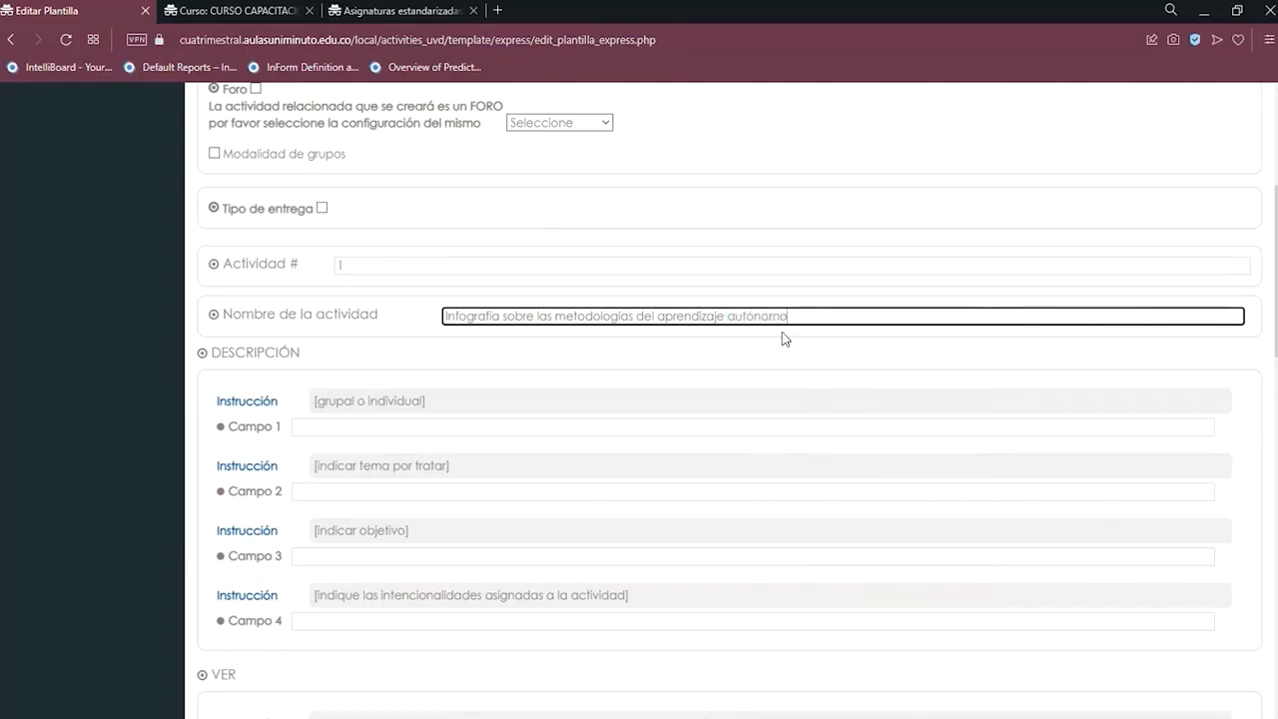
pyautogui.click(630, 389)
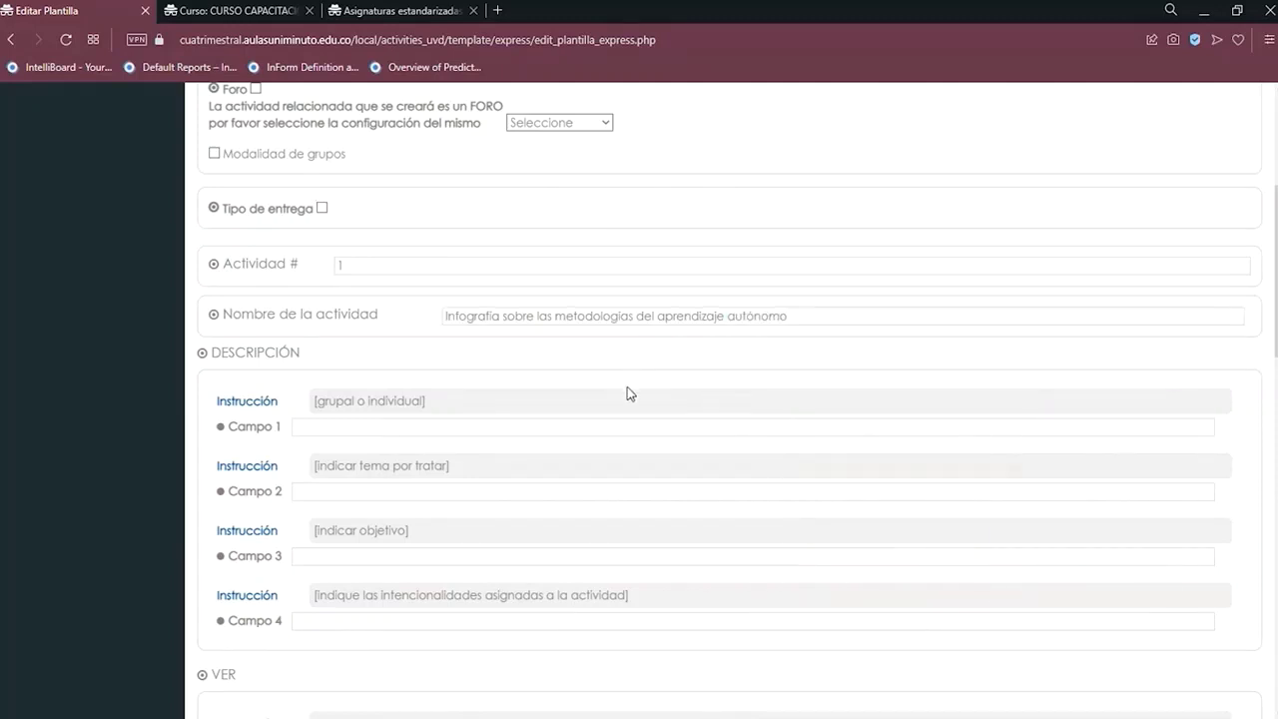
# Fill in Campo 1 of DESCRIPCIÓN with "individual", reusing the word from its instruction.
pyautogui.scroll(-1, 627, 392)
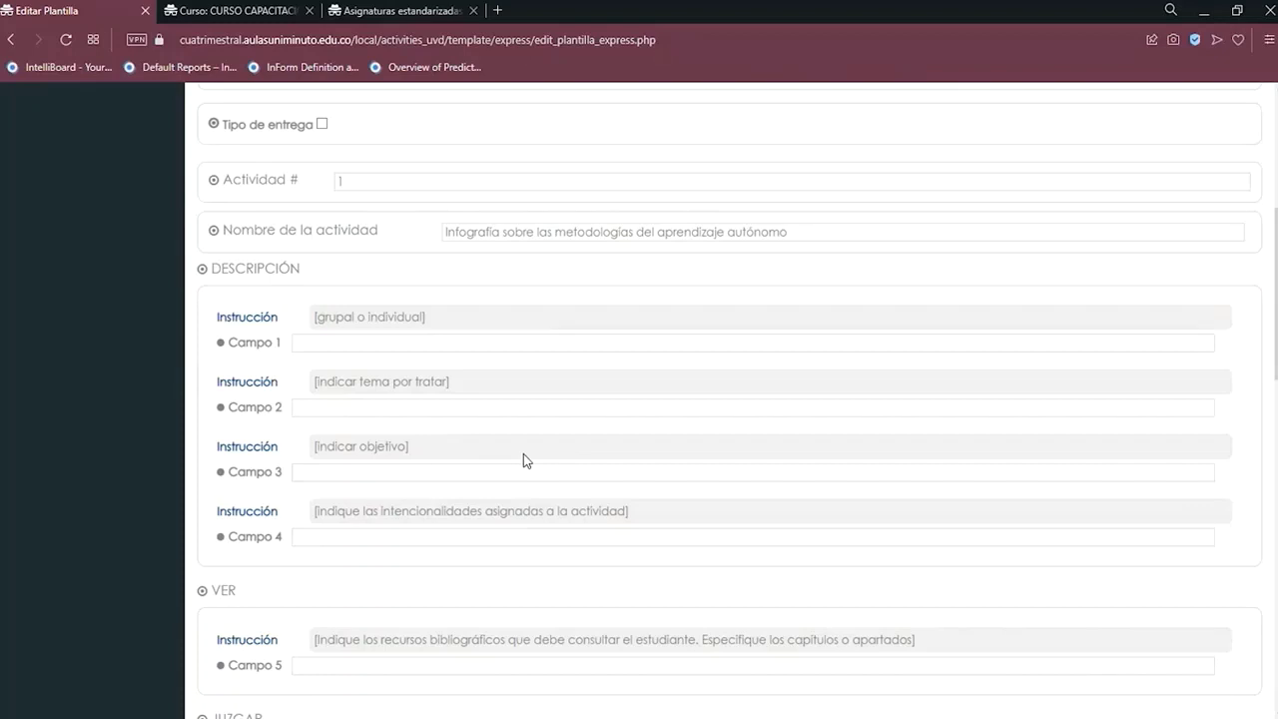
pyautogui.click(313, 341)
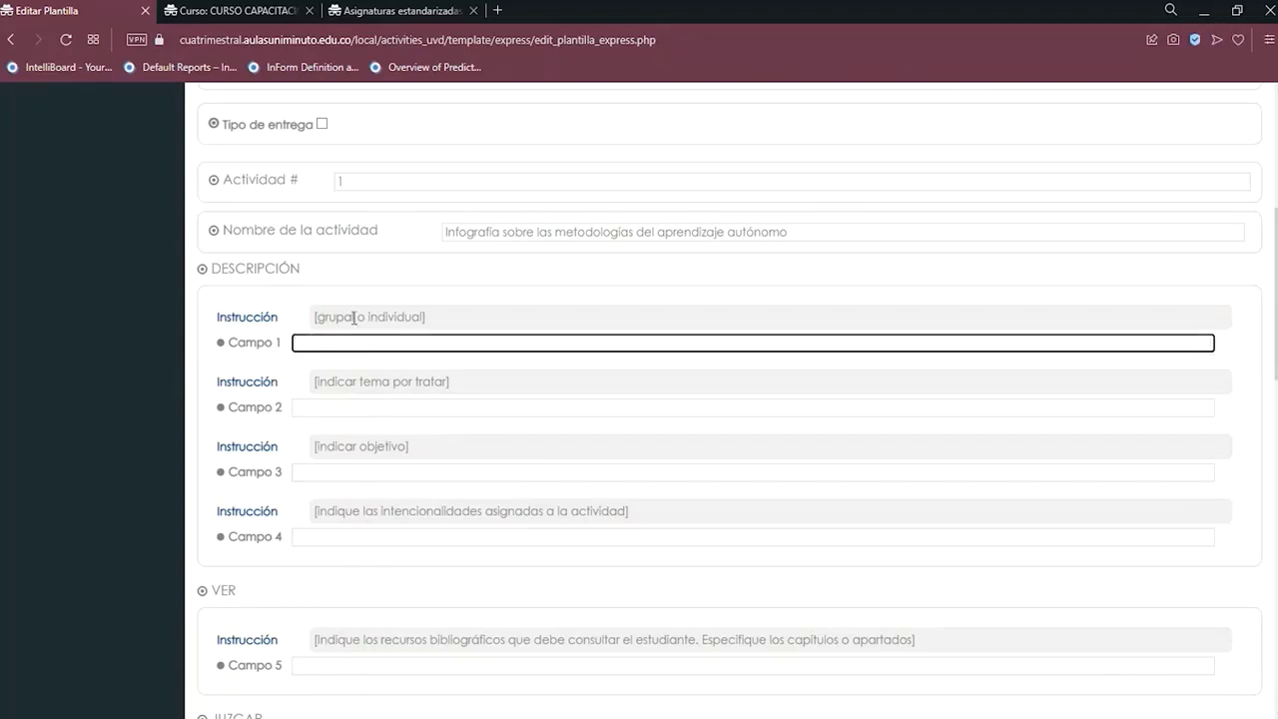
pyautogui.scroll(2, 380, 331)
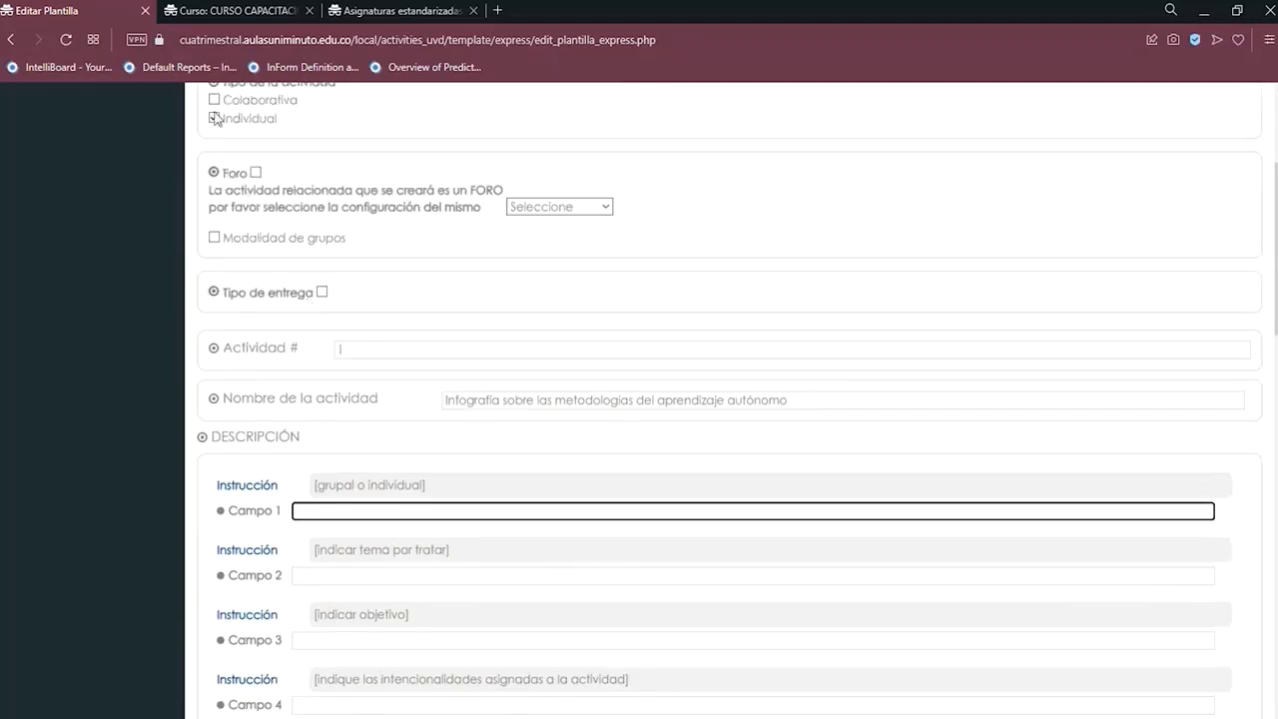
pyautogui.doubleClick(392, 485)
pyautogui.hotkey('ctrl', 'c')
pyautogui.click(360, 511)
pyautogui.hotkey('ctrl', 'v')
pyautogui.scroll(-1, 384, 547)
pyautogui.scroll(-1, 385, 547)
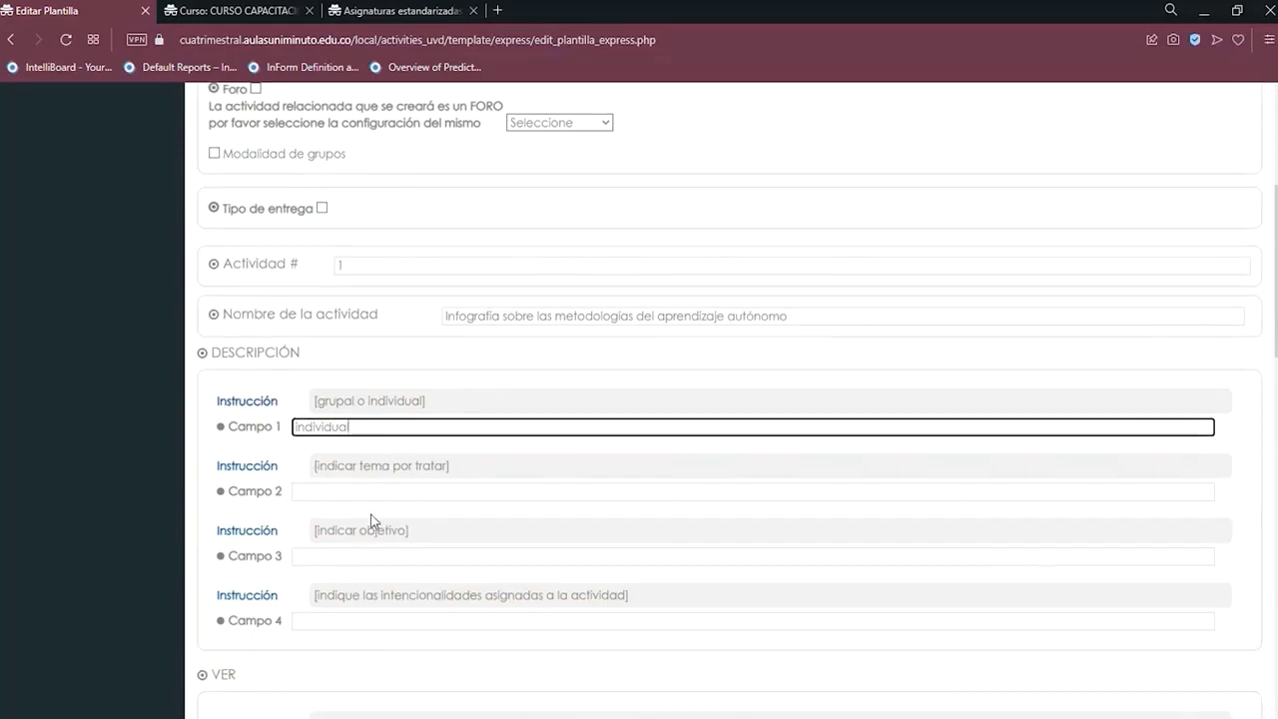
# Enter "metodologías del aprendizaje autónomo" as the topic in Campo 2, correcting the spelling of "autónomo".
pyautogui.click(372, 492)
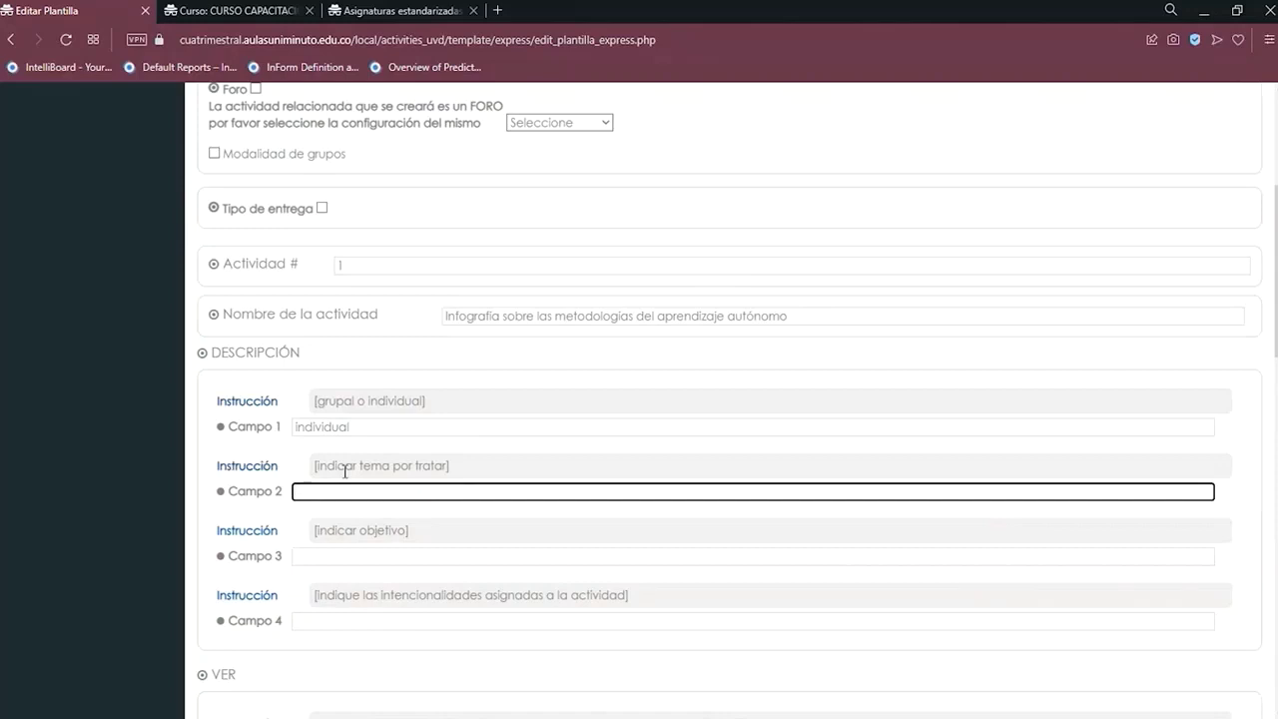
pyautogui.write('metodologias del aprendizaje autonomo')
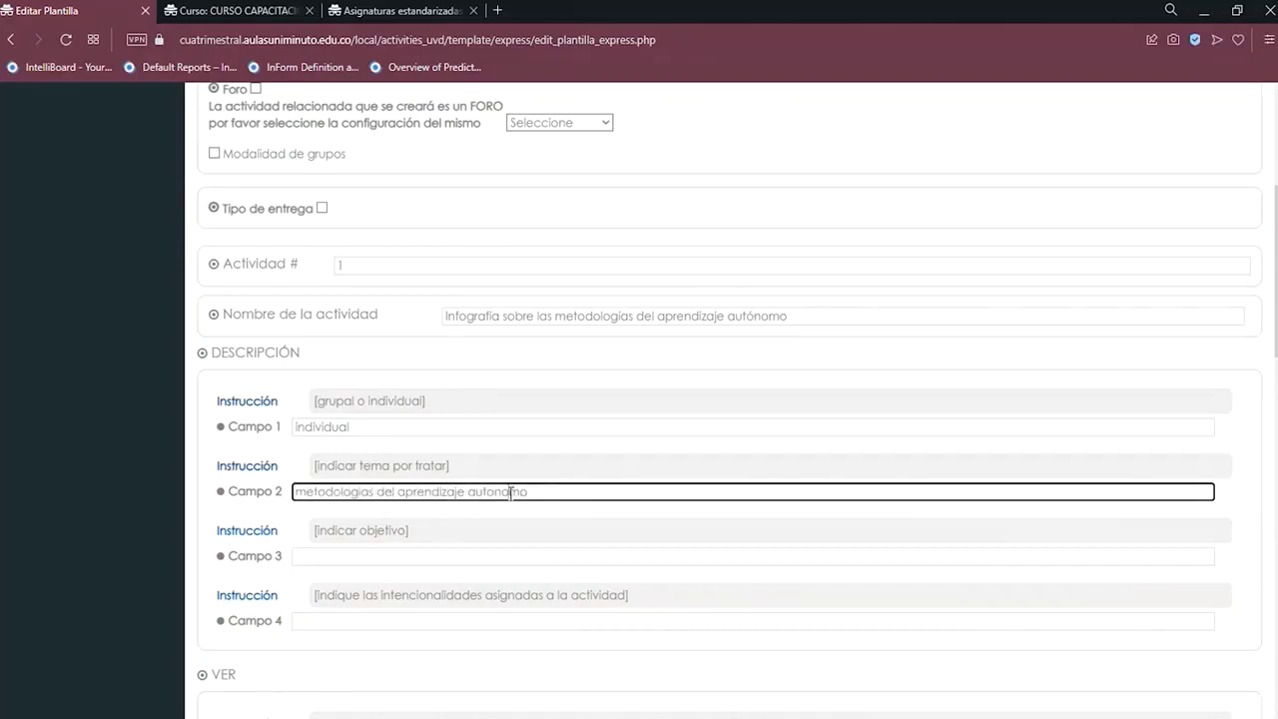
pyautogui.rightClick(469, 491)
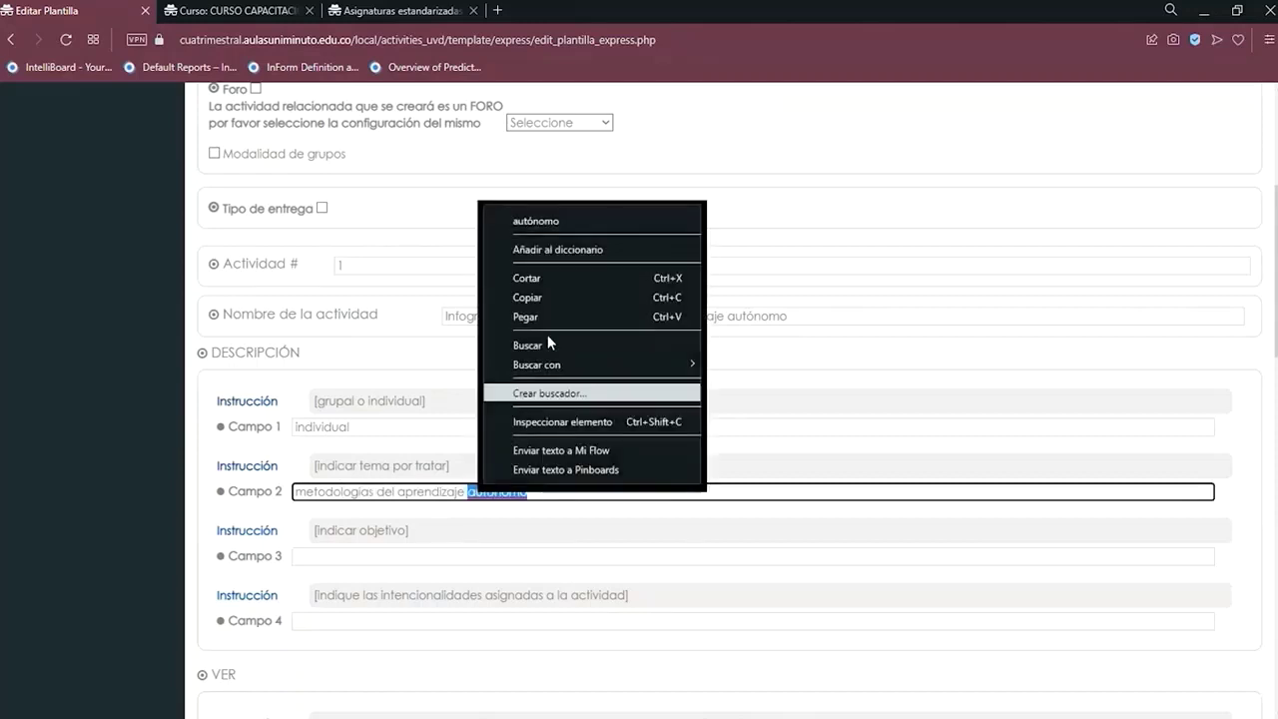
pyautogui.click(529, 220)
pyautogui.scroll(-2, 419, 668)
# Enter the objective "profundizar sobre las diferentes categorías del aprendizaje autónomo" in Campo 3 of DESCRIPCIÓN.
pyautogui.click(380, 472)
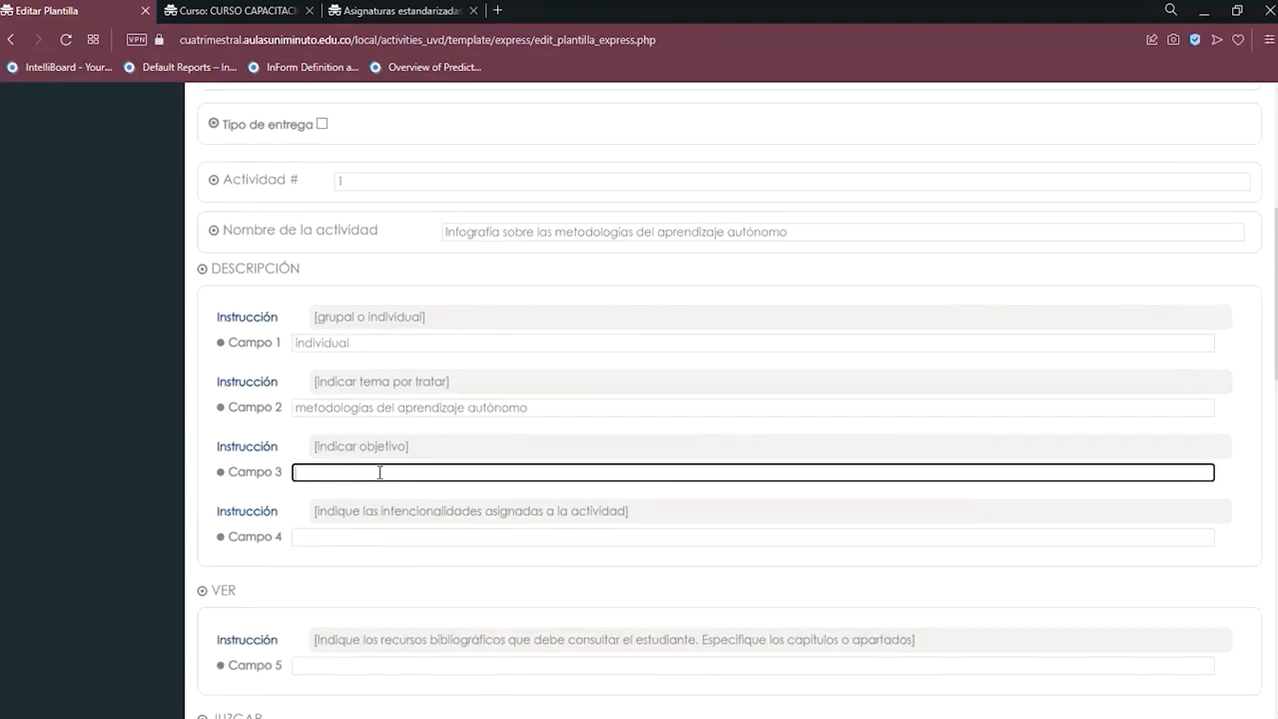
pyautogui.write('profundizar sobre las diferentes')
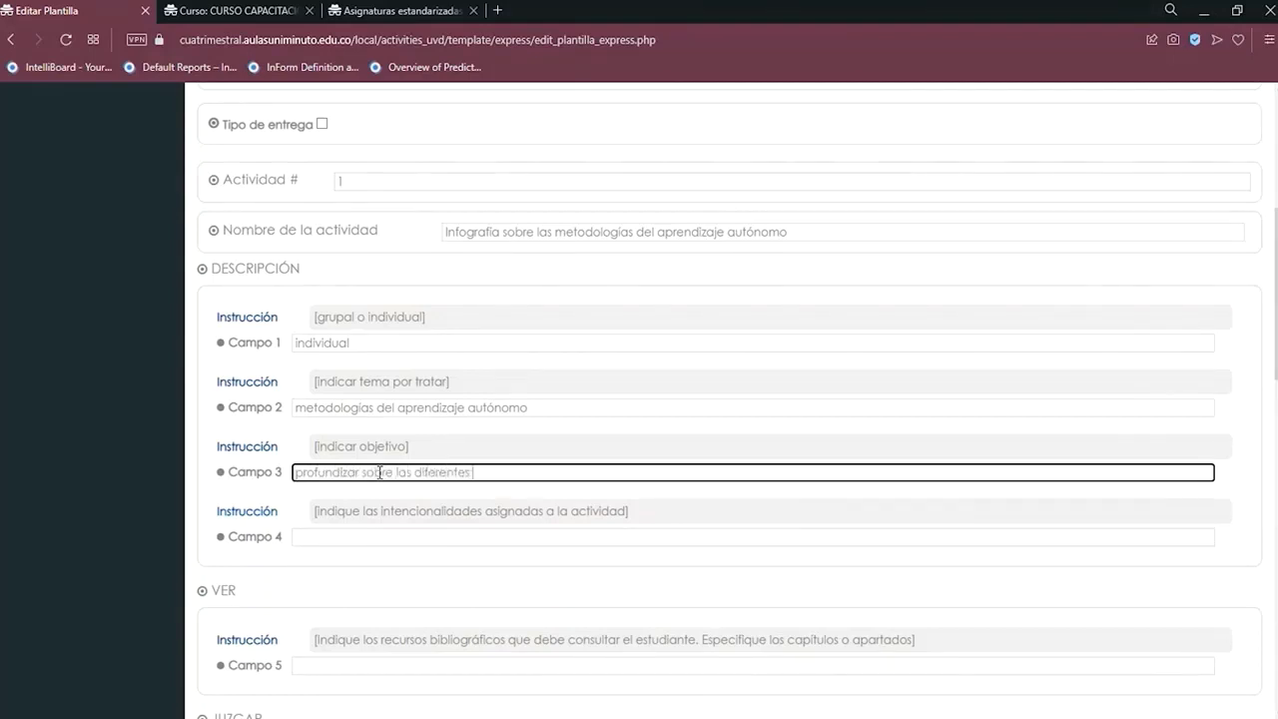
pyautogui.write(' categorias del aprendizaje auto')
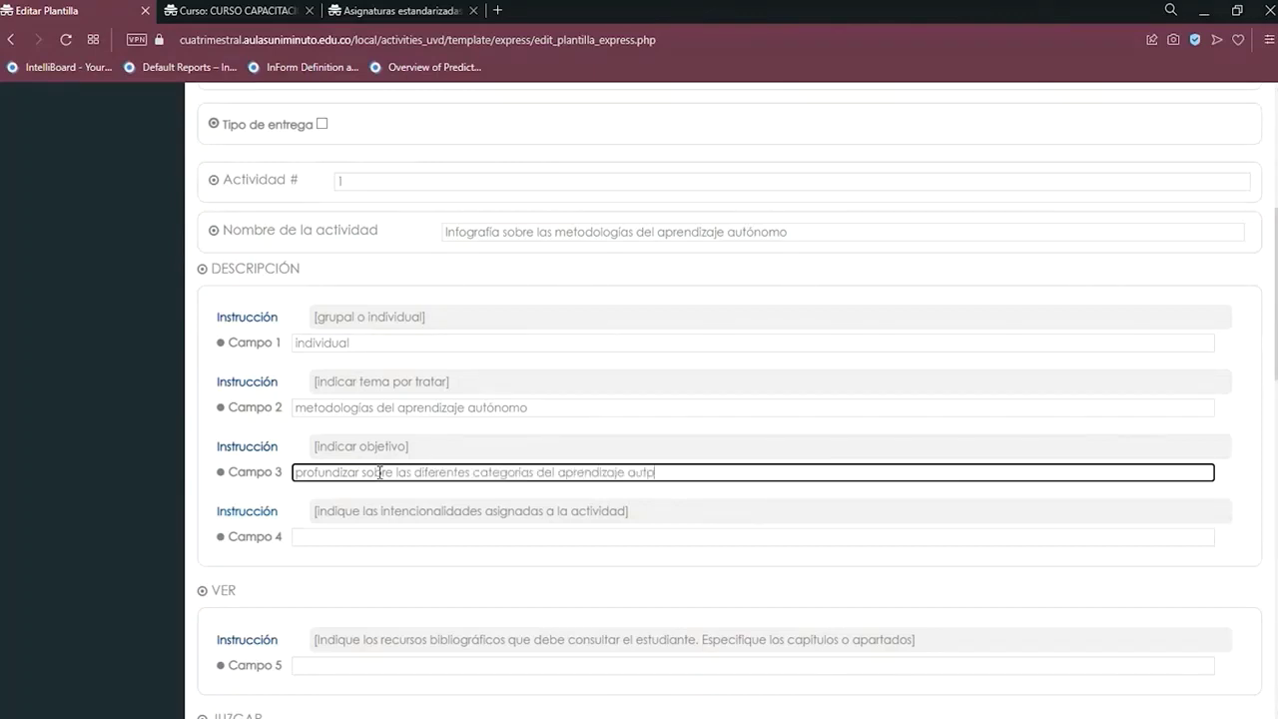
pyautogui.write('nomo')
pyautogui.scroll(-1, 380, 471)
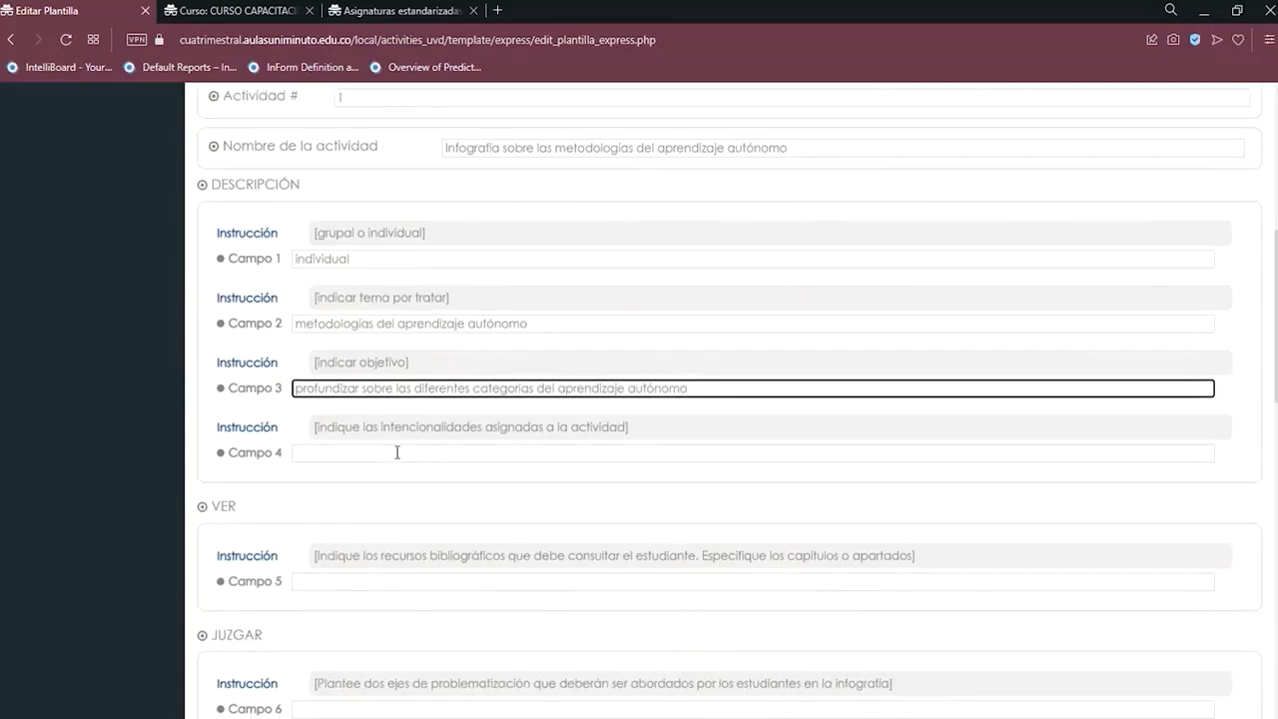
# Read the Campo 4 instruction on intentionalities and check the unit's Aprendizajes específicos on the course page.
pyautogui.click(396, 449)
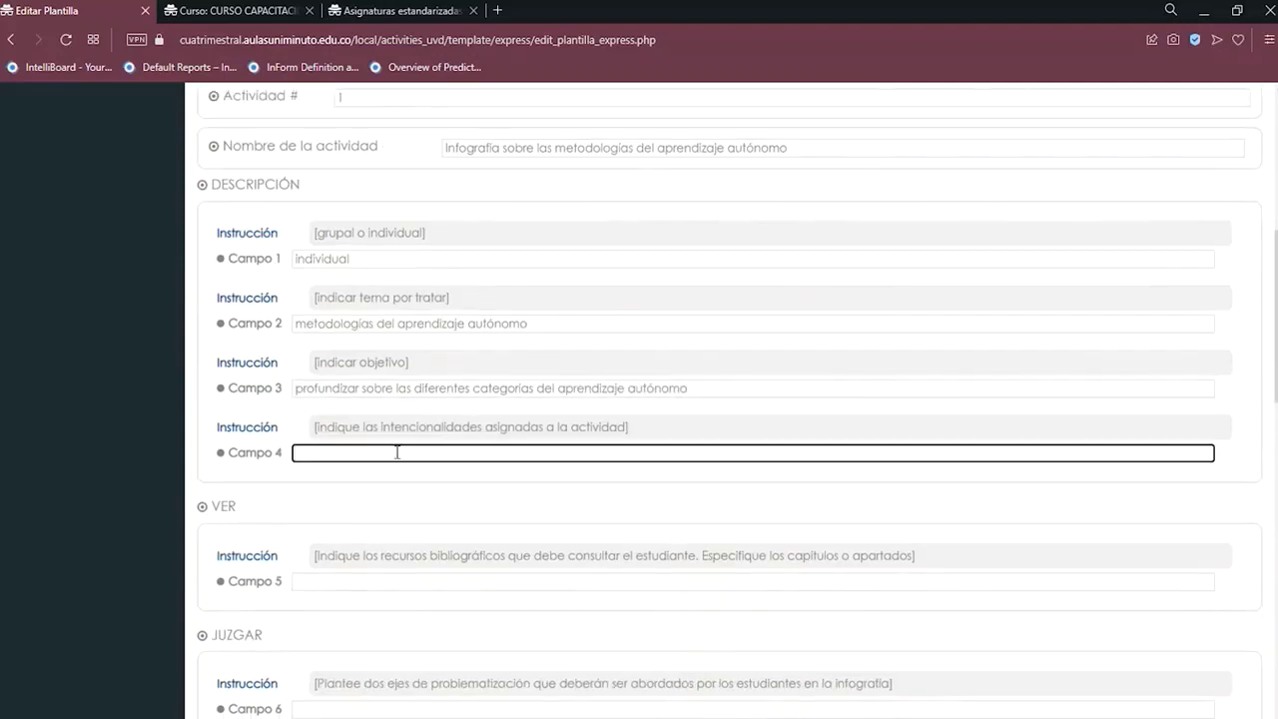
pyautogui.click(316, 428)
pyautogui.moveTo(316, 428); pyautogui.dragTo(536, 432)
pyautogui.click(542, 431)
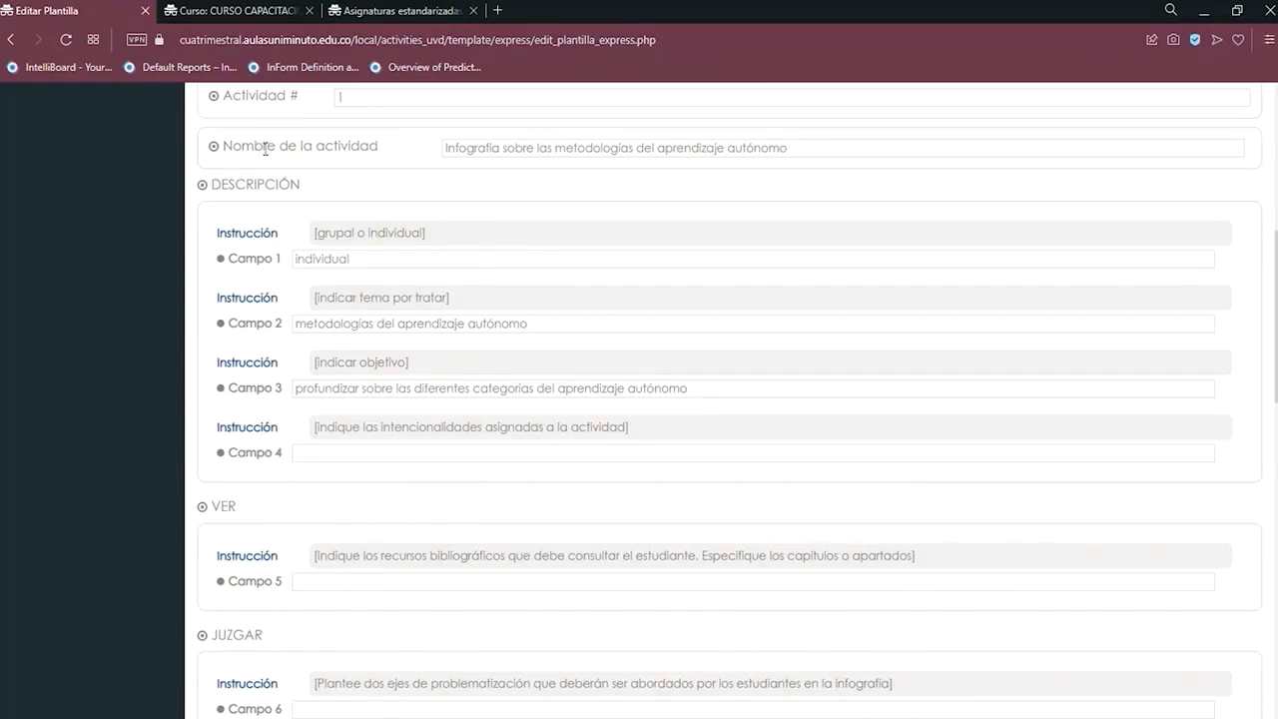
pyautogui.click(244, 11)
pyautogui.click(14, 173)
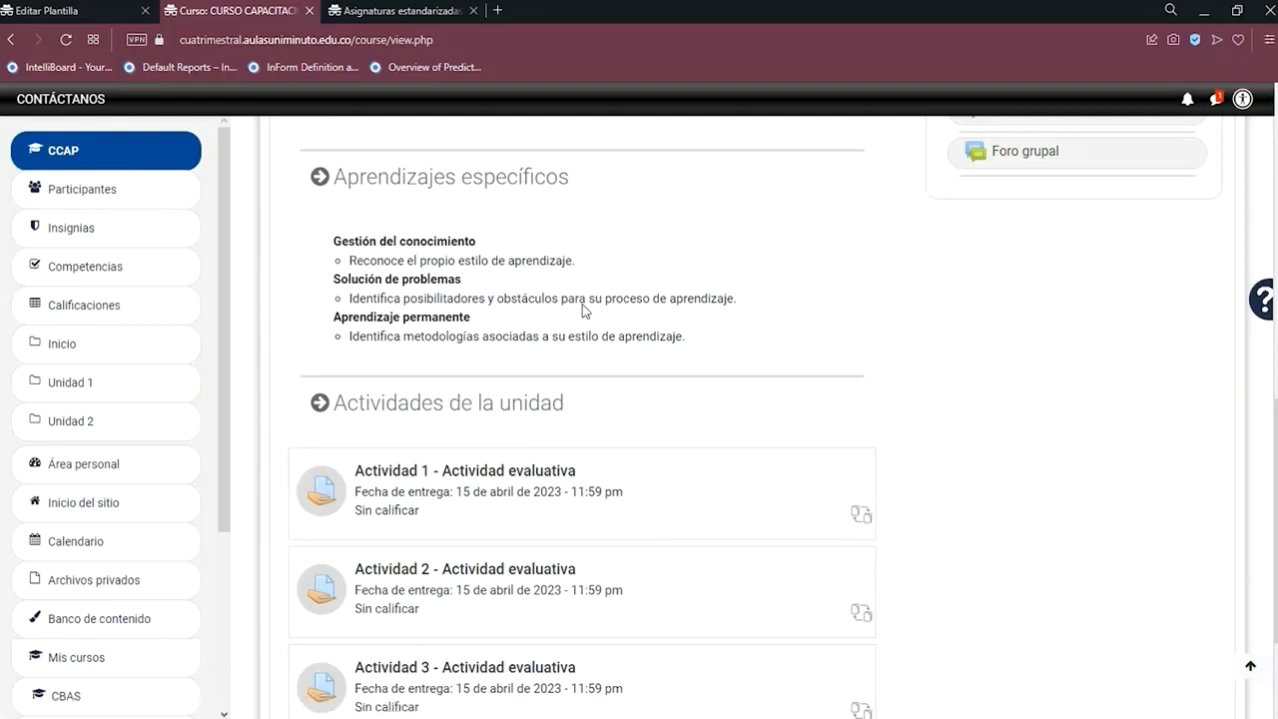
pyautogui.click(40, 10)
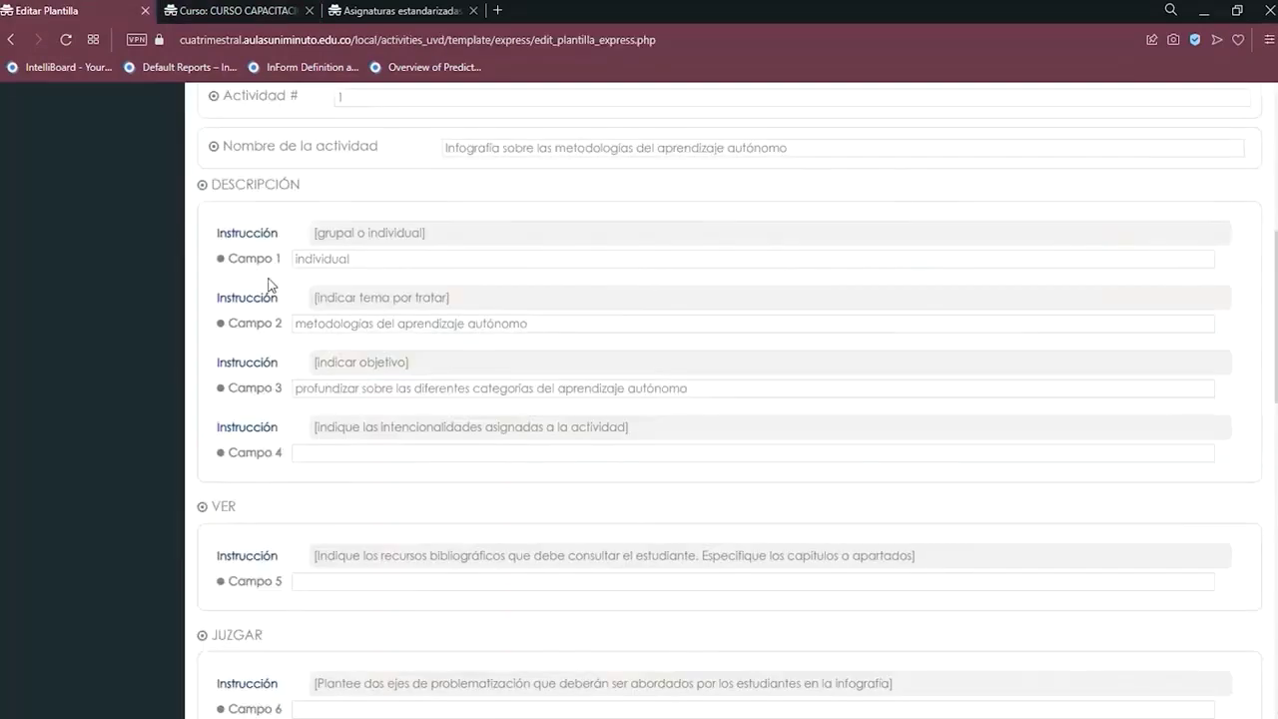
# Enter "Identifica metodologías" as the activity's intentionality in Campo 4.
pyautogui.click(363, 455)
pyautogui.write('Identific')
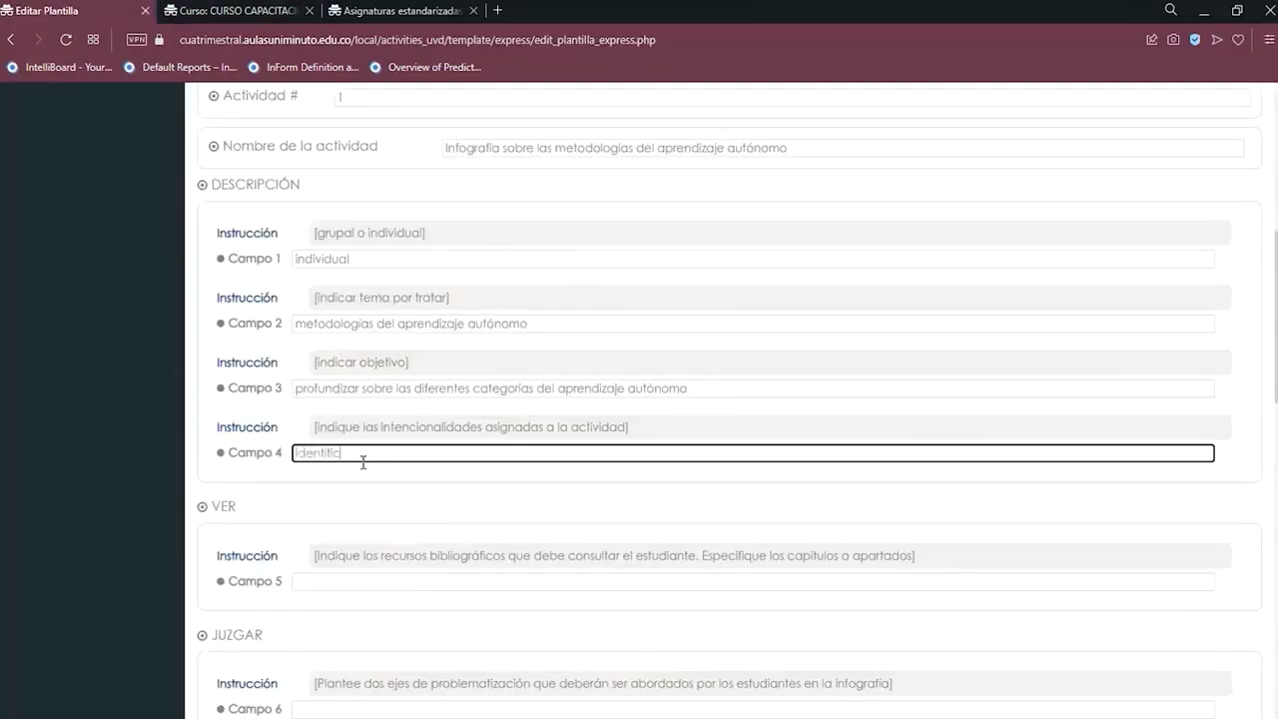
pyautogui.write('a metodolog')
pyautogui.write('ias')
# Recheck the specific learnings on the course page and replace the Campo 4 text with "aprendizaje permanente".
pyautogui.click(207, 12)
pyautogui.click(45, 12)
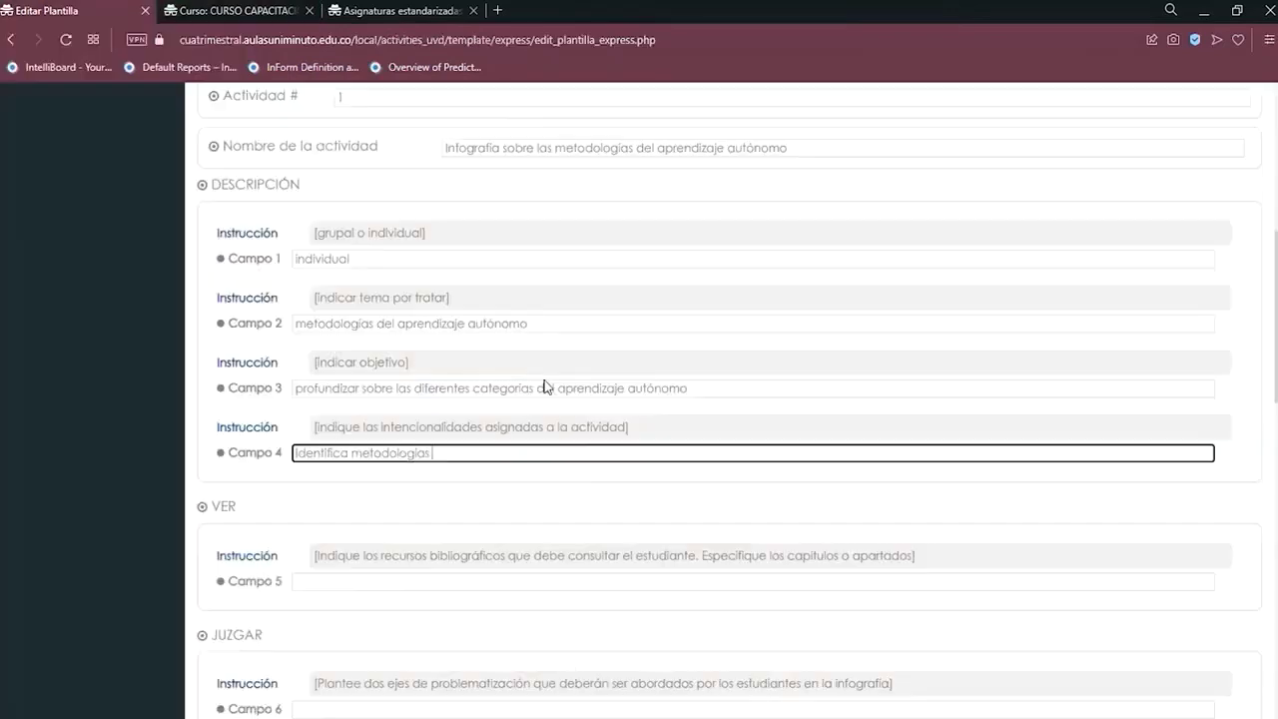
pyautogui.hotkey('ctrl', 'a')
pyautogui.write('aprendizaje permanente')
pyautogui.click(441, 504)
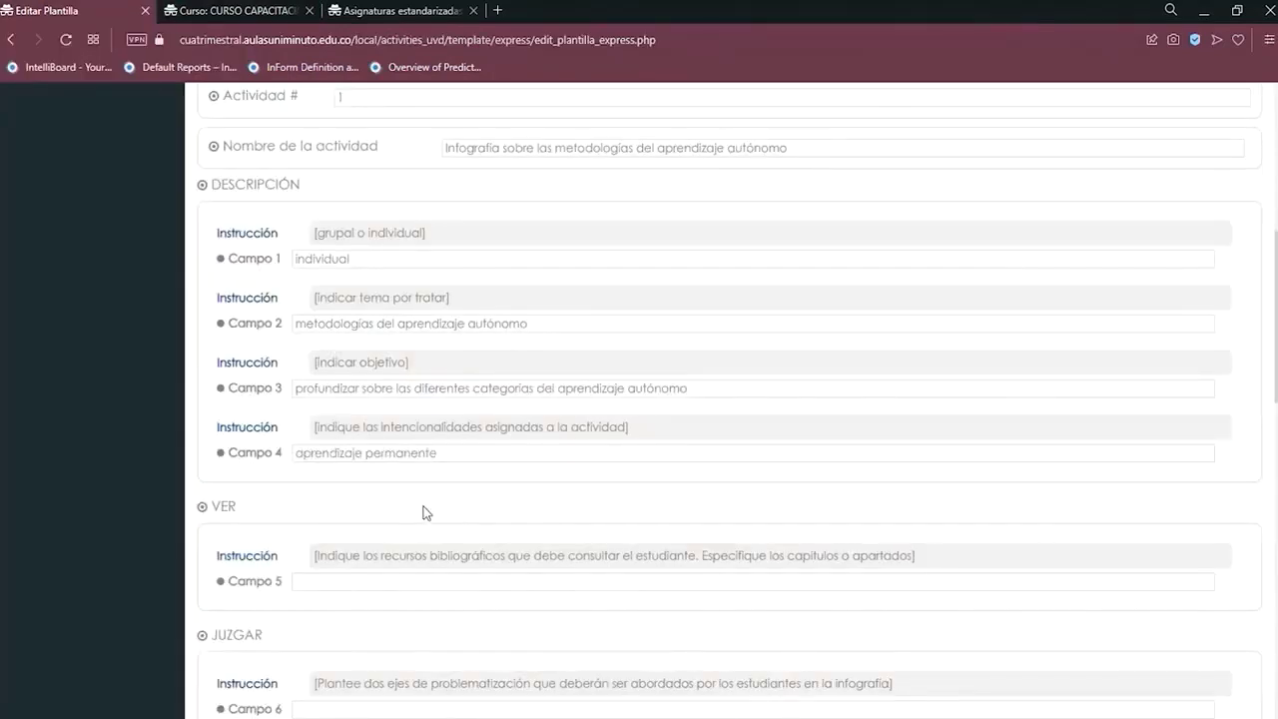
# Review the completed DESCRIPCIÓN fields and the VER instruction about bibliographic resources for Campo 5.
pyautogui.scroll(-2, 422, 512)
pyautogui.scroll(4, 585, 513)
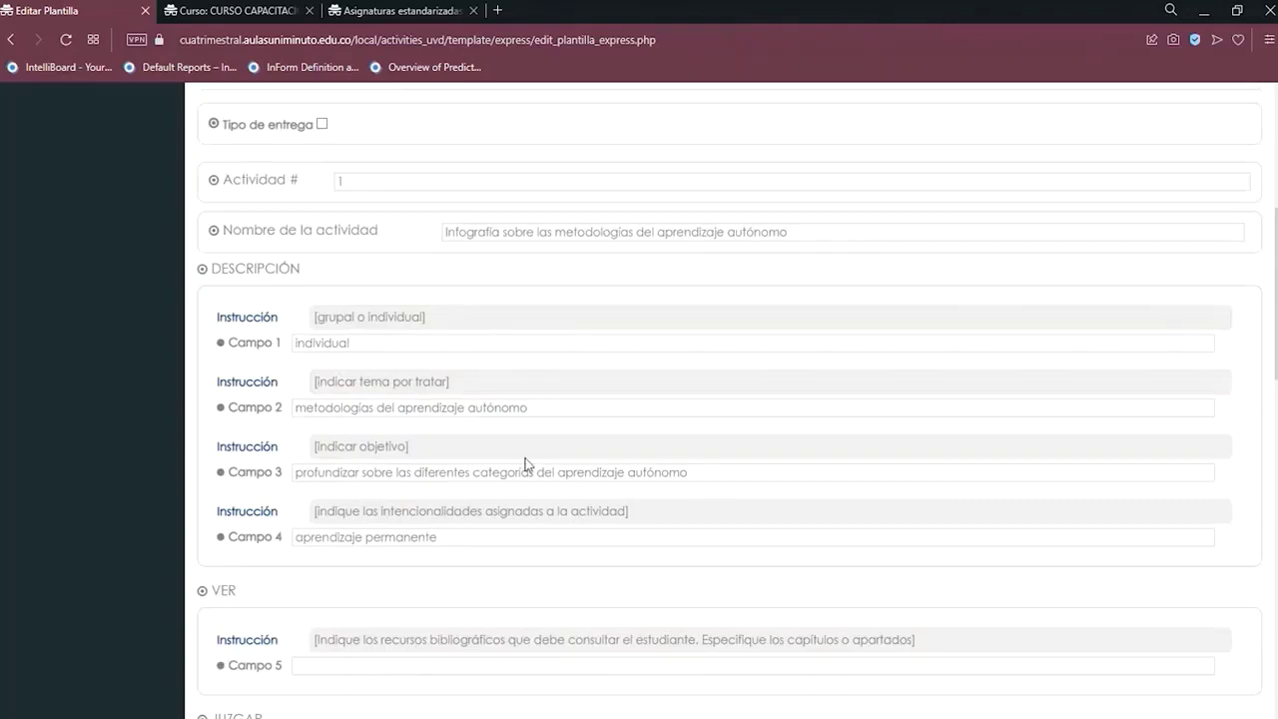
pyautogui.scroll(-1, 527, 465)
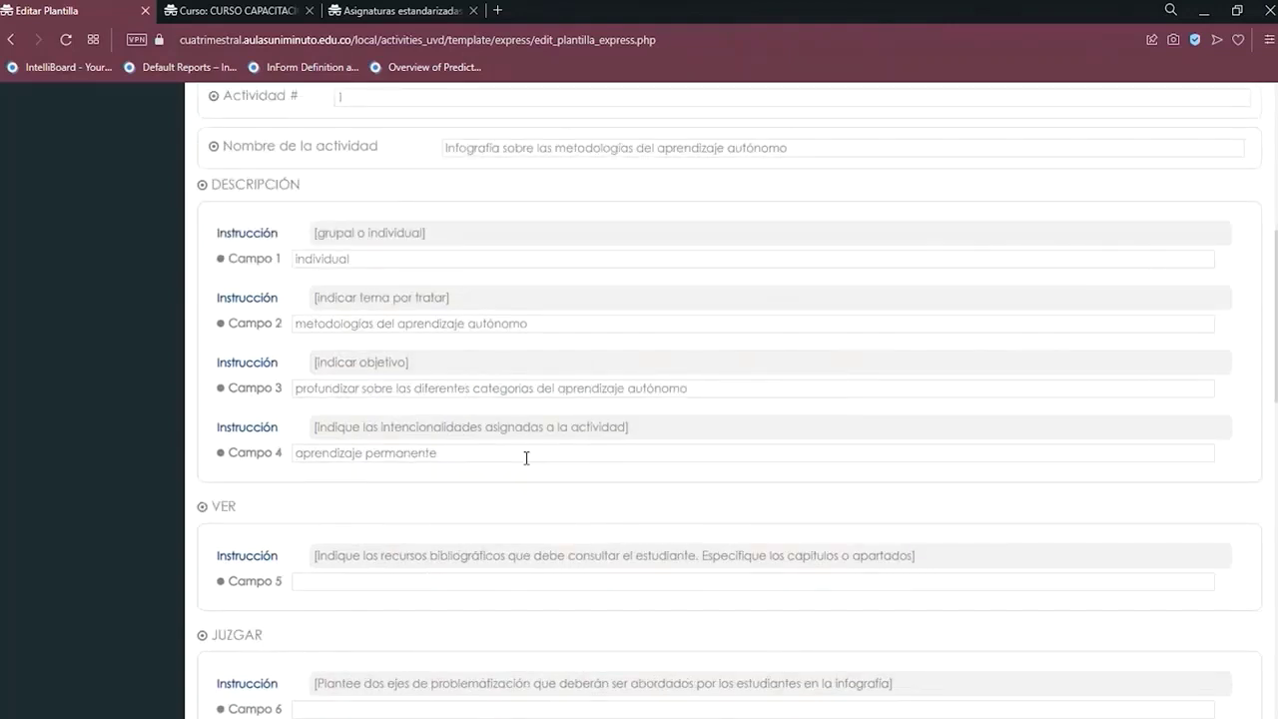
pyautogui.scroll(-1, 526, 459)
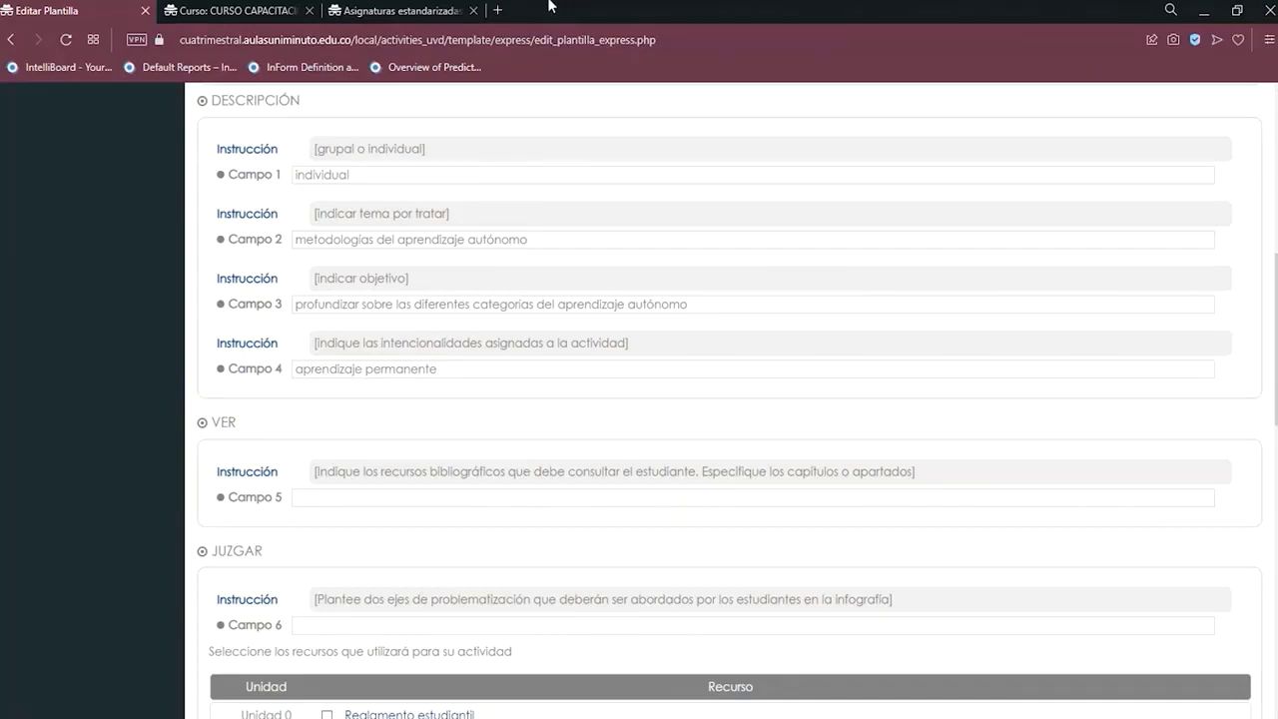
pyautogui.click(369, 504)
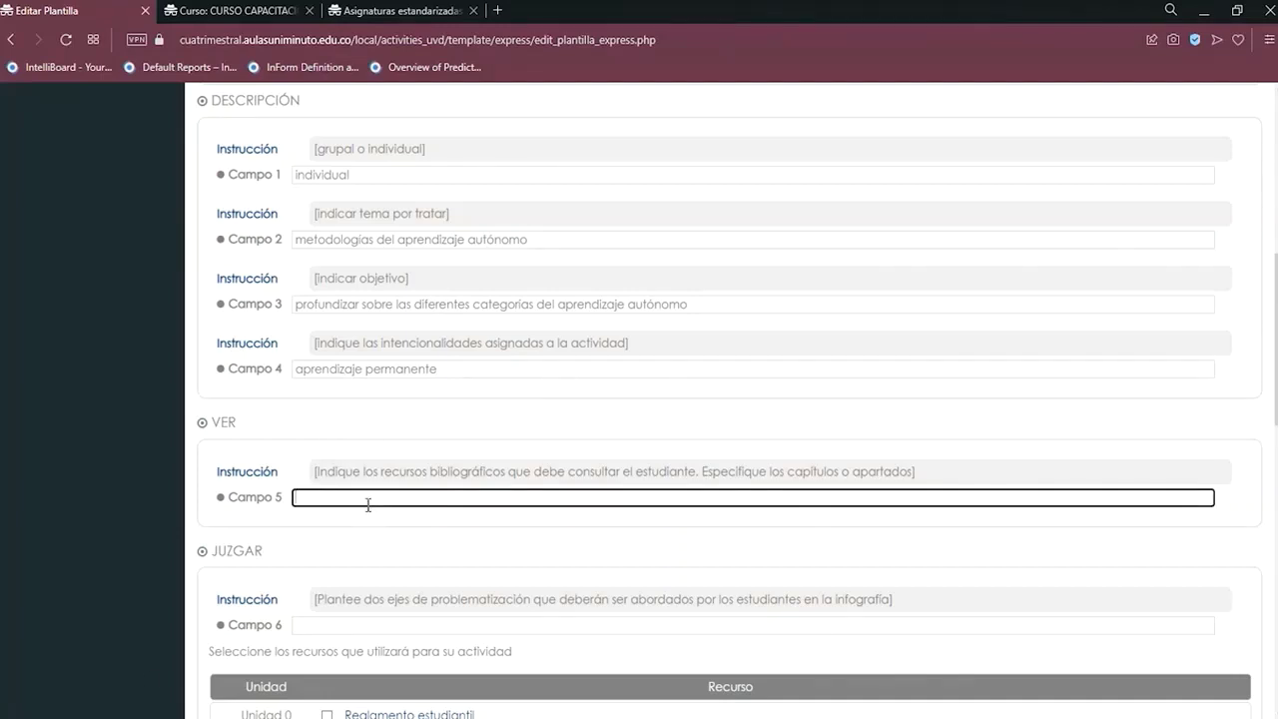
pyautogui.click(320, 471)
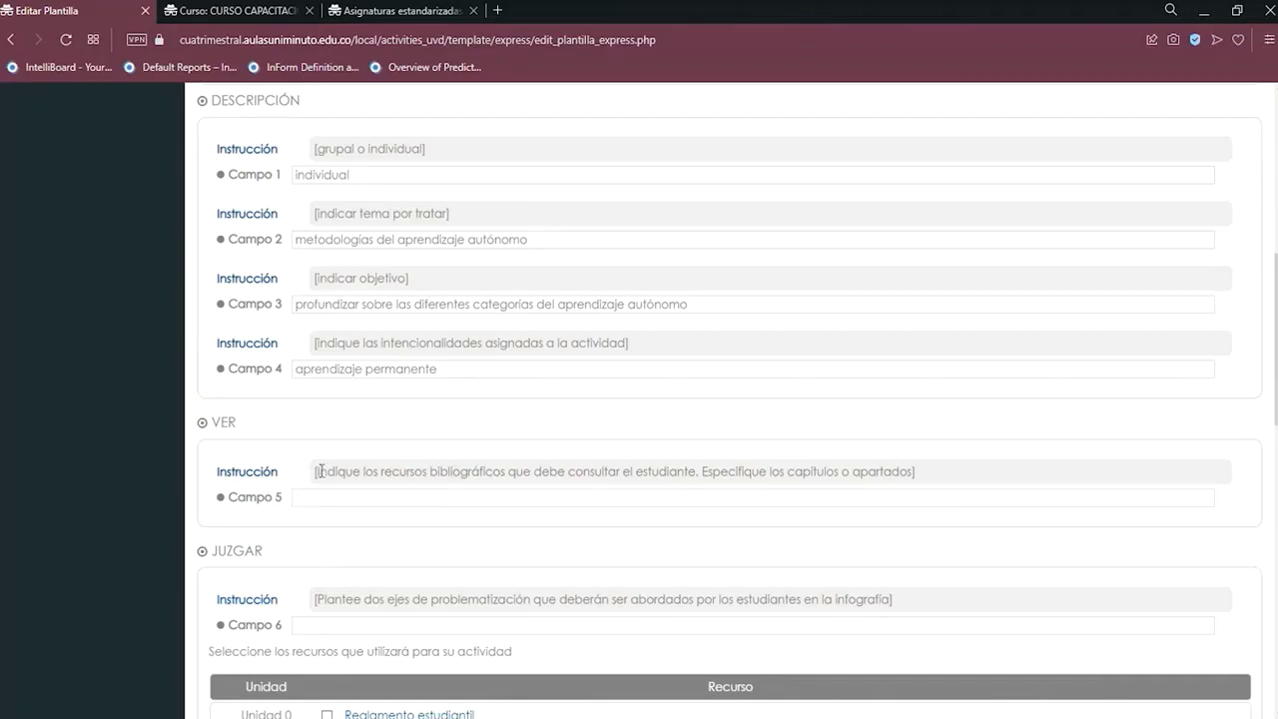
pyautogui.moveTo(320, 470); pyautogui.dragTo(506, 471)
pyautogui.click(397, 474)
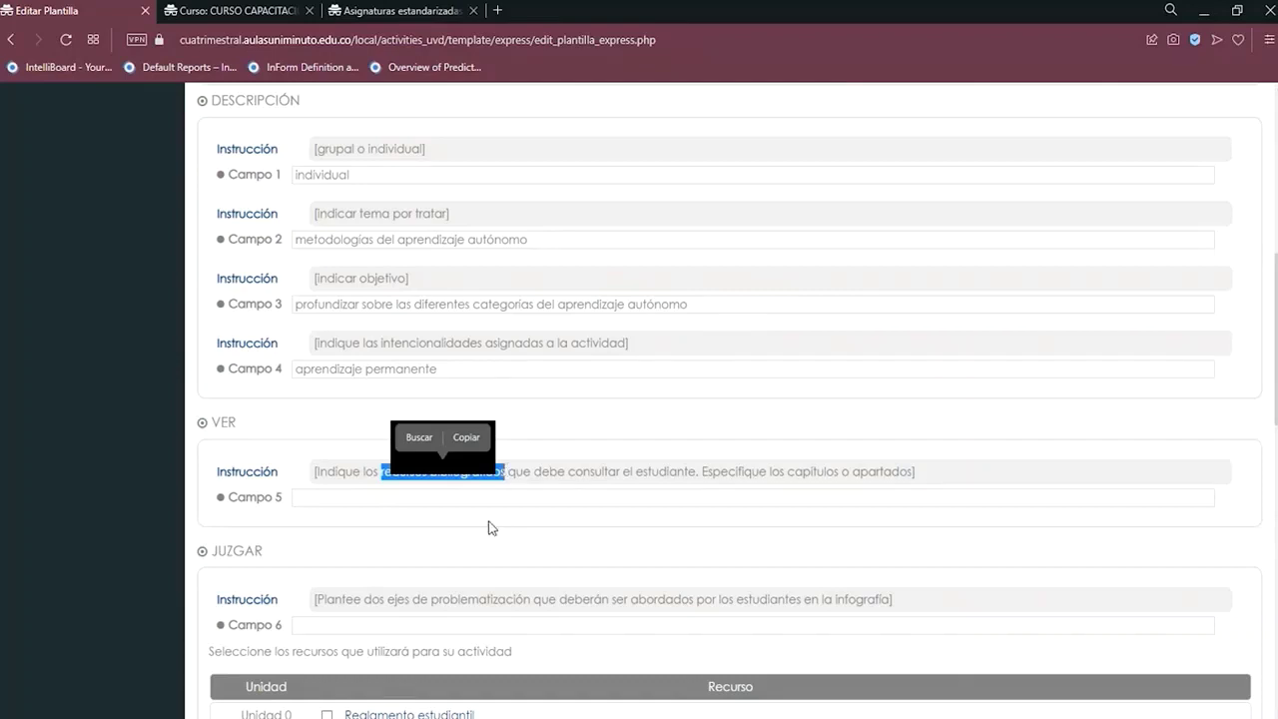
# Open Recursos y medios educativos from the course's Inicio contents to find the bibliographic resources for Campo 5.
pyautogui.scroll(-2, 489, 527)
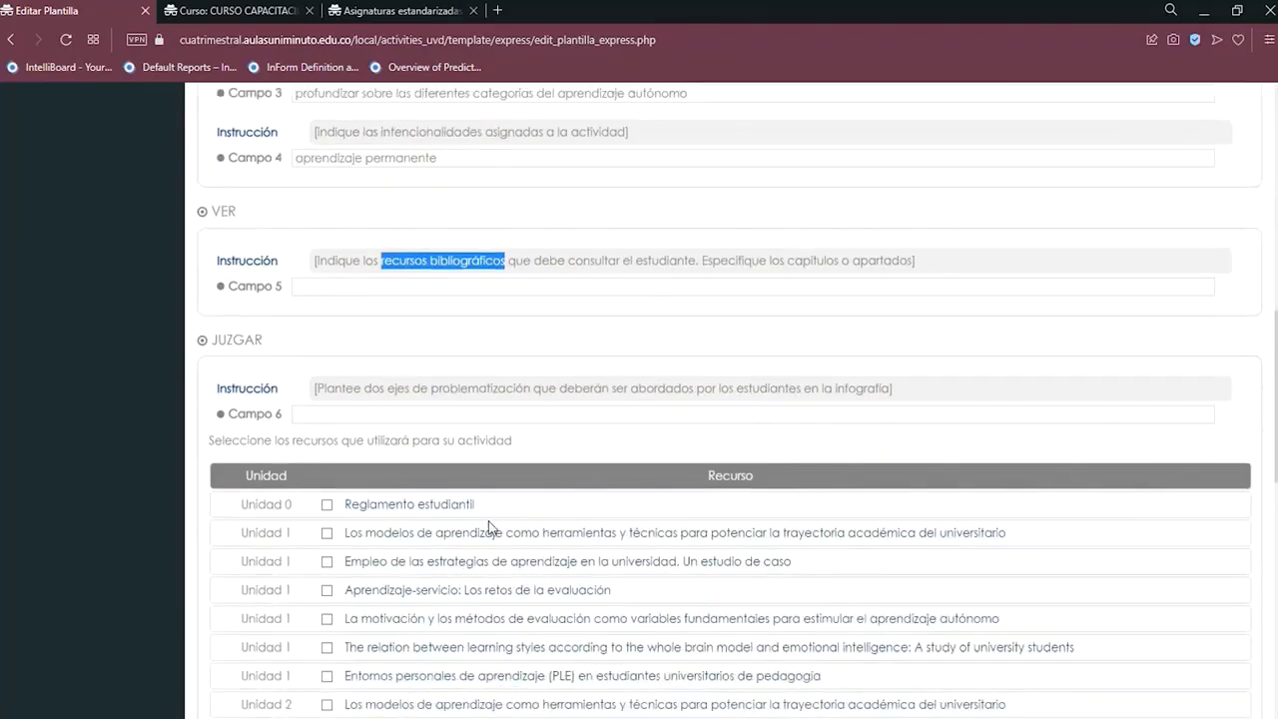
pyautogui.scroll(-1, 489, 527)
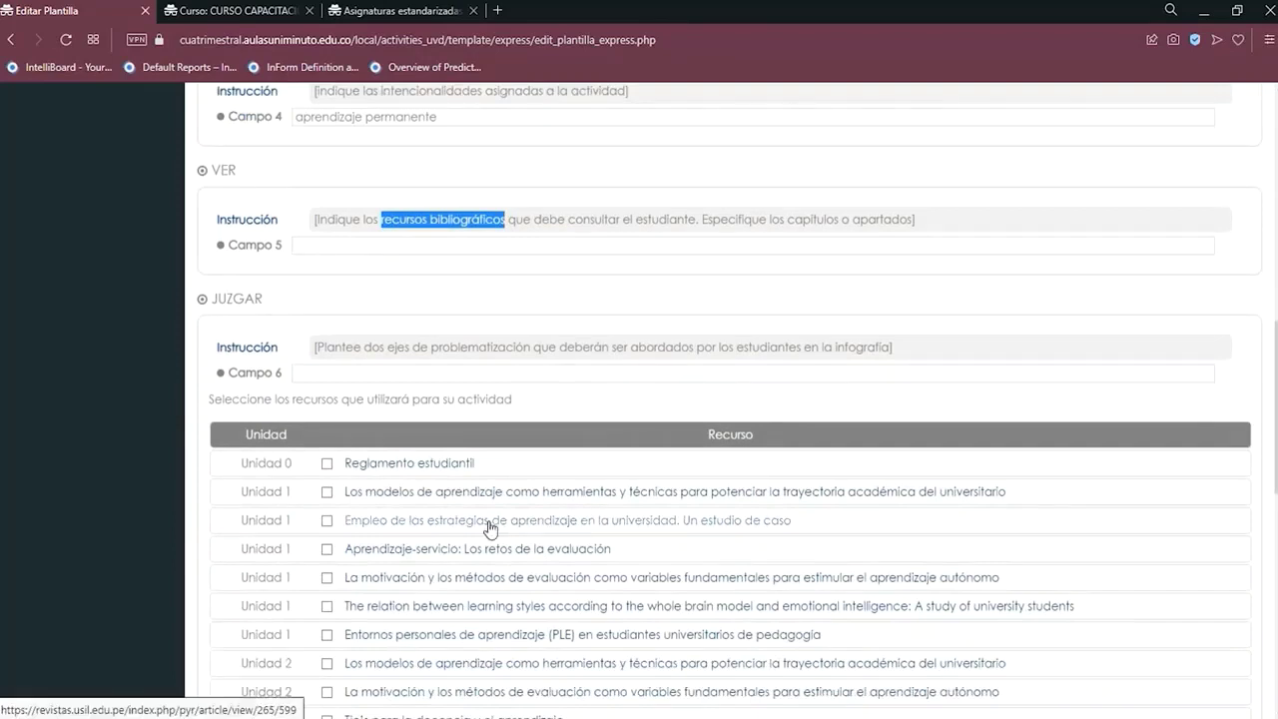
pyautogui.click(314, 242)
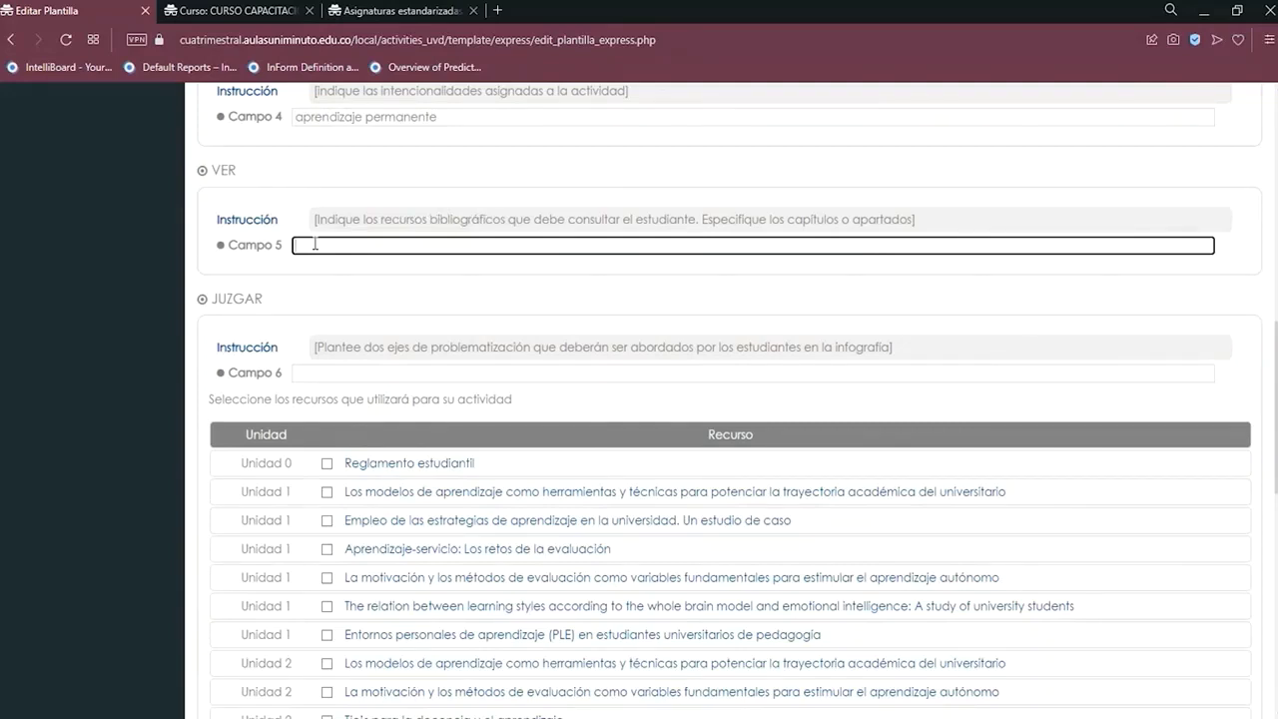
pyautogui.click(222, 12)
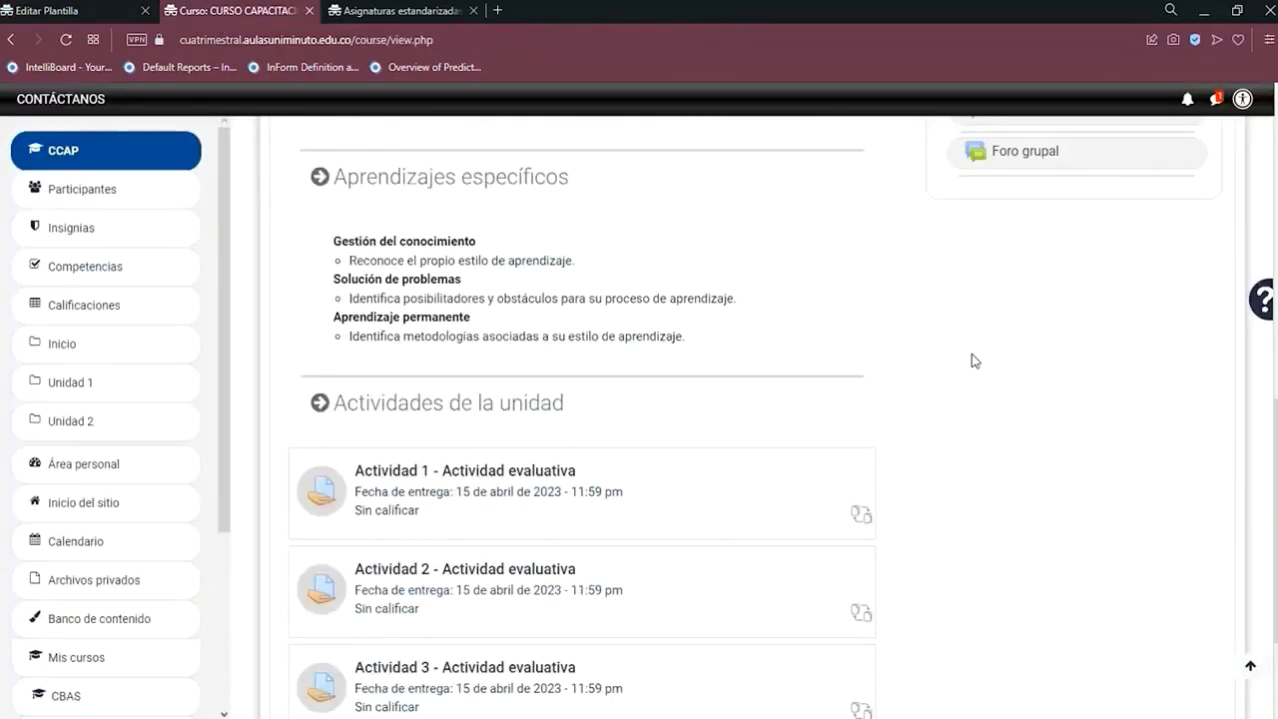
pyautogui.scroll(5, 983, 367)
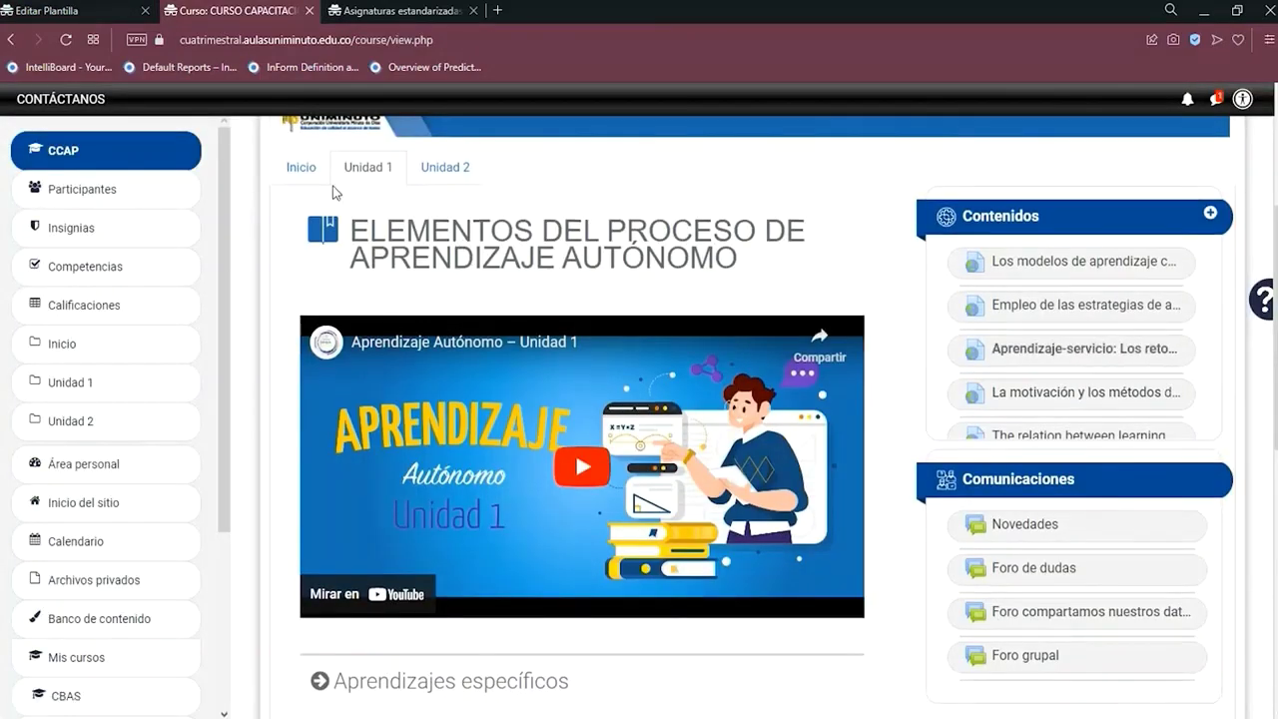
pyautogui.click(320, 180)
pyautogui.scroll(-3, 1013, 428)
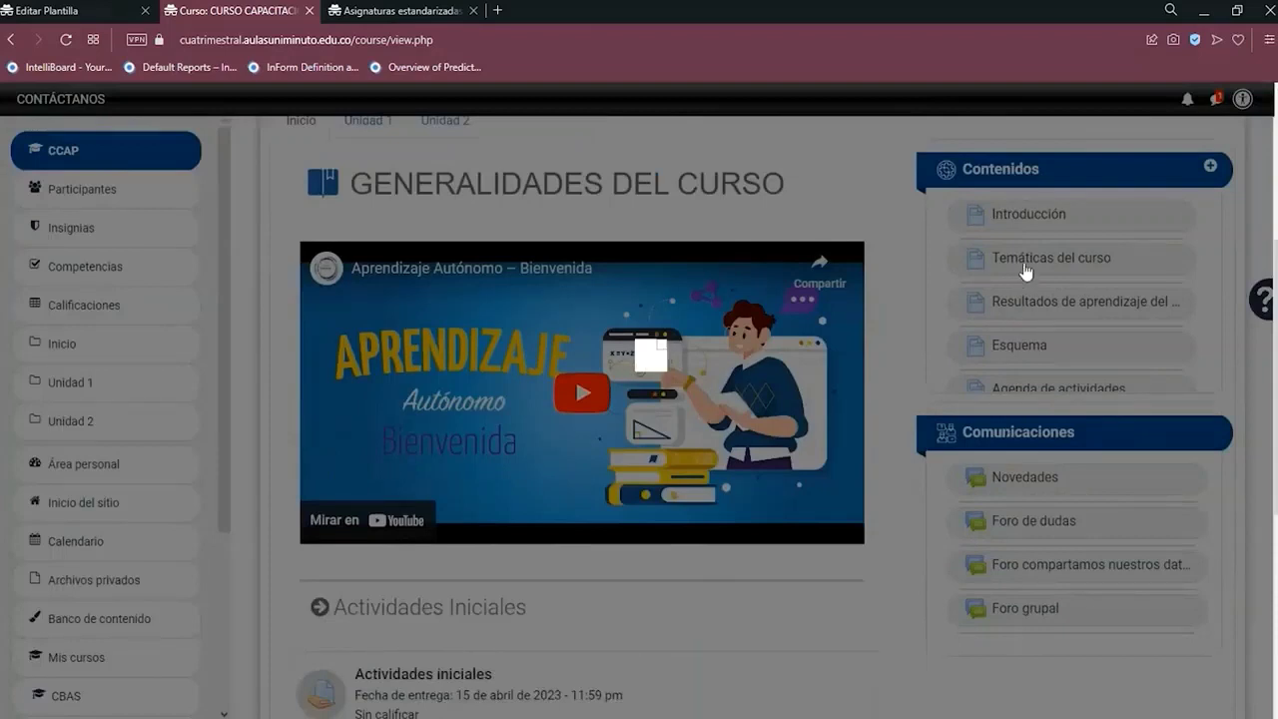
pyautogui.scroll(-3, 1029, 262)
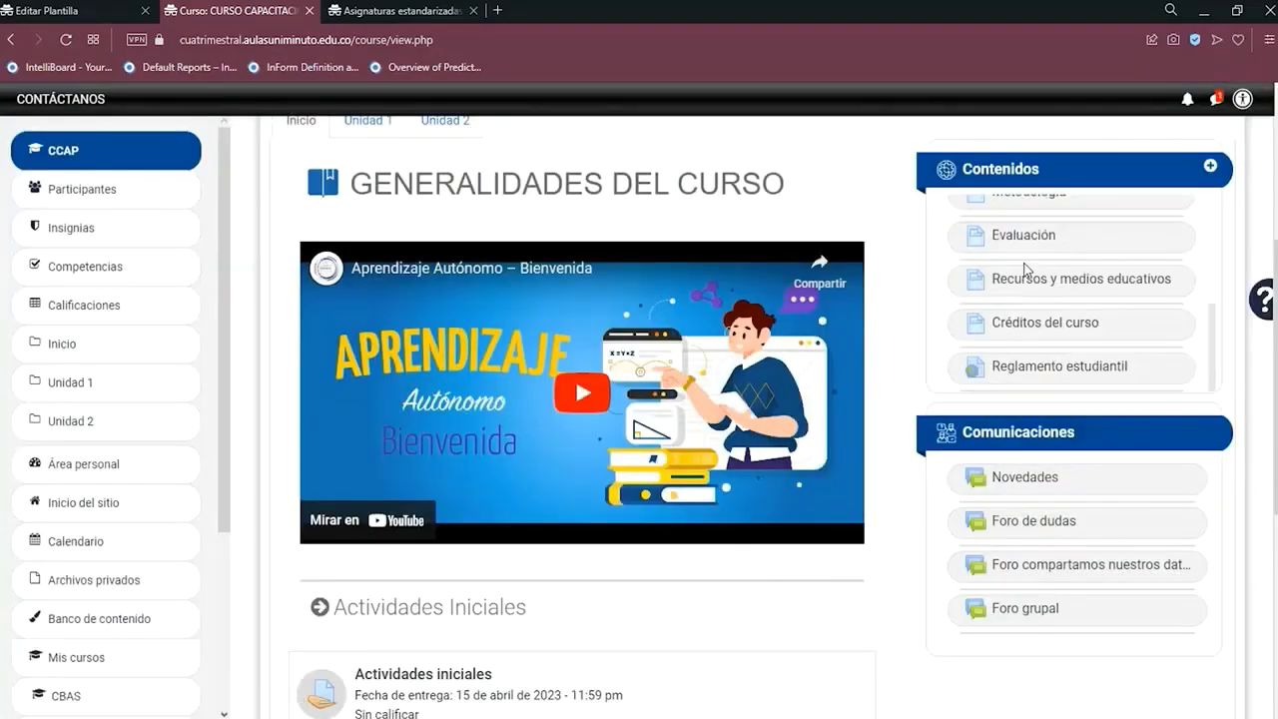
pyautogui.click(1024, 279)
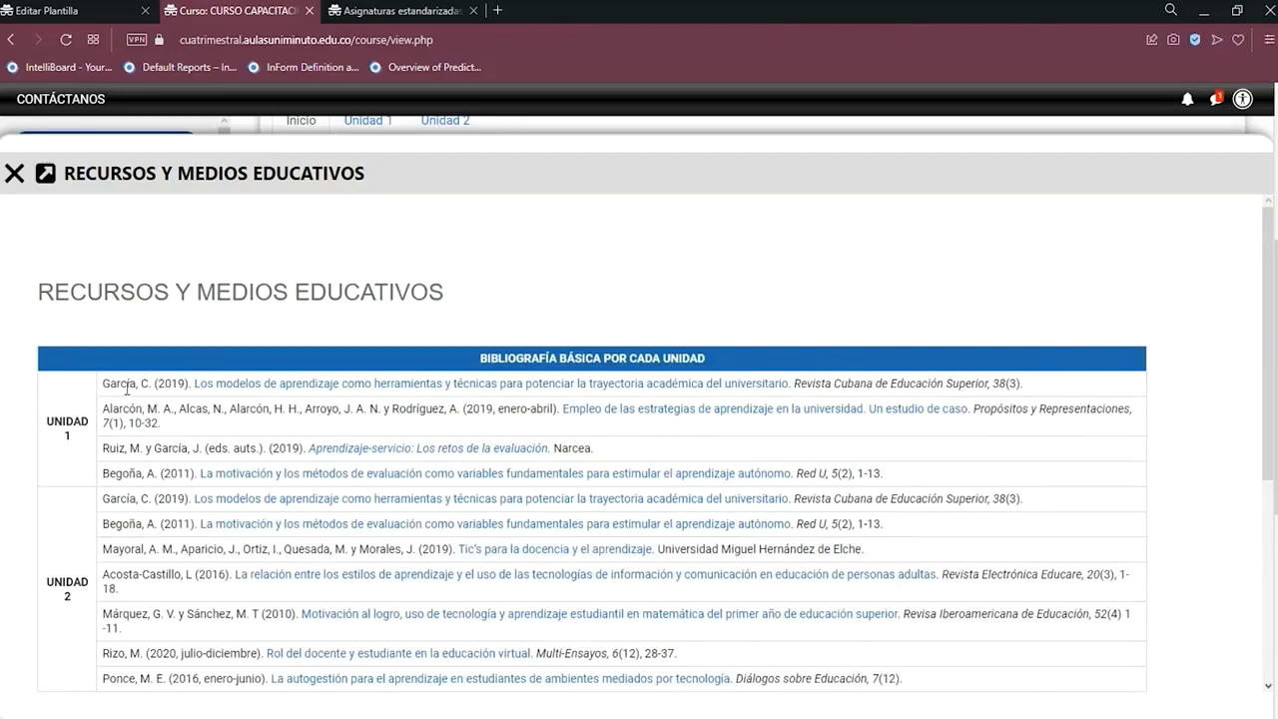
# Highlight the first Unidad 1 reference in the basic bibliography, then open its resource page and article link.
pyautogui.moveTo(102, 390); pyautogui.dragTo(1023, 389)
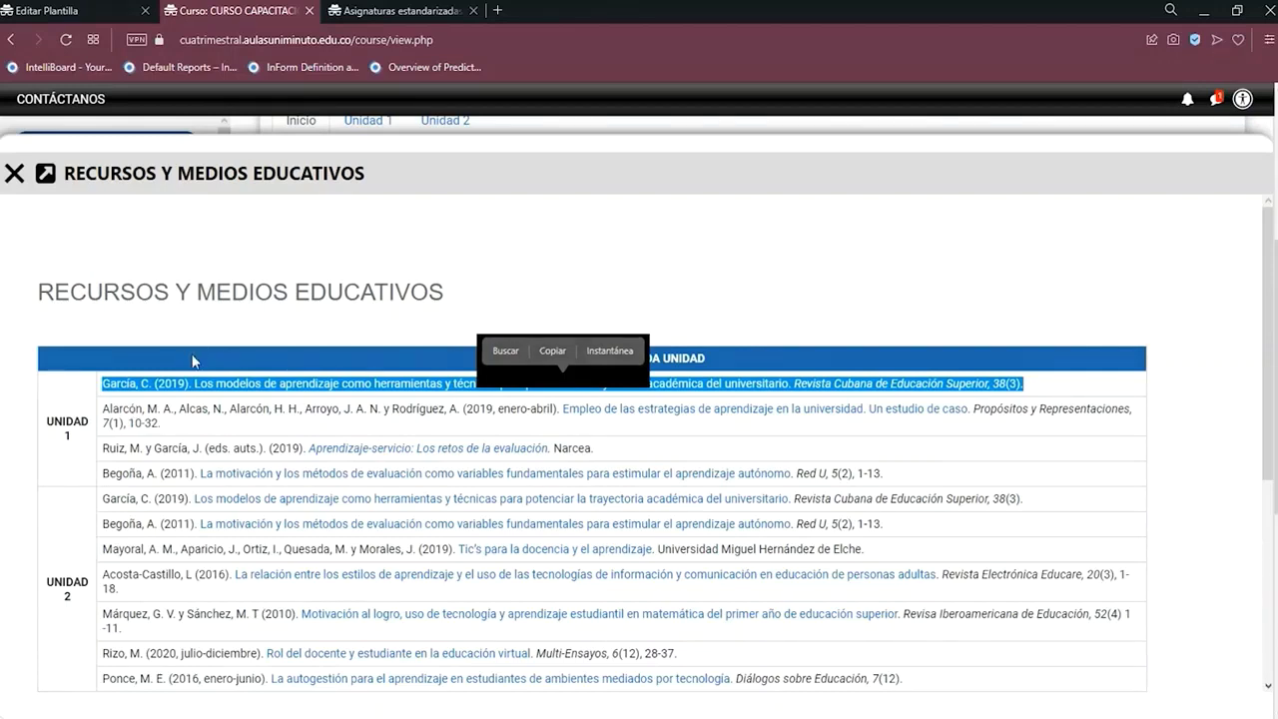
pyautogui.click(227, 385)
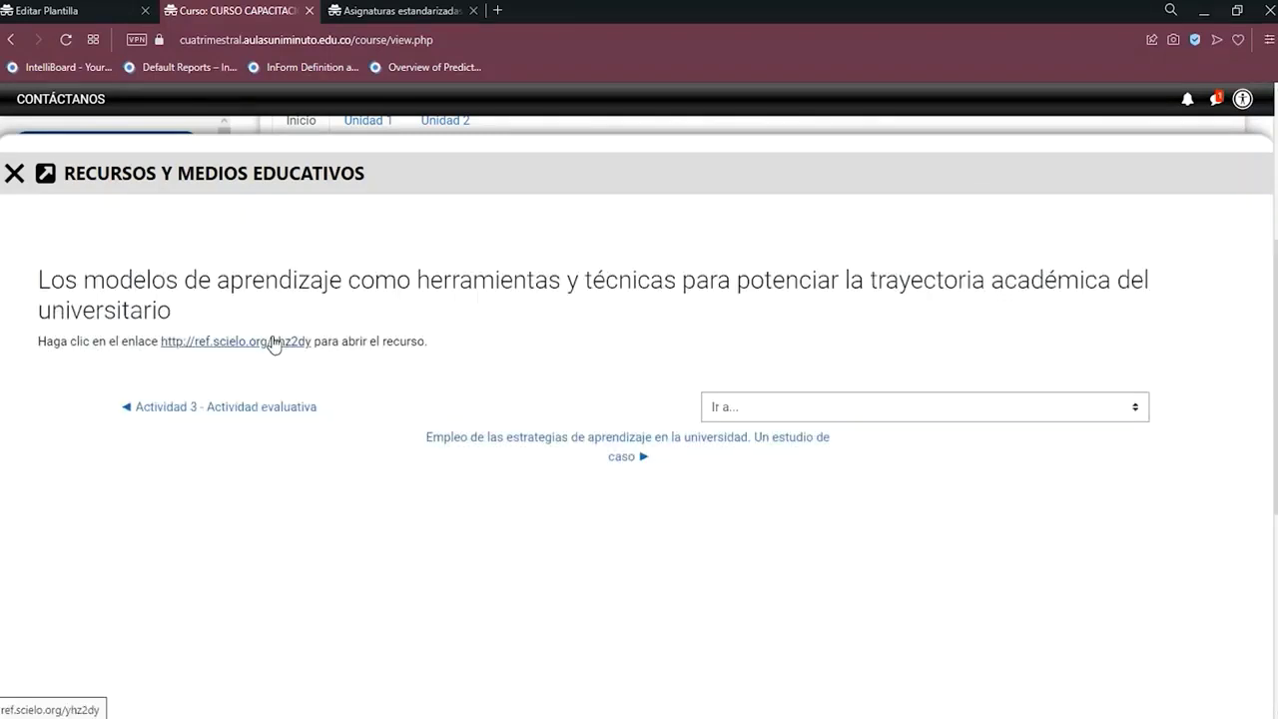
pyautogui.click(273, 343)
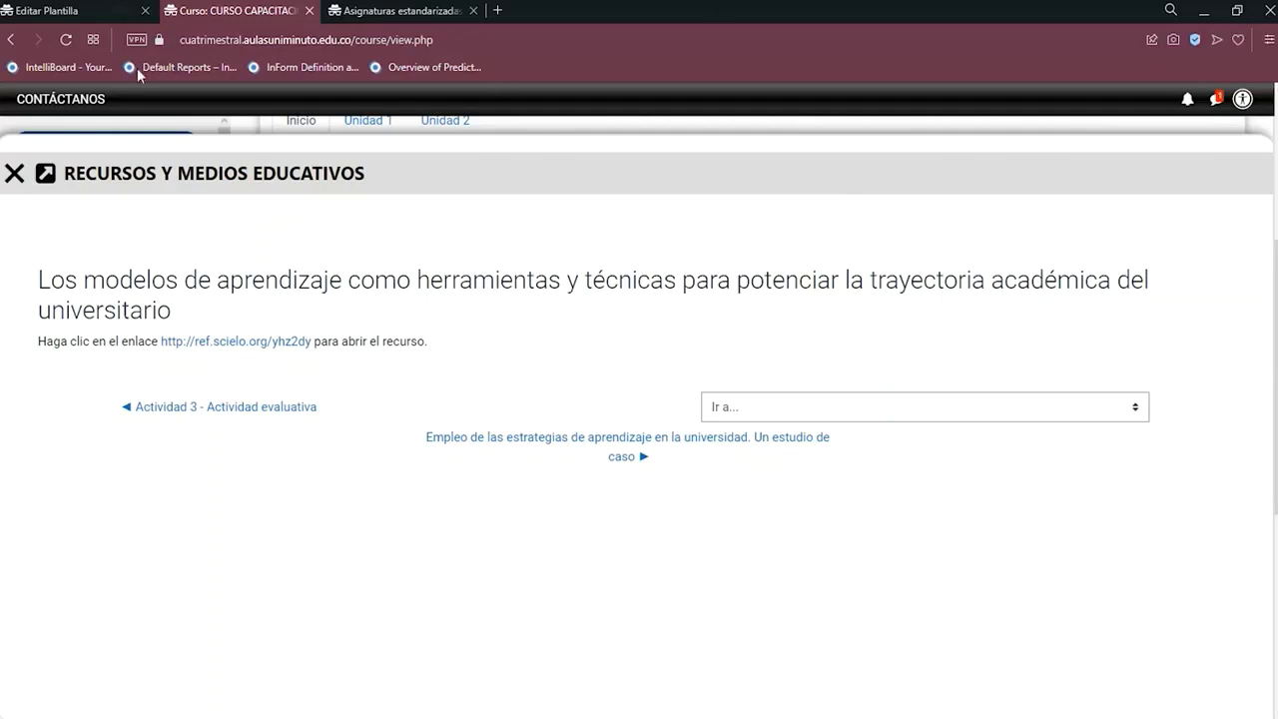
# Copy the title "Los modelos de aprendizaje como herramientas y técnicas para potenciar la trayectoria académica del universitario" from the resource page.
pyautogui.click(103, 15)
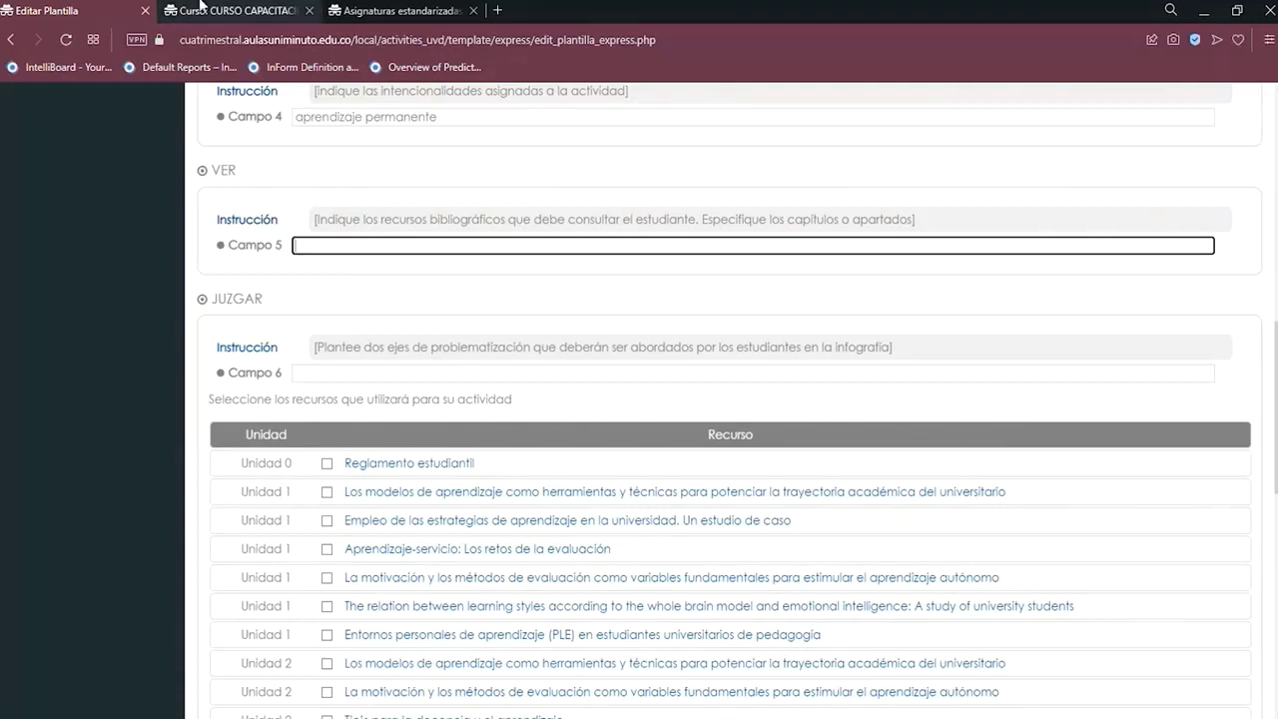
pyautogui.click(240, 11)
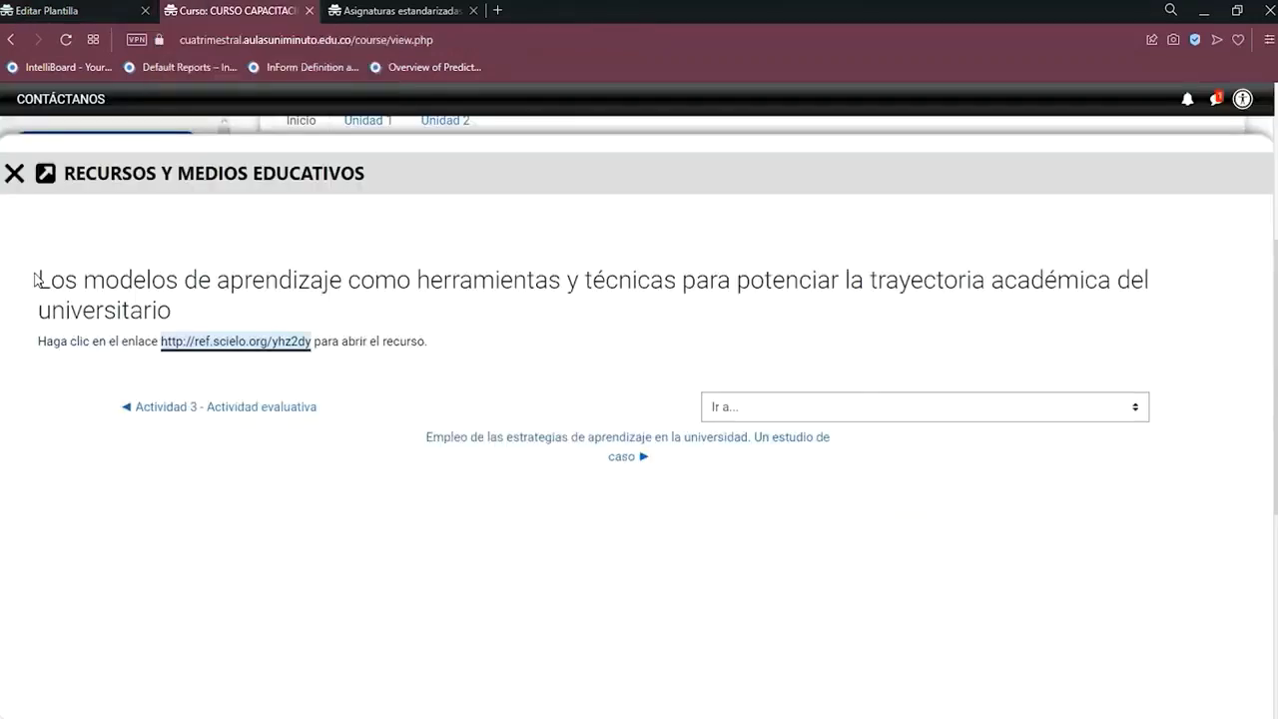
pyautogui.moveTo(36, 281); pyautogui.dragTo(175, 305)
pyautogui.hotkey('ctrl', 'c')
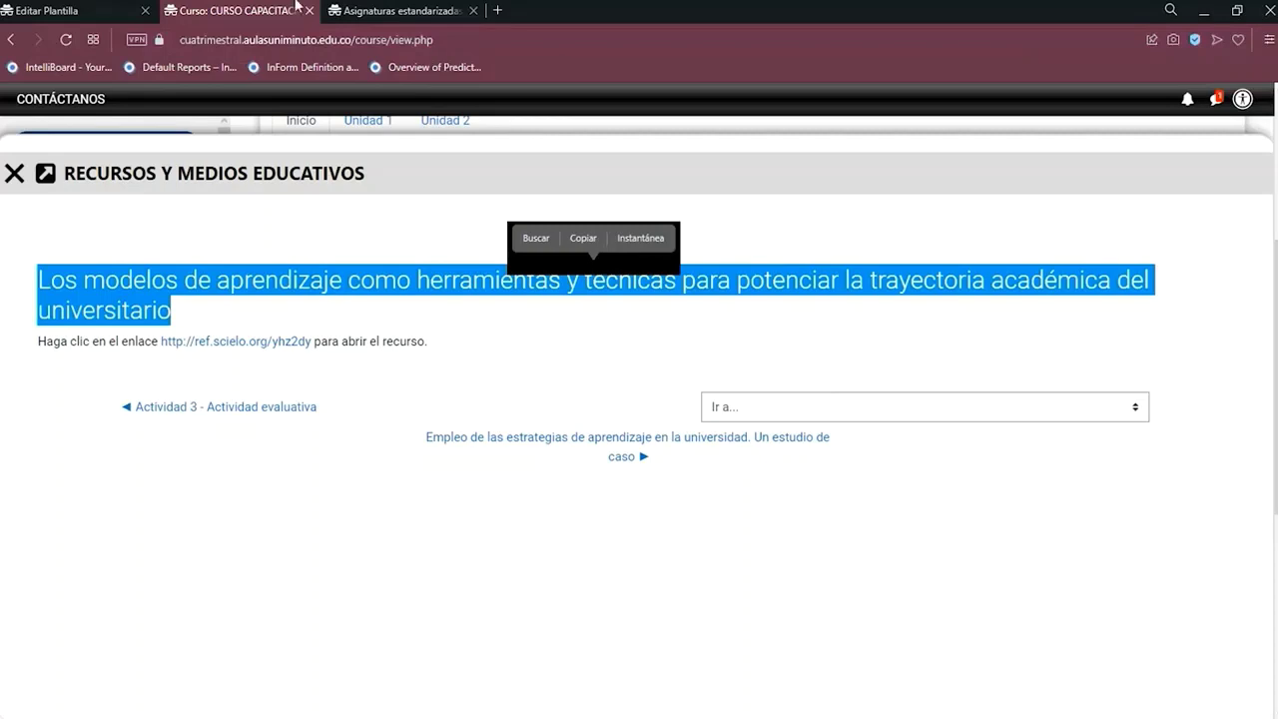
# Return to the template and fill Campo 5 with "el artículo" followed by the copied resource title.
pyautogui.click(328, 18)
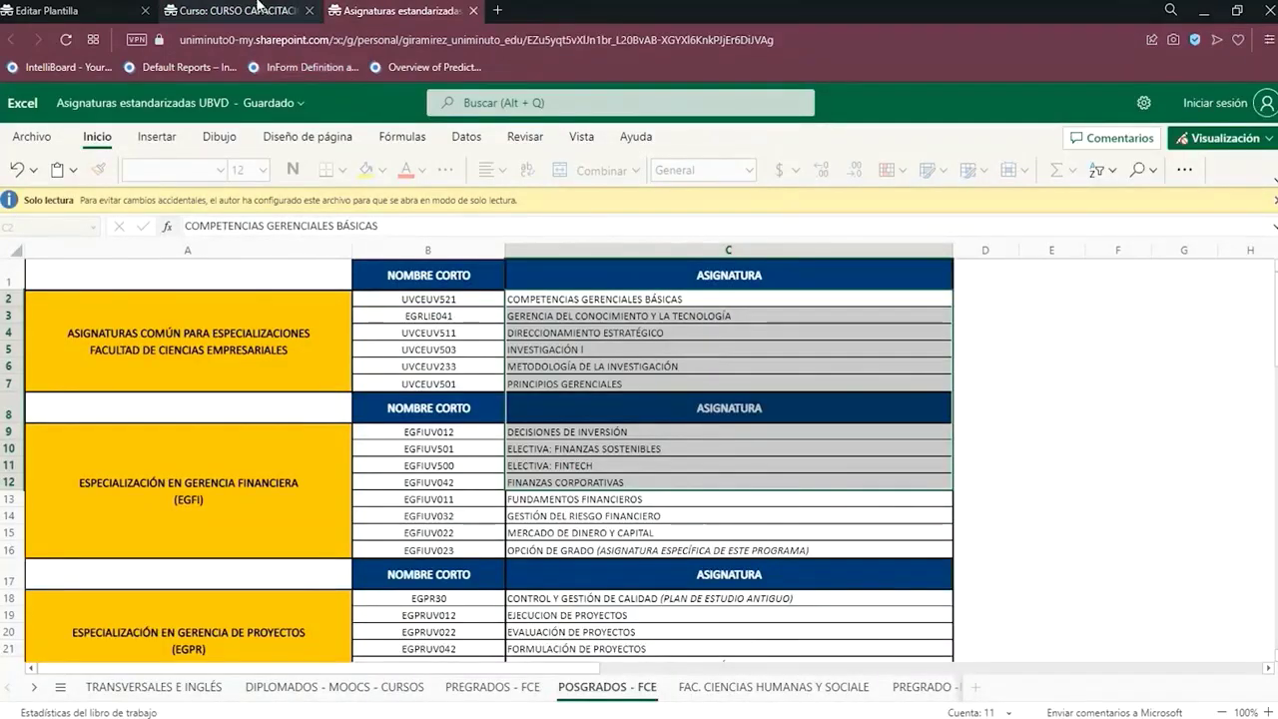
pyautogui.click(258, 12)
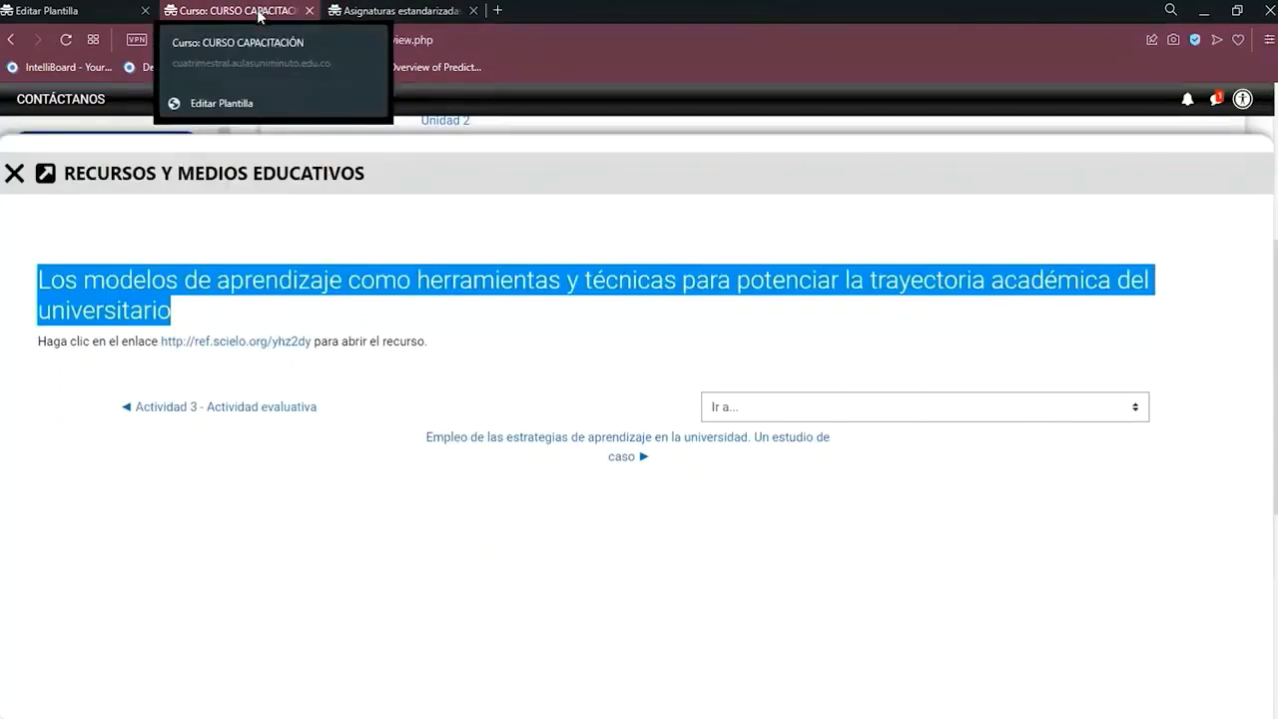
pyautogui.click(272, 103)
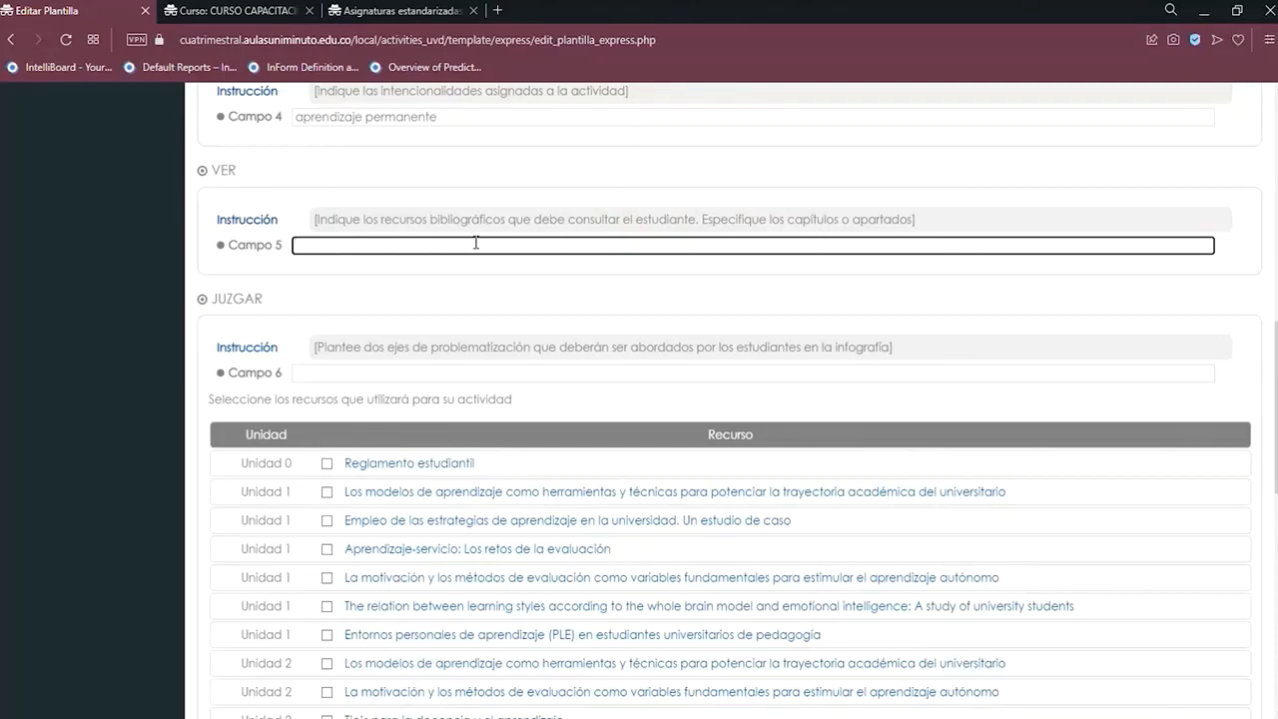
pyautogui.write('el artículo')
pyautogui.click(394, 240)
pyautogui.hotkey('ctrl', 'v')
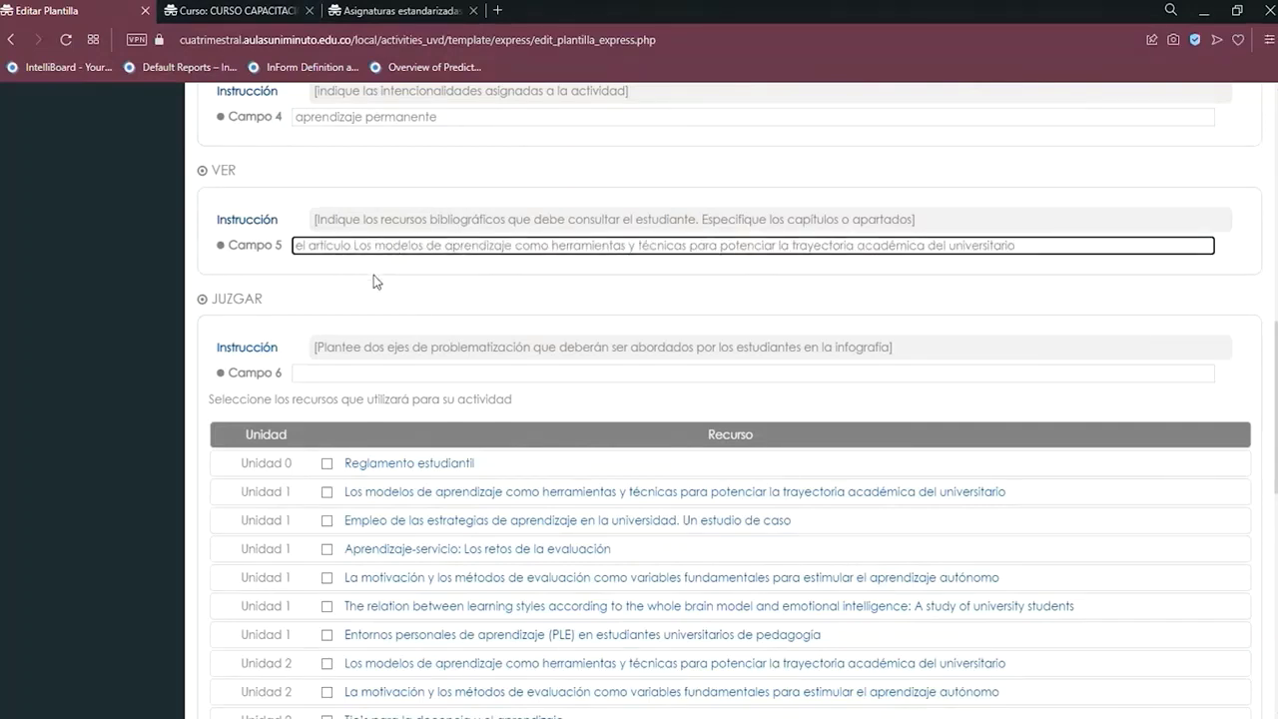
# Make the pasted title in Campo 5 start with lowercase "los" and select the matching Unidad 1 resource for the activity.
pyautogui.press('BackSpace')
pyautogui.write('l')
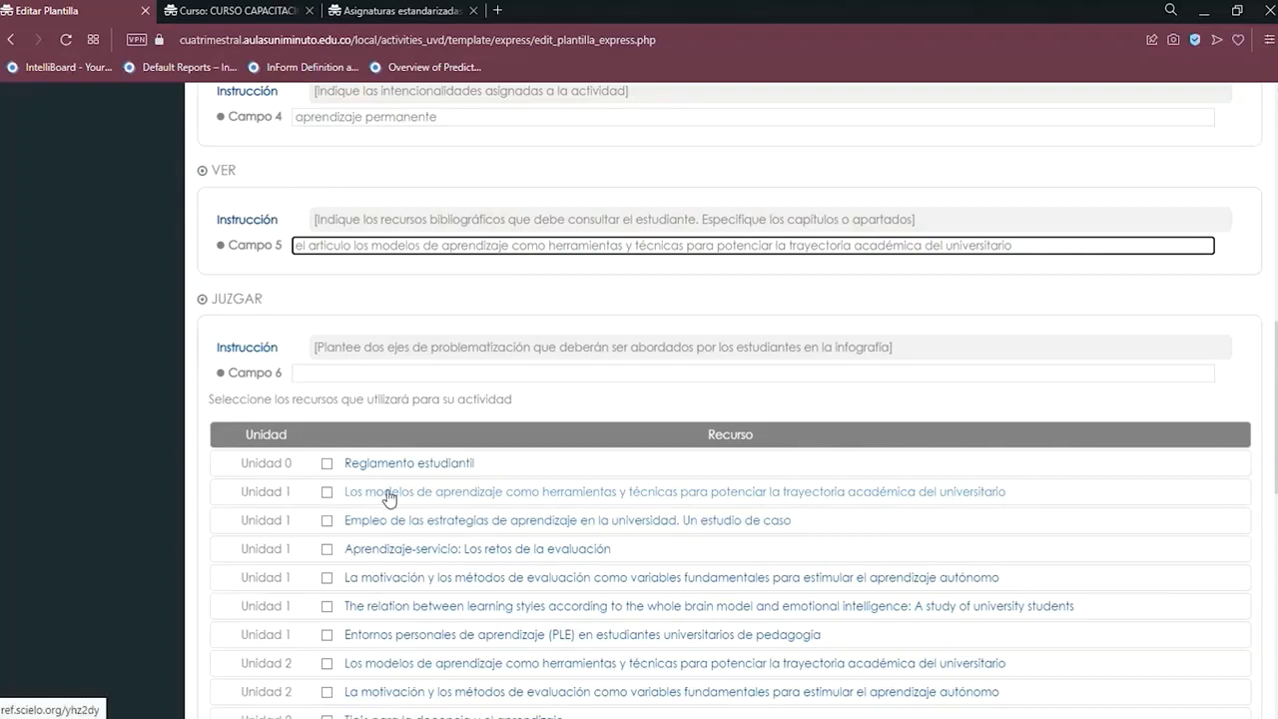
pyautogui.click(328, 493)
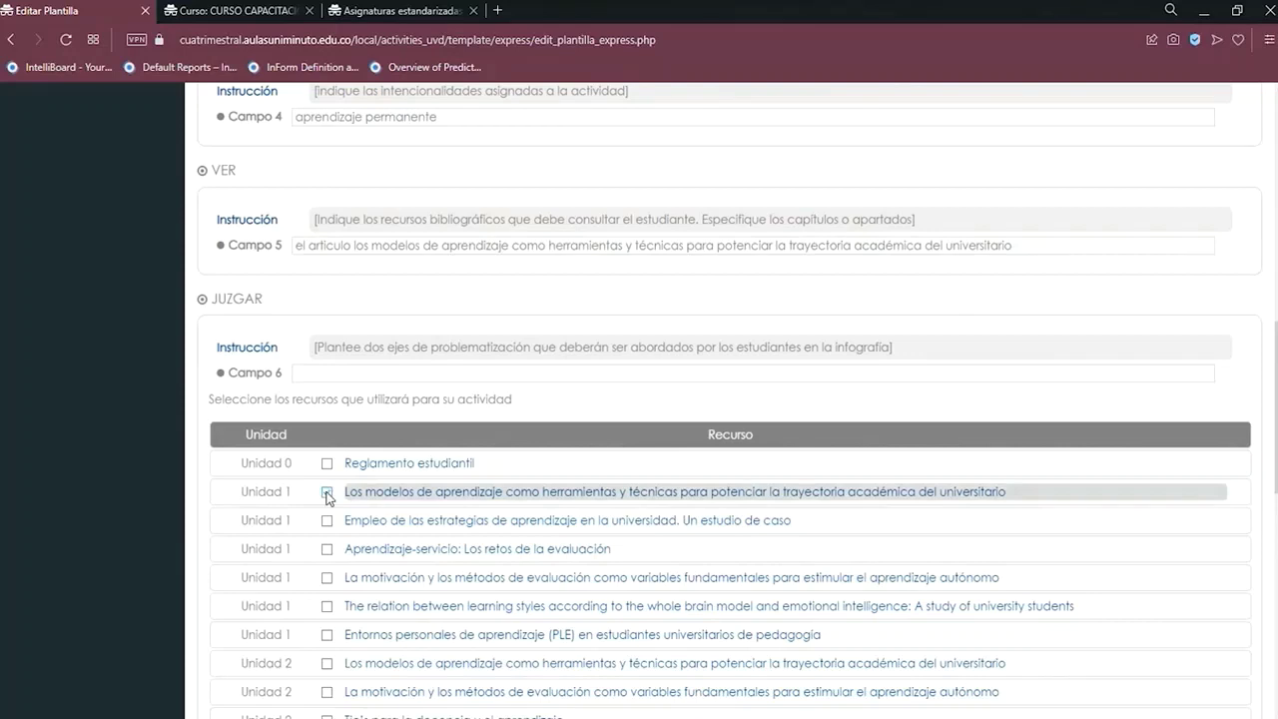
pyautogui.scroll(-1, 327, 495)
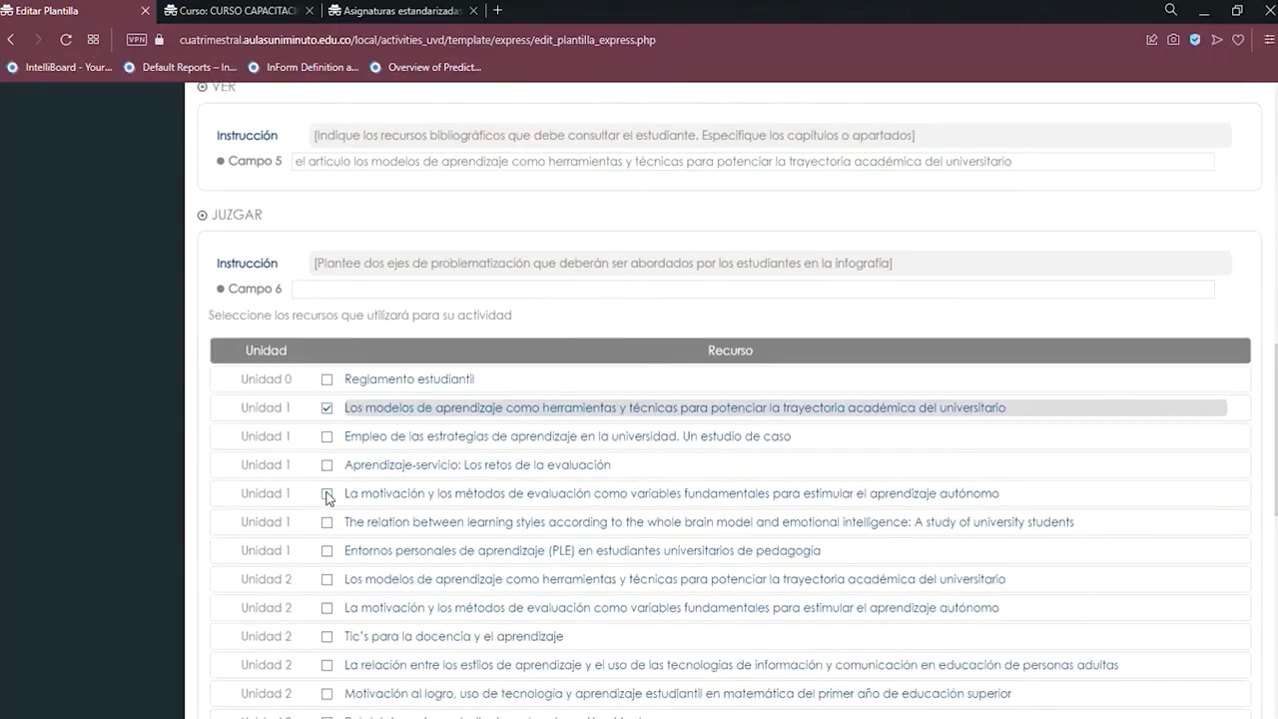
# Enter "que tipo de metodologías permiten afianzar el aprendizaje autónomo" as the problematization axis in Campo 6.
pyautogui.moveTo(349, 263); pyautogui.dragTo(520, 271)
pyautogui.click(516, 291)
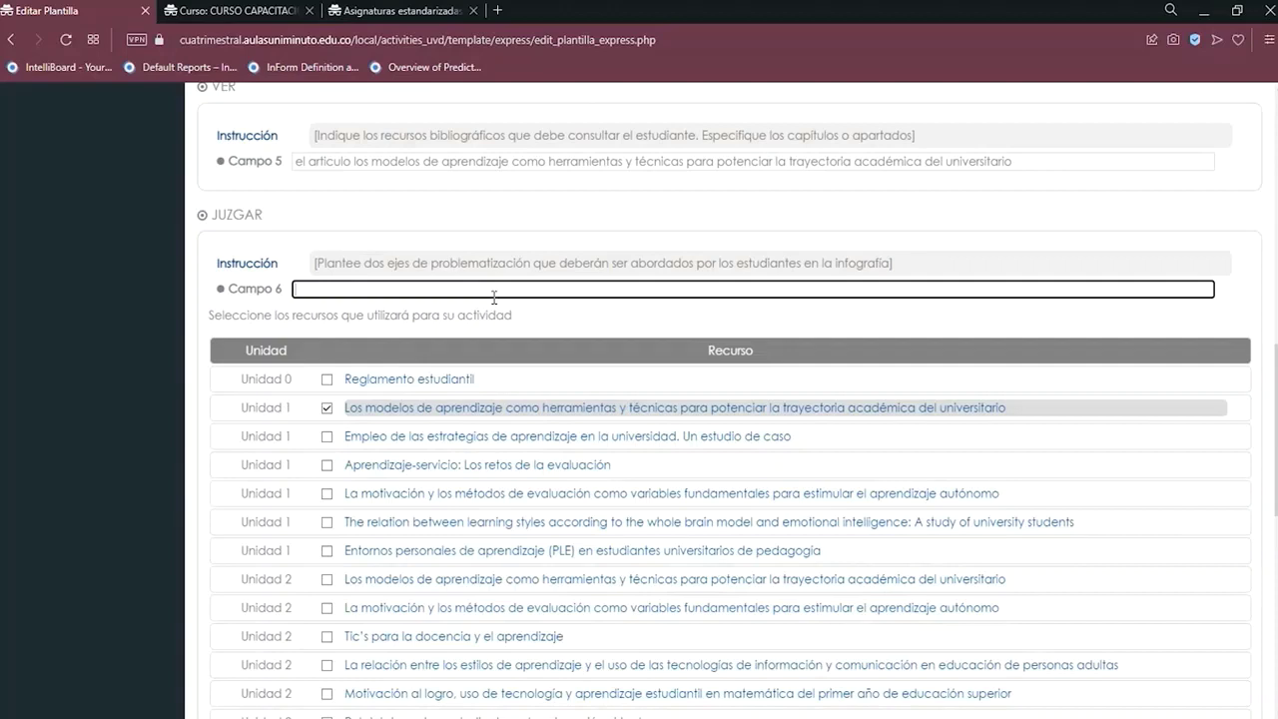
pyautogui.write('que tipo de metodolog')
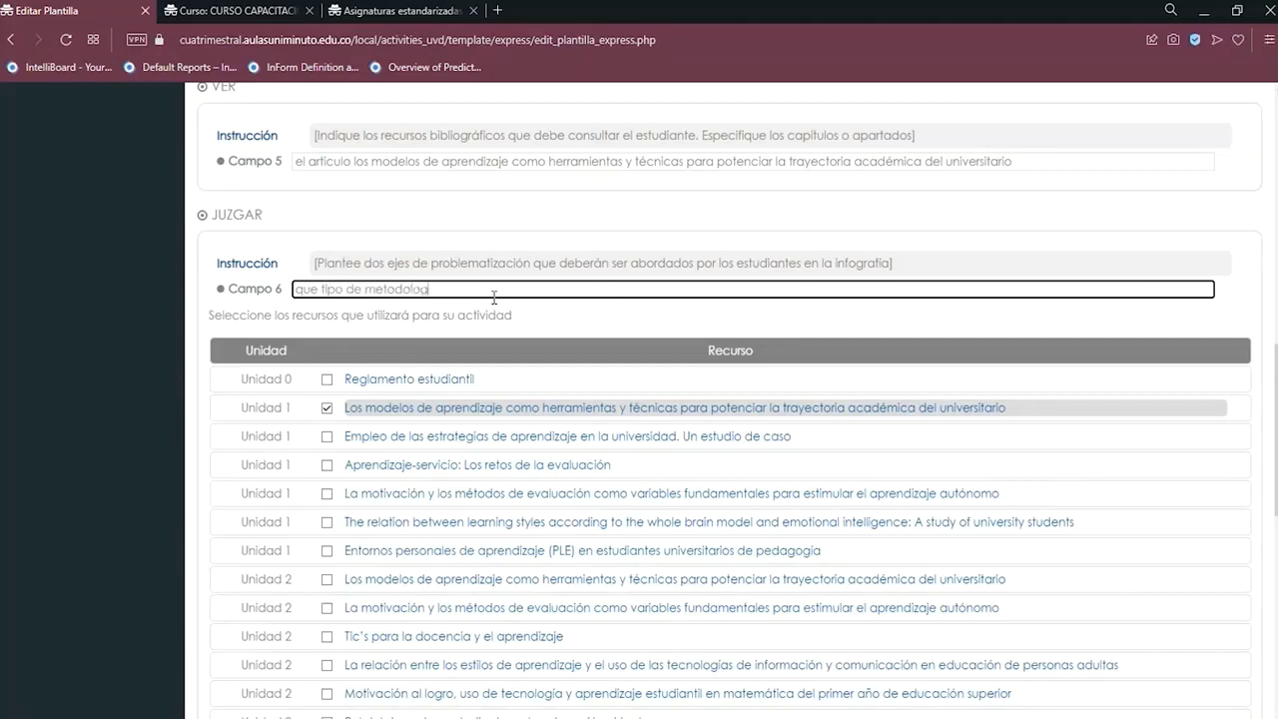
pyautogui.write('pias permiten')
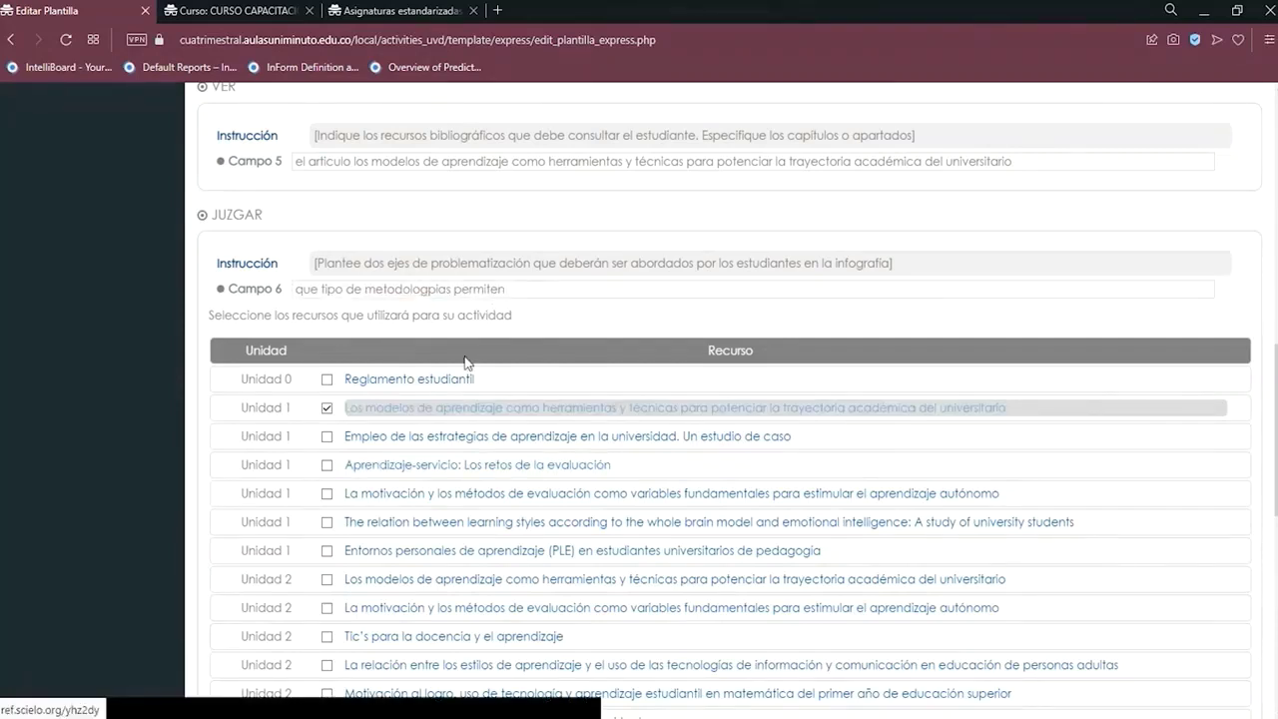
pyautogui.click(426, 290)
pyautogui.press('BackSpace')
pyautogui.press('Delete')
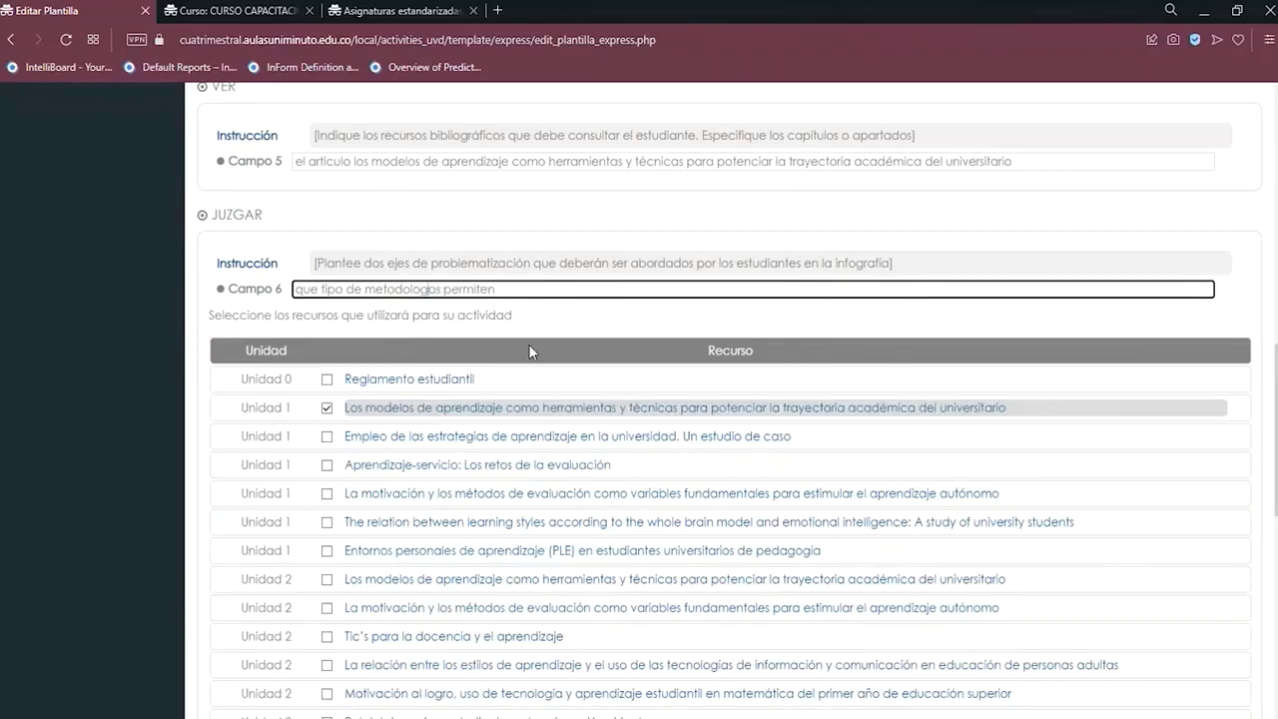
pyautogui.write('i')
pyautogui.click(521, 289)
pyautogui.write('afianzar el')
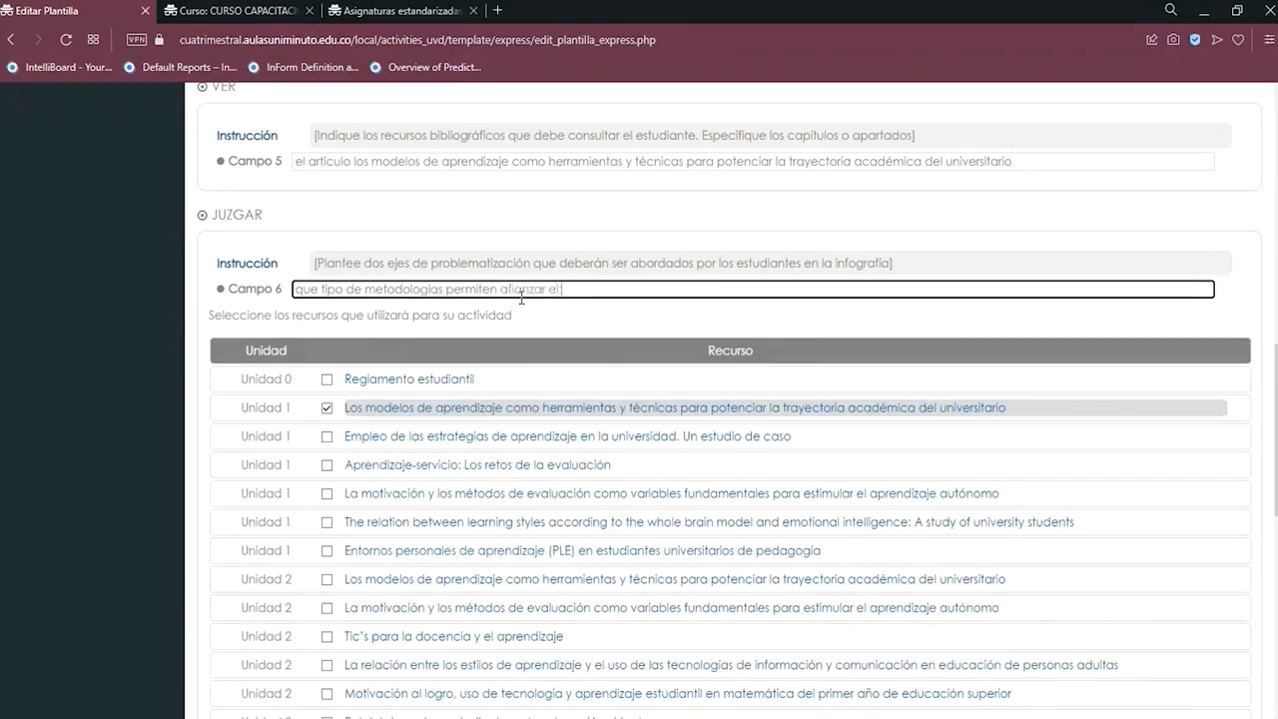
pyautogui.write(' aprendizaje autónomo')
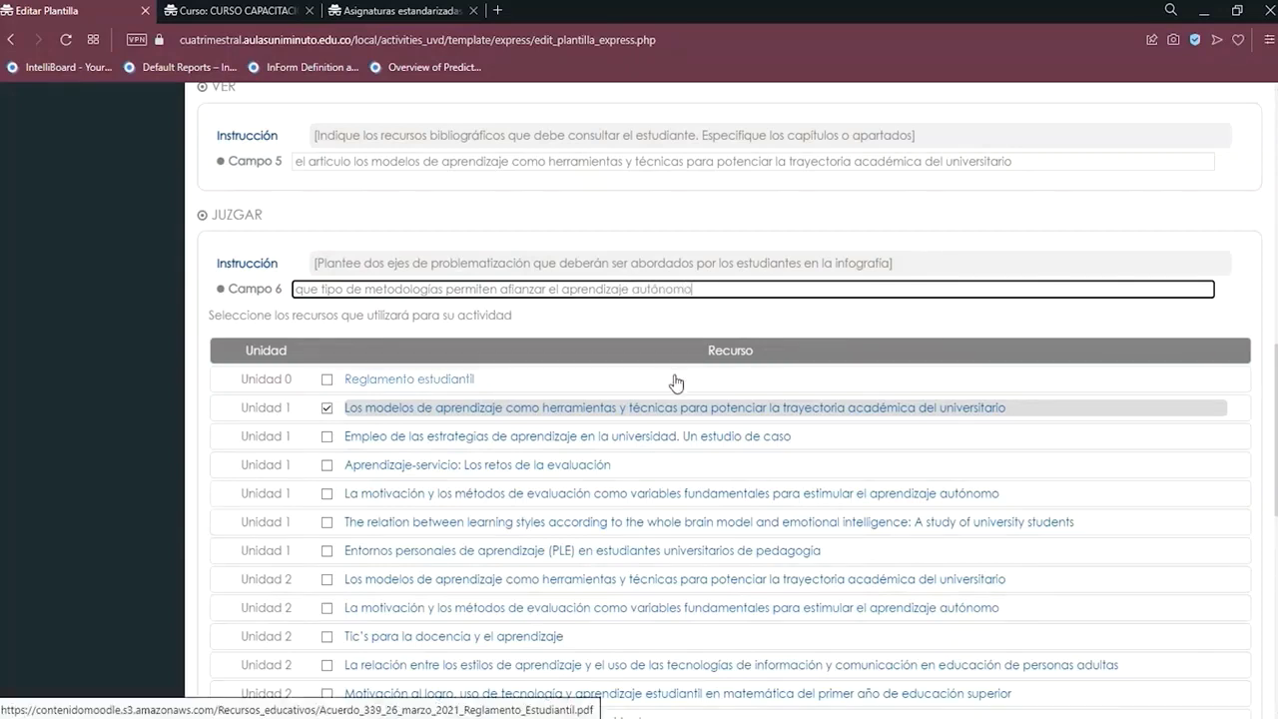
pyautogui.click(1188, 557)
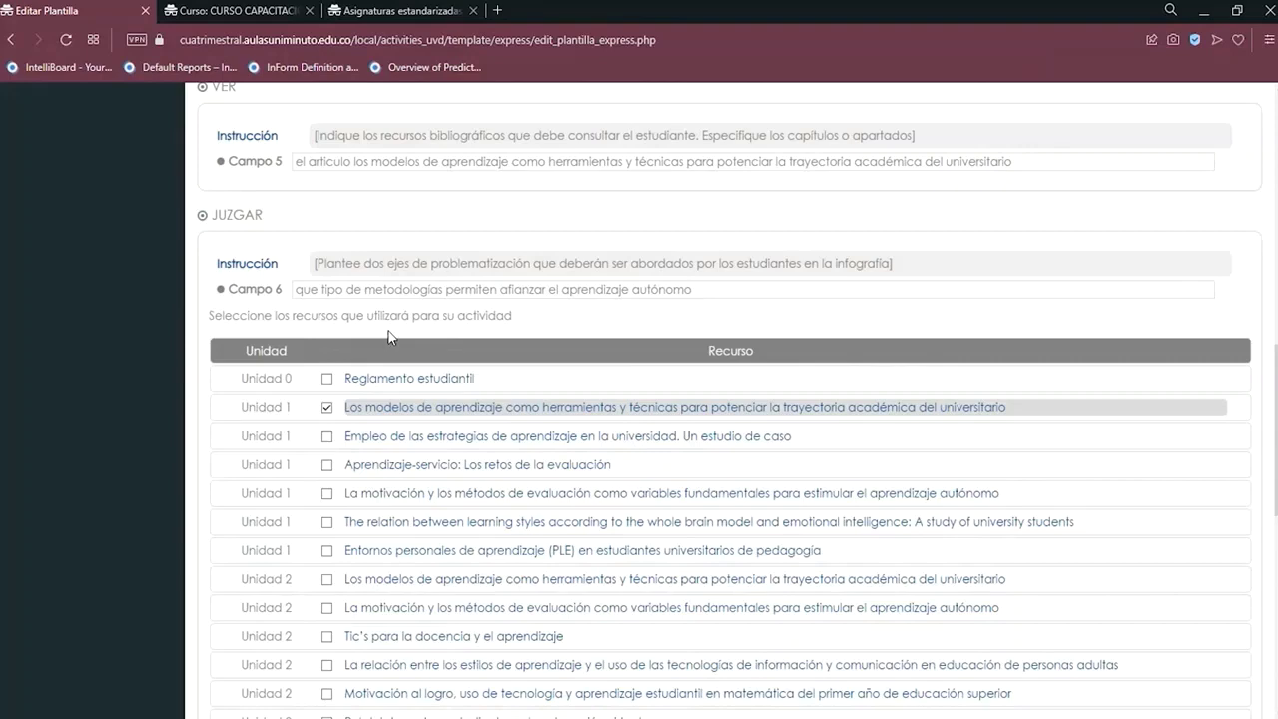
# Review the selected resource, the bibliography entries, the annexes section and the Campo 7 instruction under ACTUAR.
pyautogui.scroll(-3, 486, 442)
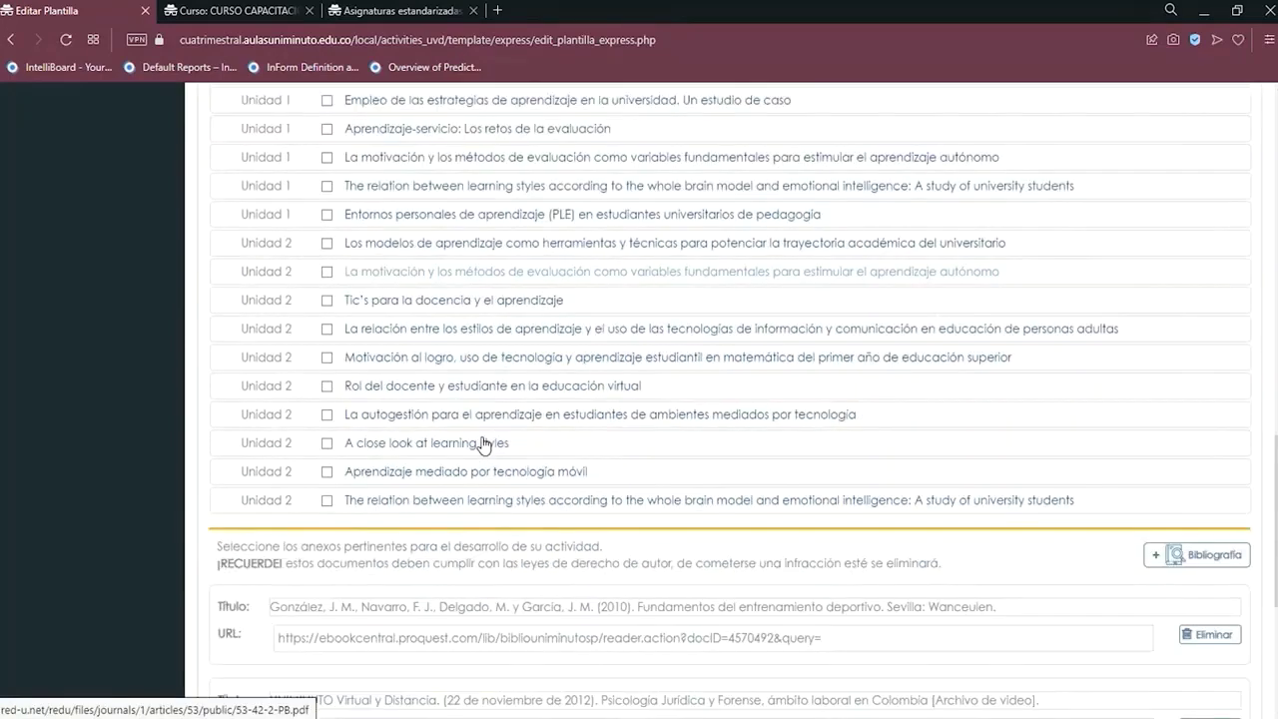
pyautogui.scroll(-1, 485, 443)
pyautogui.scroll(-1, 486, 441)
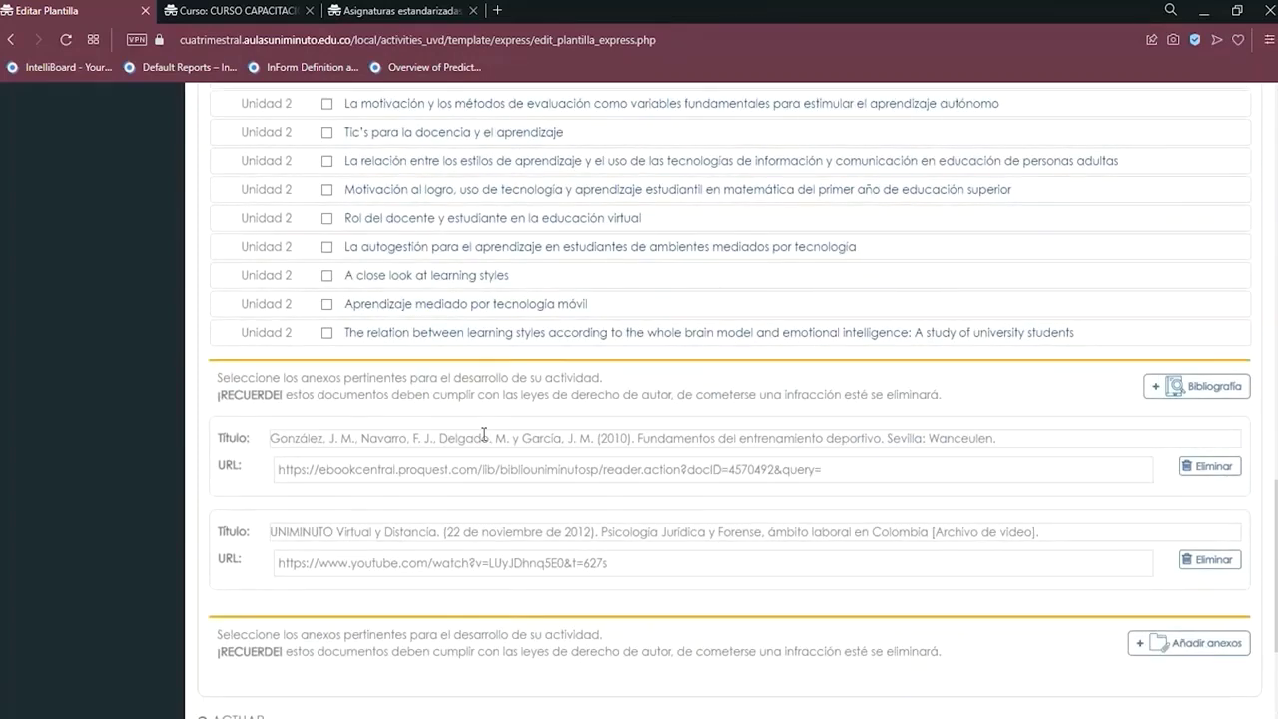
pyautogui.scroll(-1, 485, 436)
pyautogui.scroll(1, 484, 435)
pyautogui.scroll(5, 484, 436)
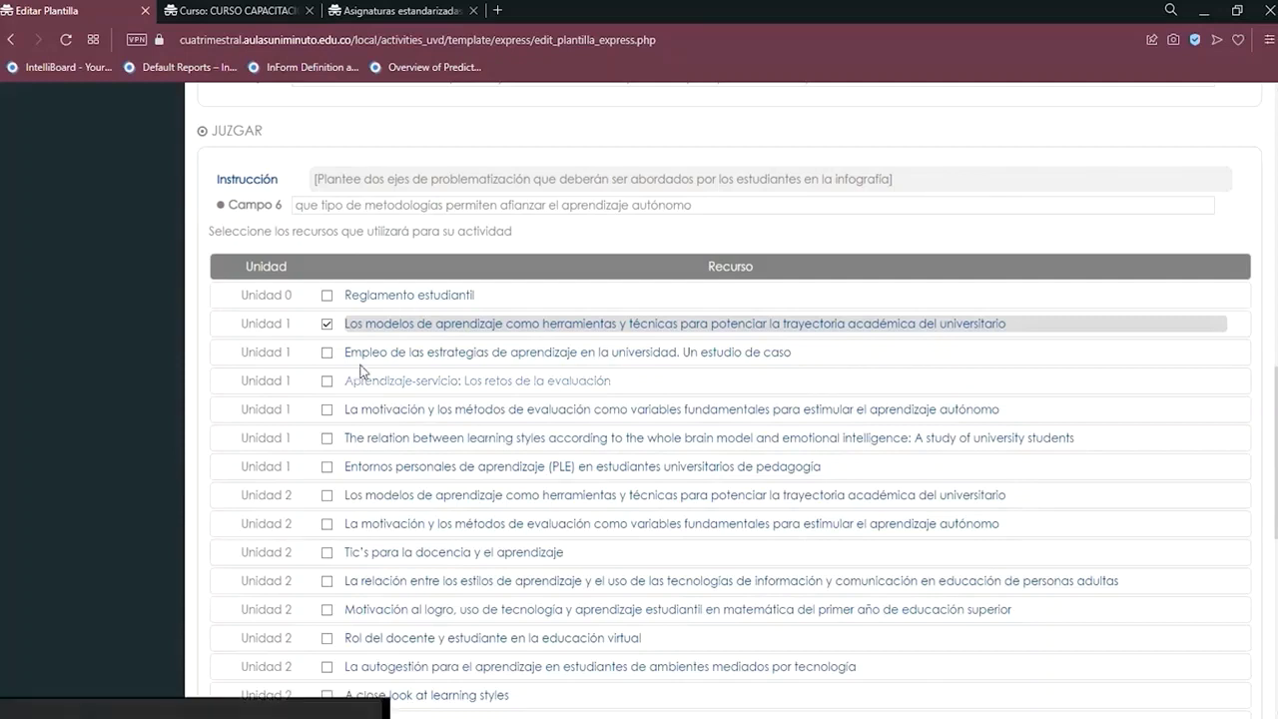
pyautogui.moveTo(291, 322); pyautogui.dragTo(365, 324)
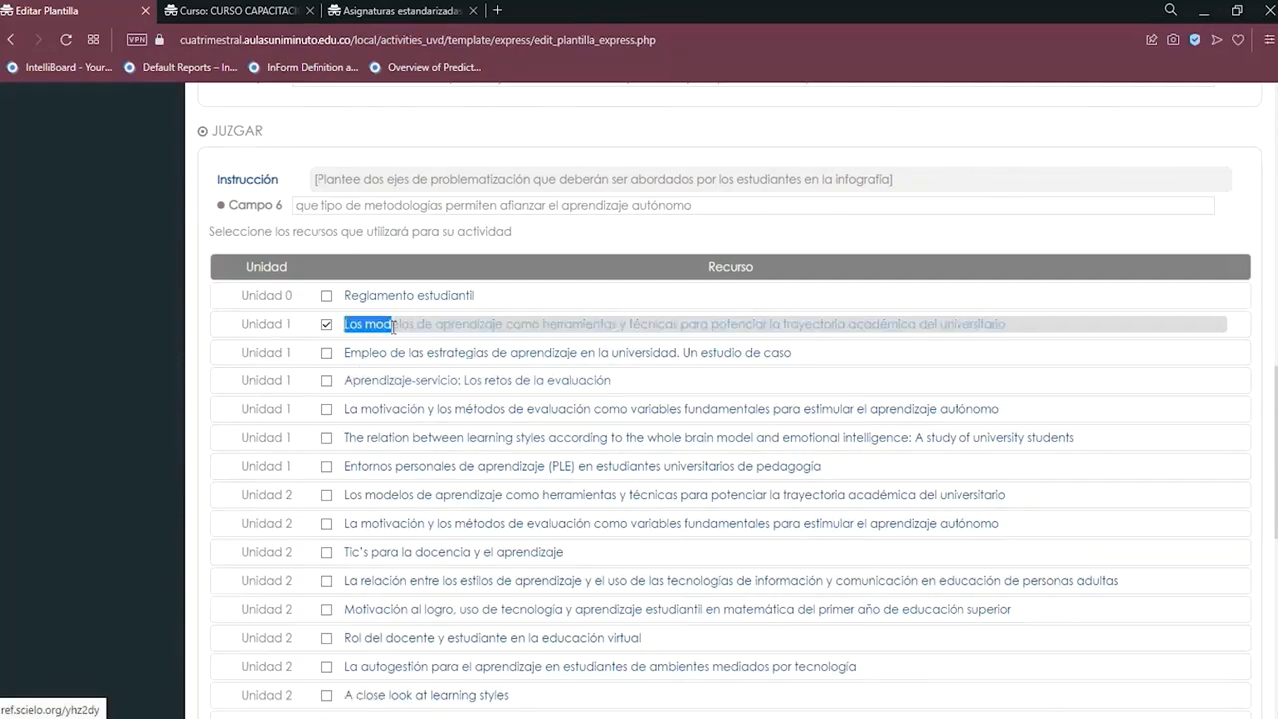
pyautogui.click(273, 349)
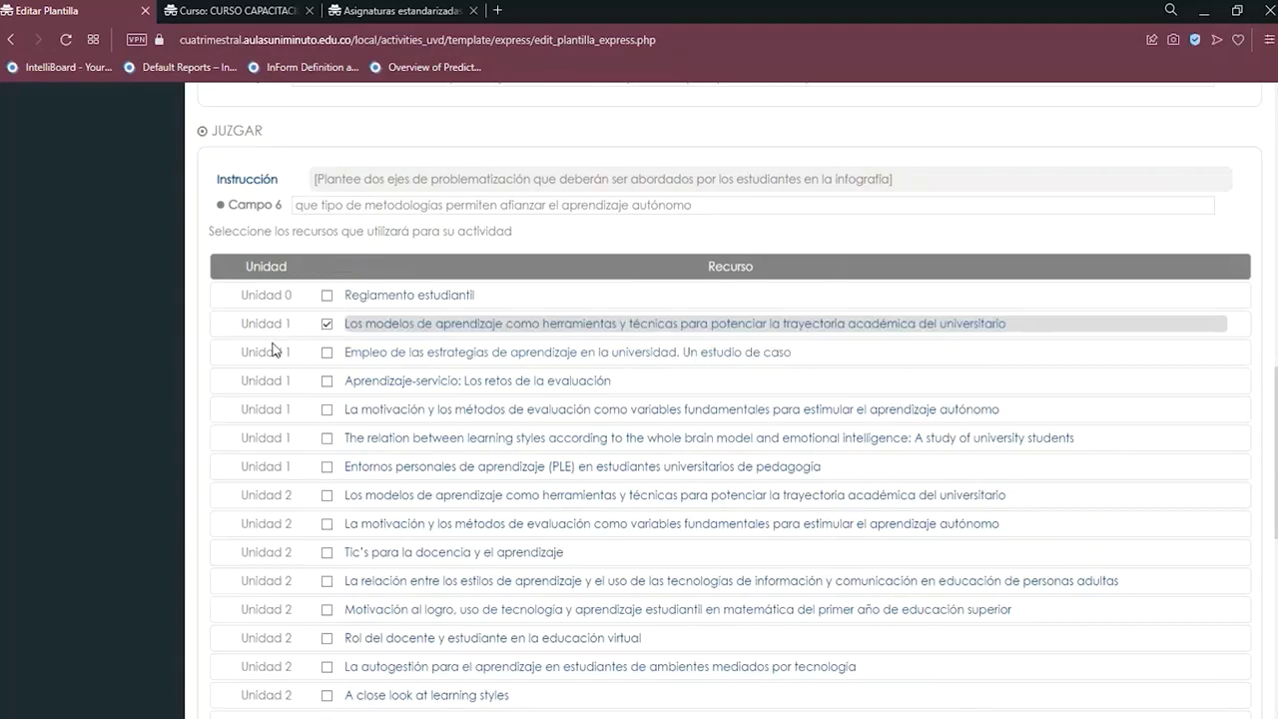
pyautogui.scroll(-6, 273, 349)
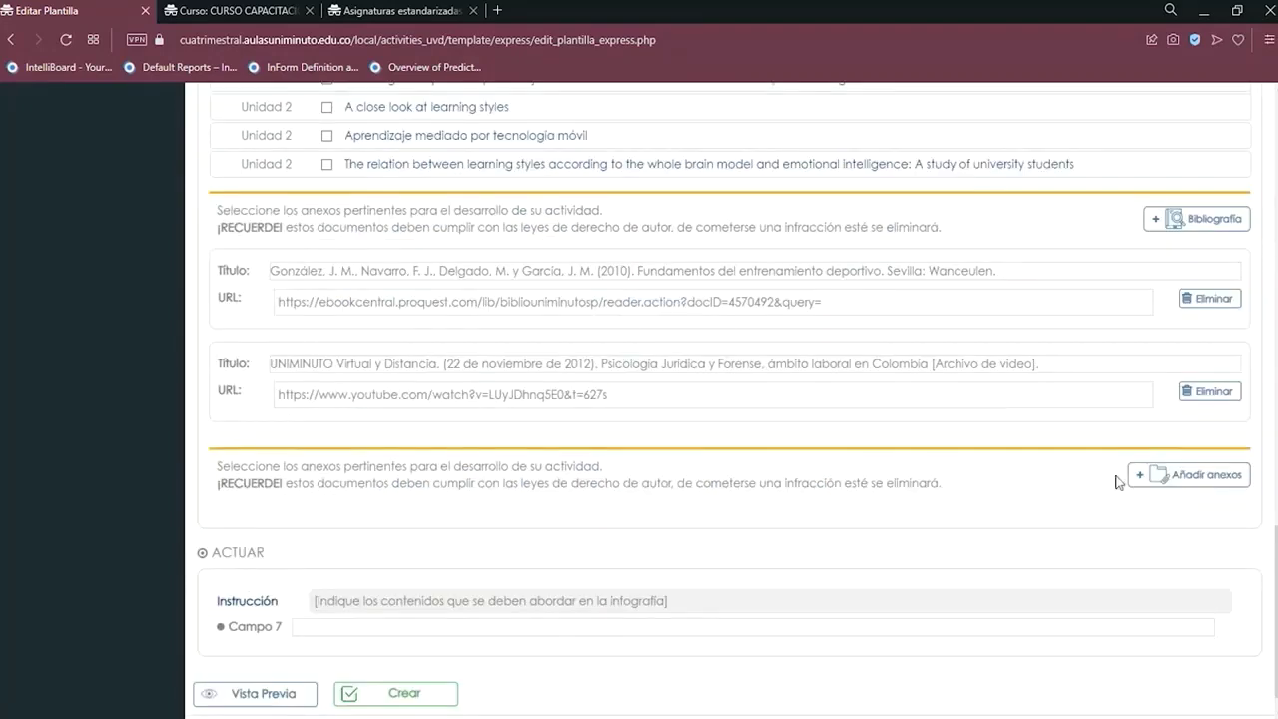
pyautogui.scroll(-1, 973, 479)
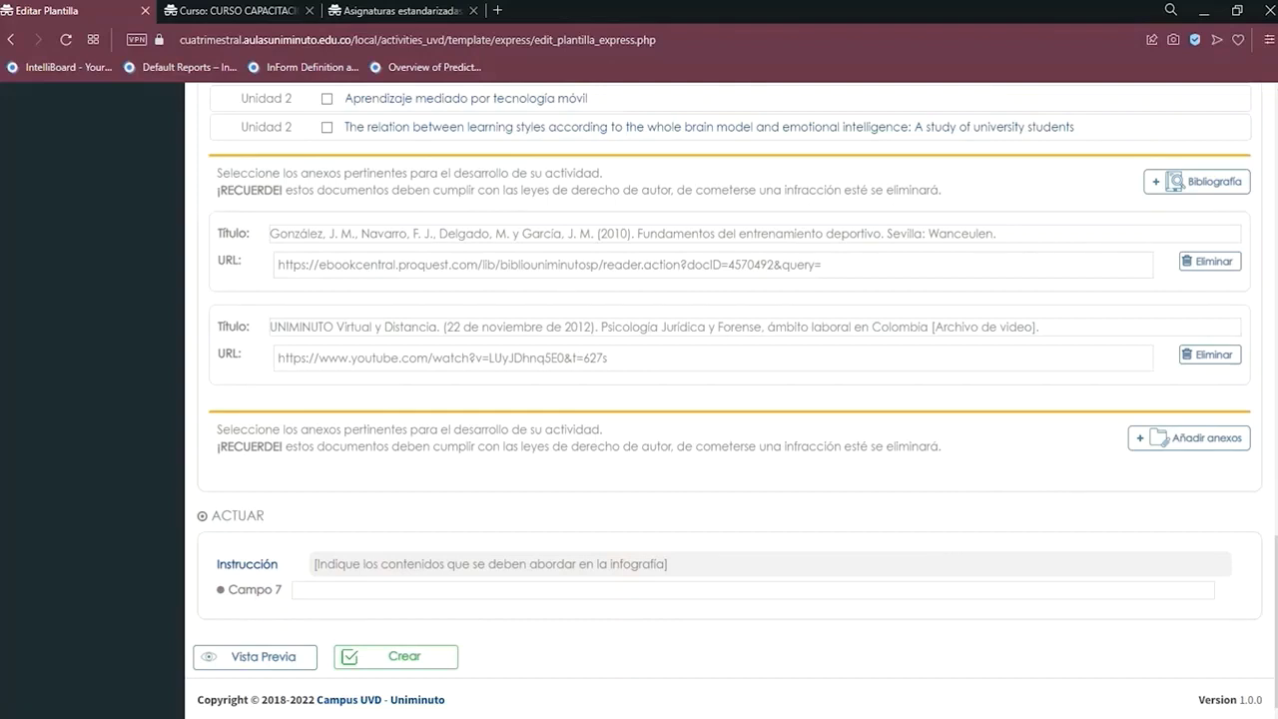
# Delete both existing bibliography entries from the activity and add a new blank one.
pyautogui.click(1226, 356)
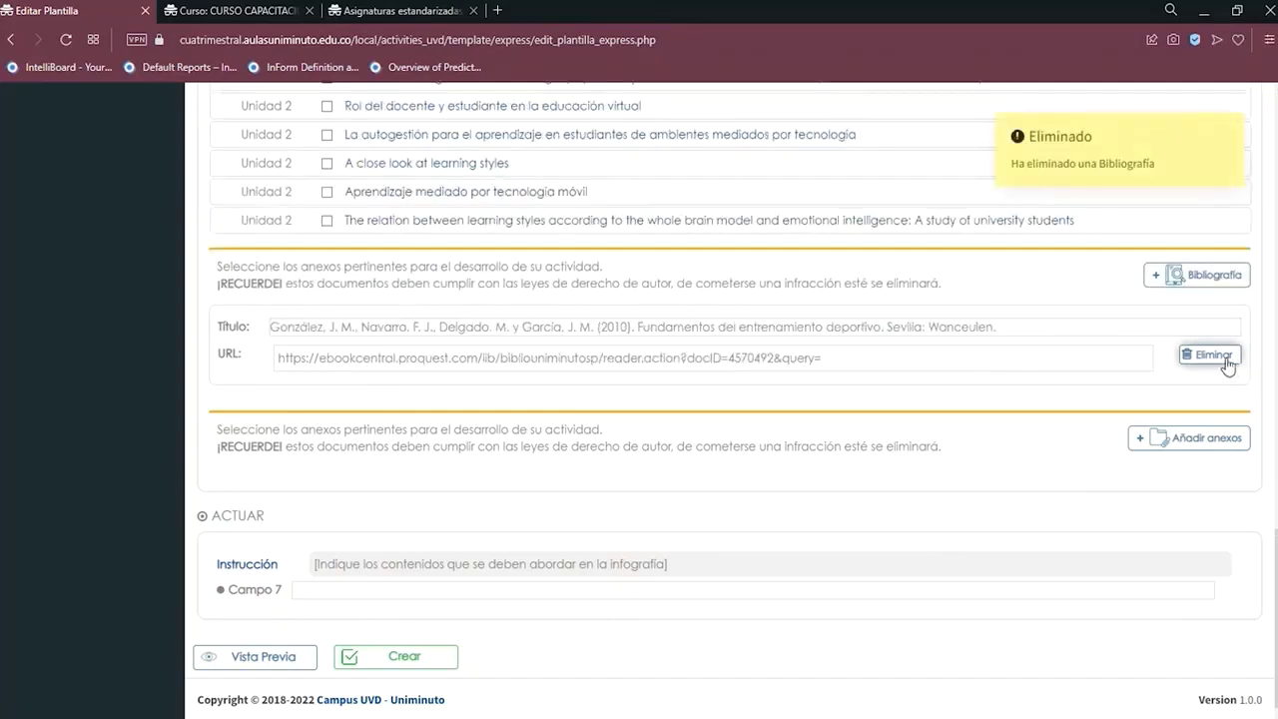
pyautogui.click(1226, 357)
pyautogui.click(1169, 369)
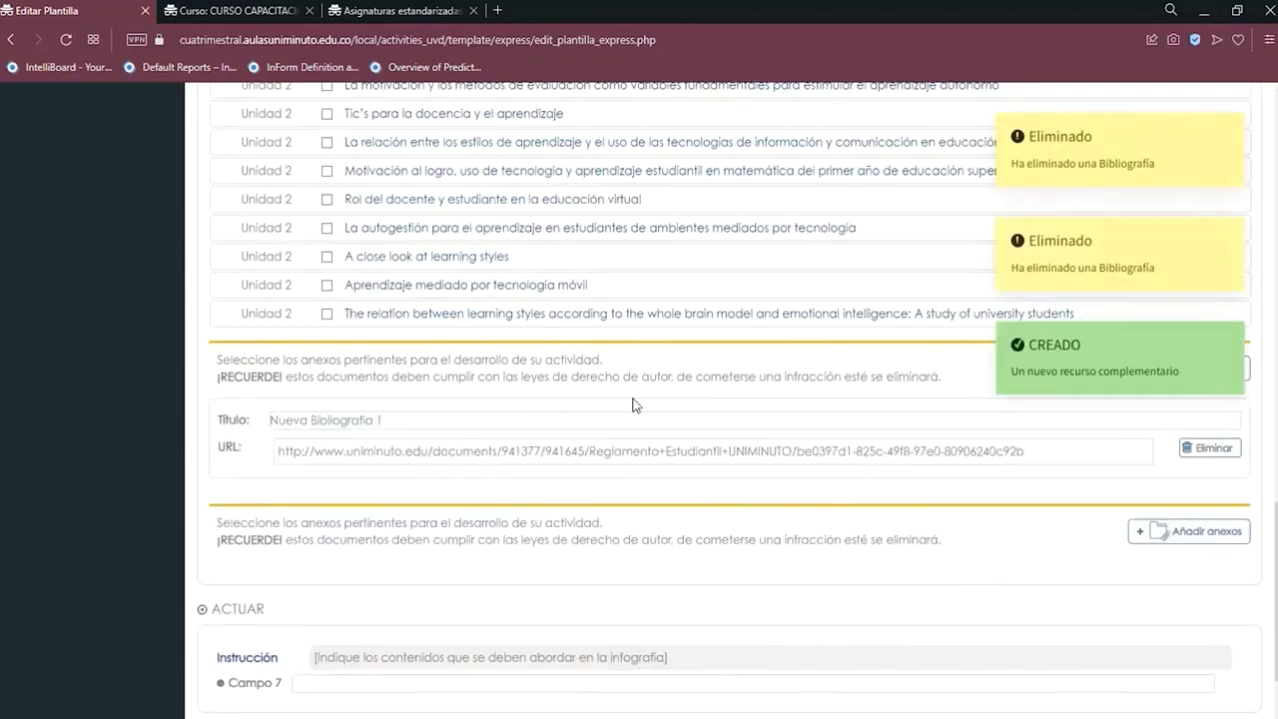
# Replace the new bibliography entry's placeholder title with the copied resource title in plain formatting.
pyautogui.scroll(-1, 632, 399)
pyautogui.click(430, 335)
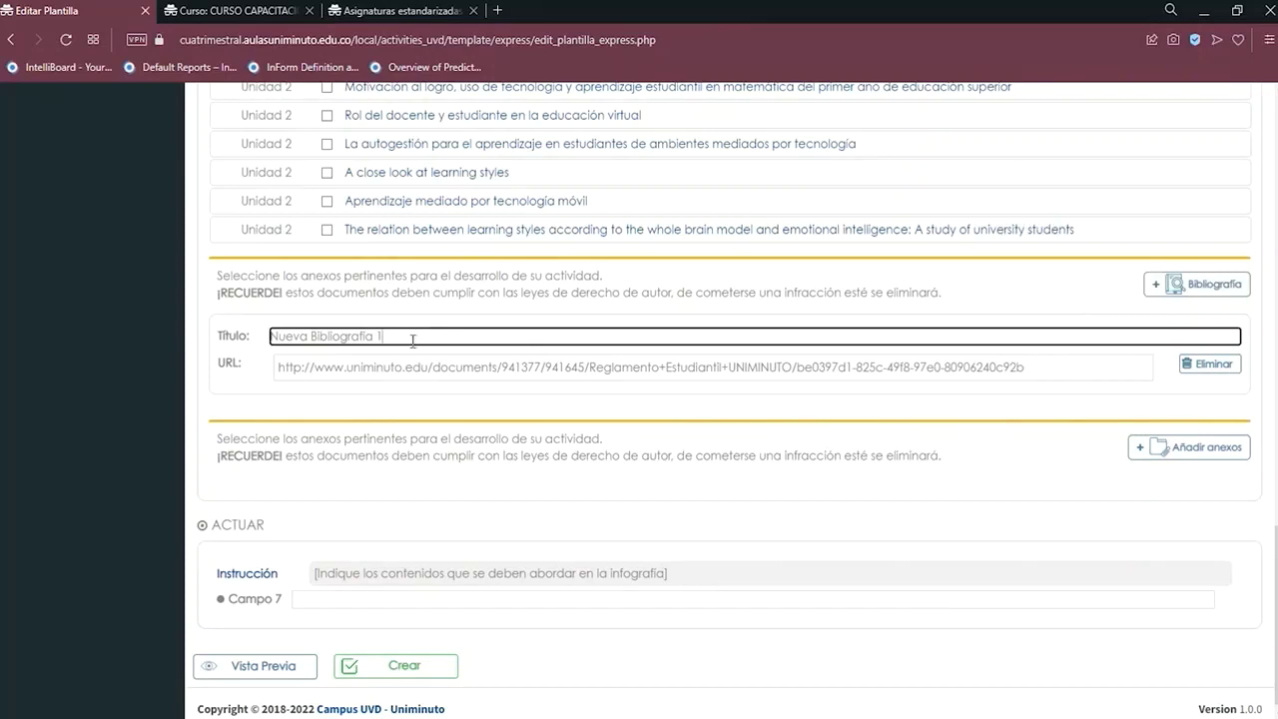
pyautogui.hotkey('ctrl', 'a')
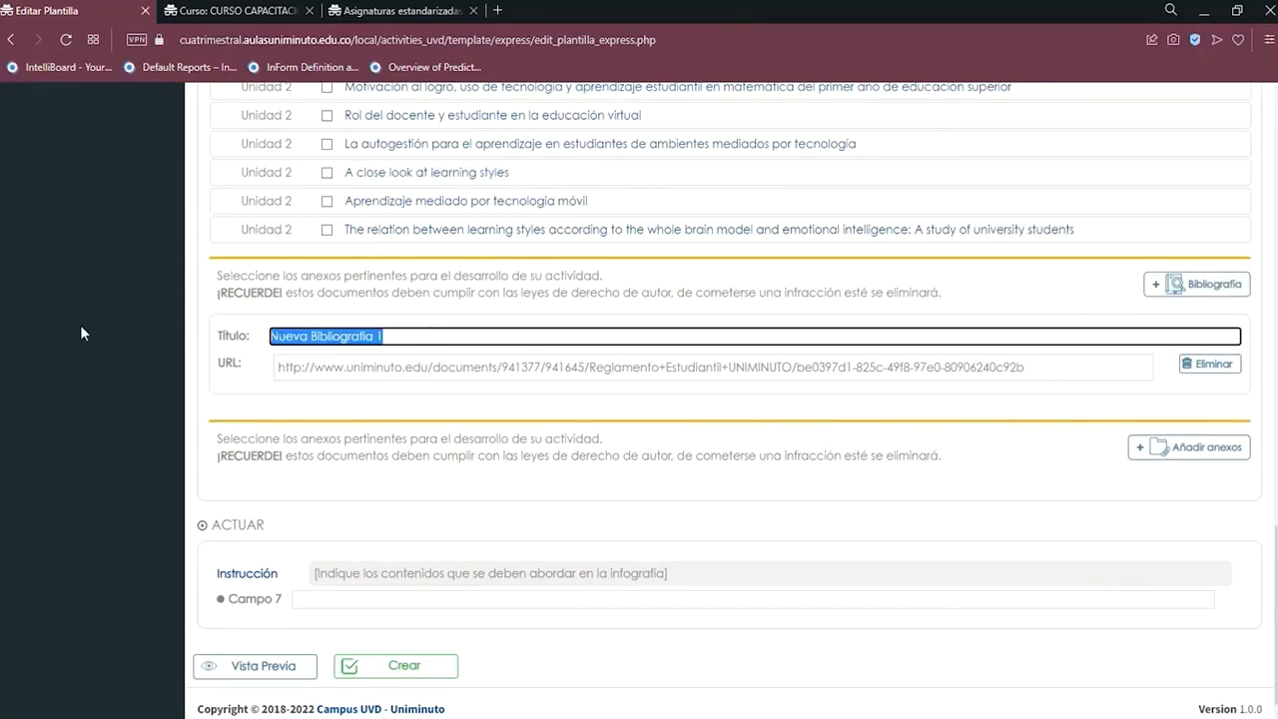
pyautogui.write('Los modelos de aprendizaje como herramientas y técnicas para potenciar la trayectoria académica del universitario')
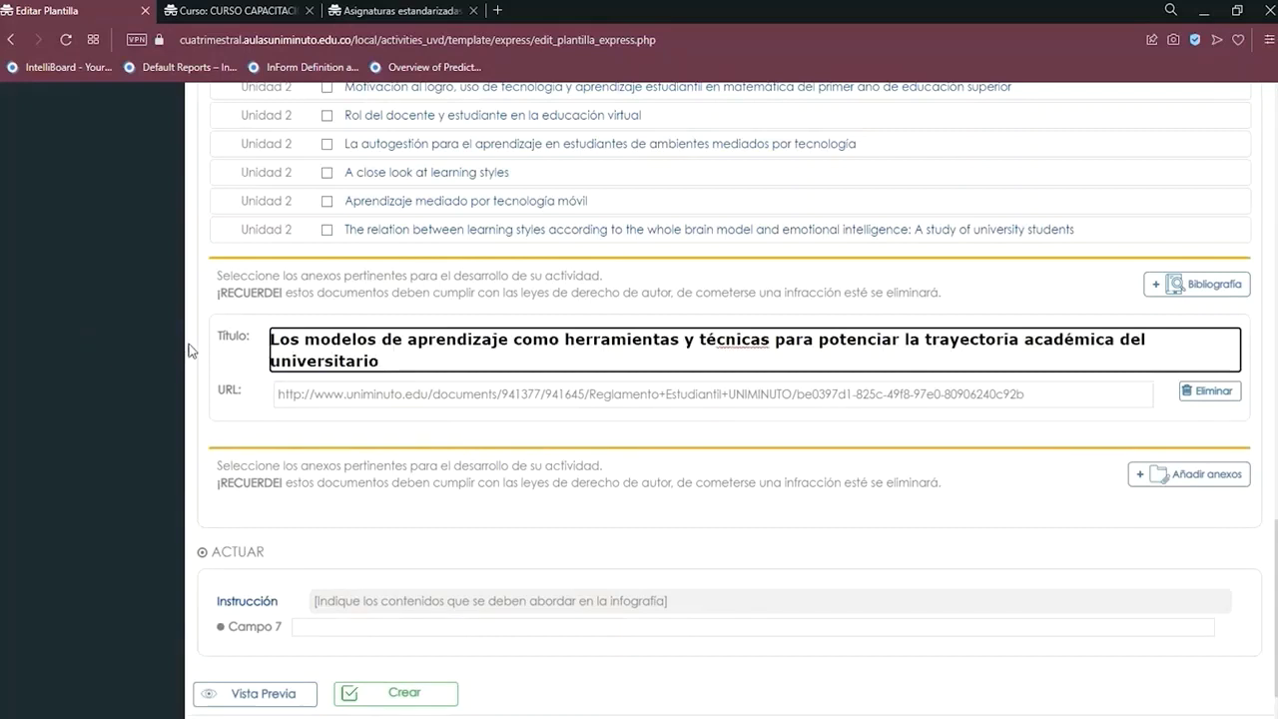
pyautogui.hotkey('ctrl', 'z')
pyautogui.write('Los modelos de aprendizaje como herramientas y técnicas para potenciar la trayectoria académica del universitario')
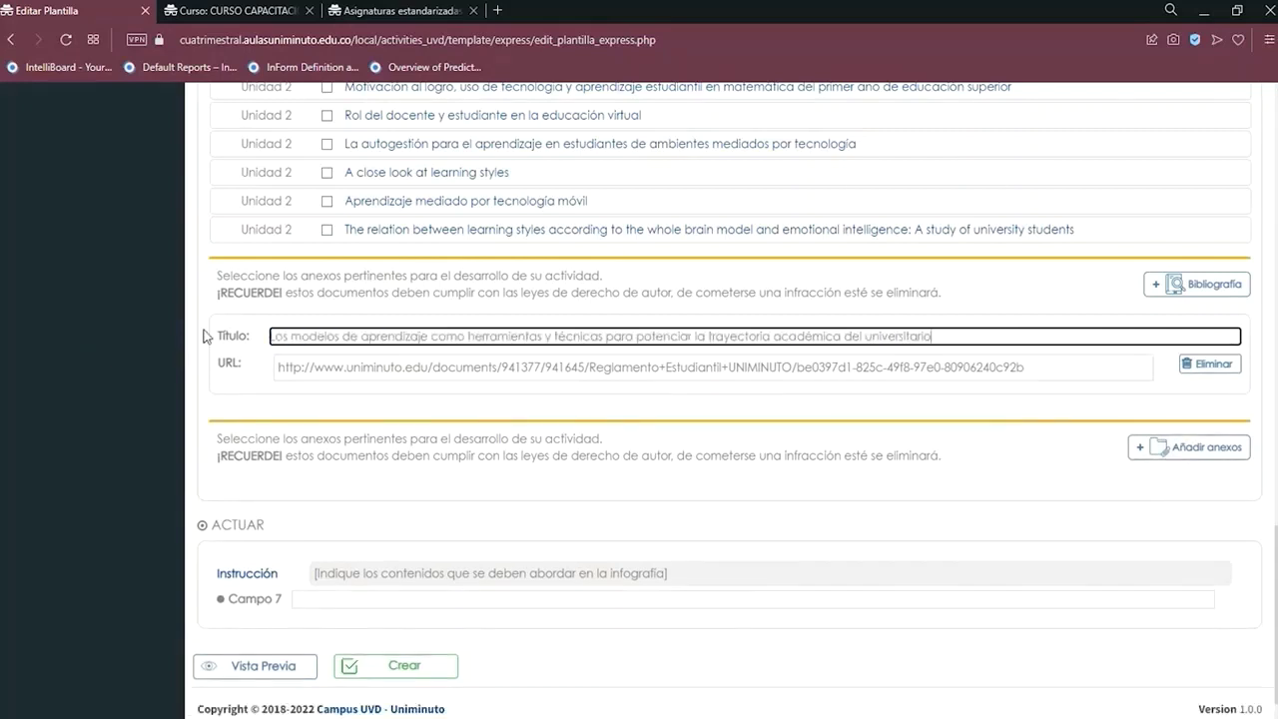
# In the course's Recursos y medios educativos, copy the full citation of the first Unidad 1 basic bibliography resource.
pyautogui.click(999, 364)
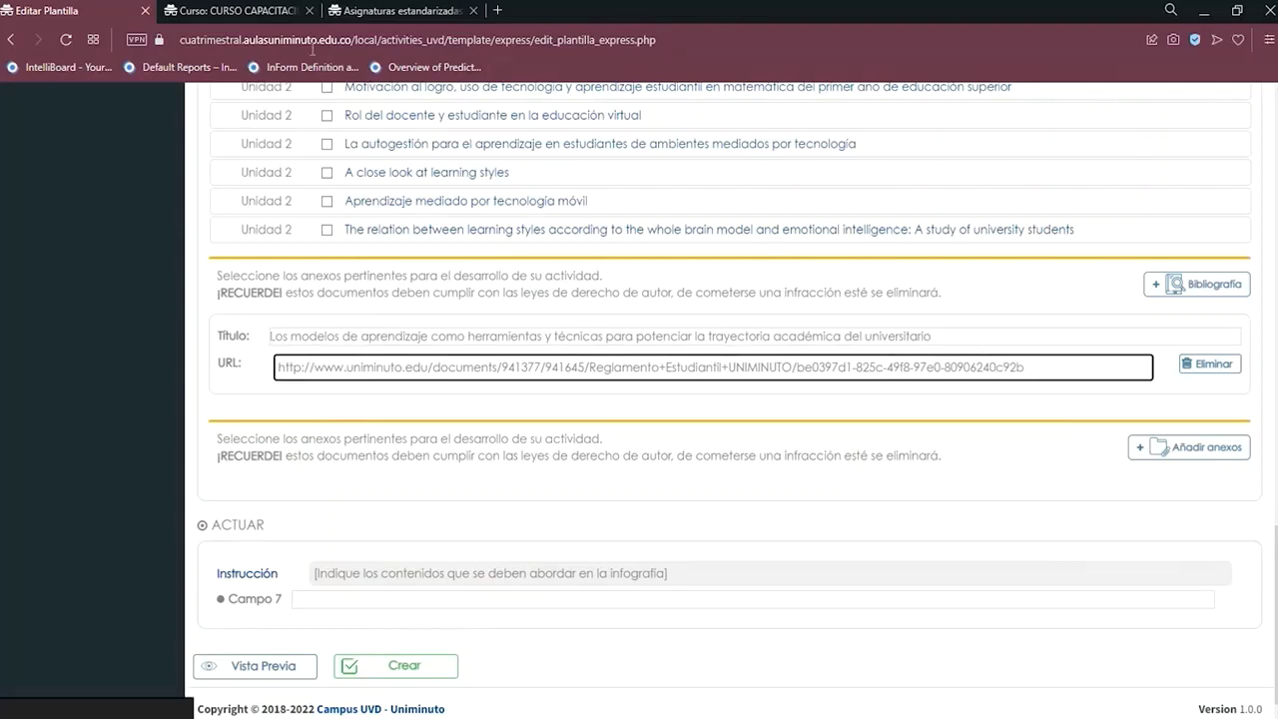
pyautogui.click(208, 12)
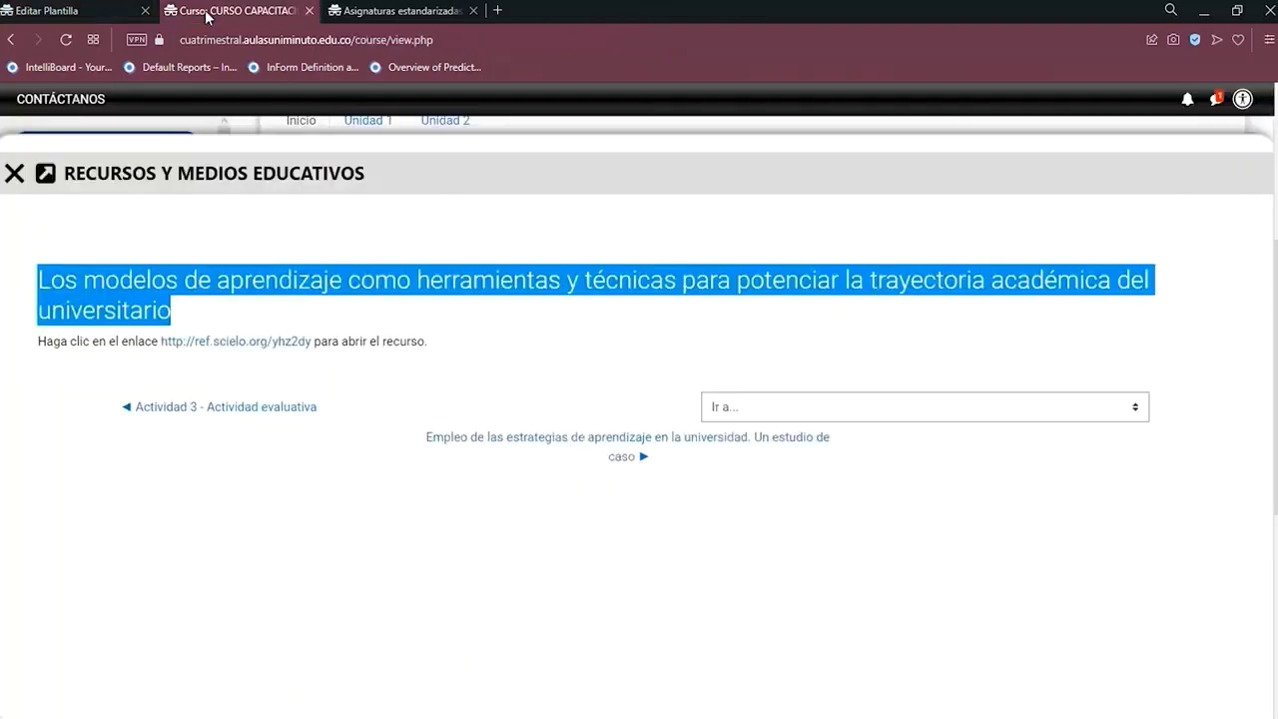
pyautogui.click(14, 173)
pyautogui.click(1072, 289)
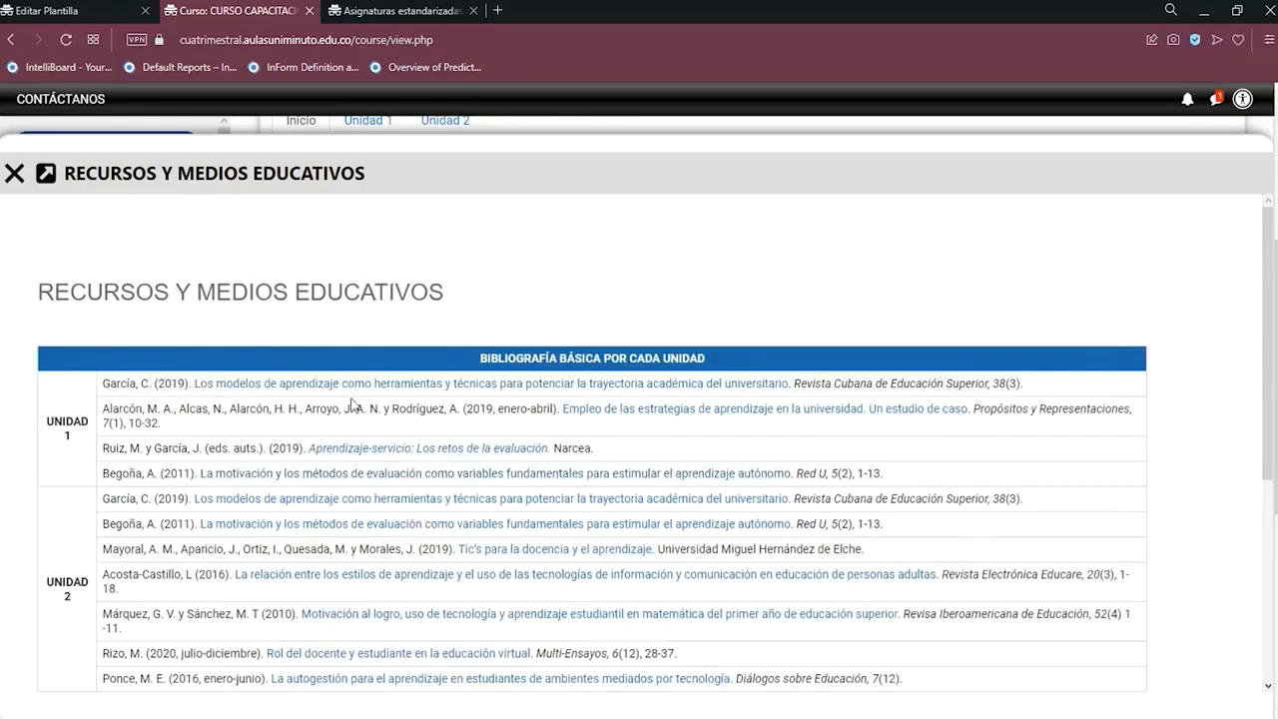
pyautogui.moveTo(102, 383); pyautogui.dragTo(1043, 394)
pyautogui.hotkey('ctrl', 'c')
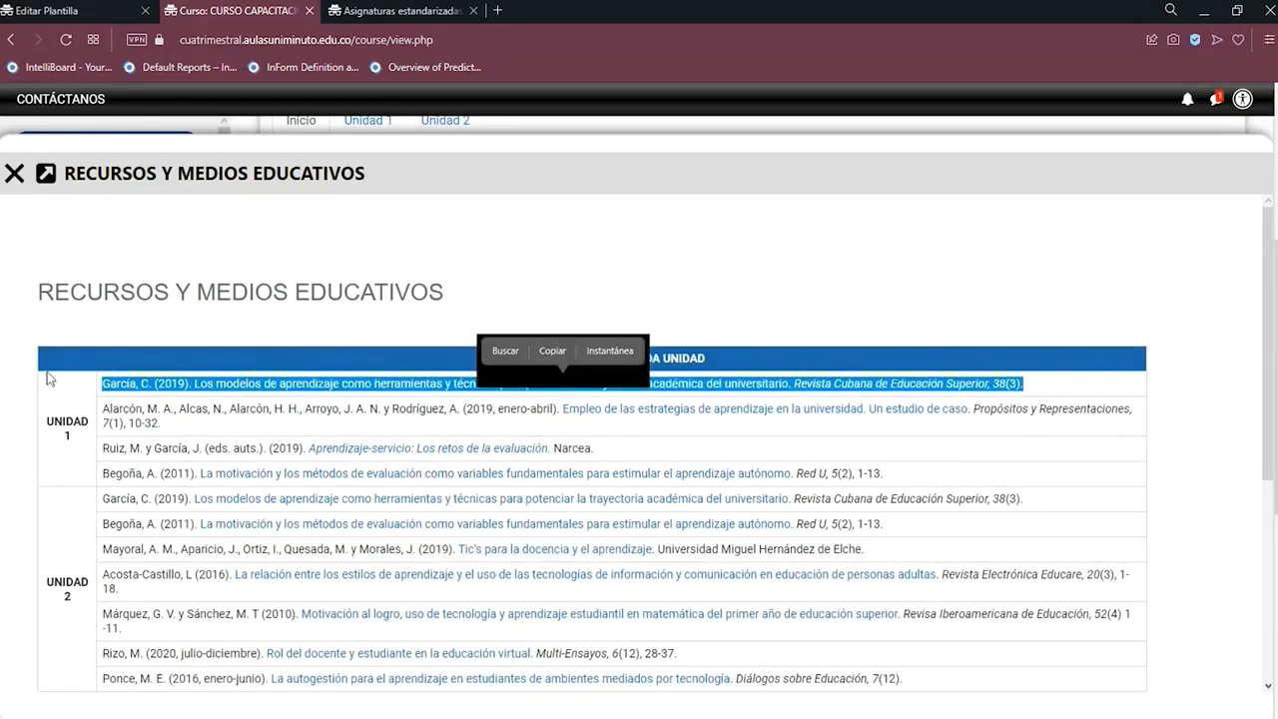
# Paste the full citation as the bibliography entry's title in the template and remove the leftover short title after it.
pyautogui.click(60, 11)
pyautogui.click(271, 336)
pyautogui.hotkey('ctrl', 'v')
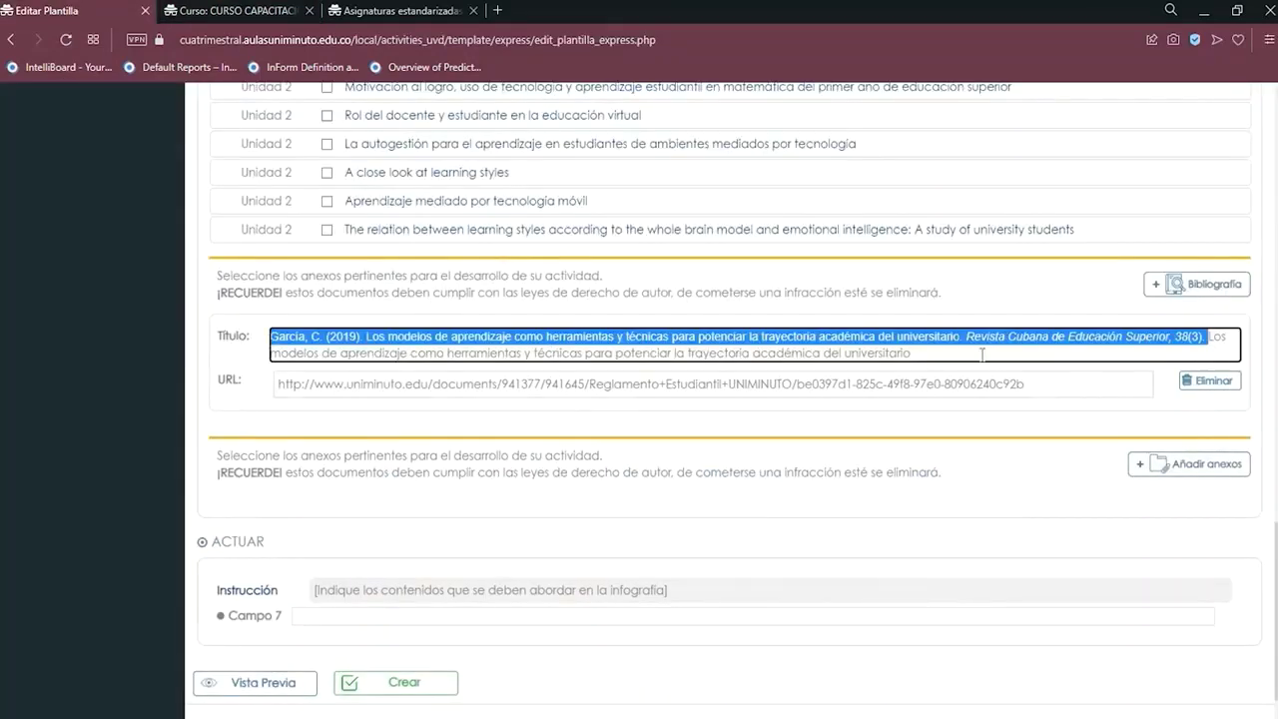
pyautogui.press('BackSpace')
pyautogui.press('BackSpace')
pyautogui.press('BackSpace')
pyautogui.press('BackSpace')
pyautogui.press('BackSpace')
pyautogui.press('BackSpace')
pyautogui.press('BackSpace')
pyautogui.press('BackSpace')
pyautogui.press('BackSpace')
pyautogui.press('BackSpace')
pyautogui.press('BackSpace')
pyautogui.press('BackSpace')
pyautogui.press('BackSpace')
pyautogui.press('BackSpace')
pyautogui.press('BackSpace')
pyautogui.press('BackSpace')
pyautogui.press('BackSpace')
pyautogui.press('BackSpace')
pyautogui.press('BackSpace')
pyautogui.press('BackSpace')
pyautogui.press('BackSpace')
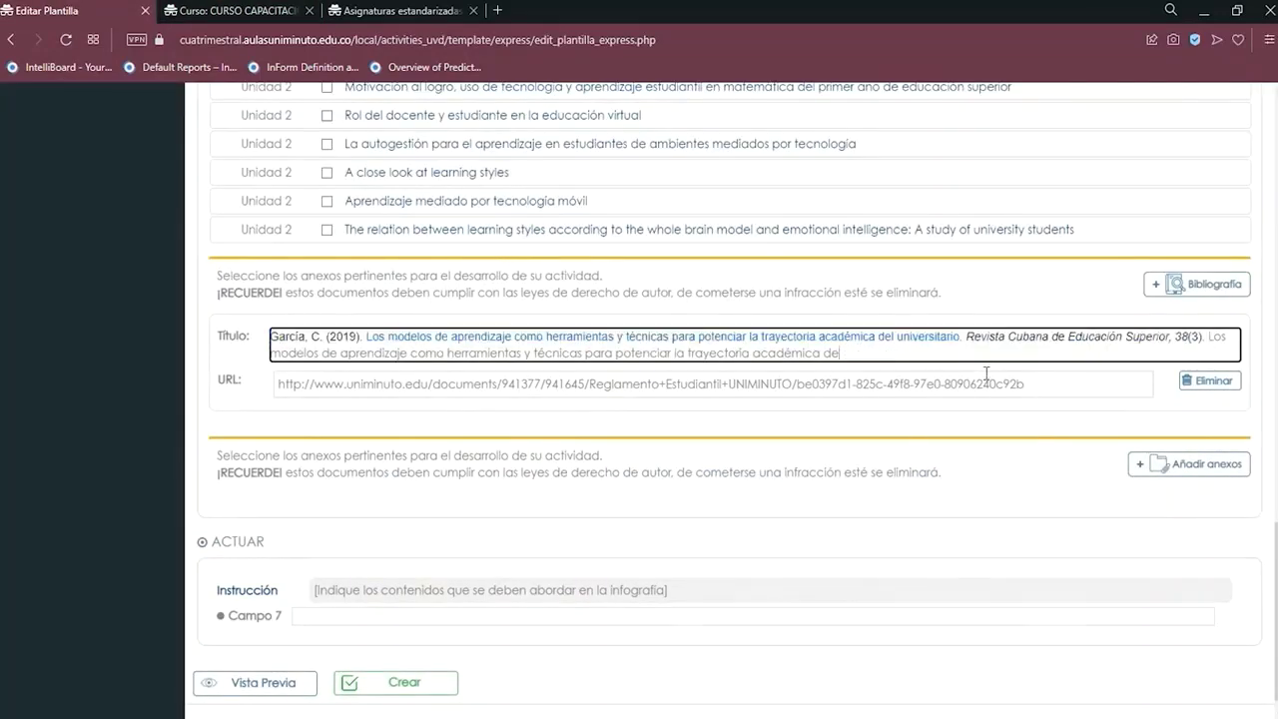
pyautogui.press('BackSpace')
pyautogui.press('BackSpace')
pyautogui.press('BackSpace')
pyautogui.press('BackSpace')
pyautogui.press('BackSpace')
pyautogui.press('BackSpace')
pyautogui.press('BackSpace')
pyautogui.press('BackSpace')
pyautogui.press('BackSpace')
pyautogui.press('BackSpace')
pyautogui.press('BackSpace')
pyautogui.press('BackSpace')
pyautogui.press('BackSpace')
pyautogui.press('BackSpace')
pyautogui.press('BackSpace')
pyautogui.press('BackSpace')
pyautogui.press('BackSpace')
pyautogui.press('BackSpace')
pyautogui.press('BackSpace')
pyautogui.press('BackSpace')
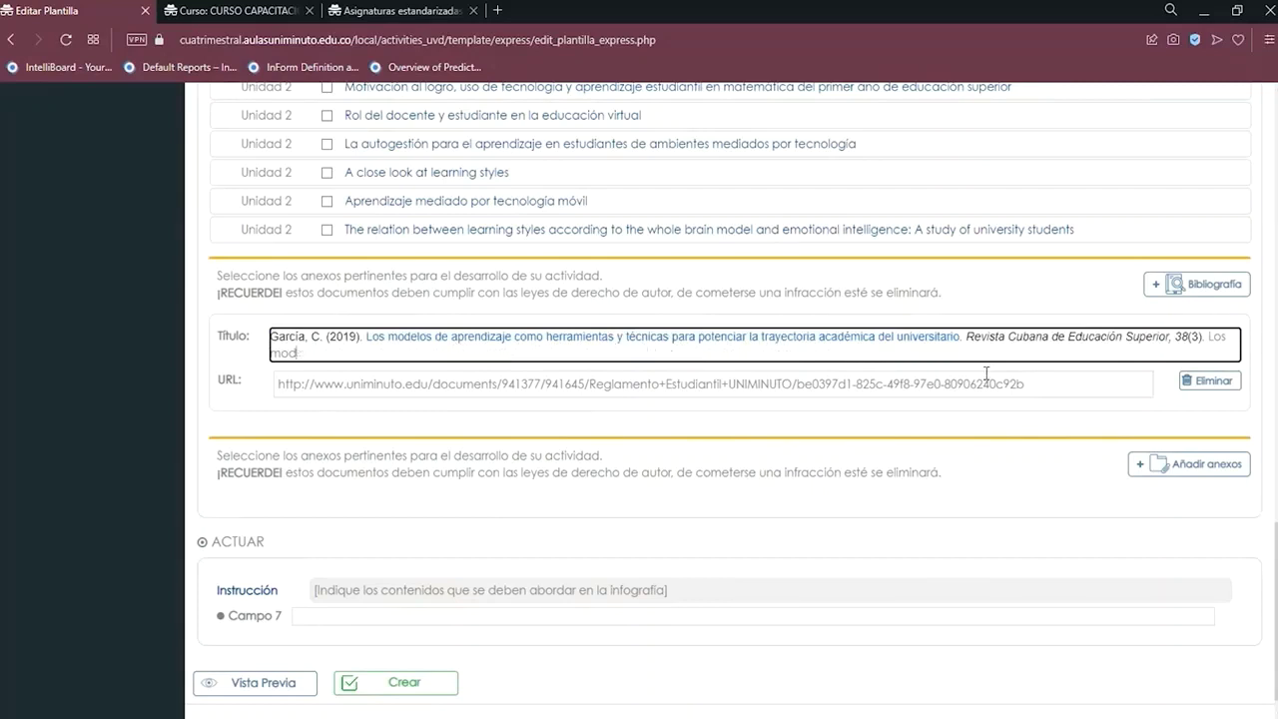
pyautogui.press('BackSpace')
pyautogui.press('BackSpace')
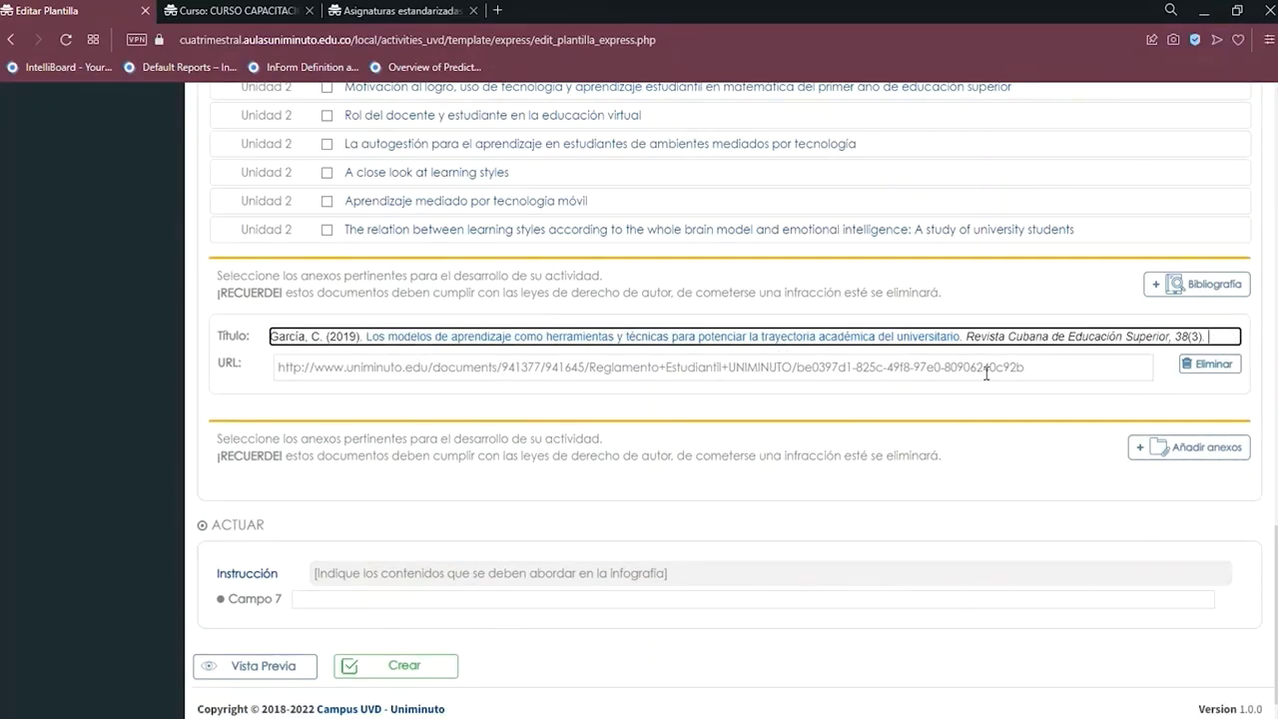
pyautogui.click(279, 8)
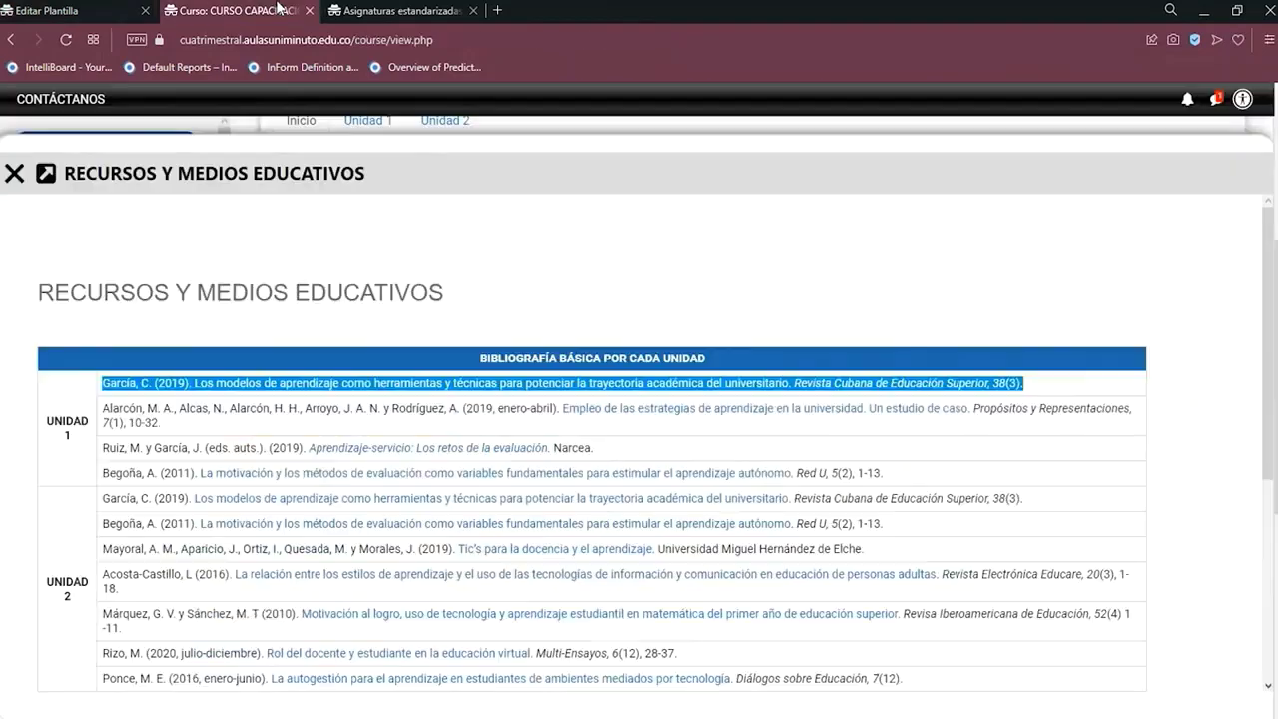
pyautogui.click(1049, 330)
pyautogui.click(411, 382)
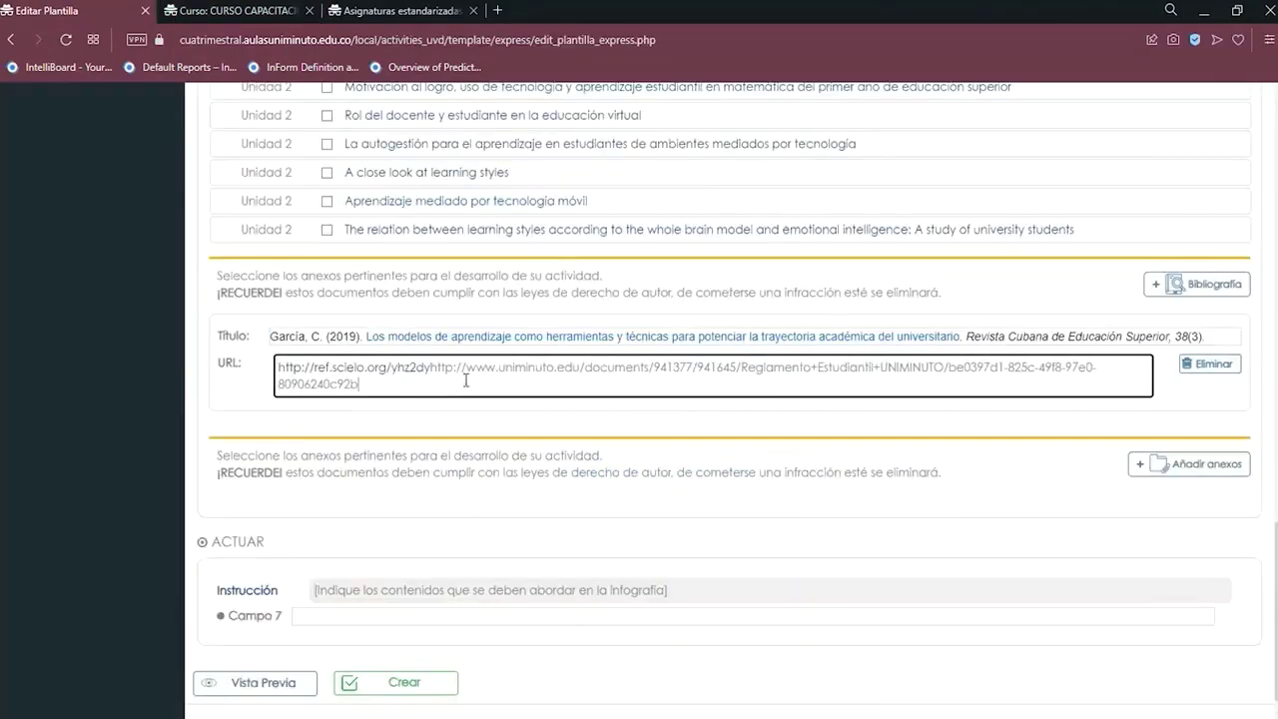
pyautogui.moveTo(465, 380); pyautogui.dragTo(431, 369)
pyautogui.press('BackSpace')
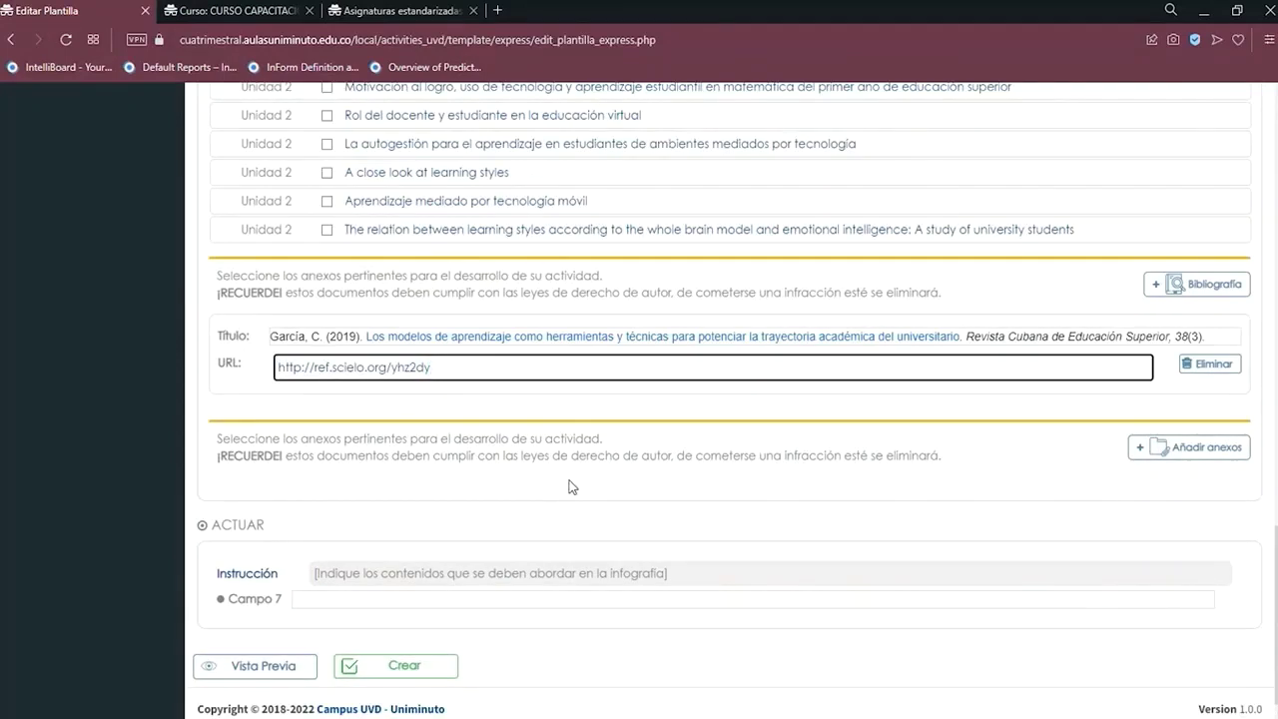
# Add a second bibliography entry titled with the course's full citation for "Entornos personales de aprendizaje (PLE) en estudiantes universitarios de pedagogía", removing the placeholder.
pyautogui.click(1202, 284)
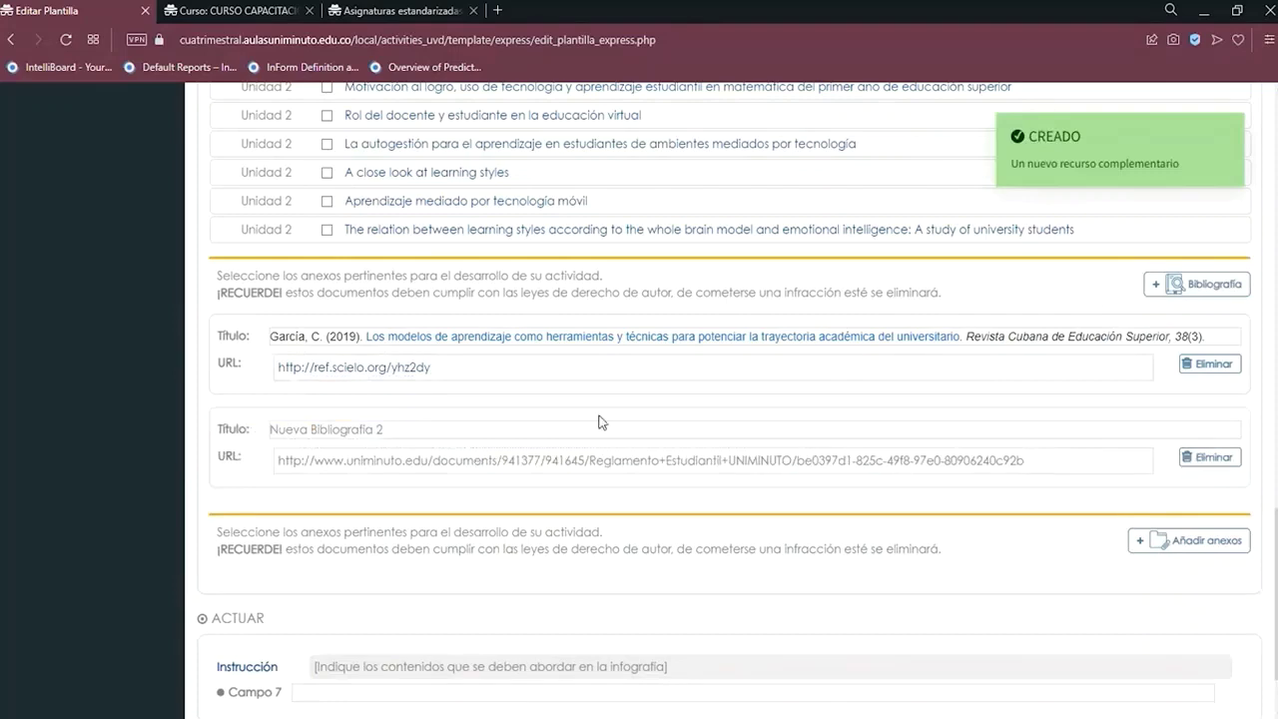
pyautogui.click(239, 11)
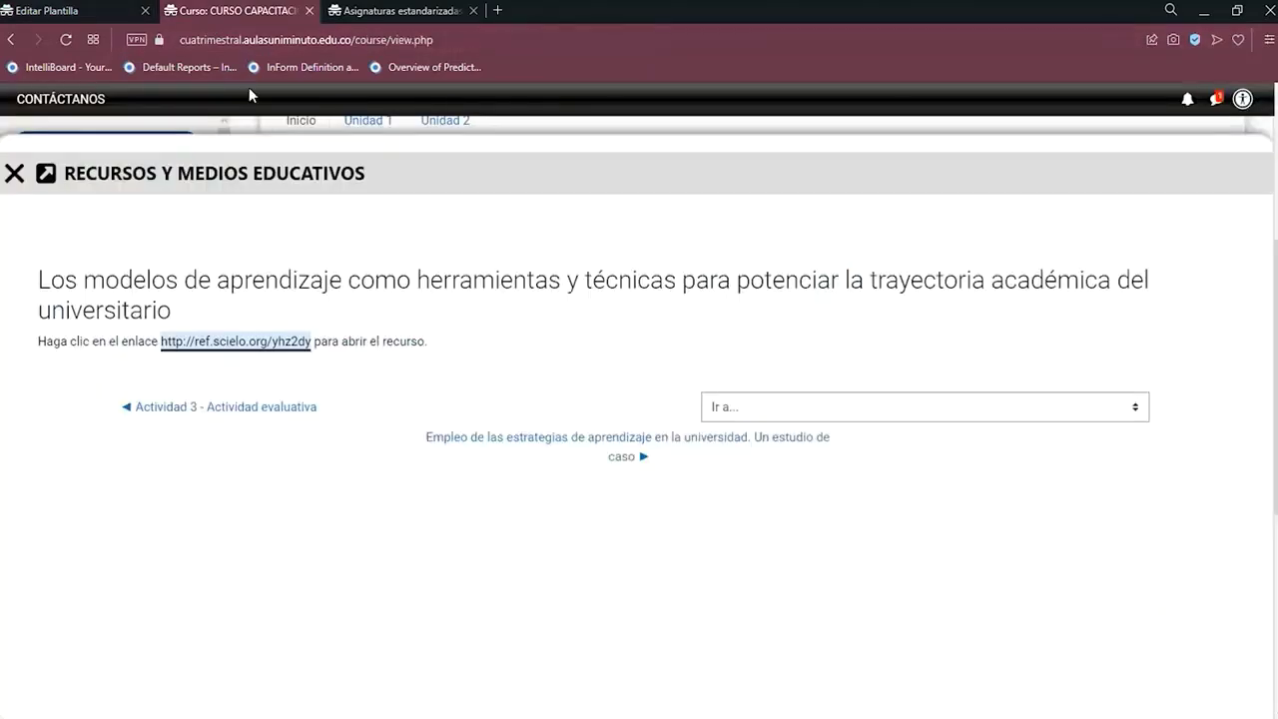
pyautogui.click(14, 172)
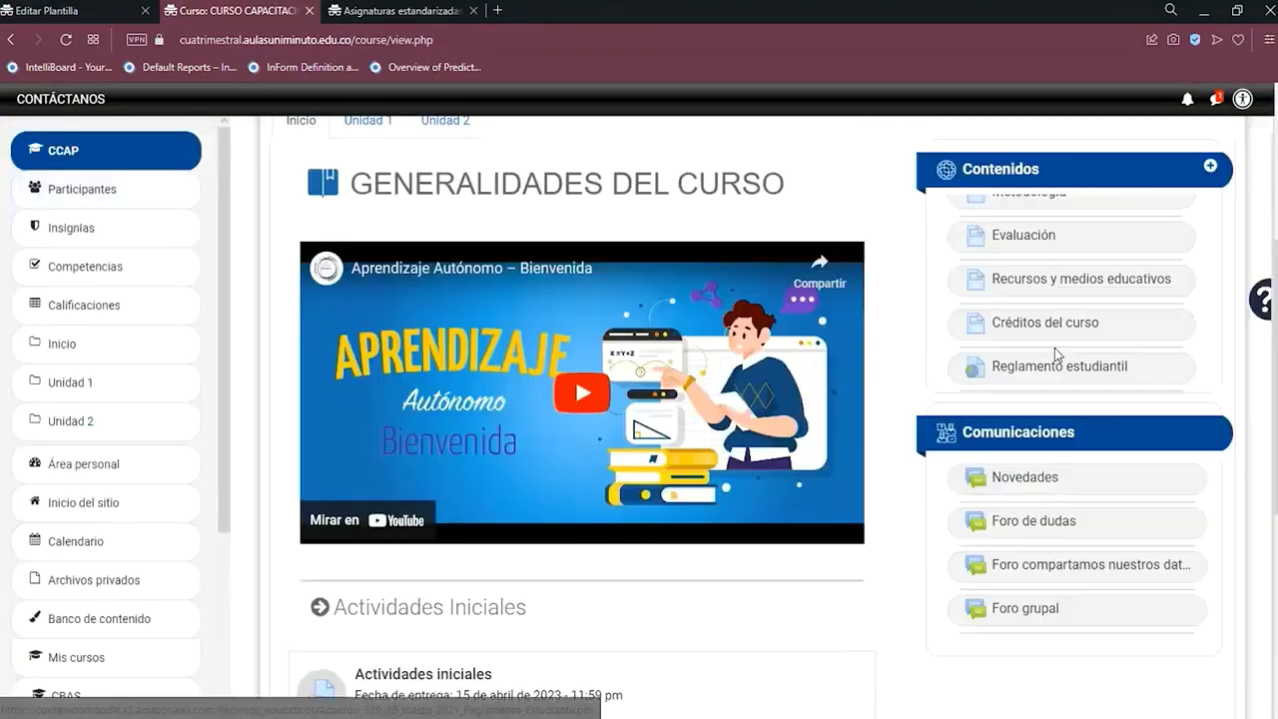
pyautogui.click(1079, 280)
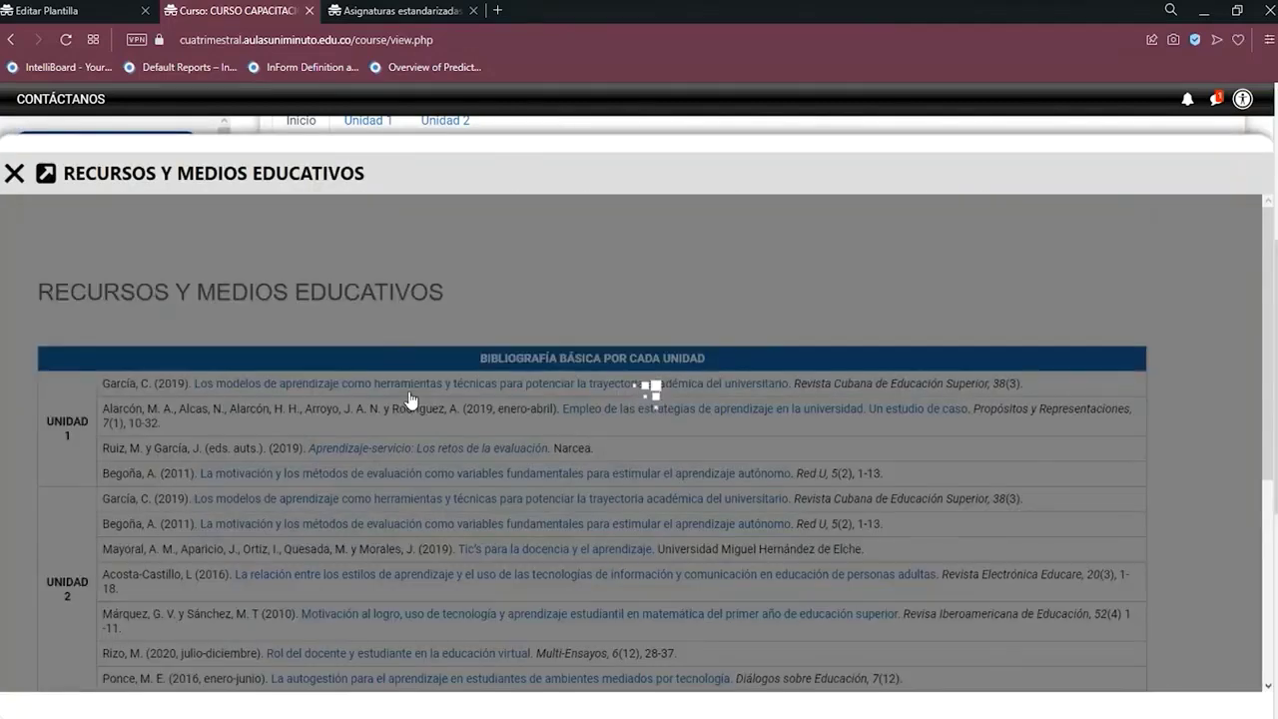
pyautogui.scroll(-3, 409, 400)
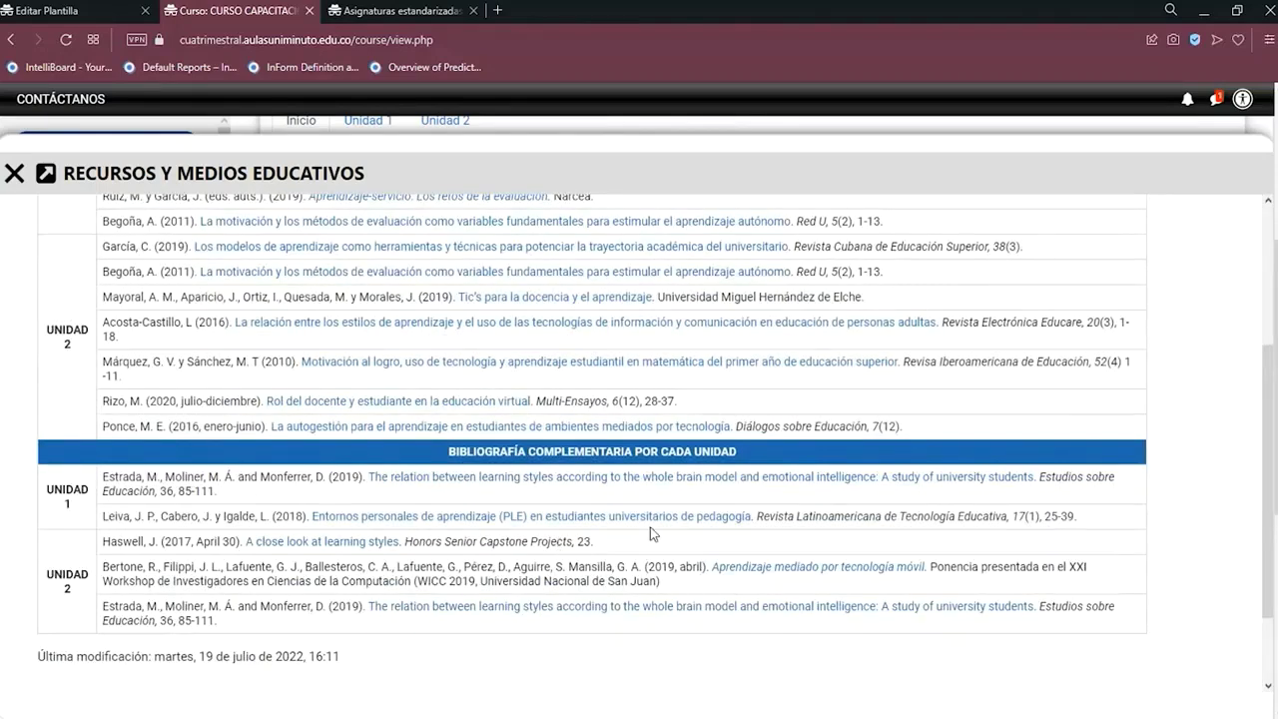
pyautogui.scroll(-1, 999, 480)
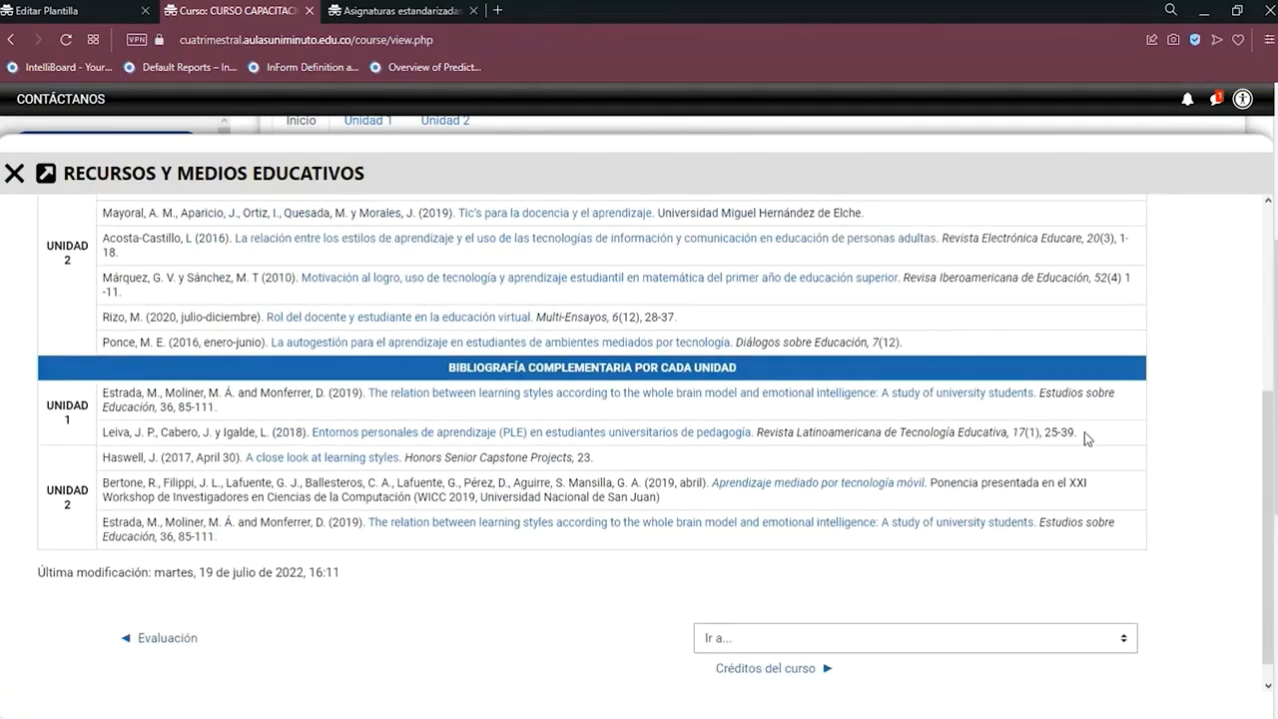
pyautogui.moveTo(1086, 438); pyautogui.dragTo(212, 441)
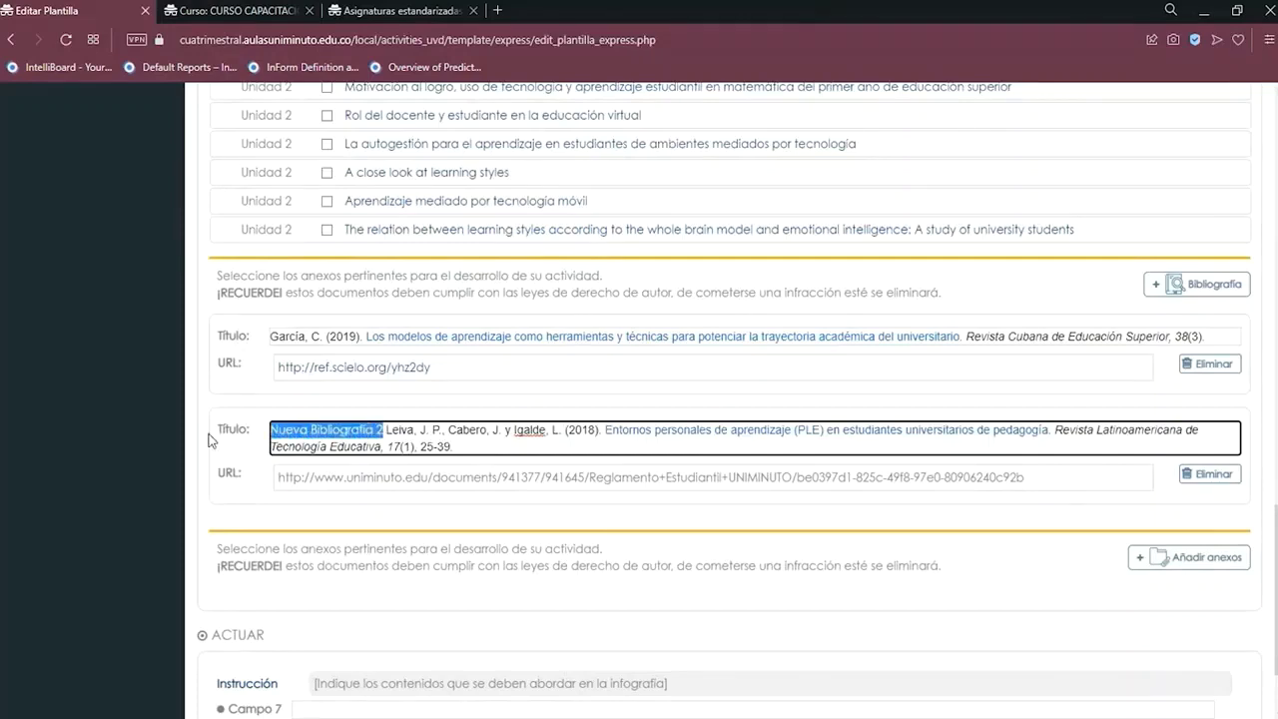
pyautogui.press('BackSpace')
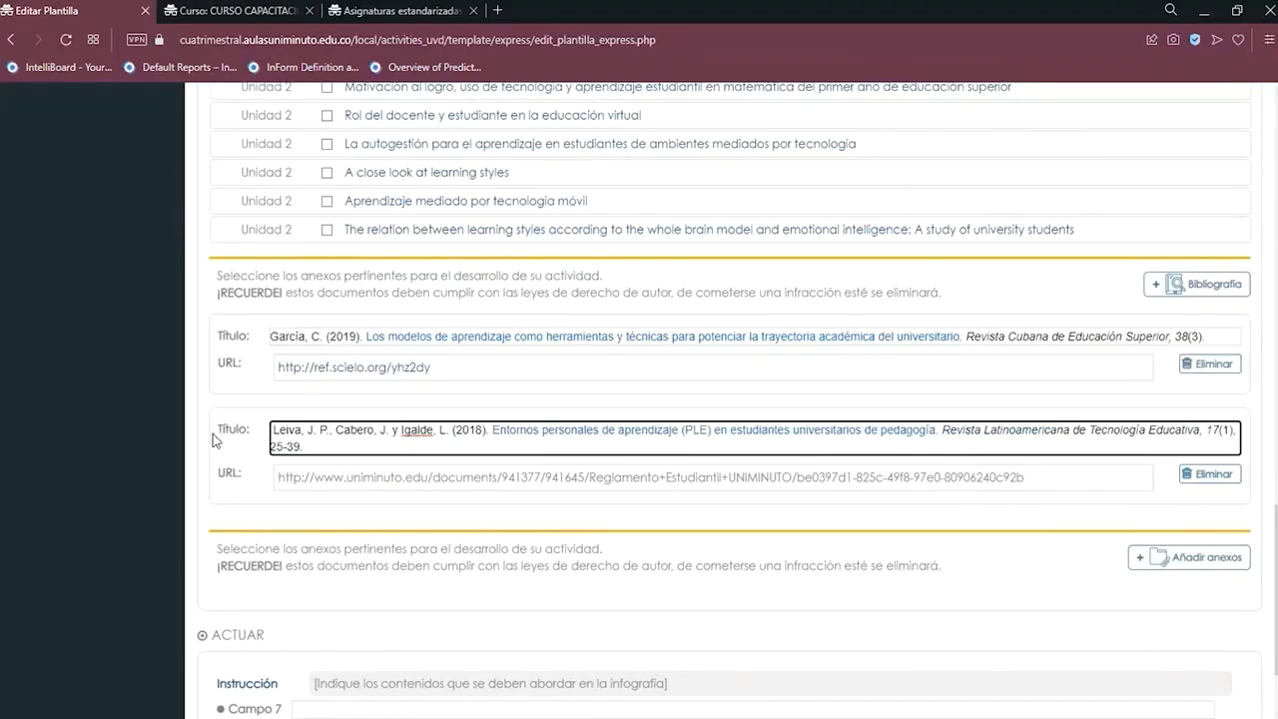
pyautogui.click(206, 10)
pyautogui.click(477, 435)
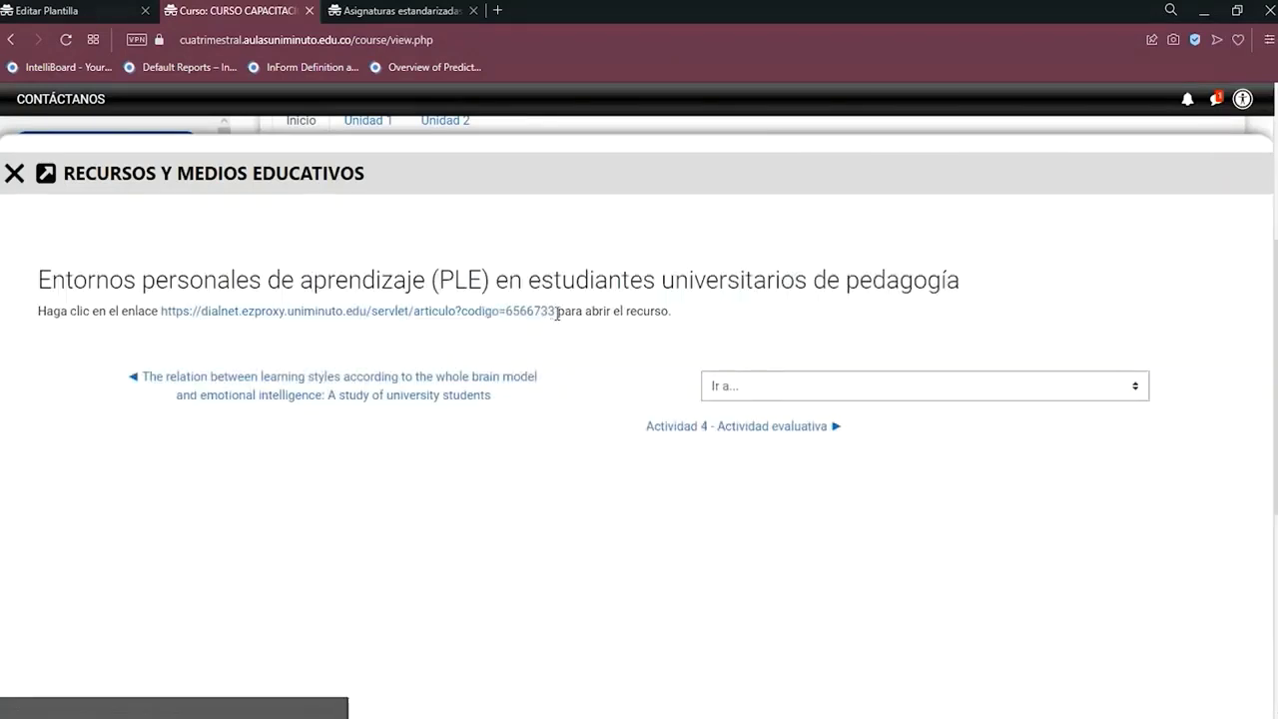
pyautogui.moveTo(555, 312); pyautogui.dragTo(282, 480)
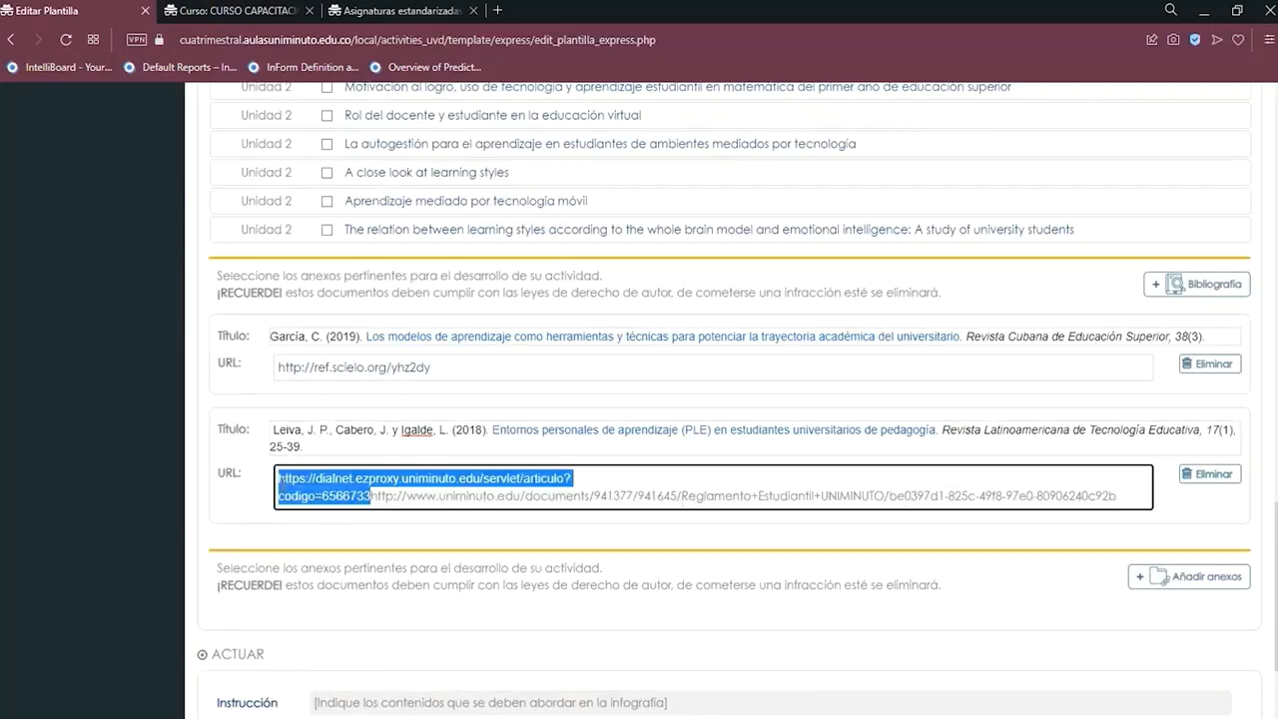
pyautogui.click(389, 498)
pyautogui.moveTo(377, 495); pyautogui.dragTo(904, 495)
pyautogui.moveTo(919, 562); pyautogui.dragTo(1169, 532)
pyautogui.press('BackSpace')
pyautogui.press('BackSpace')
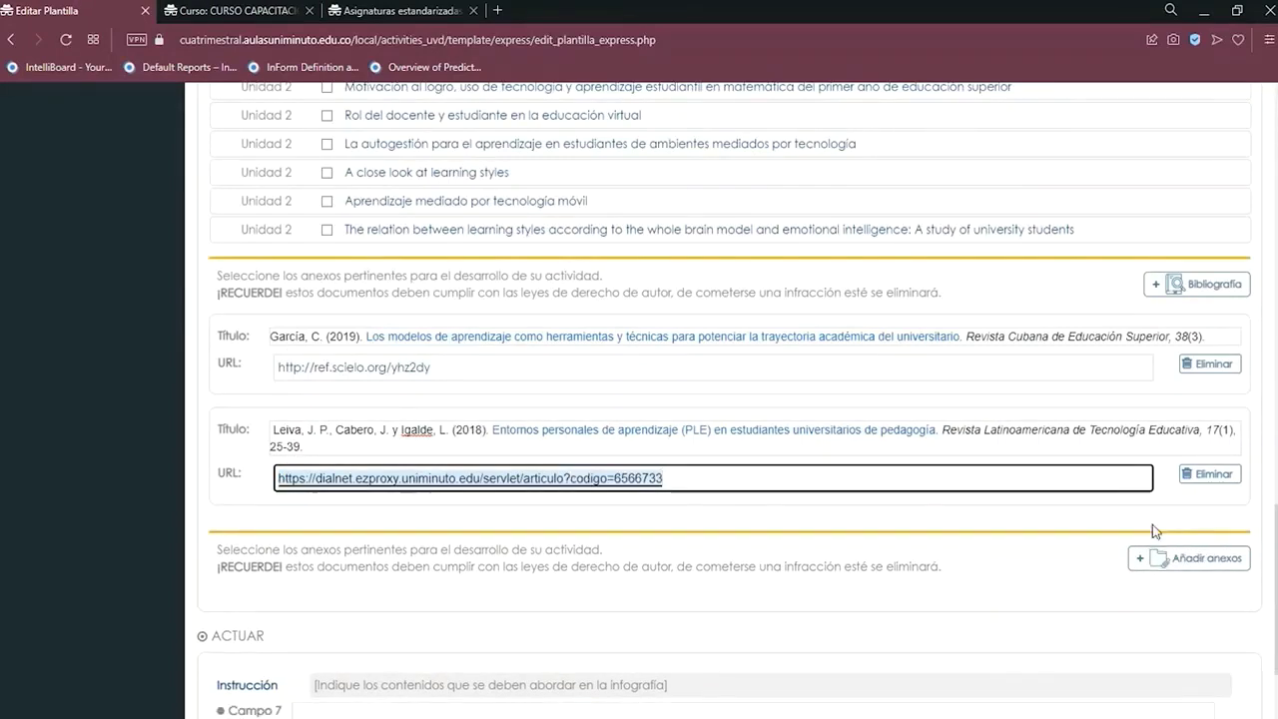
# Enter "tipos de metodologías para fortalecer el aprendizaje autónomo" as the infographic contents in Campo 7 under ACTUAR.
pyautogui.scroll(-3, 764, 467)
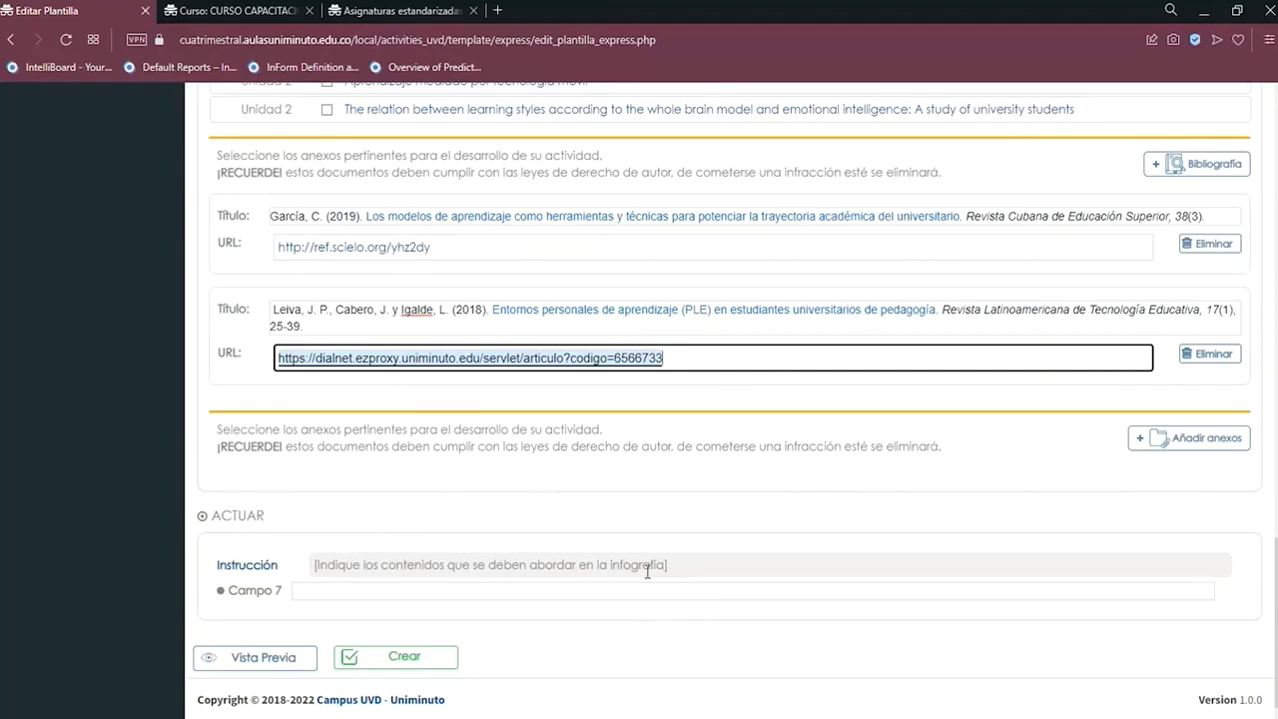
pyautogui.scroll(1, 647, 572)
pyautogui.scroll(-1, 647, 571)
pyautogui.click(647, 590)
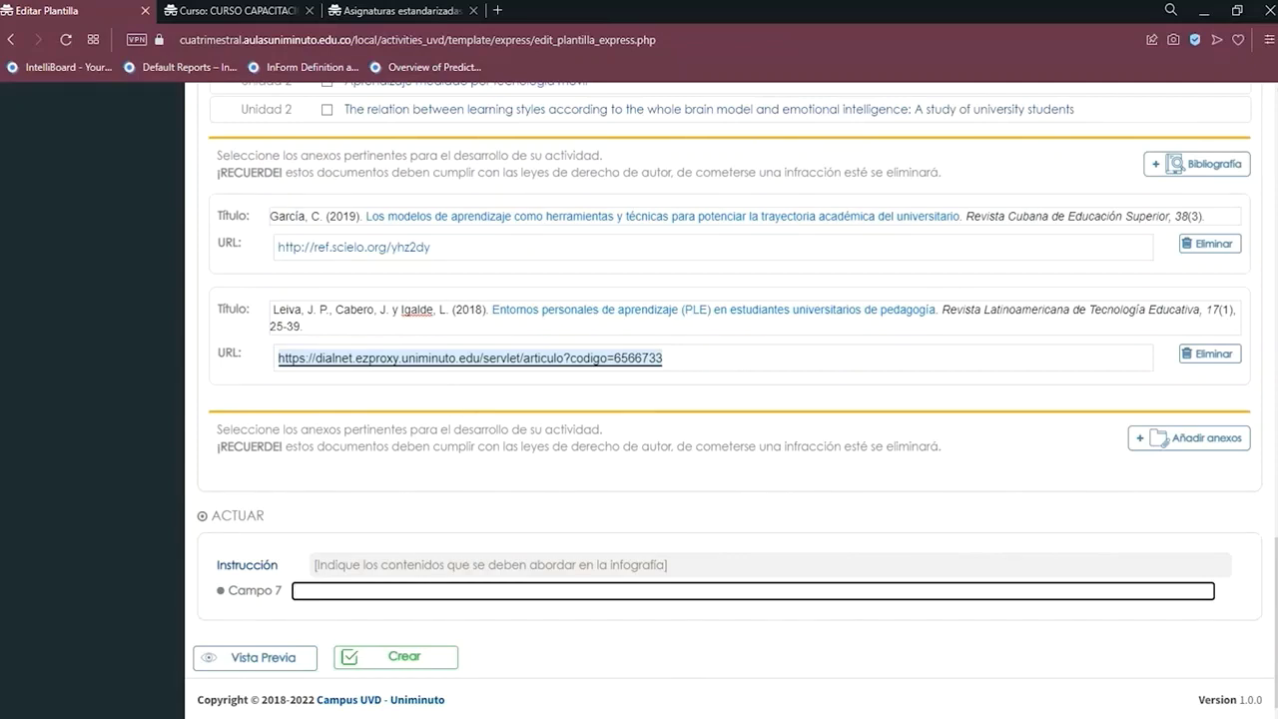
pyautogui.click(325, 594)
pyautogui.write('fort')
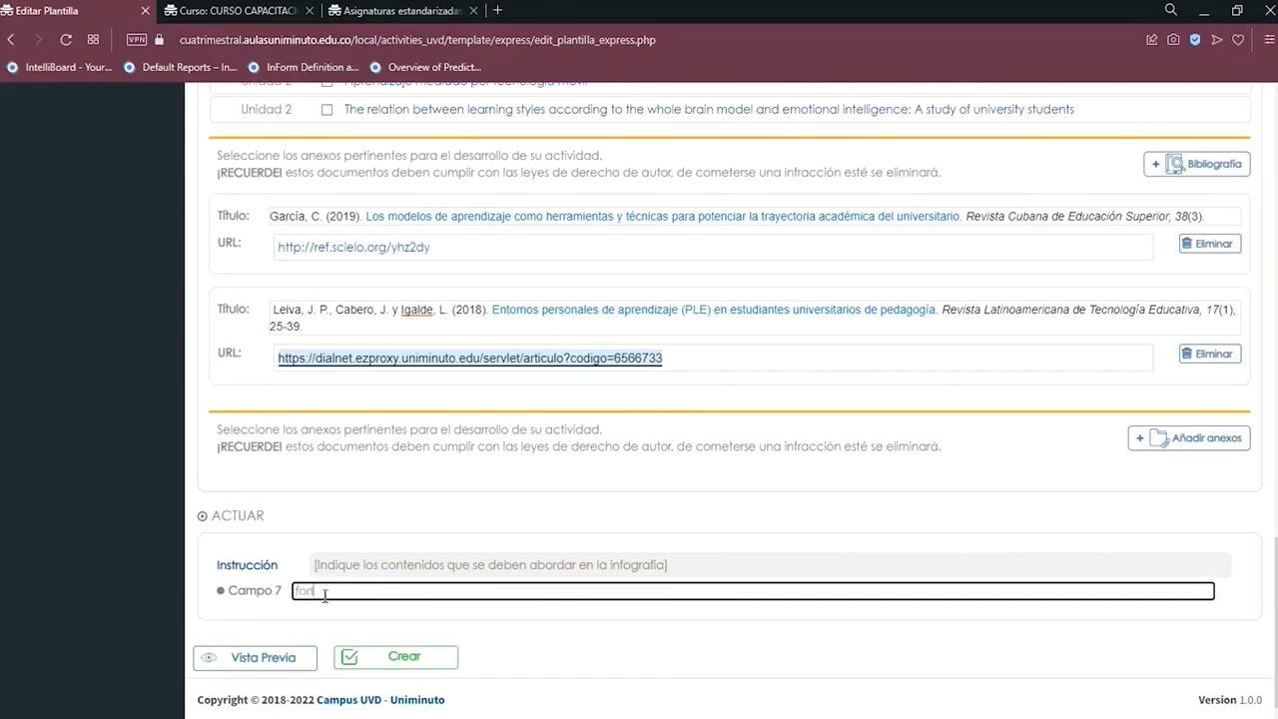
pyautogui.write('alecer ltipo')
pyautogui.press('BackSpace')
pyautogui.press('BackSpace')
pyautogui.press('BackSpace')
pyautogui.press('BackSpace')
pyautogui.press('BackSpace')
pyautogui.press('BackSpace')
pyautogui.press('BackSpace')
pyautogui.press('BackSpace')
pyautogui.press('BackSpace')
pyautogui.press('BackSpace')
pyautogui.press('BackSpace')
pyautogui.press('BackSpace')
pyautogui.press('BackSpace')
pyautogui.press('BackSpace')
pyautogui.press('BackSpace')
pyautogui.write('tipos de metodologias para fortalecer el aprendizaje aut')
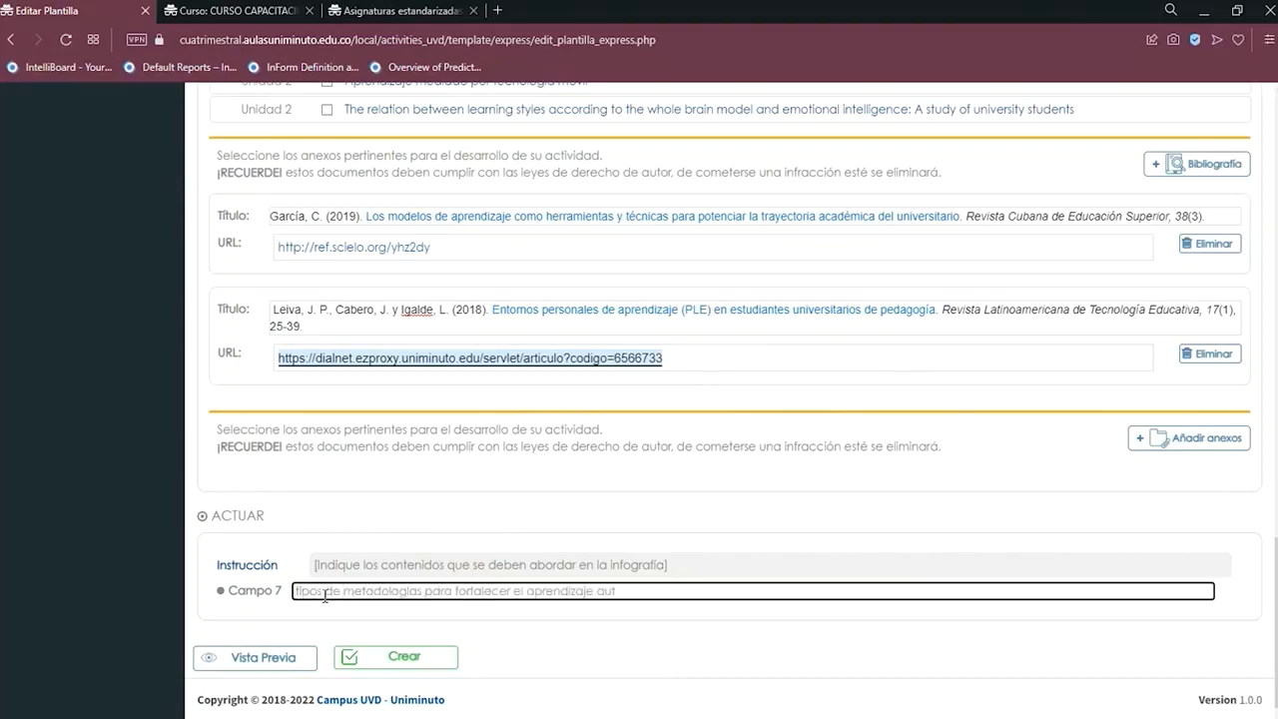
pyautogui.write('onomo')
pyautogui.click(1182, 542)
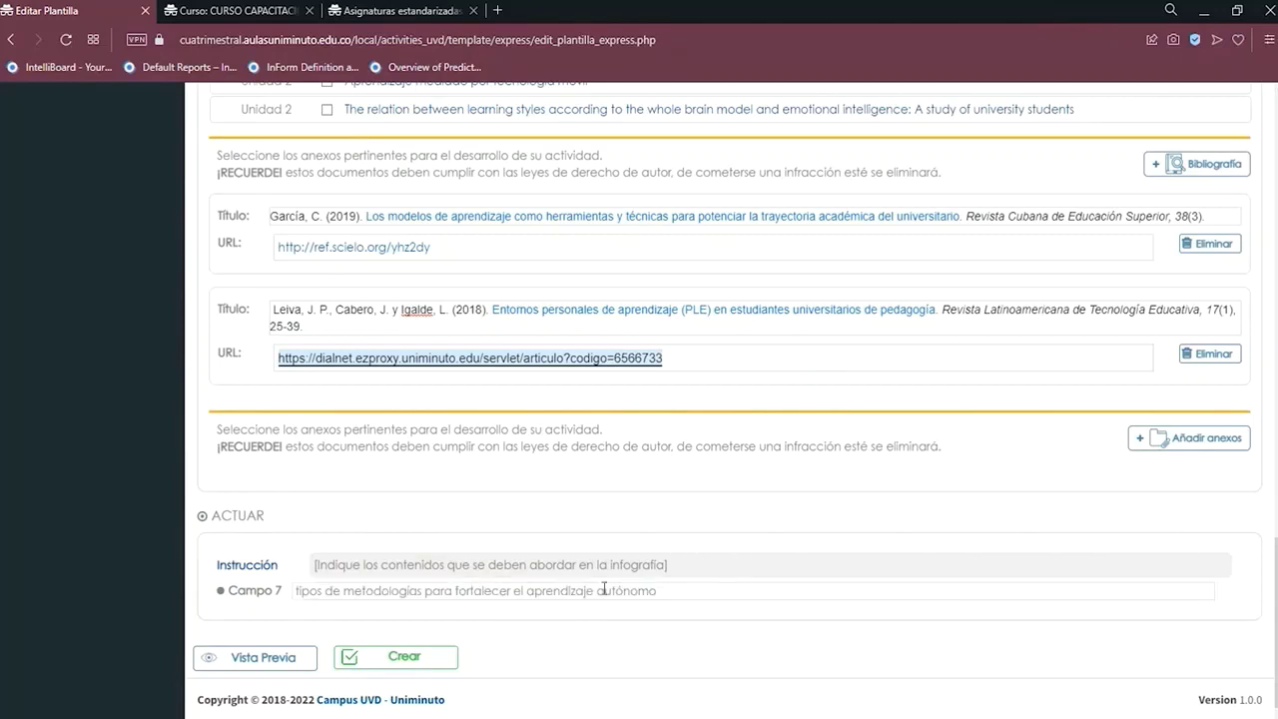
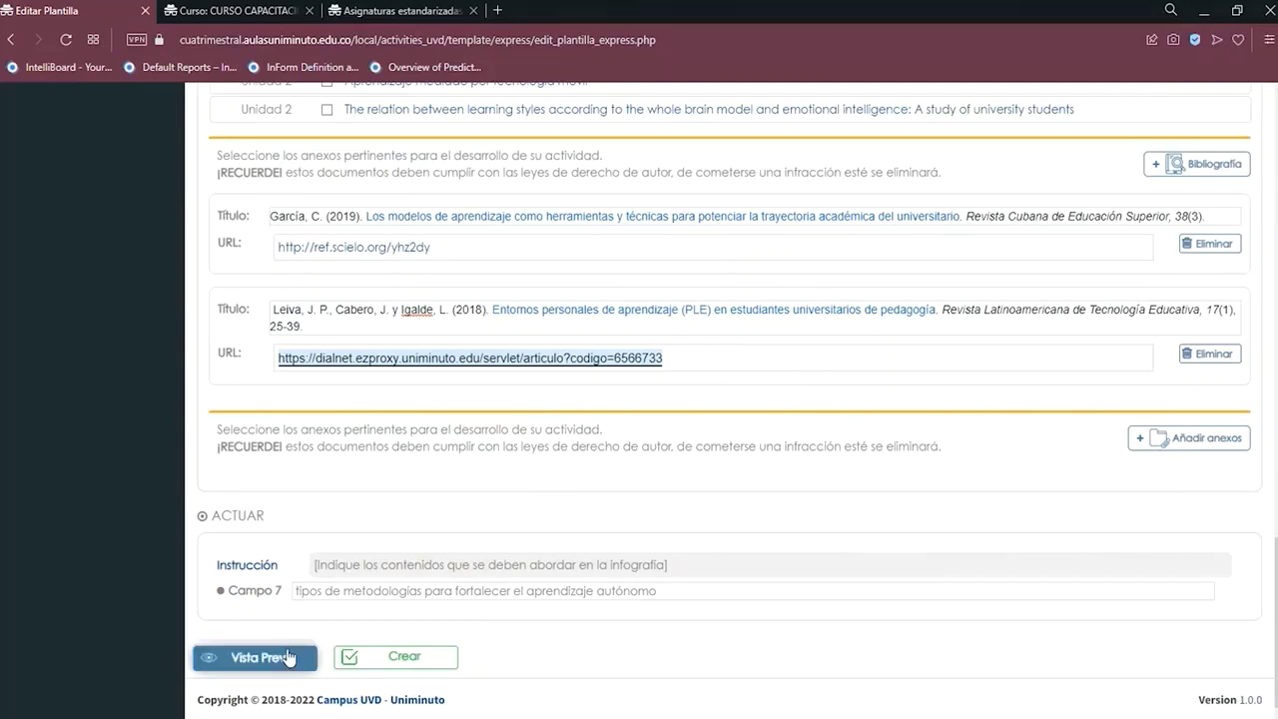
# Preview the infographic activity and review the filled-in texts of its DESCRIPCIÓN and VER sections.
pyautogui.click(288, 656)
pyautogui.moveTo(92, 289); pyautogui.dragTo(334, 291)
pyautogui.doubleClick(256, 290)
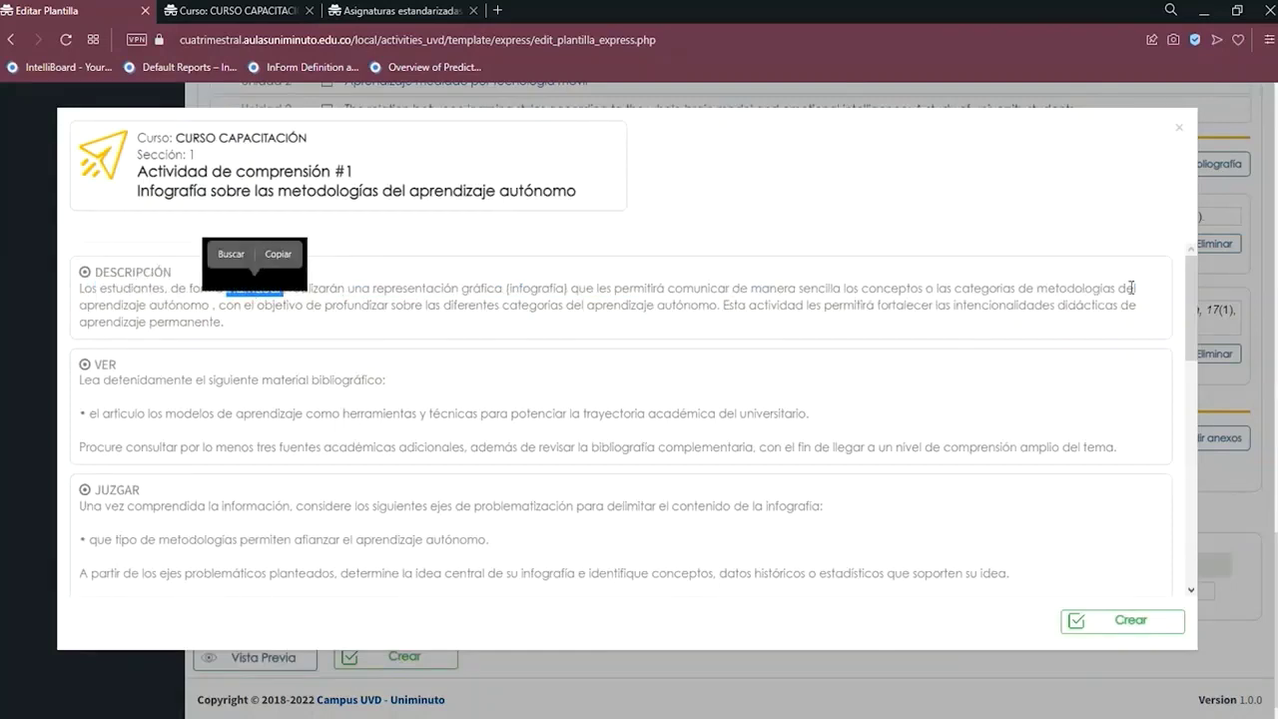
pyautogui.moveTo(1040, 288); pyautogui.dragTo(583, 306)
pyautogui.click(611, 319)
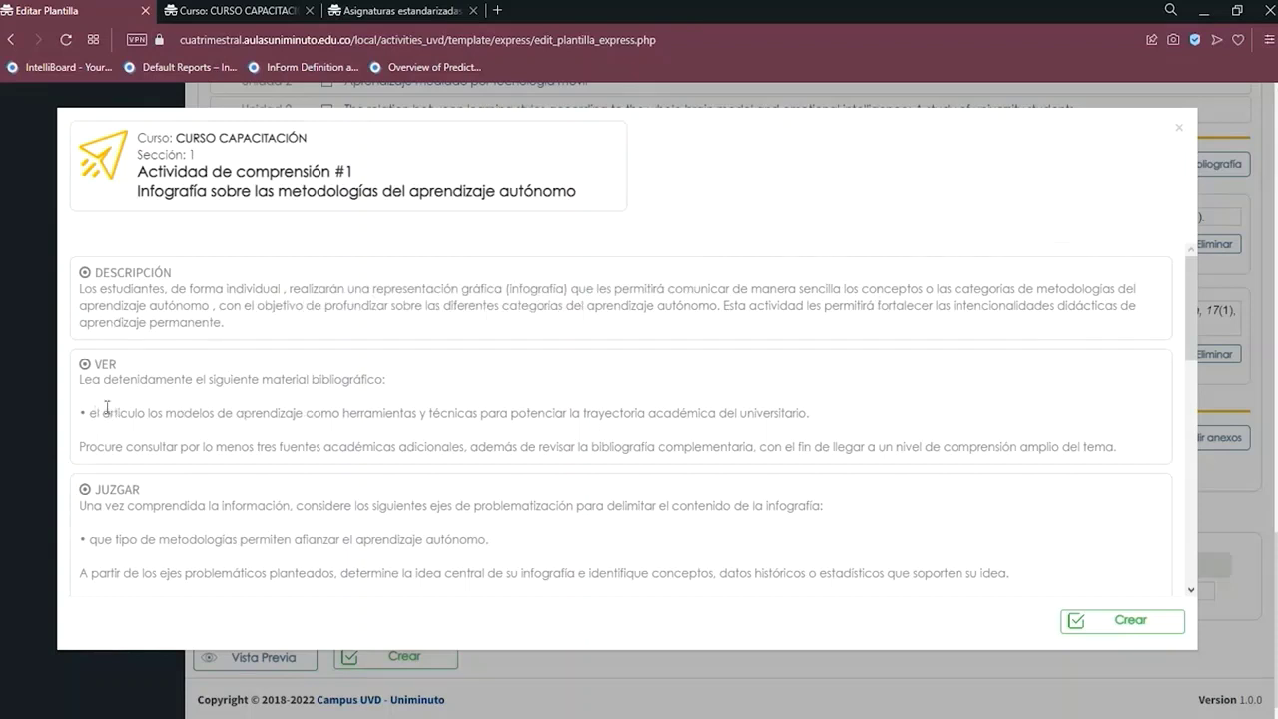
pyautogui.moveTo(103, 413); pyautogui.dragTo(769, 420)
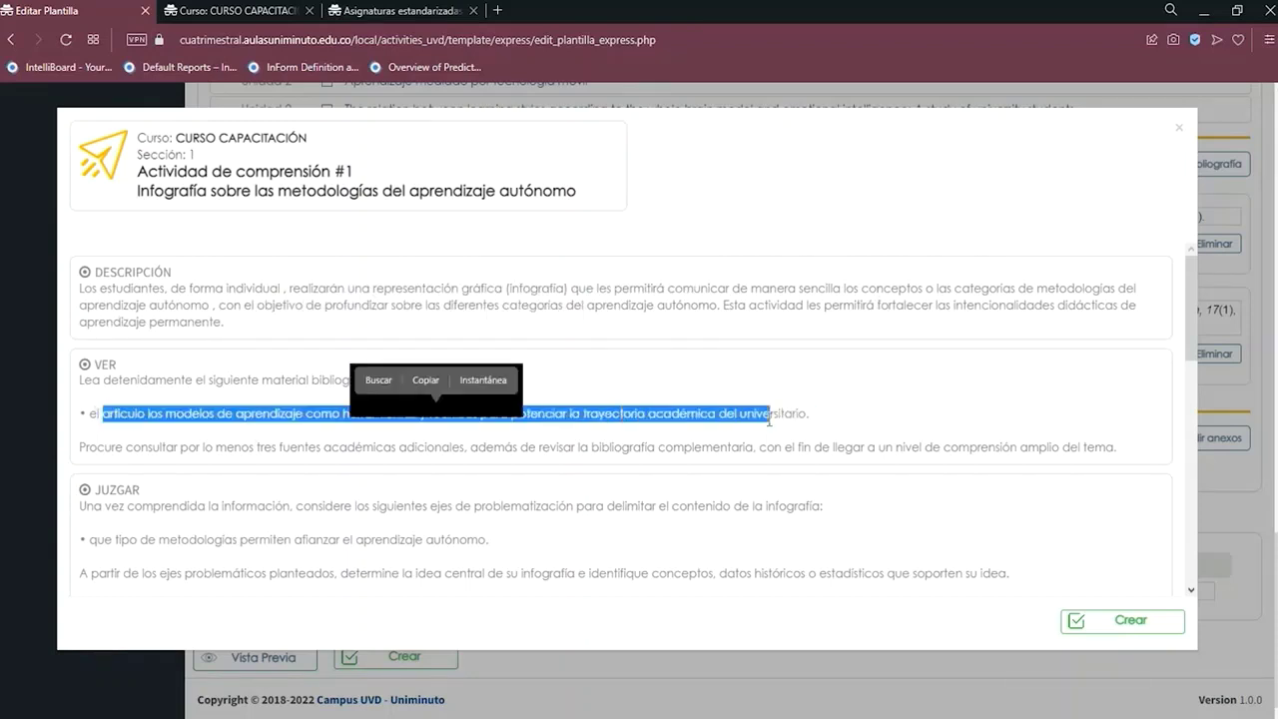
pyautogui.click(769, 420)
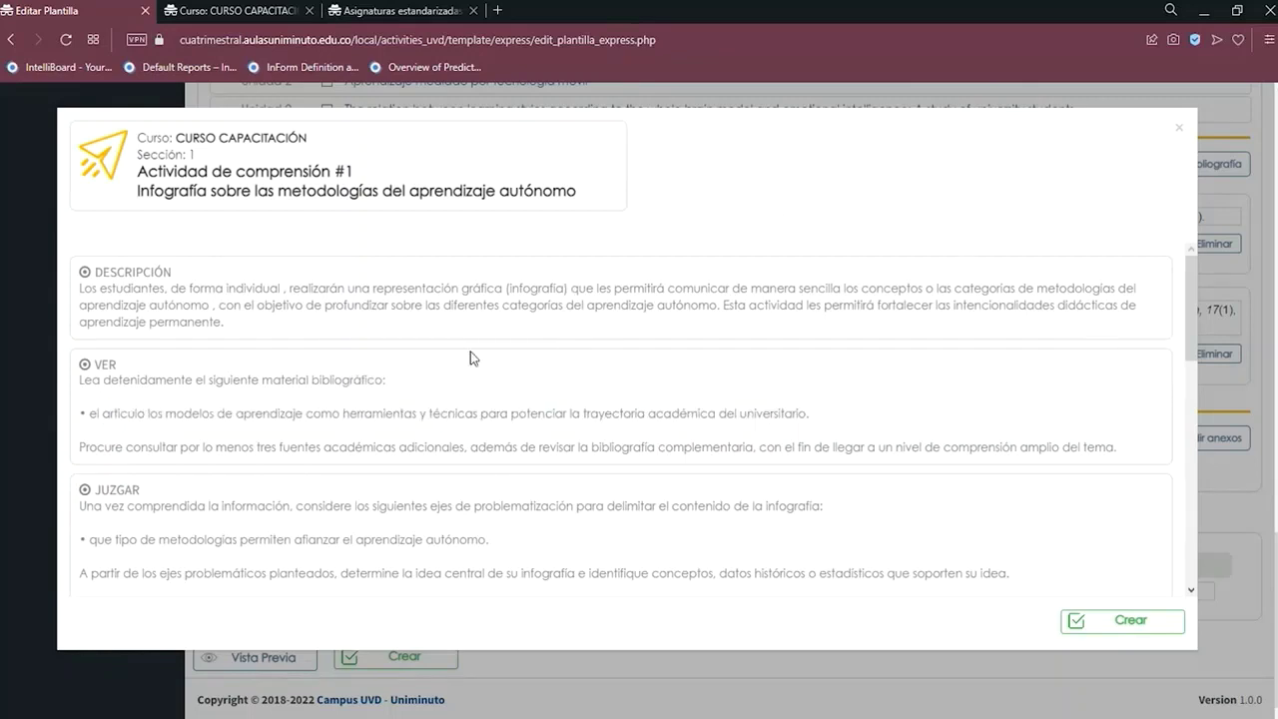
# Review the rest of the preview, from JUZGAR with its bibliography and ACTUAR through TIEMPO ESTIMADO, FORMA DE ENTREGA and ROL DEL TUTOR.
pyautogui.scroll(-3, 285, 476)
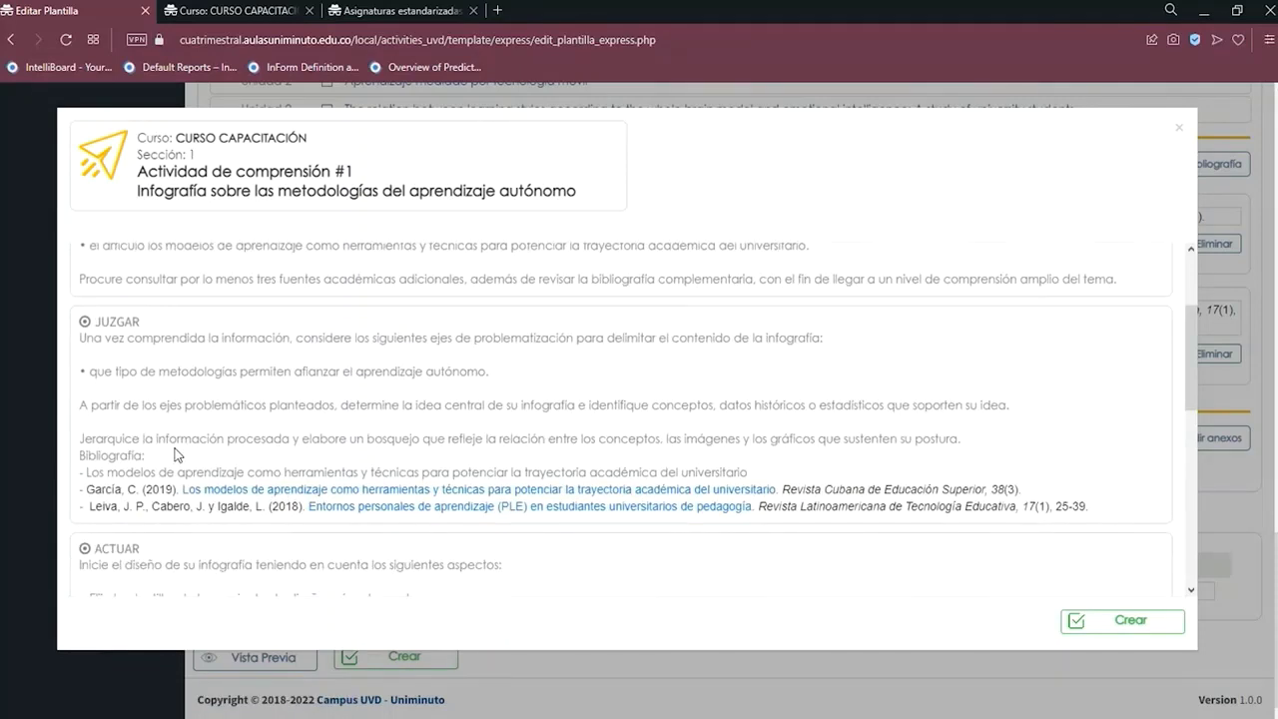
pyautogui.scroll(-2, 177, 454)
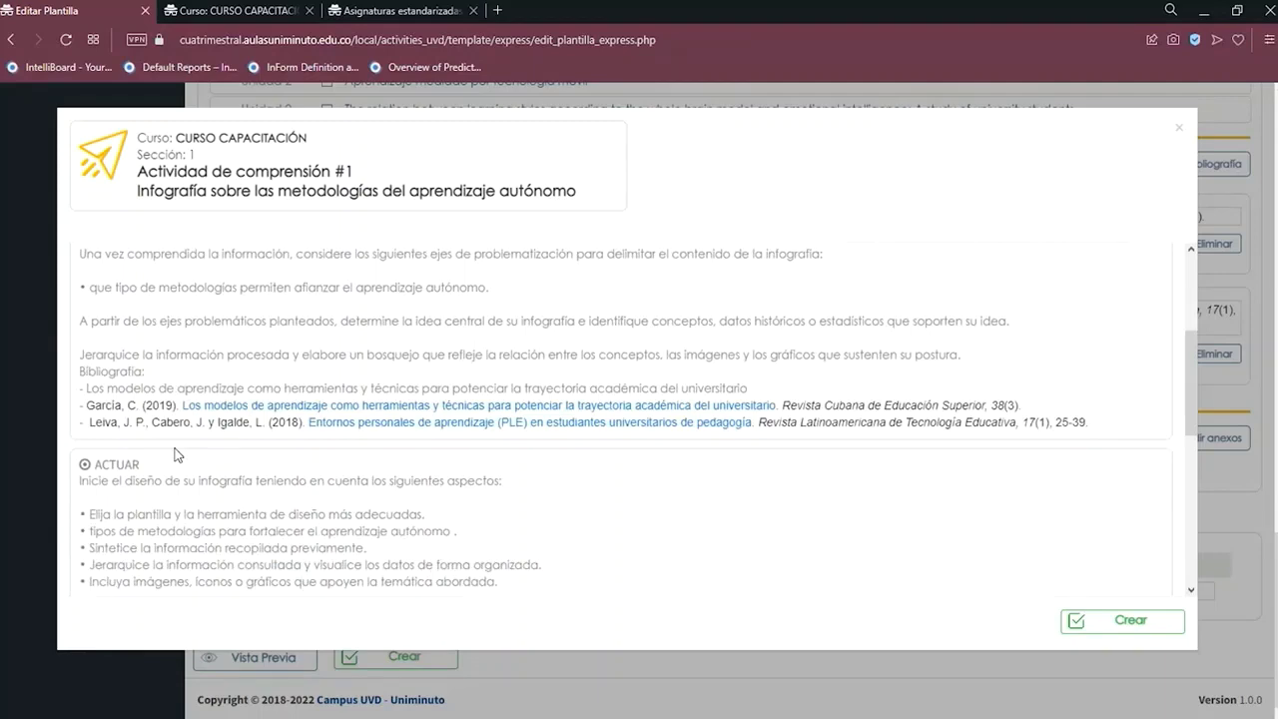
pyautogui.scroll(-8, 175, 454)
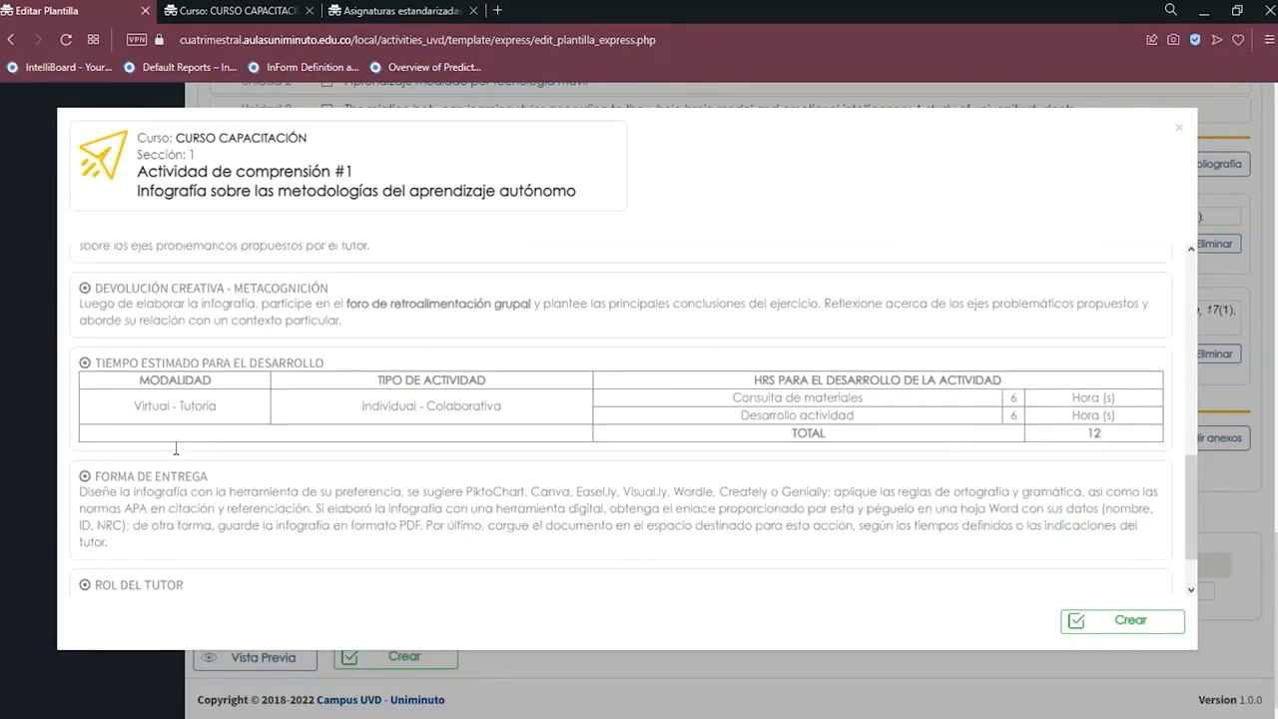
pyautogui.scroll(6, 175, 449)
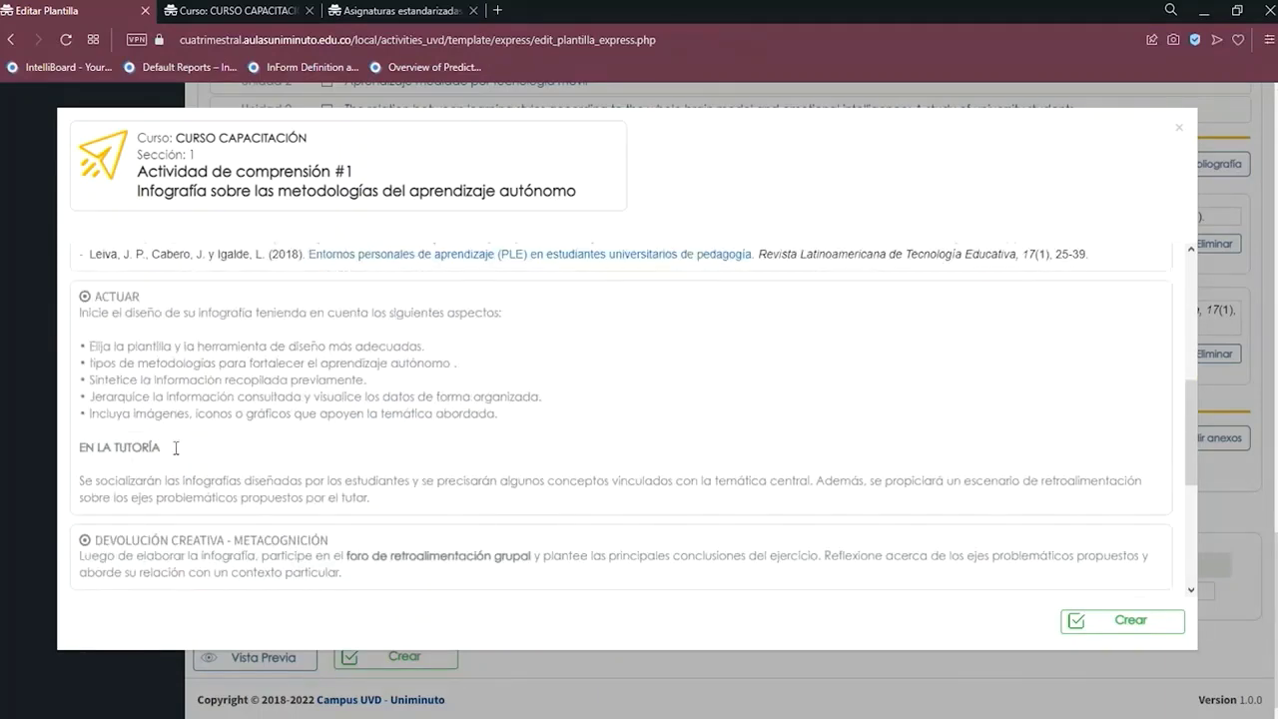
pyautogui.scroll(-2, 176, 448)
pyautogui.scroll(-5, 176, 448)
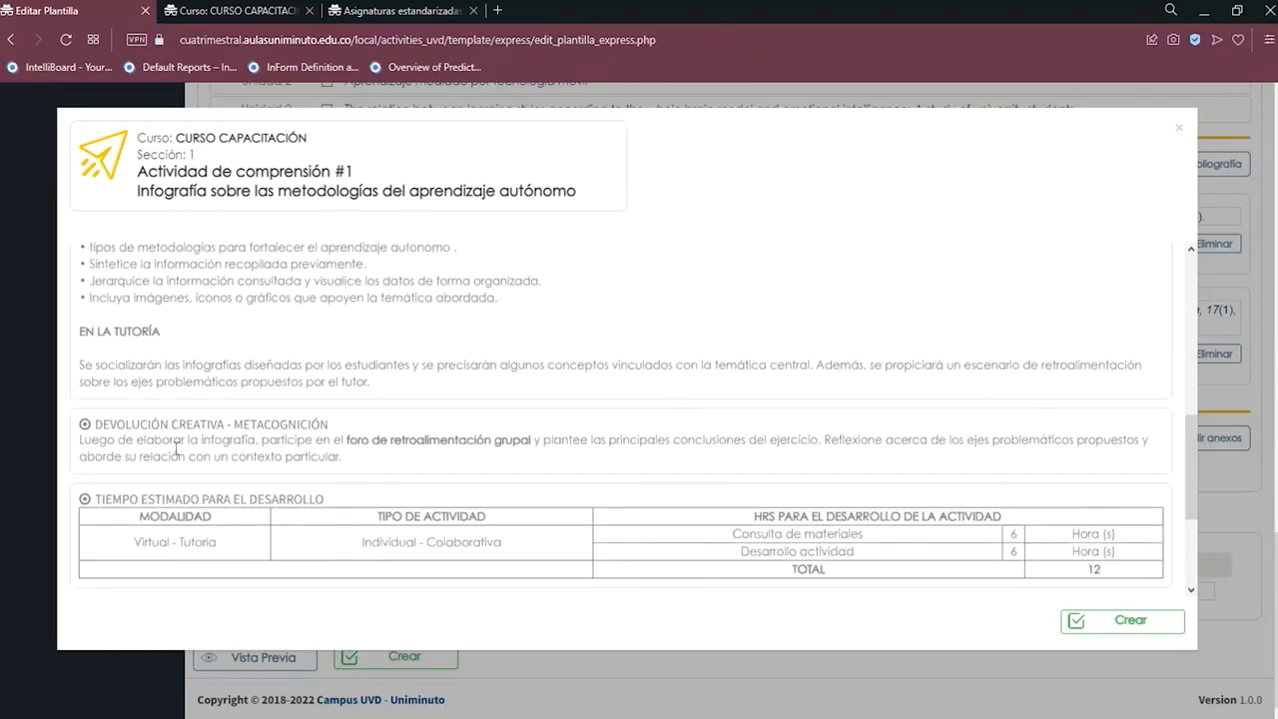
pyautogui.scroll(8, 176, 448)
pyautogui.moveTo(94, 387); pyautogui.dragTo(220, 408)
pyautogui.click(220, 408)
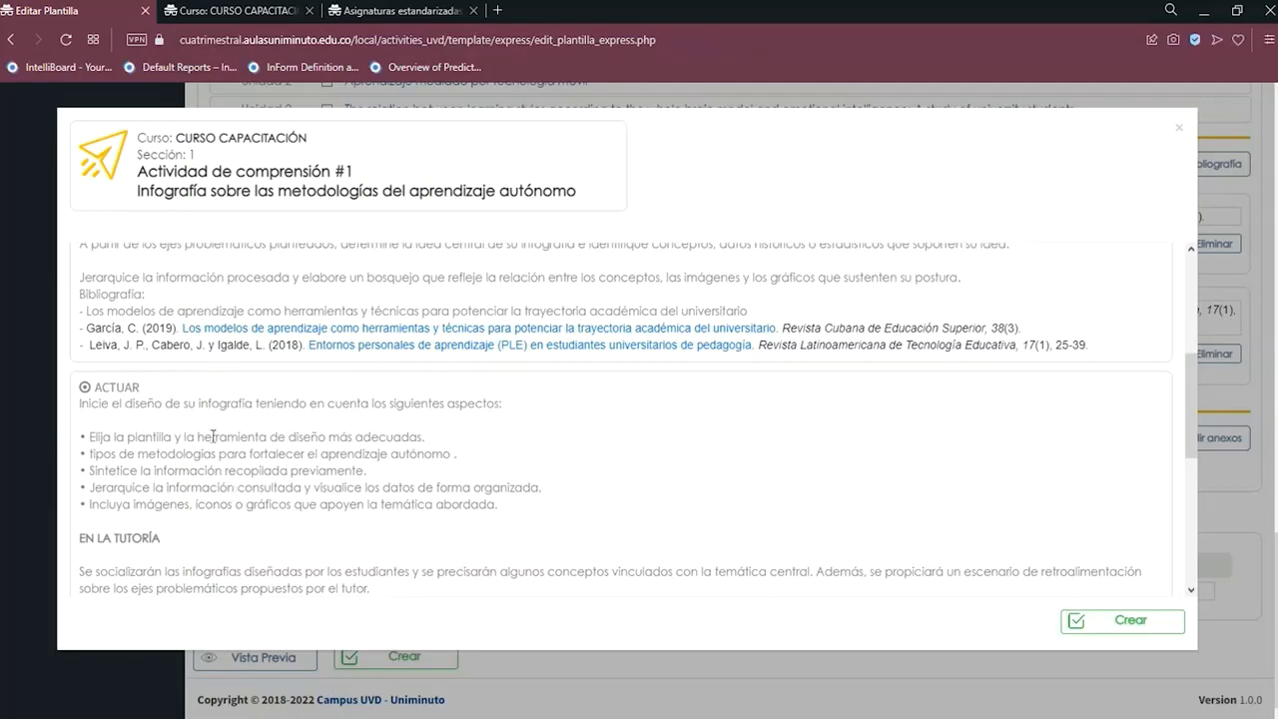
pyautogui.scroll(-2, 229, 531)
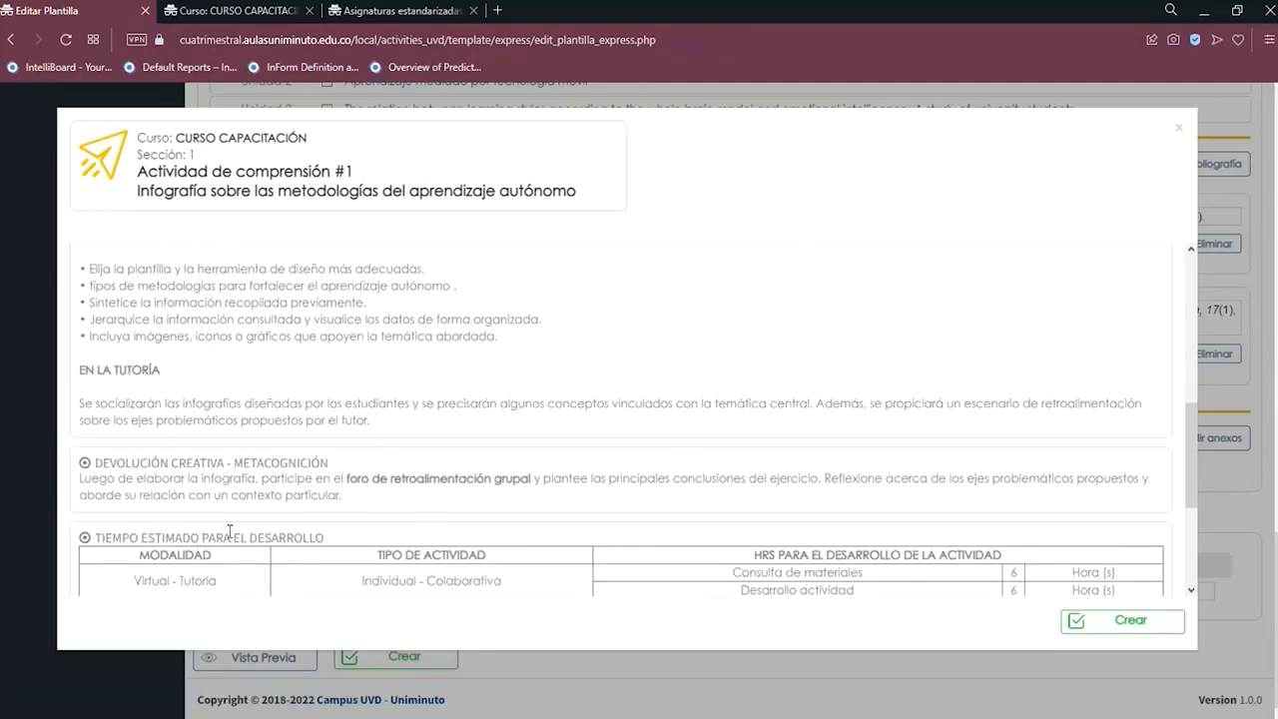
pyautogui.scroll(-1, 230, 532)
pyautogui.scroll(-1, 230, 532)
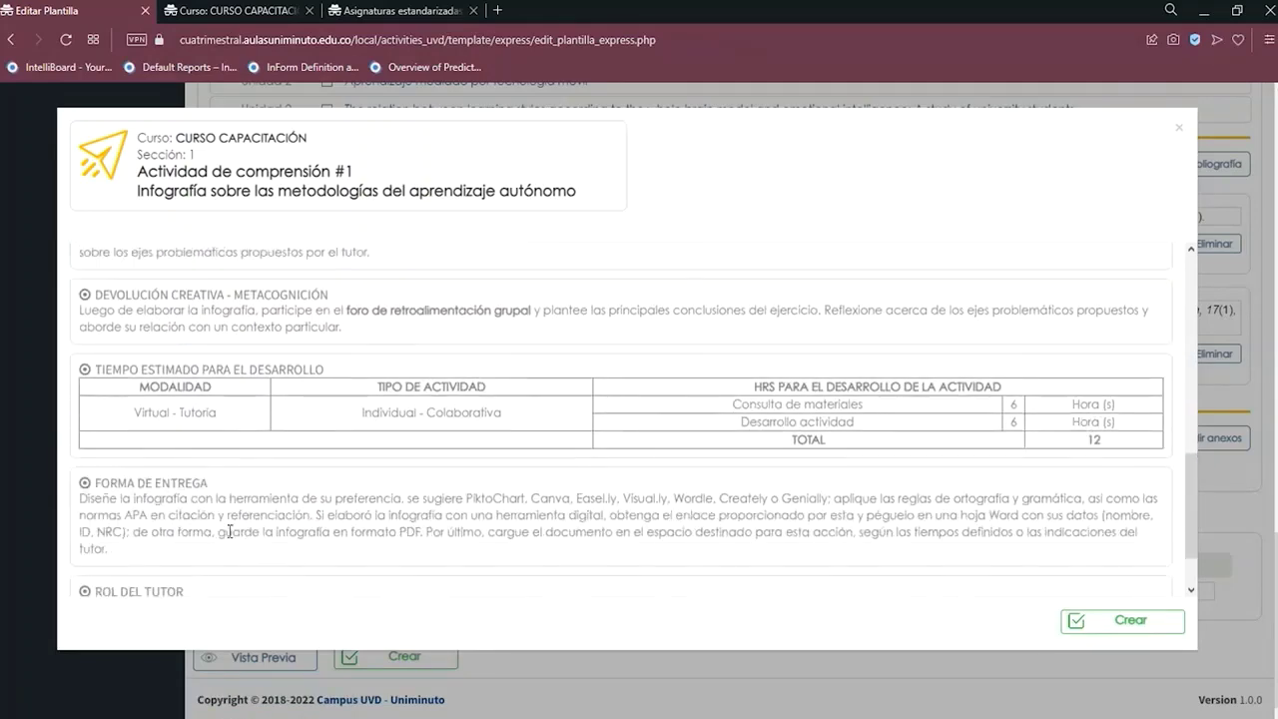
pyautogui.scroll(-1, 230, 532)
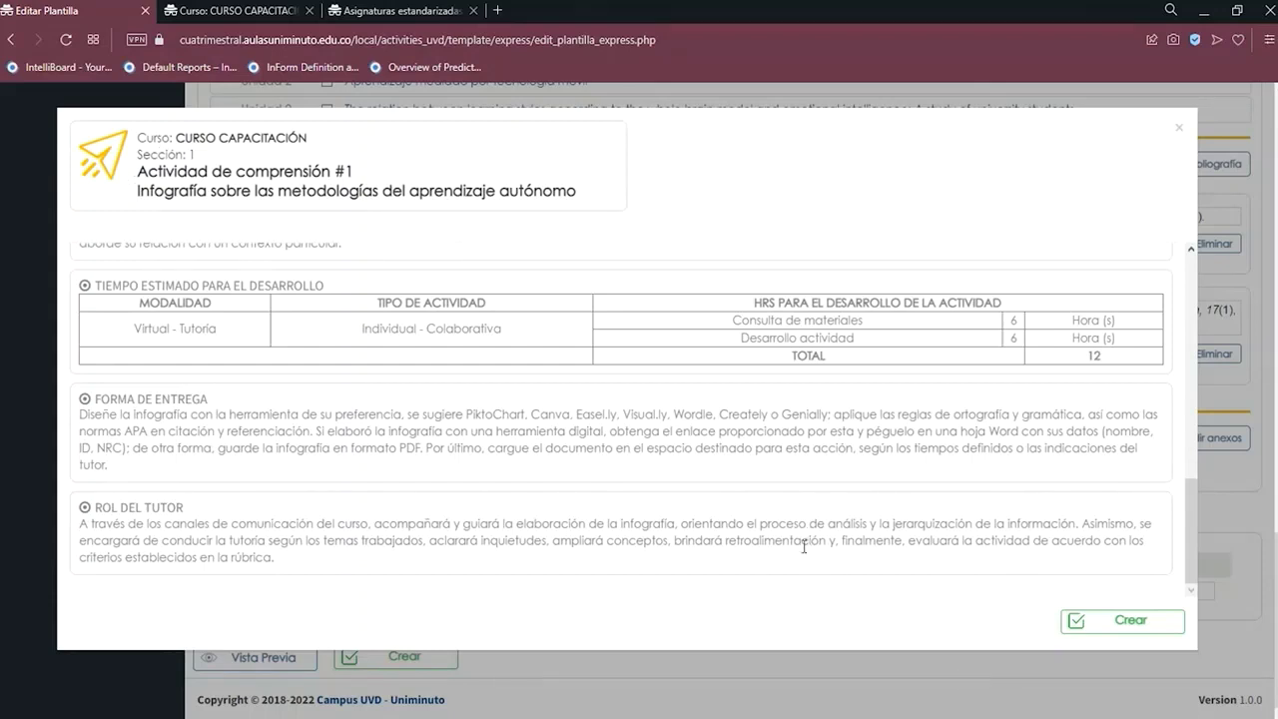
# Create the infographic activity from the preview, confirm the creation, and check the CURSO CAPACITACIÓN page while it processes.
pyautogui.click(1113, 627)
pyautogui.click(606, 505)
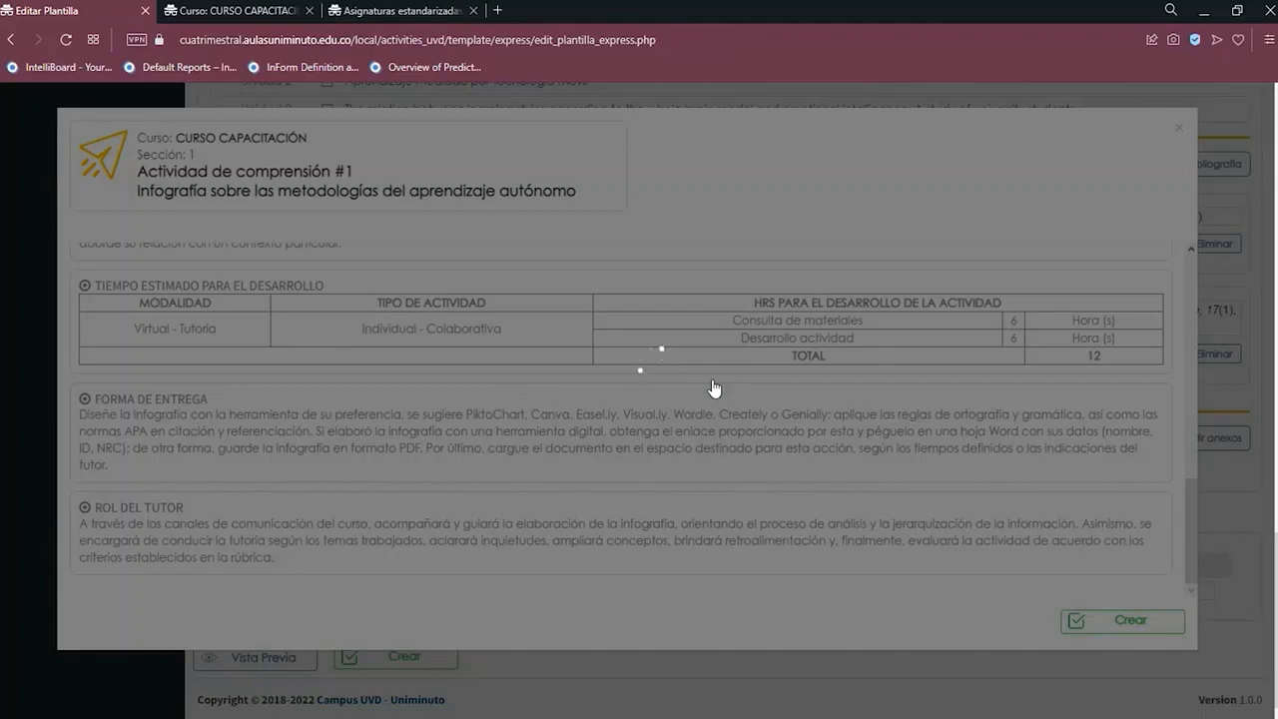
pyautogui.click(240, 11)
pyautogui.click(14, 172)
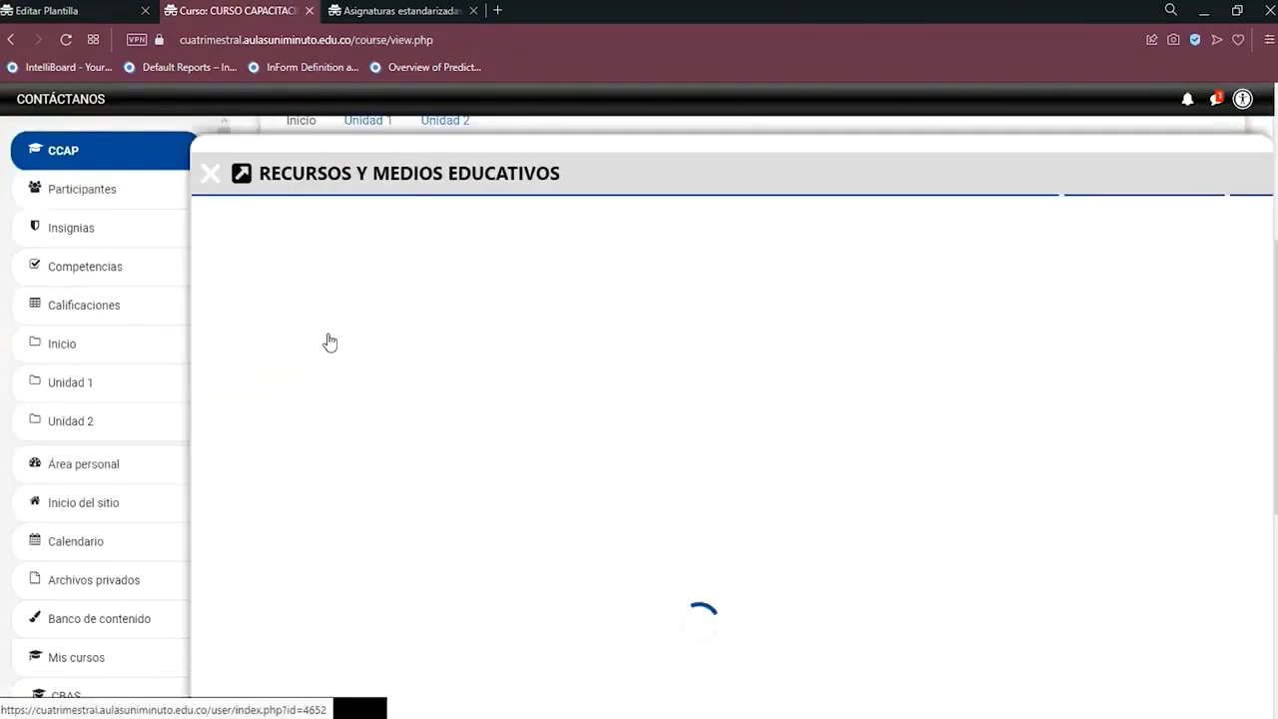
pyautogui.click(60, 11)
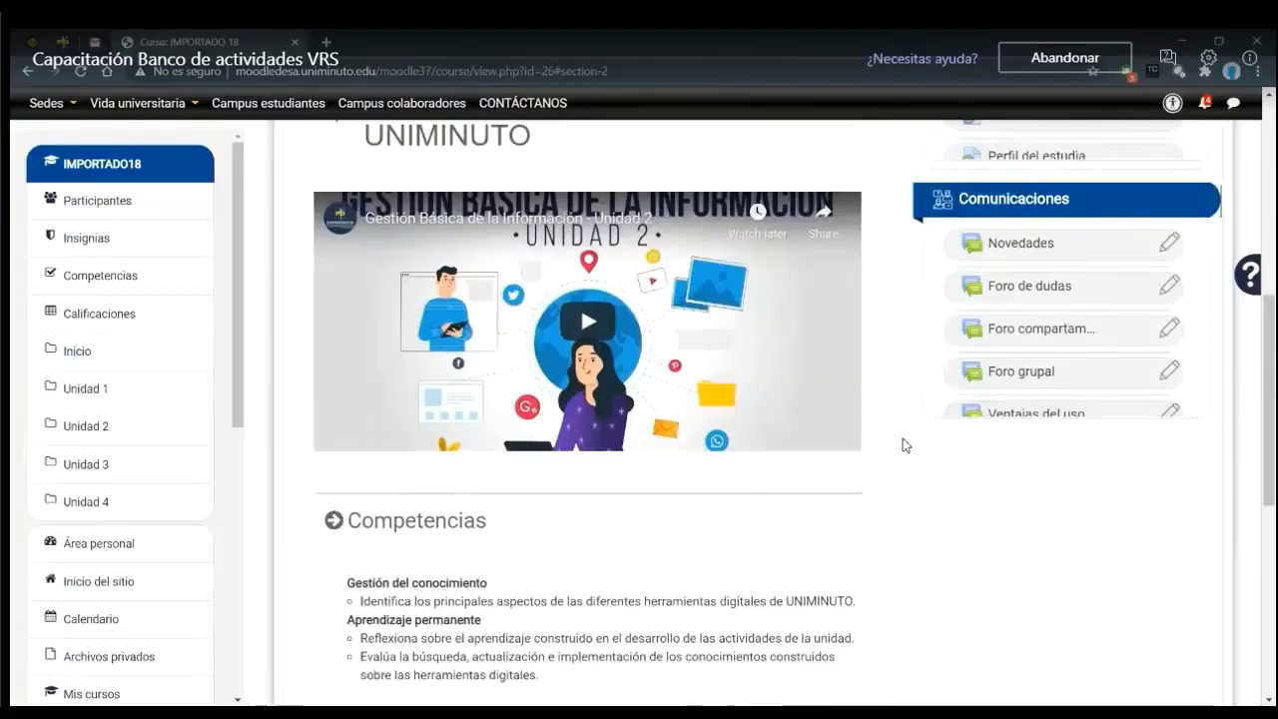
# Open Unidad 3 of the IMPORTADO 18 course and start replacing "Actividad 5 - Actividad evaluativa".
pyautogui.scroll(3, 903, 443)
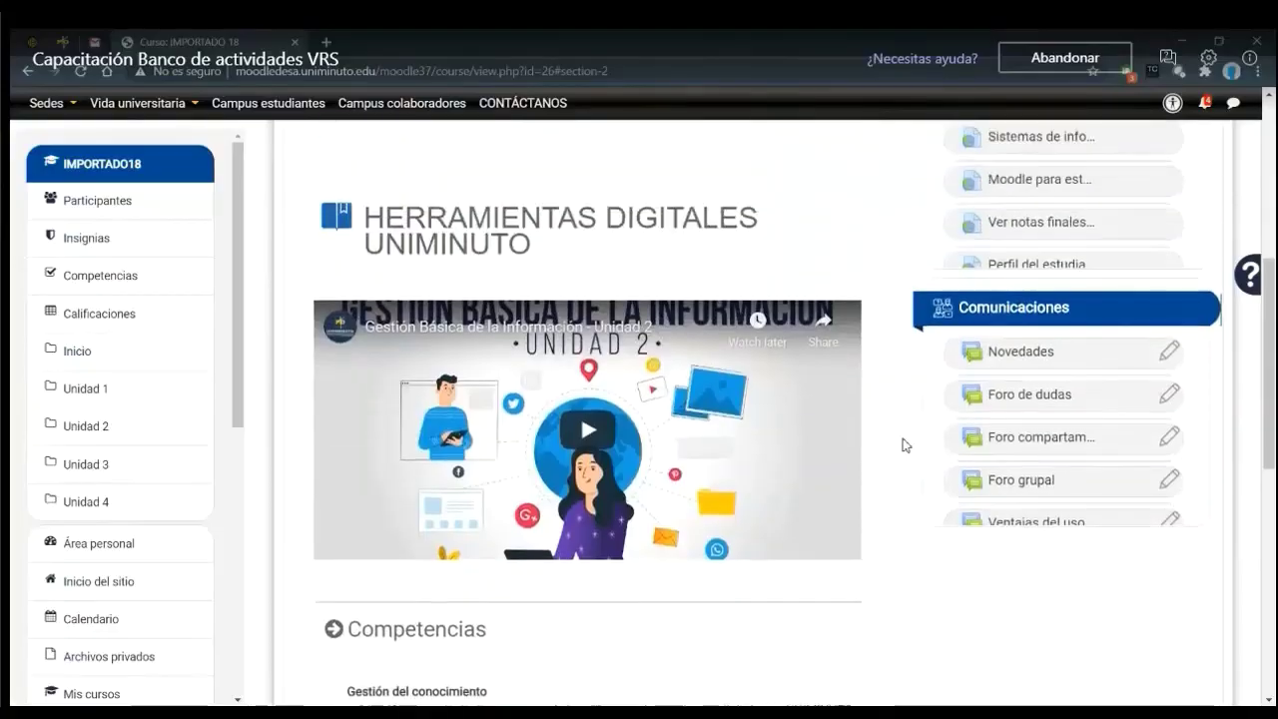
pyautogui.scroll(3, 904, 443)
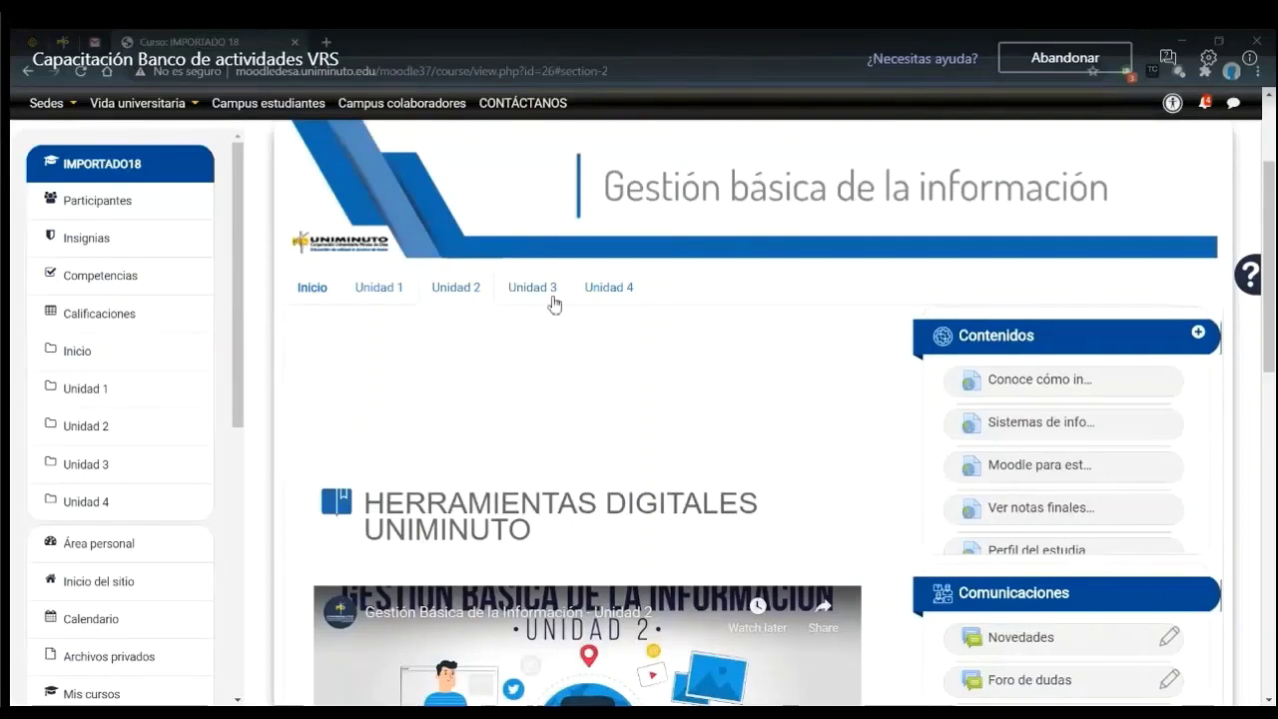
pyautogui.scroll(-1, 577, 389)
pyautogui.scroll(1, 576, 388)
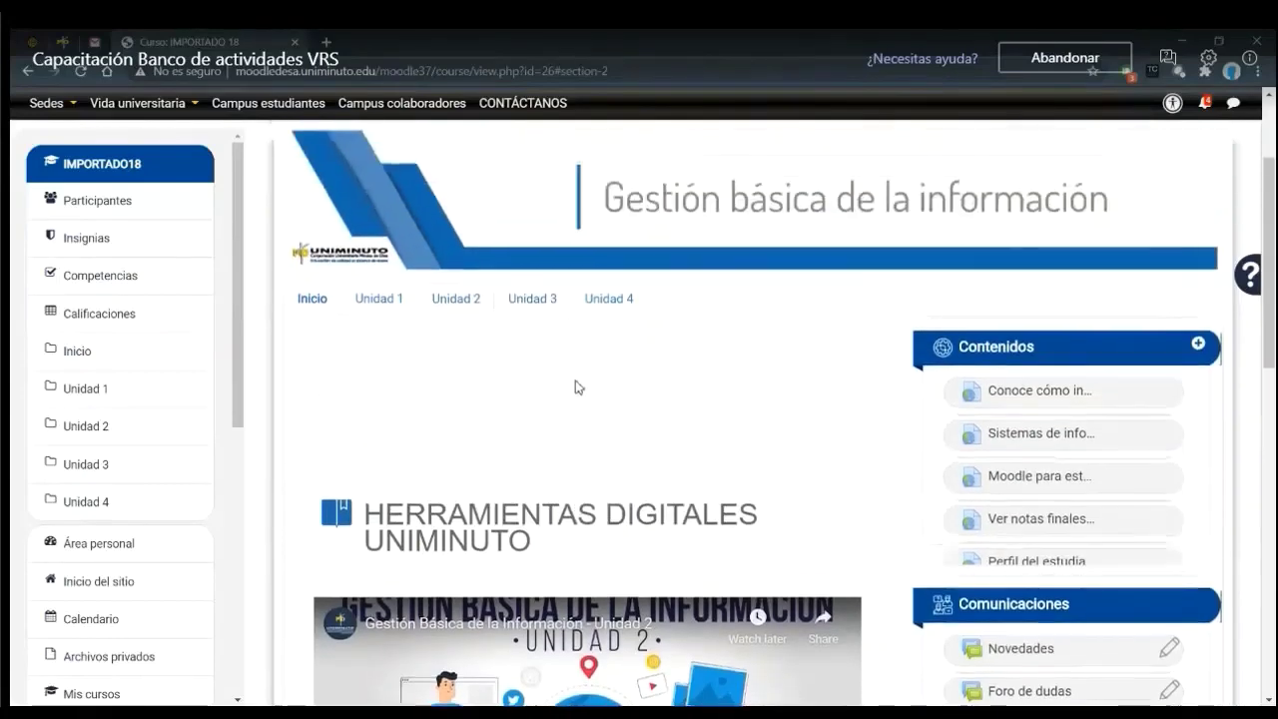
pyautogui.click(529, 303)
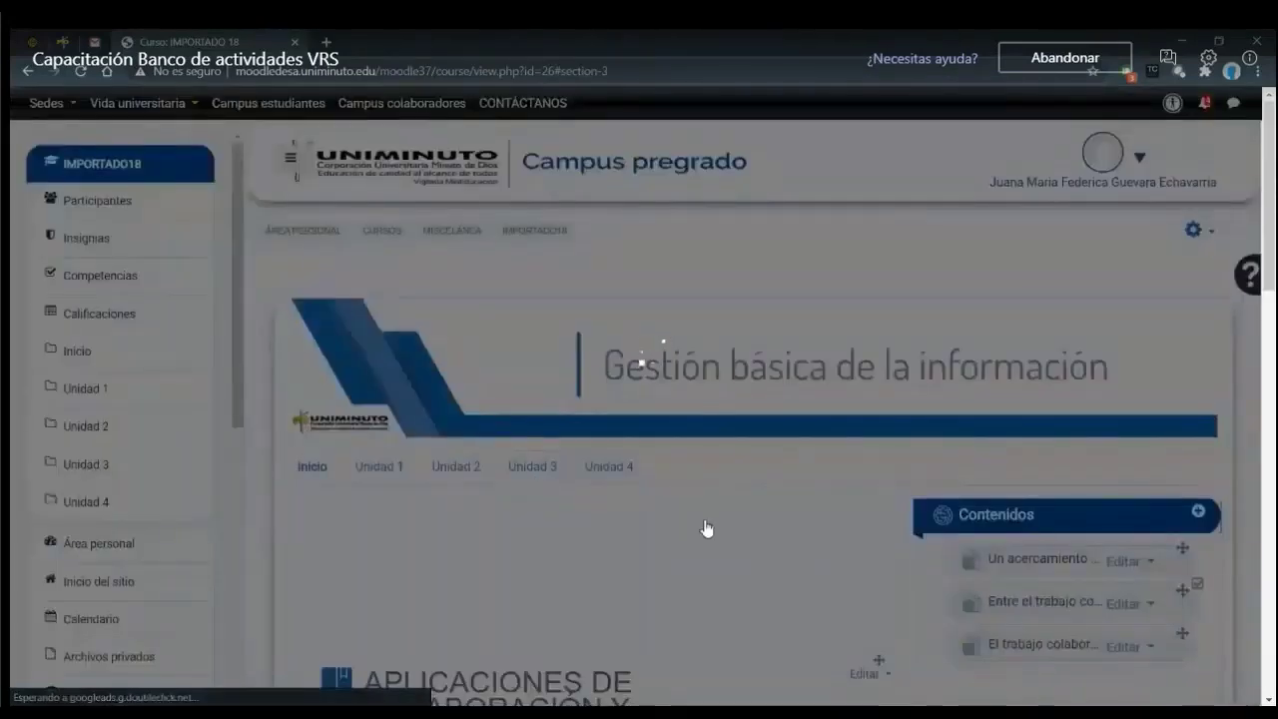
pyautogui.scroll(-3, 705, 528)
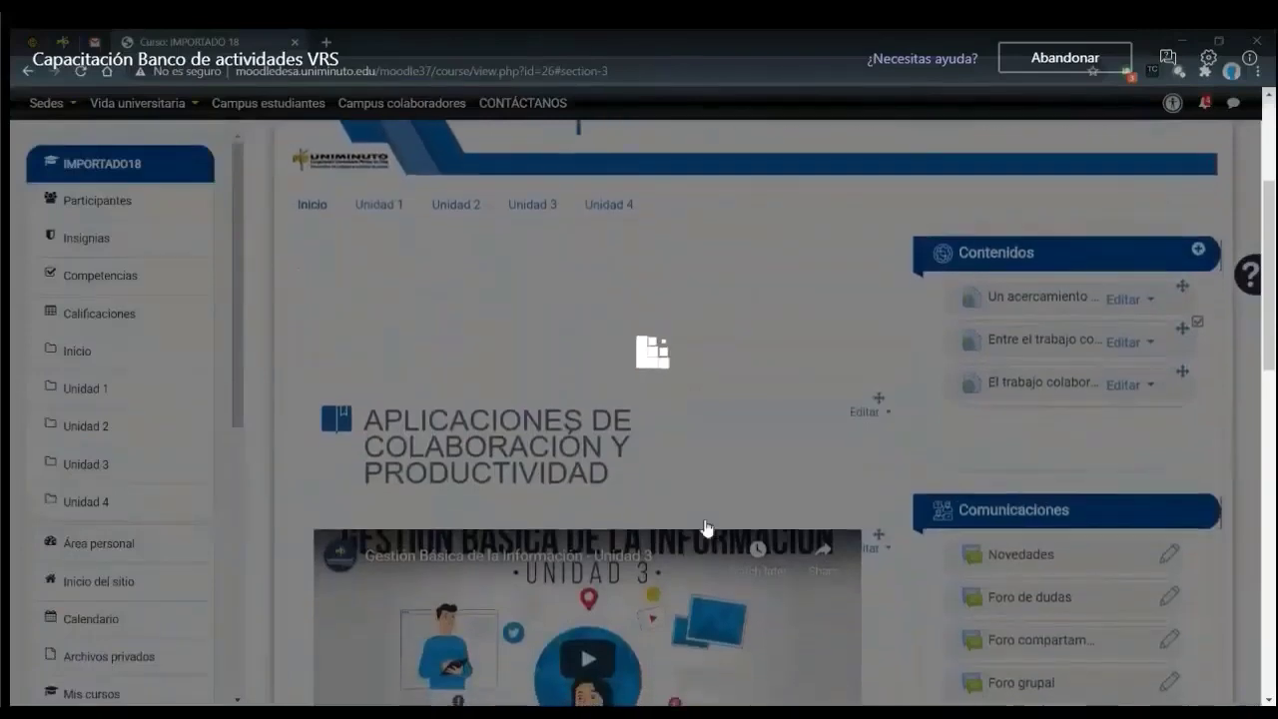
pyautogui.scroll(-10, 704, 526)
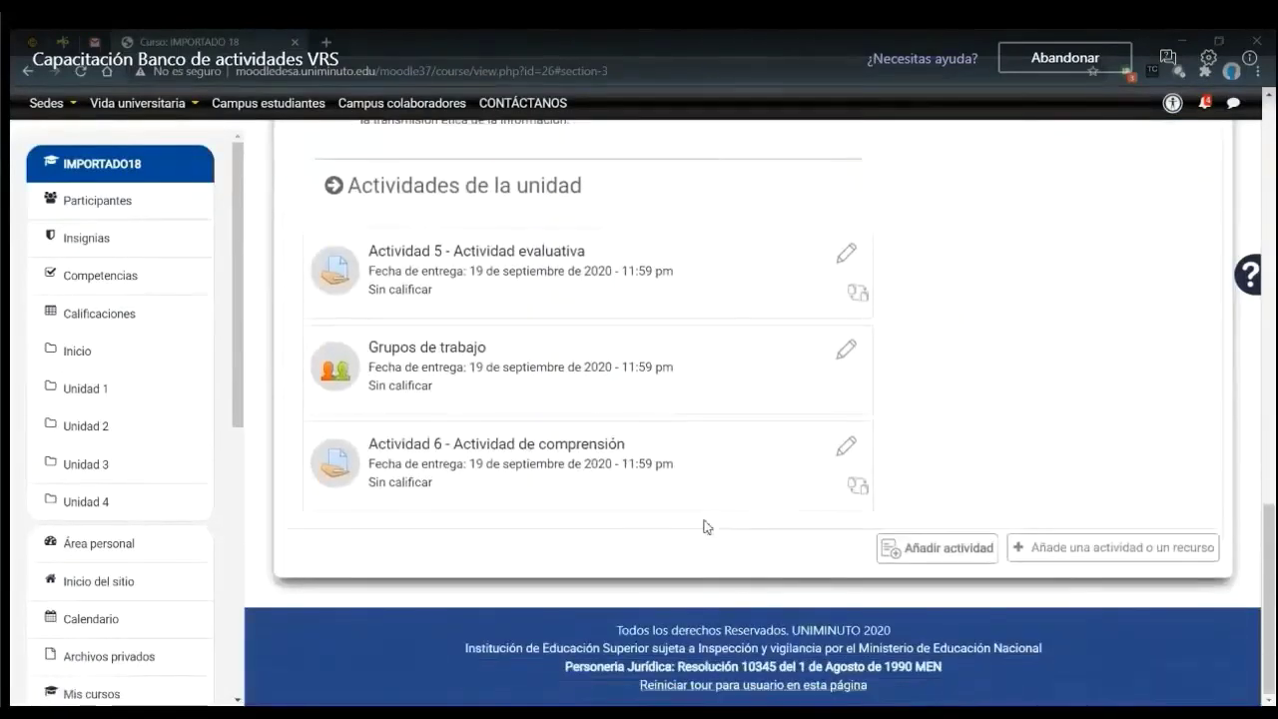
pyautogui.click(855, 300)
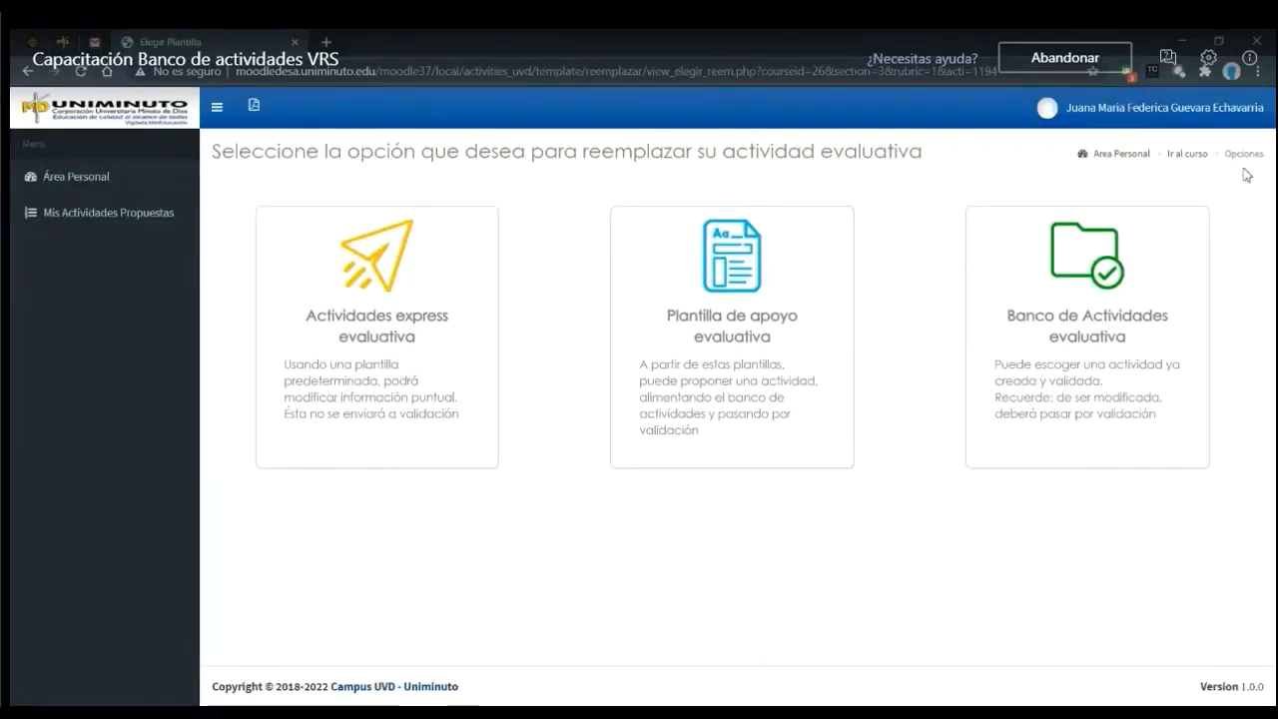
# Choose Banco de Actividades evaluativa as the replacement option and go to the search field for proposed activities.
pyautogui.click(1110, 325)
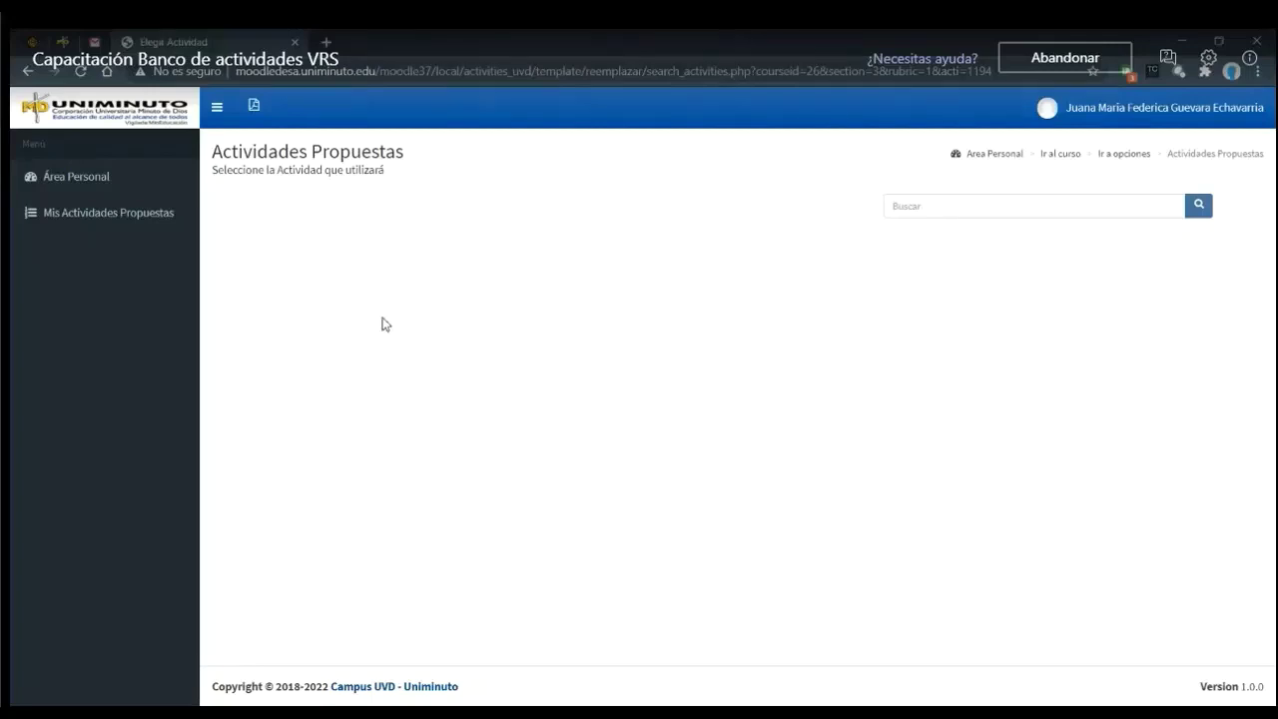
pyautogui.rightClick(385, 319)
pyautogui.click(982, 211)
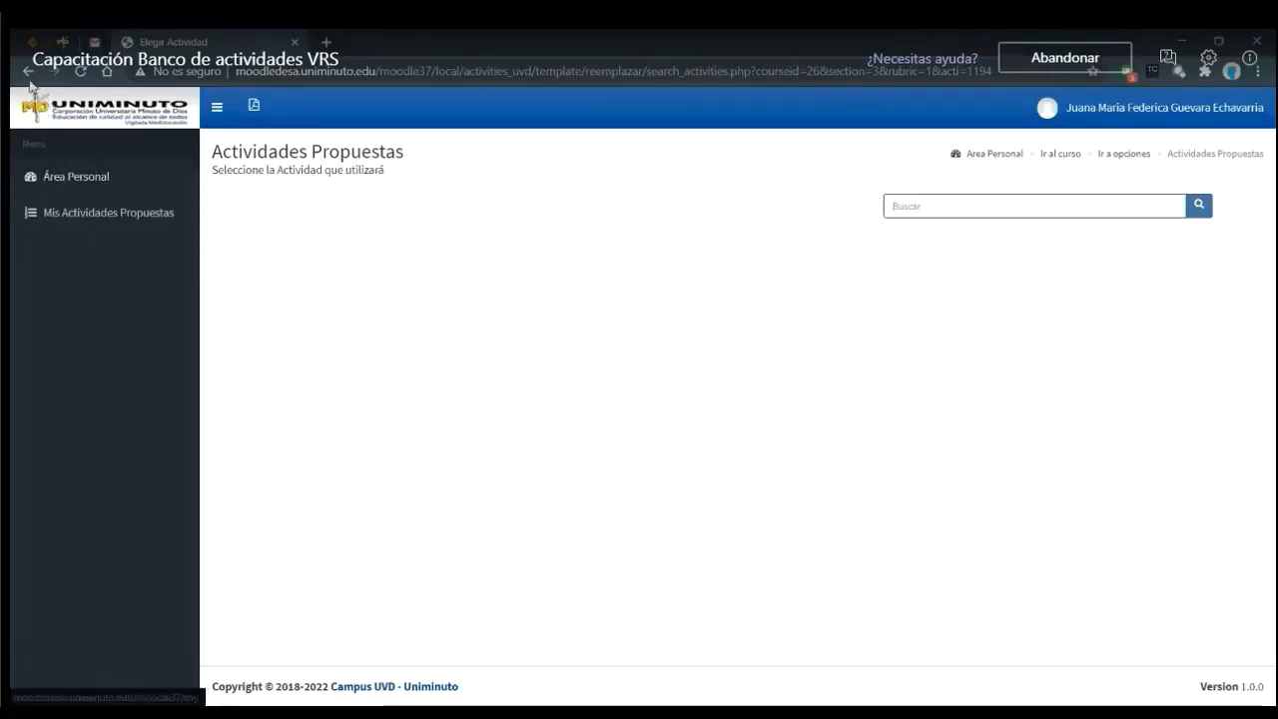
# Open the IMPORTADO 18 course from the "Ensayo express" proposal under Mis Actividades Propuestas and examine the status of the Unidad 2 activities.
pyautogui.click(134, 216)
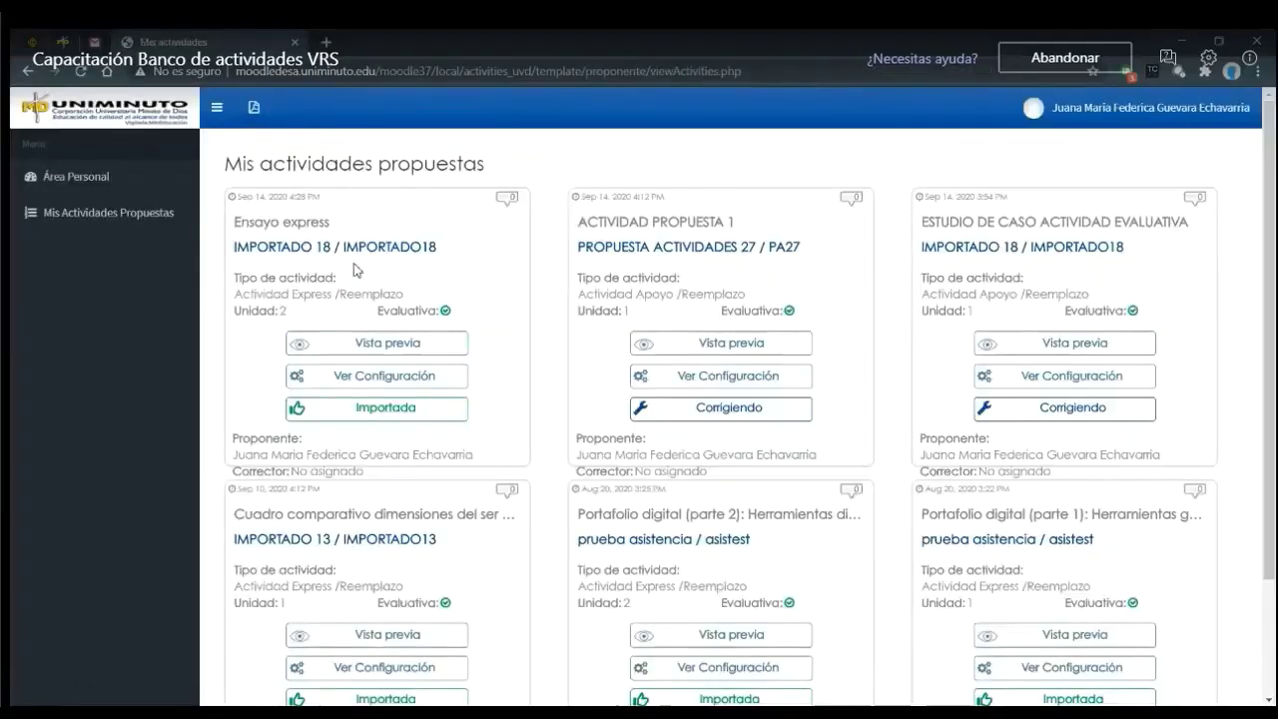
pyautogui.click(389, 251)
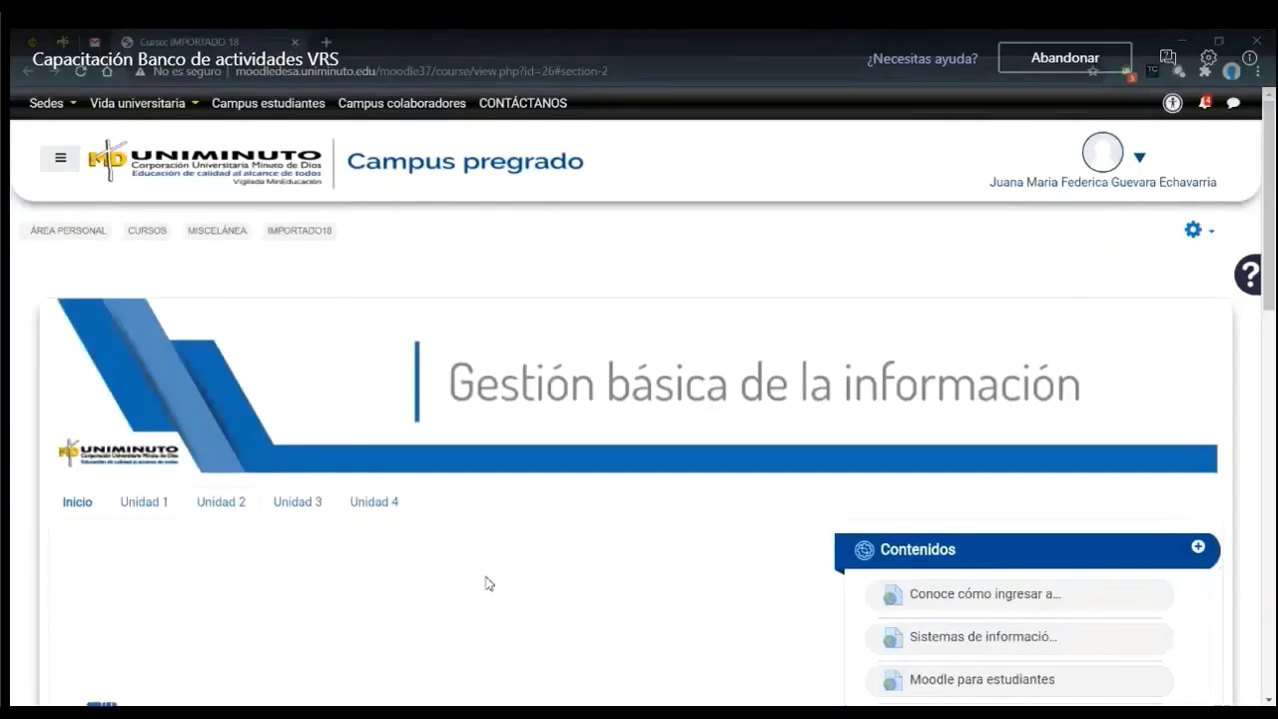
pyautogui.scroll(-4, 488, 583)
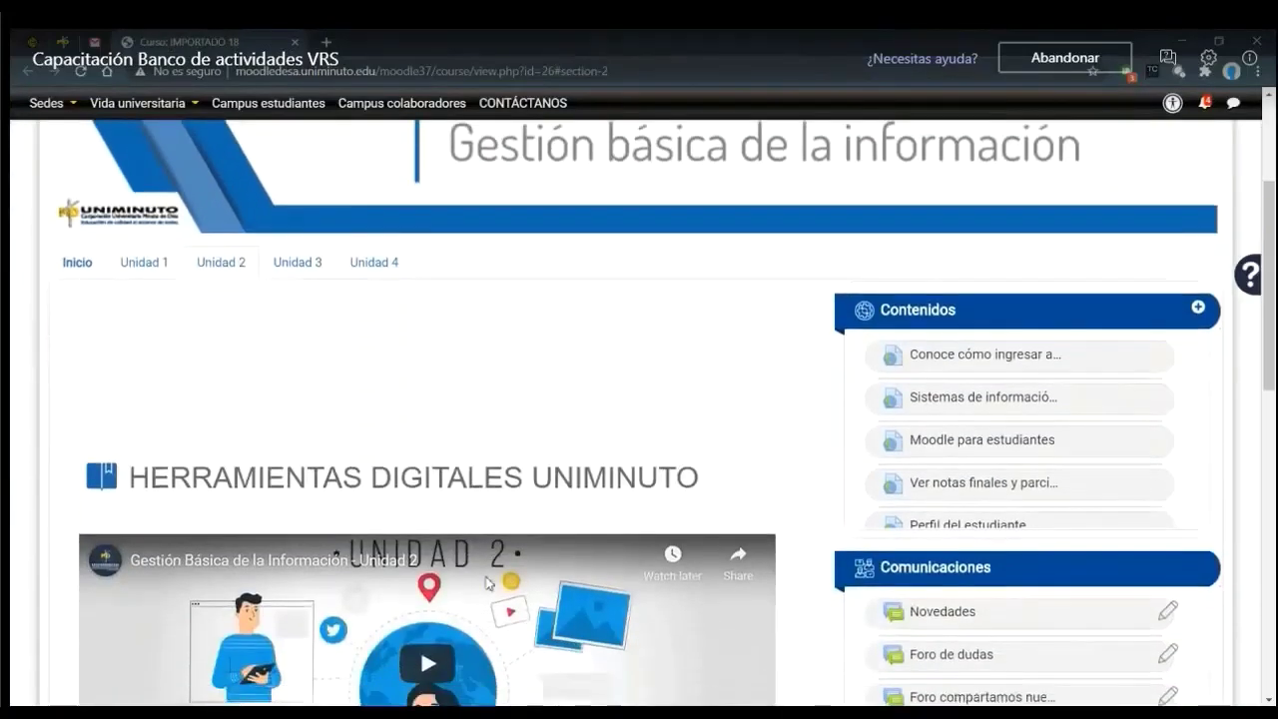
pyautogui.scroll(-5, 488, 584)
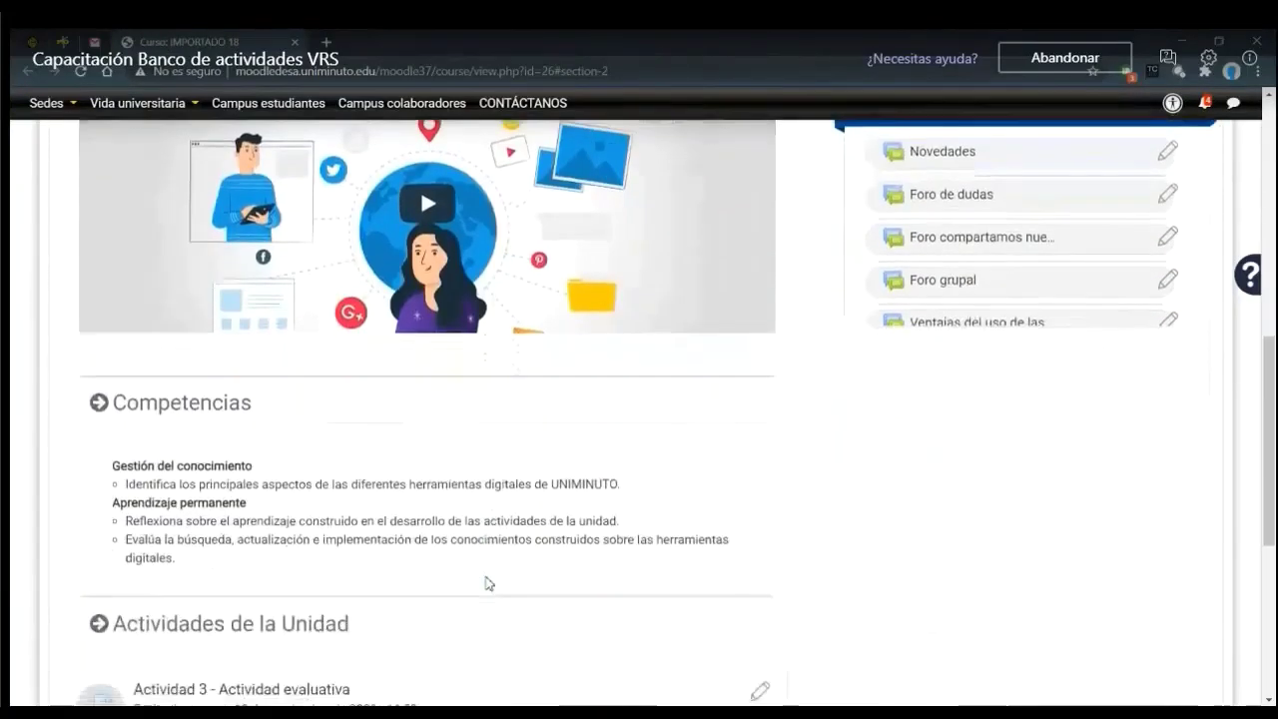
pyautogui.scroll(-2, 488, 583)
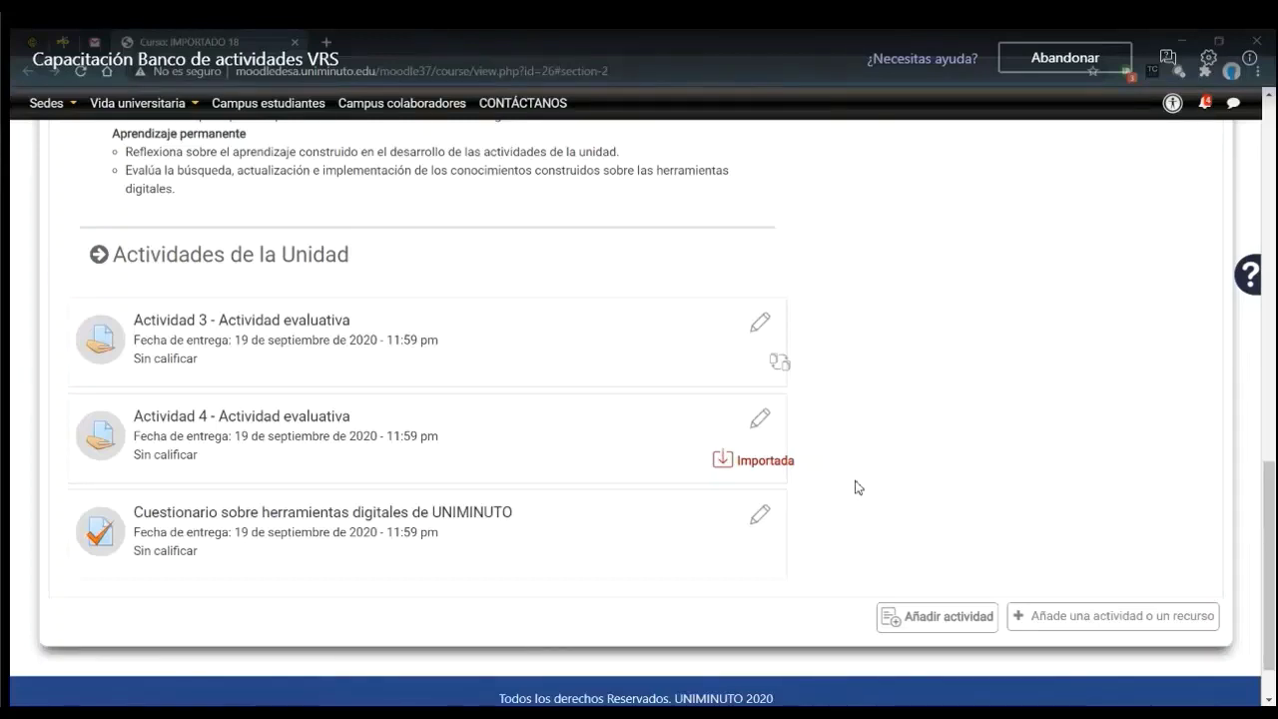
pyautogui.scroll(-1, 899, 461)
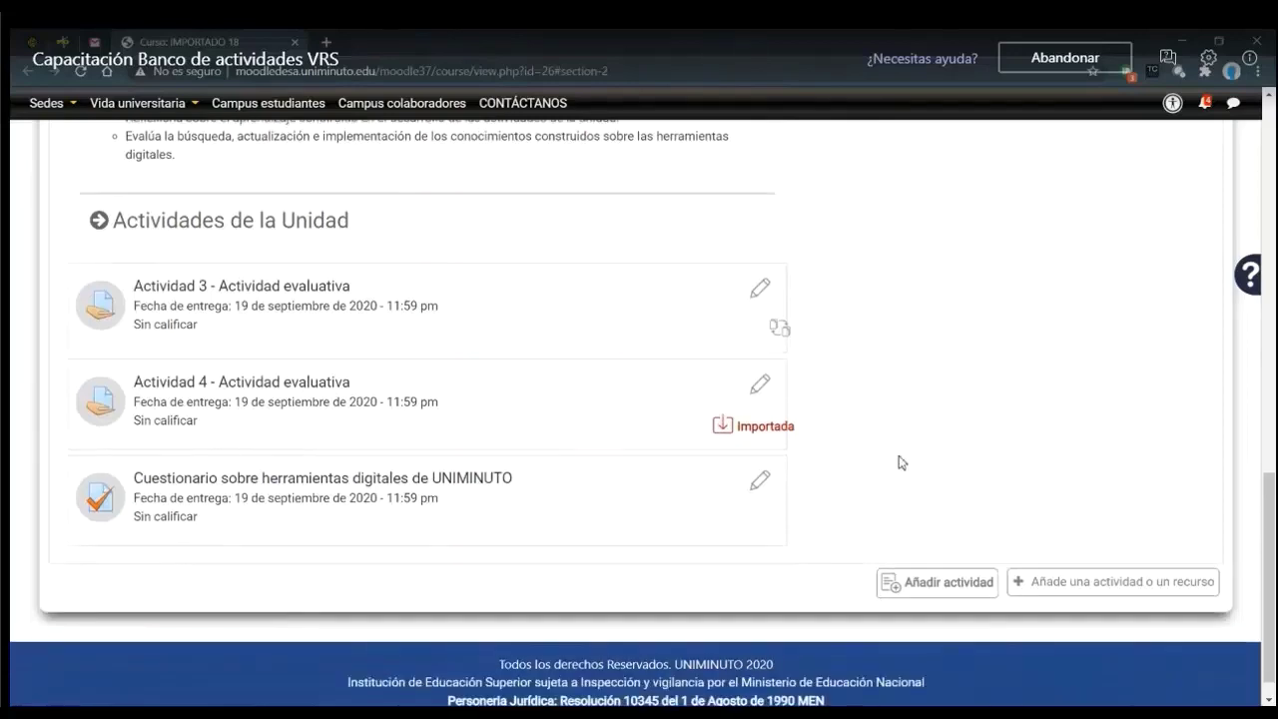
pyautogui.scroll(-1, 899, 461)
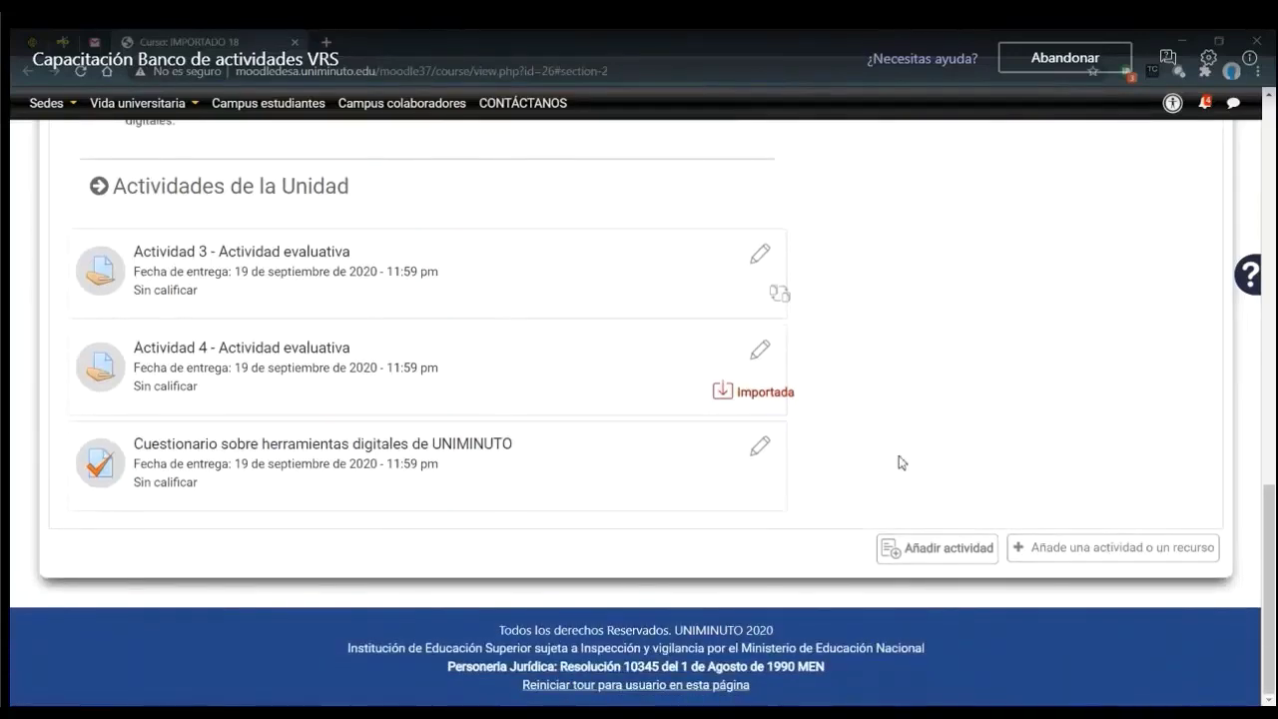
# Open Unidad 1 of the course and examine the status of its activities.
pyautogui.scroll(10, 628, 371)
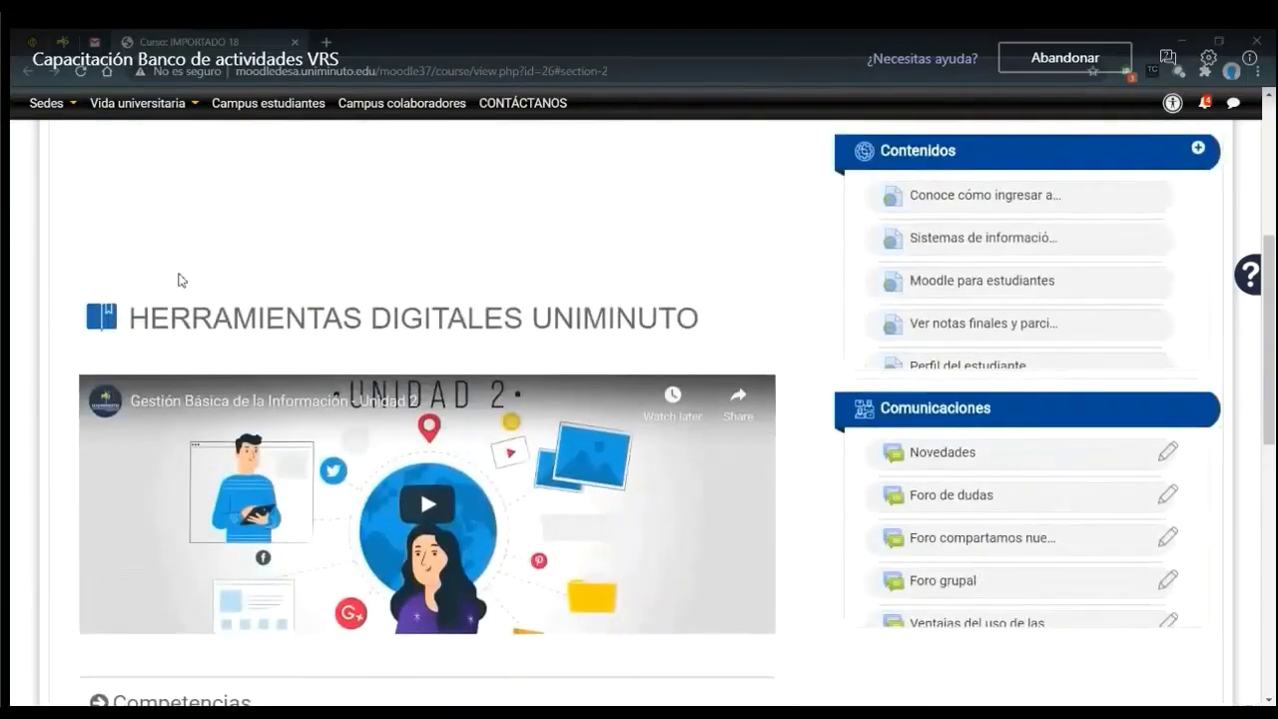
pyautogui.scroll(3, 180, 285)
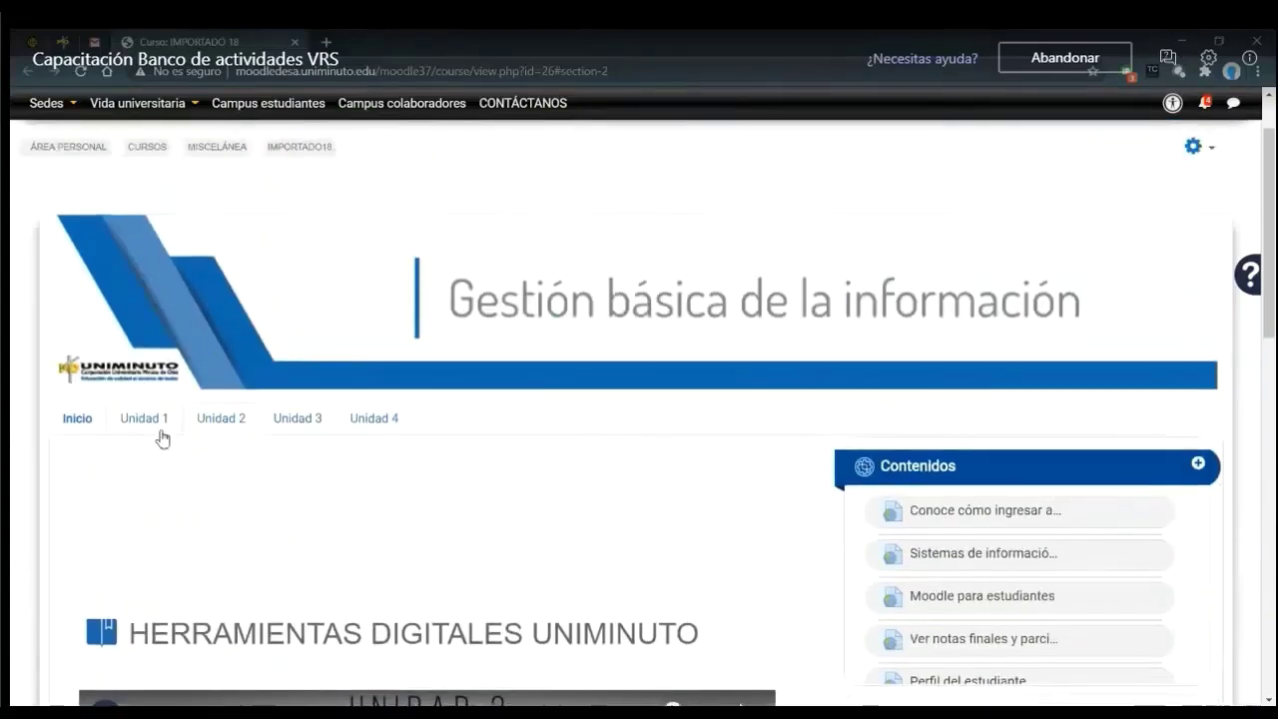
pyautogui.click(160, 432)
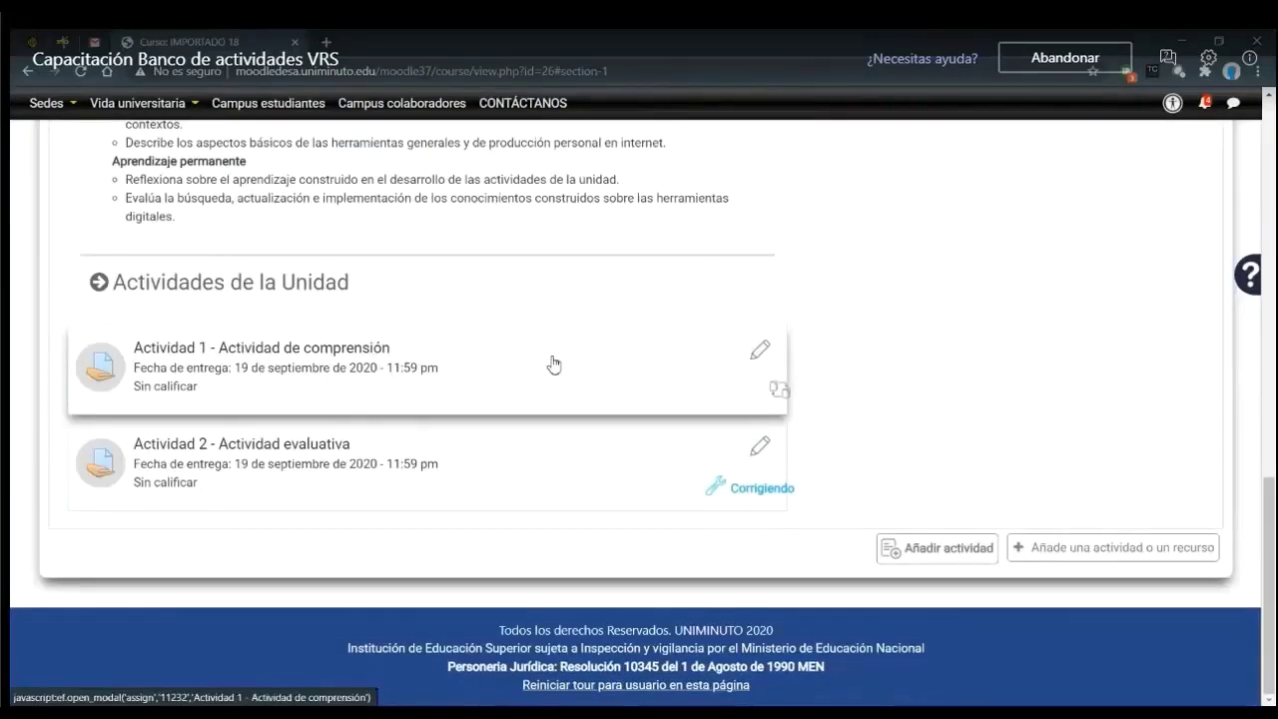
# View the replacement options for "Actividad 1 - Actividad de comprensión" and return to the Unidad 1 course page.
pyautogui.click(782, 397)
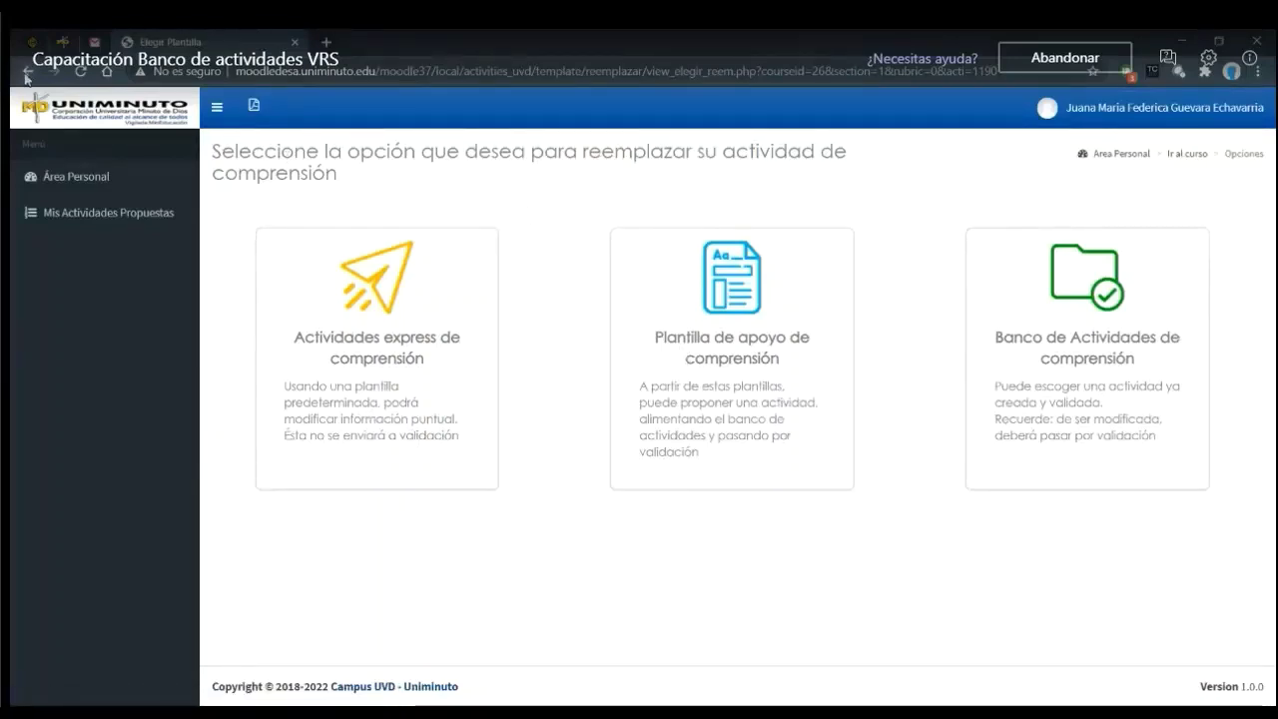
pyautogui.click(26, 76)
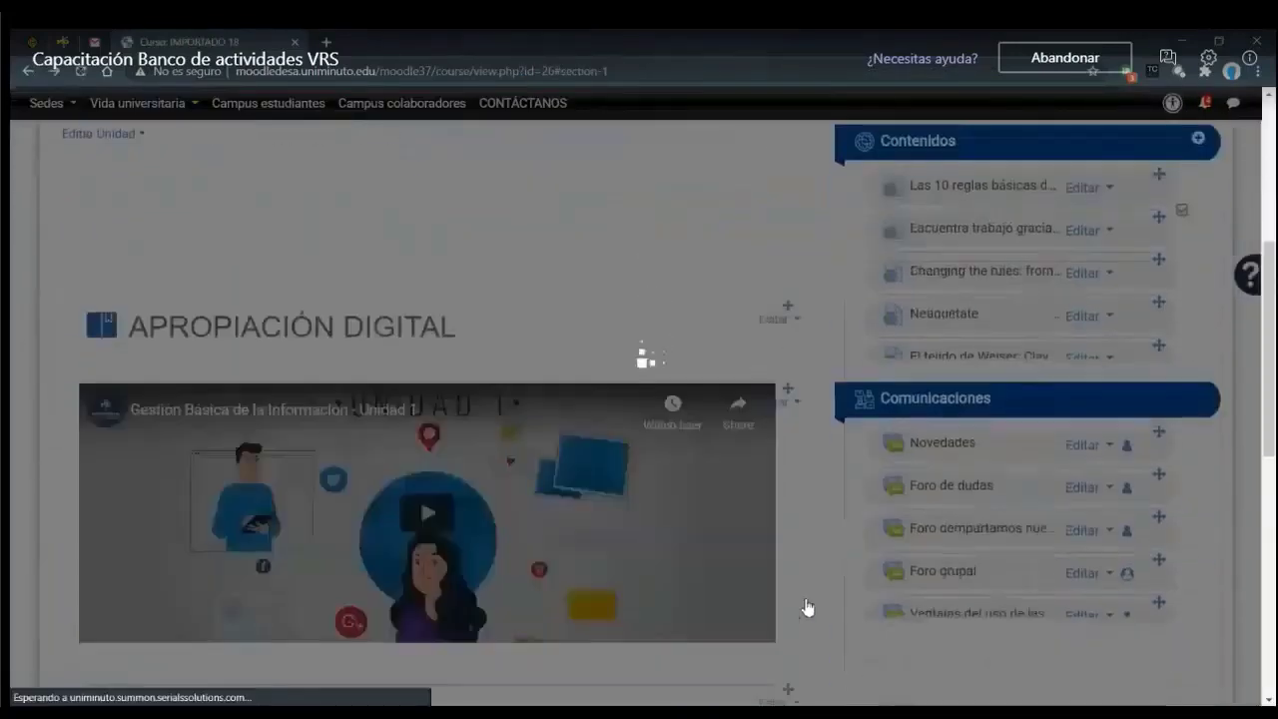
pyautogui.scroll(-6, 807, 606)
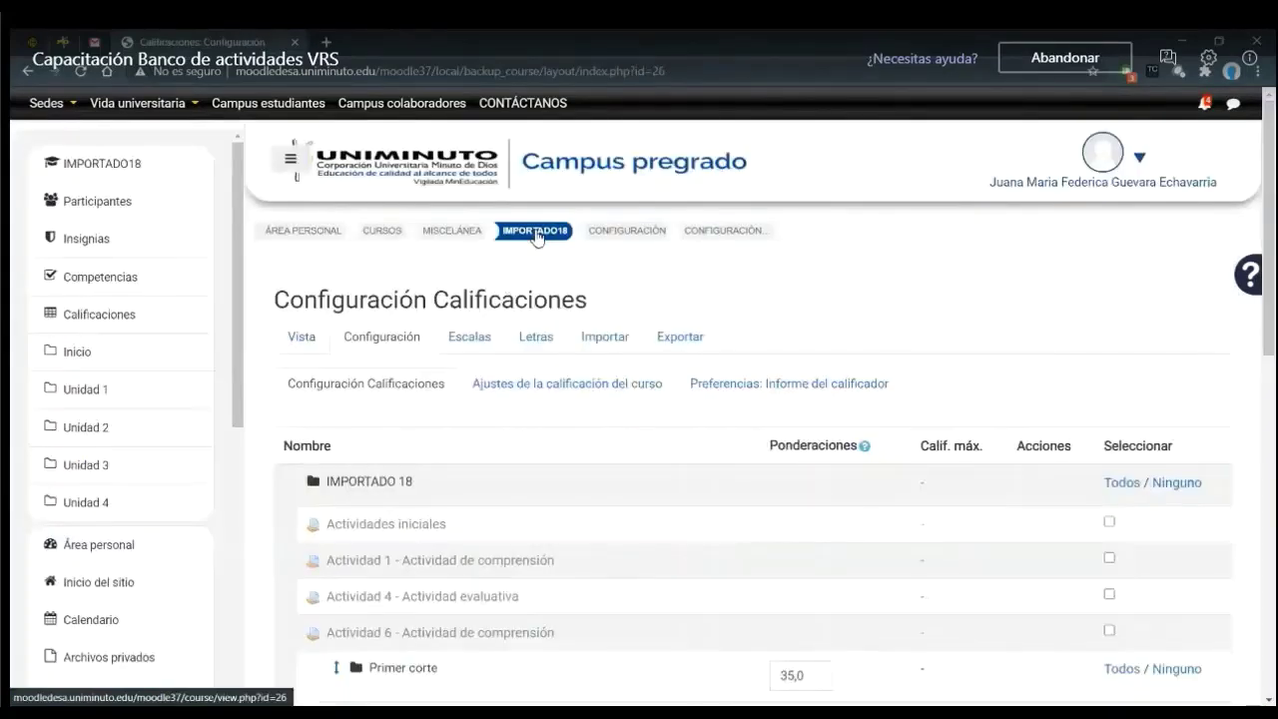
# Go from the grade configuration to the IMPORTADO18 course home and examine its Actividades Iniciales.
pyautogui.click(534, 230)
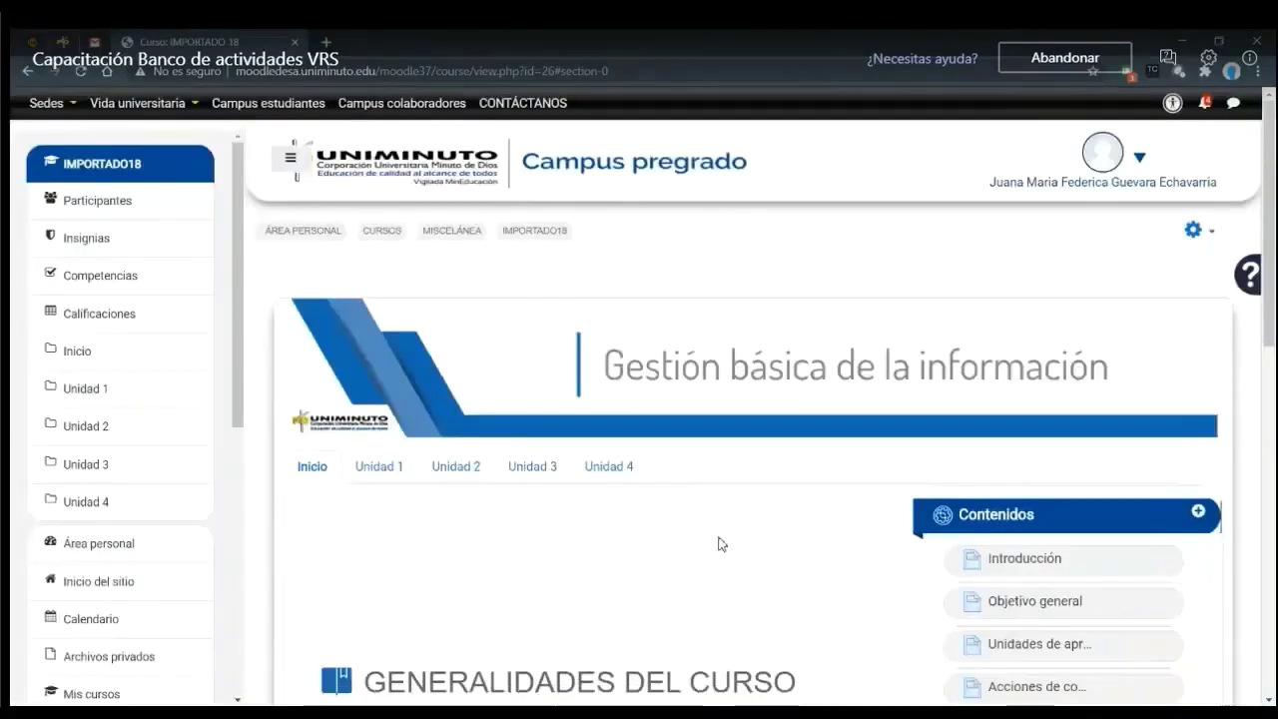
pyautogui.scroll(-3, 722, 545)
pyautogui.scroll(-5, 719, 545)
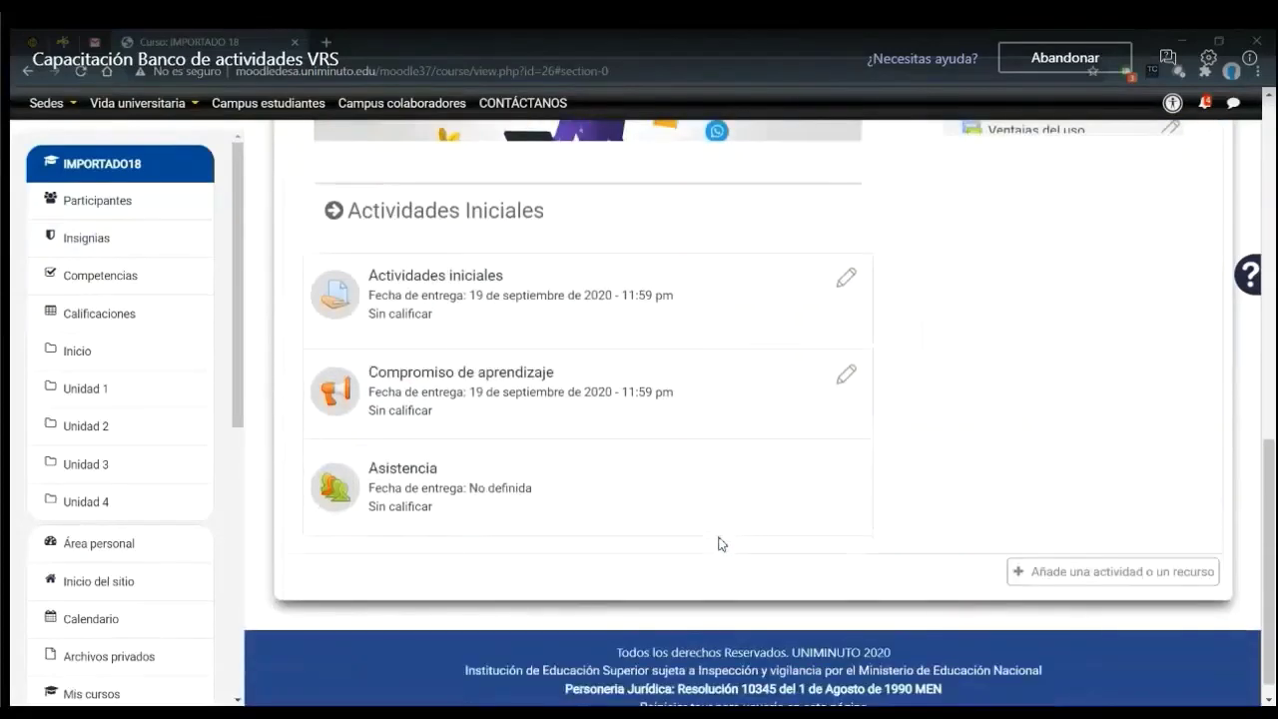
pyautogui.scroll(5, 720, 539)
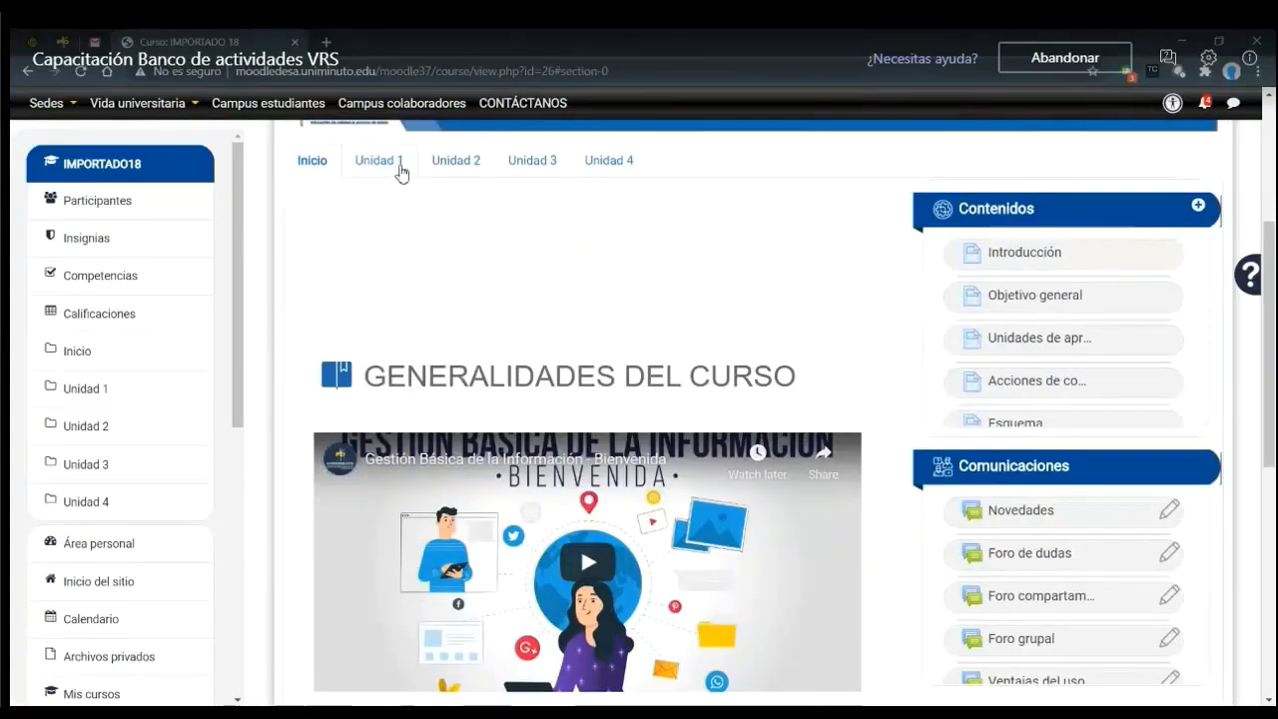
# In Unidad 1, set the Disponibilidad of "Actividad 1 - Actividad de comprensión" to "Ocultar a los estudiantes" and save the changes.
pyautogui.click(400, 166)
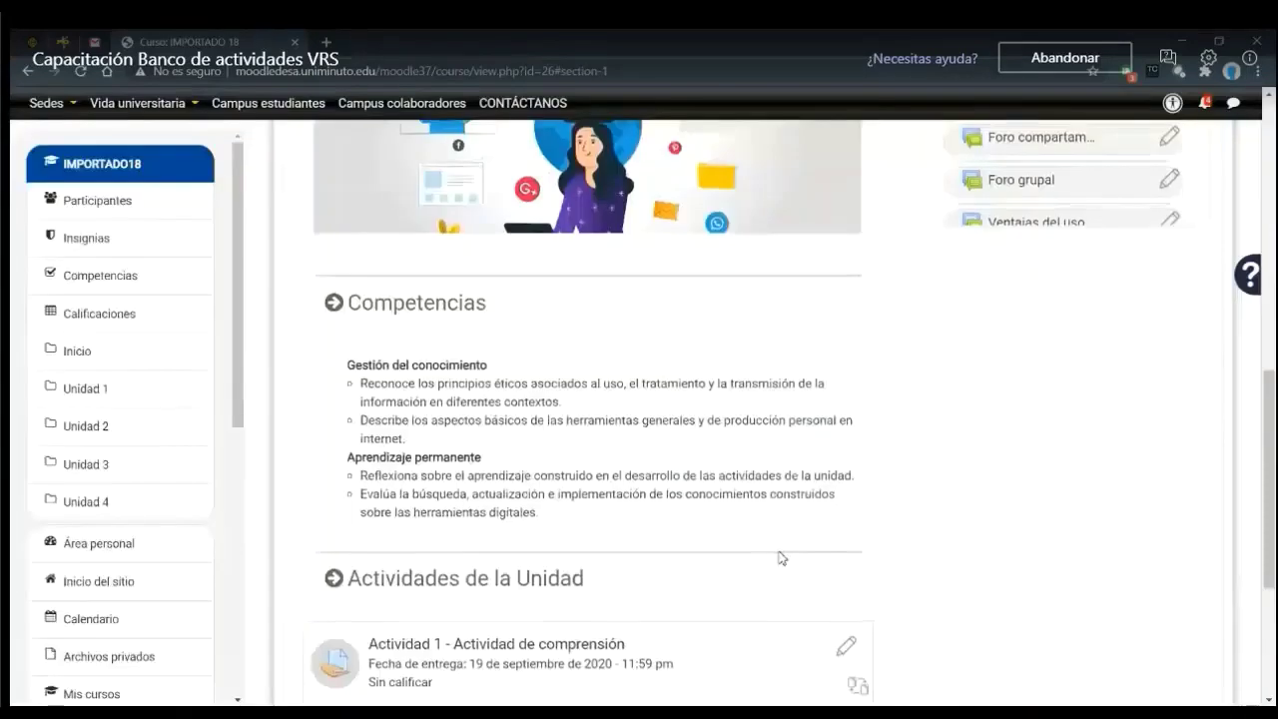
pyautogui.scroll(-3, 779, 556)
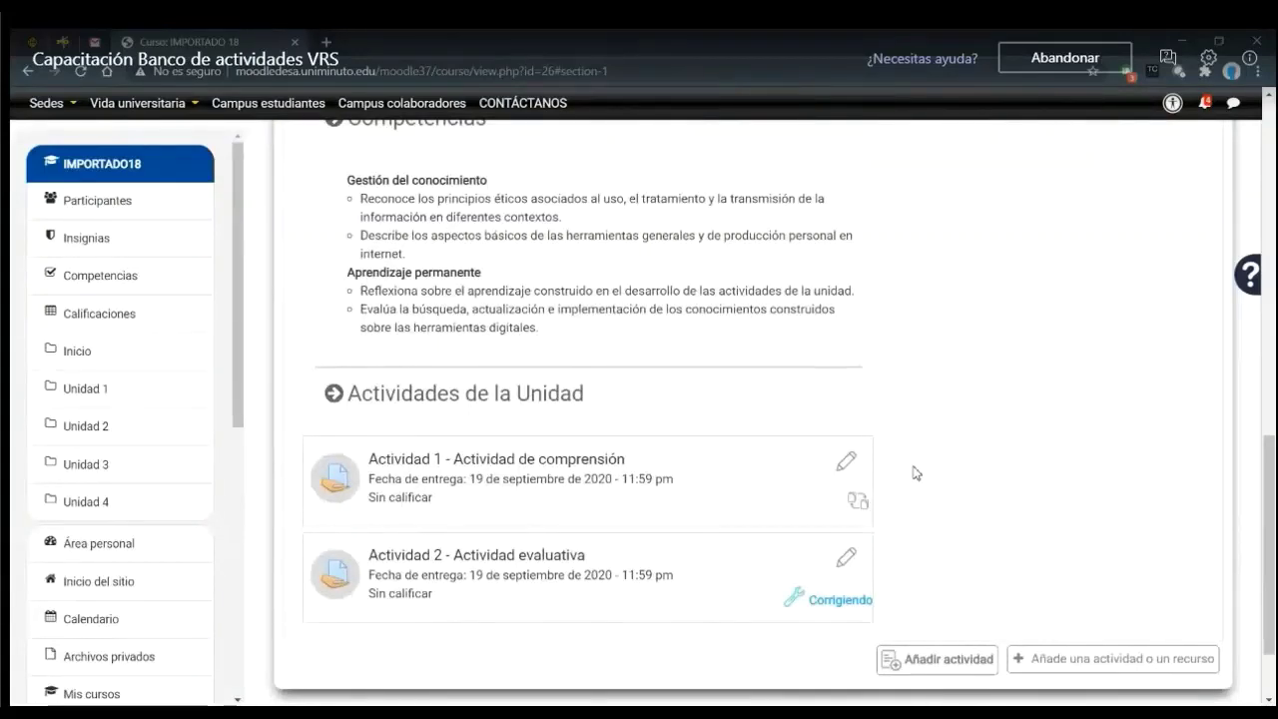
pyautogui.click(848, 468)
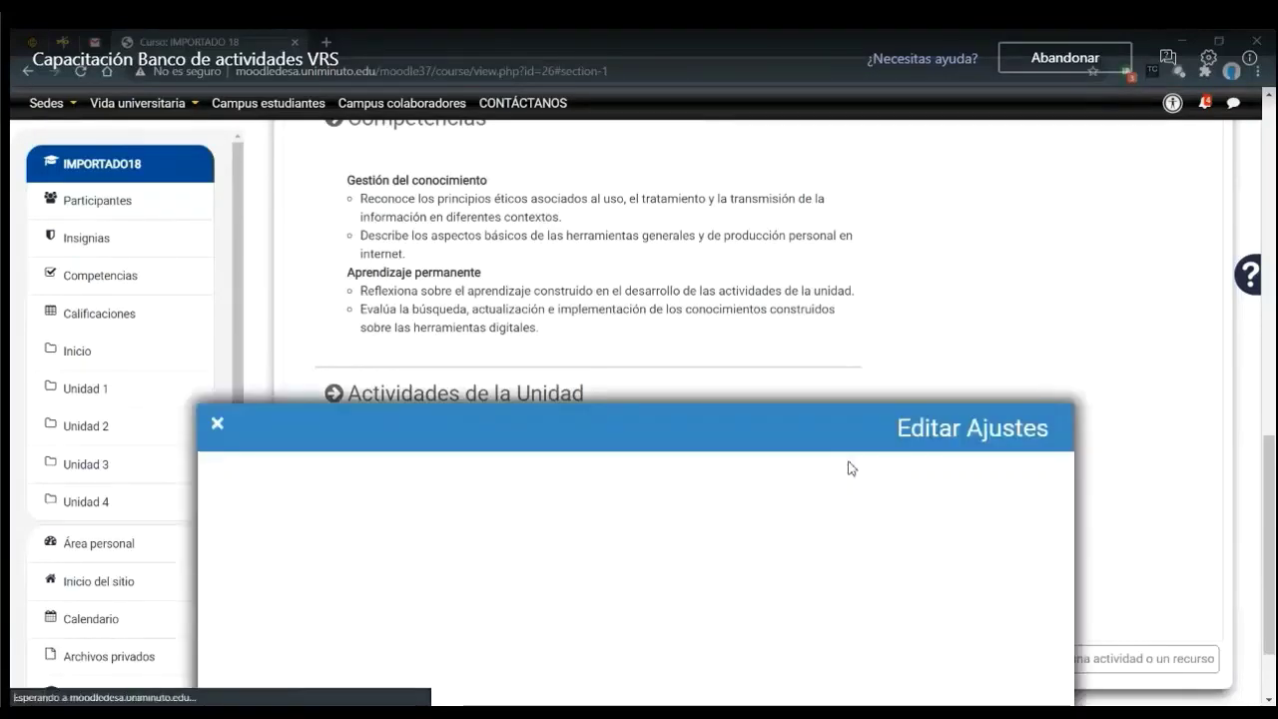
pyautogui.scroll(-10, 568, 580)
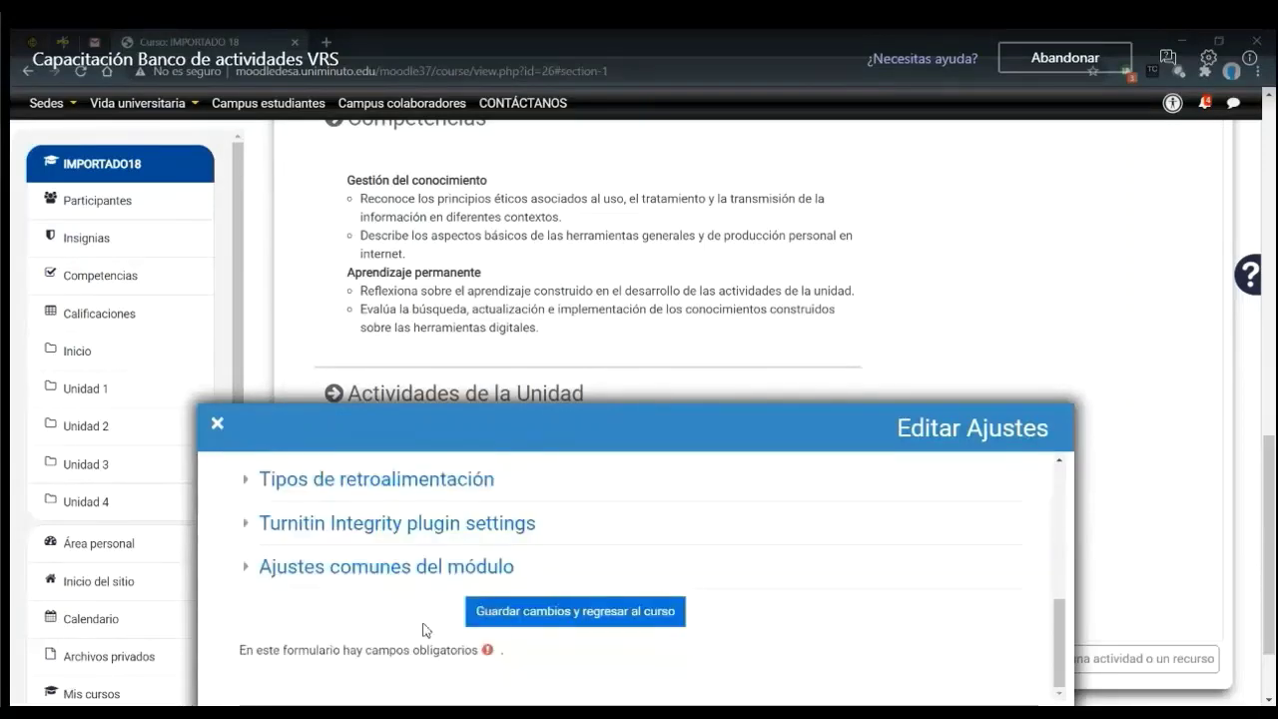
pyautogui.click(342, 579)
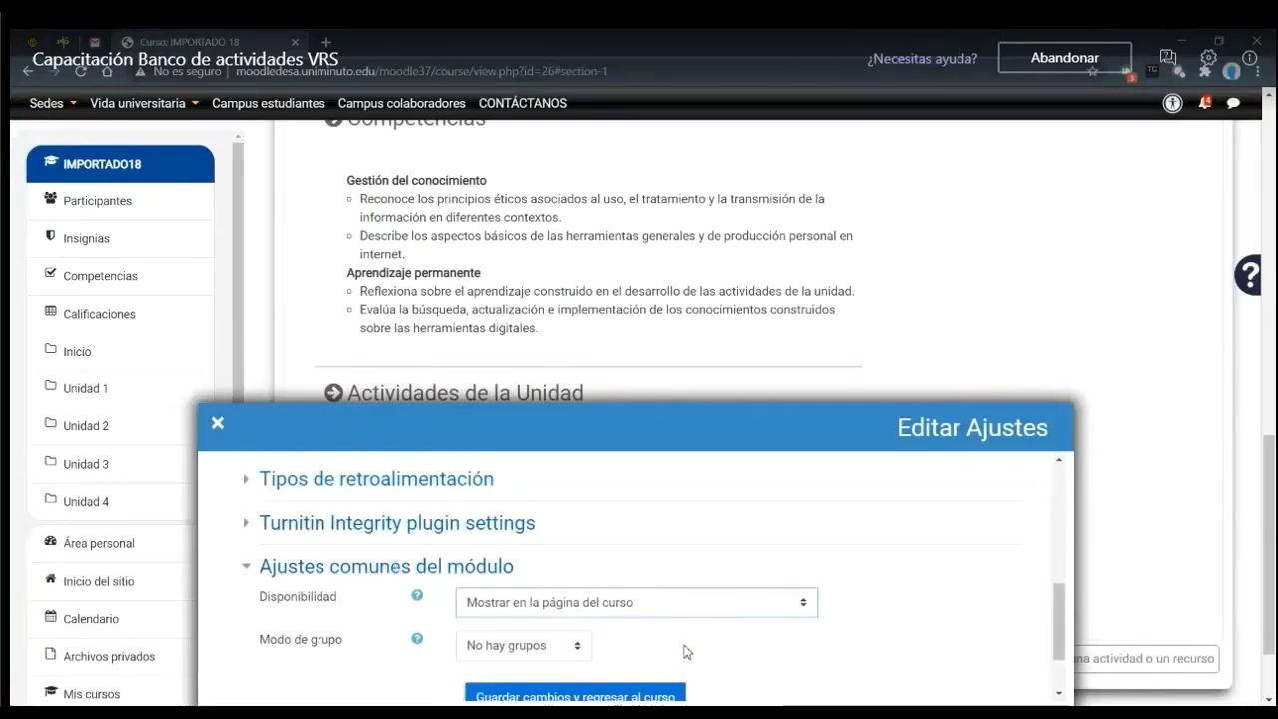
pyautogui.press('Down')
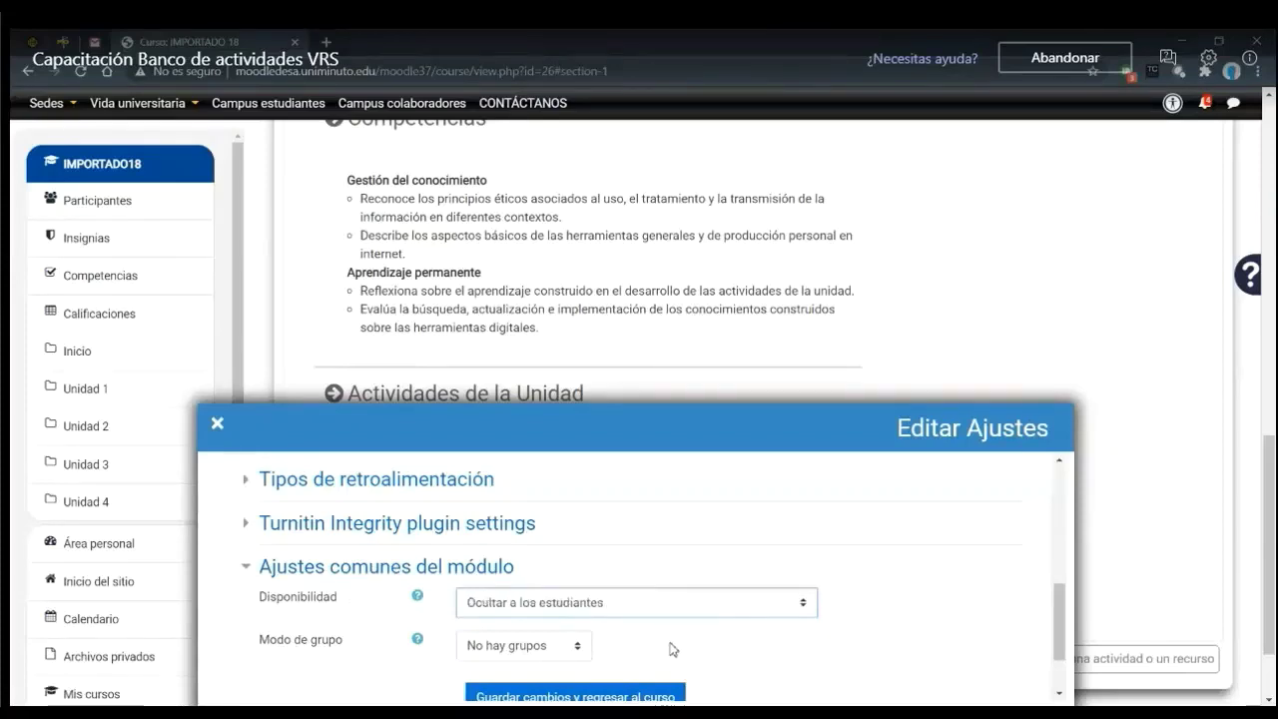
pyautogui.scroll(-2, 817, 659)
pyautogui.click(636, 617)
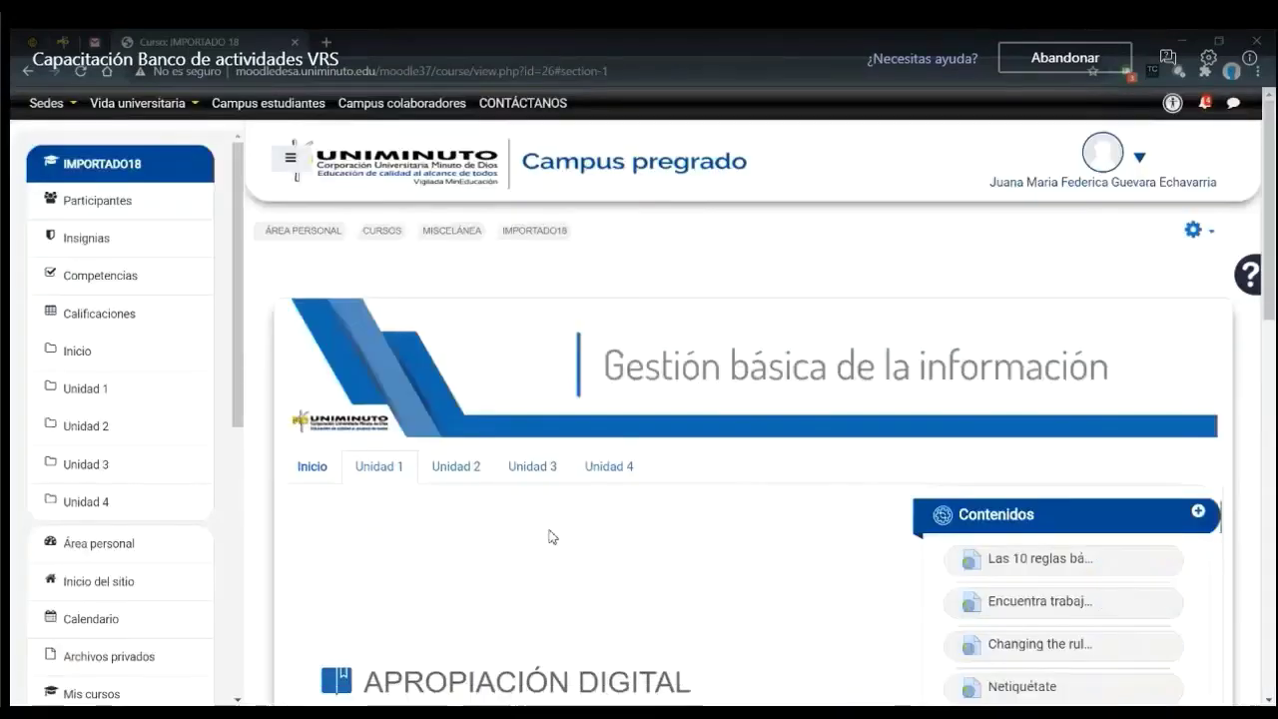
# Examine how the activities are displayed in the Actividades de la Unidad list of Unidad 1.
pyautogui.scroll(-9, 687, 585)
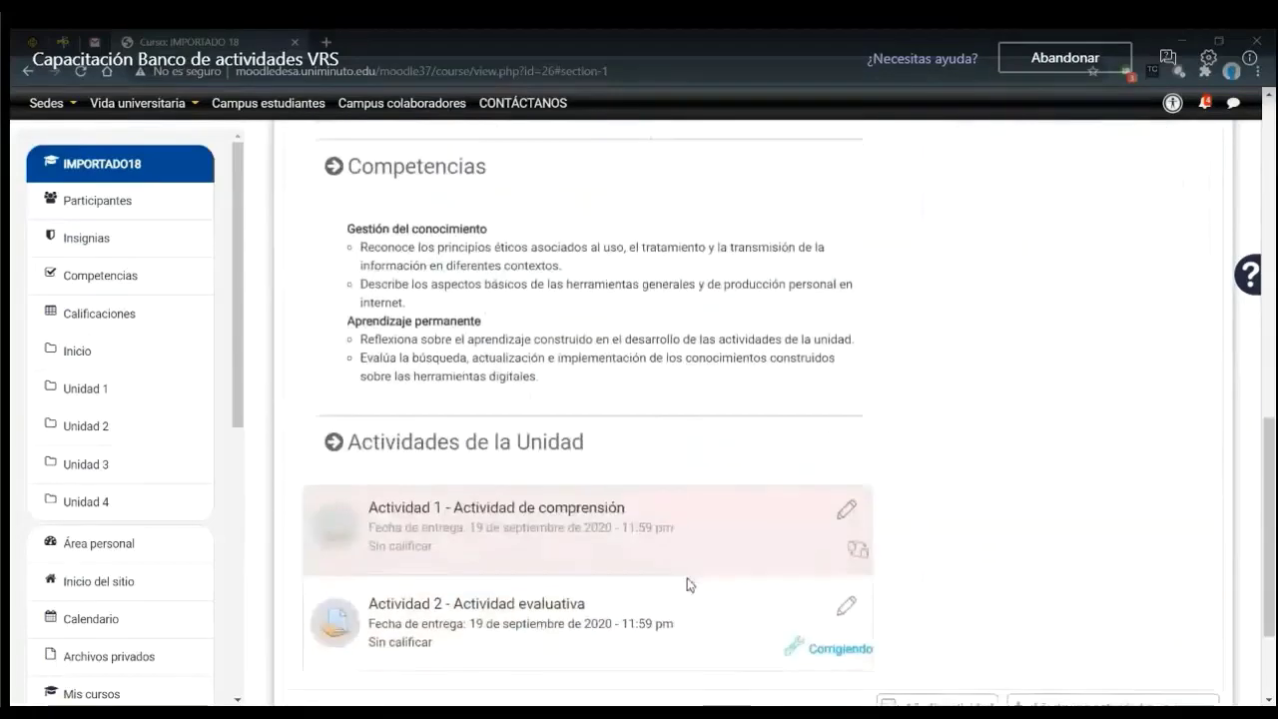
pyautogui.scroll(-2, 687, 585)
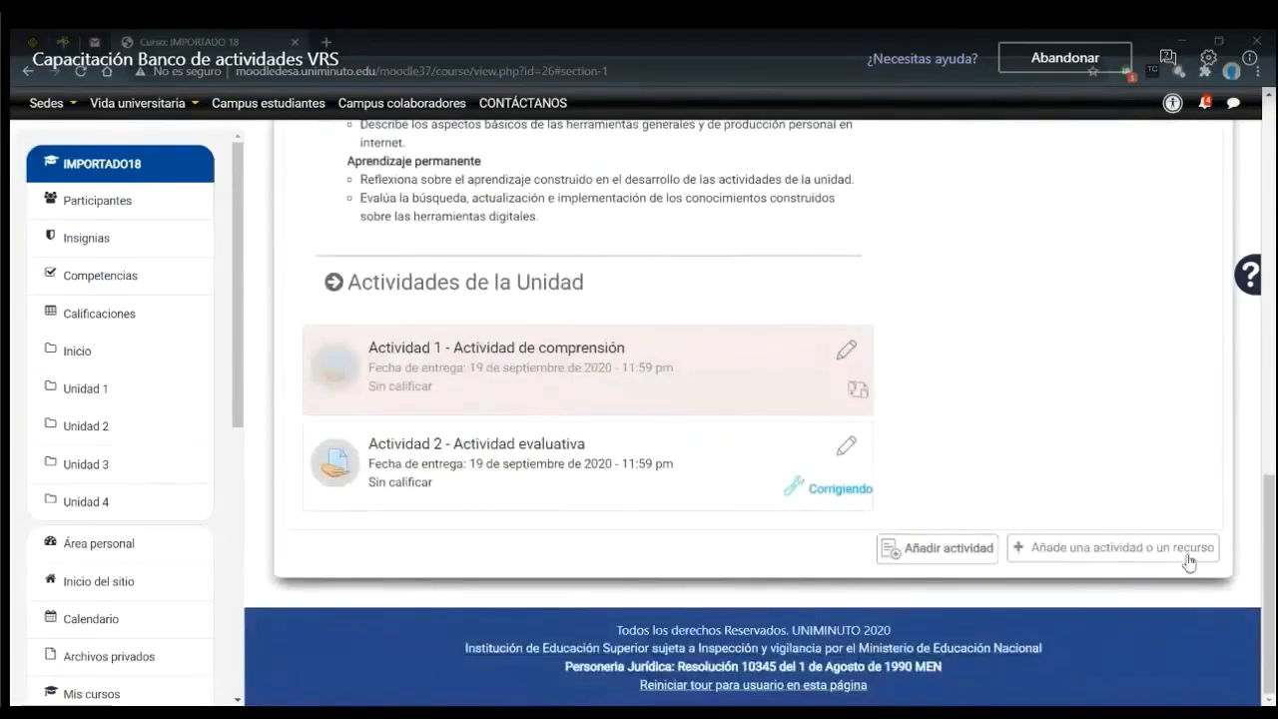
pyautogui.scroll(10, 519, 682)
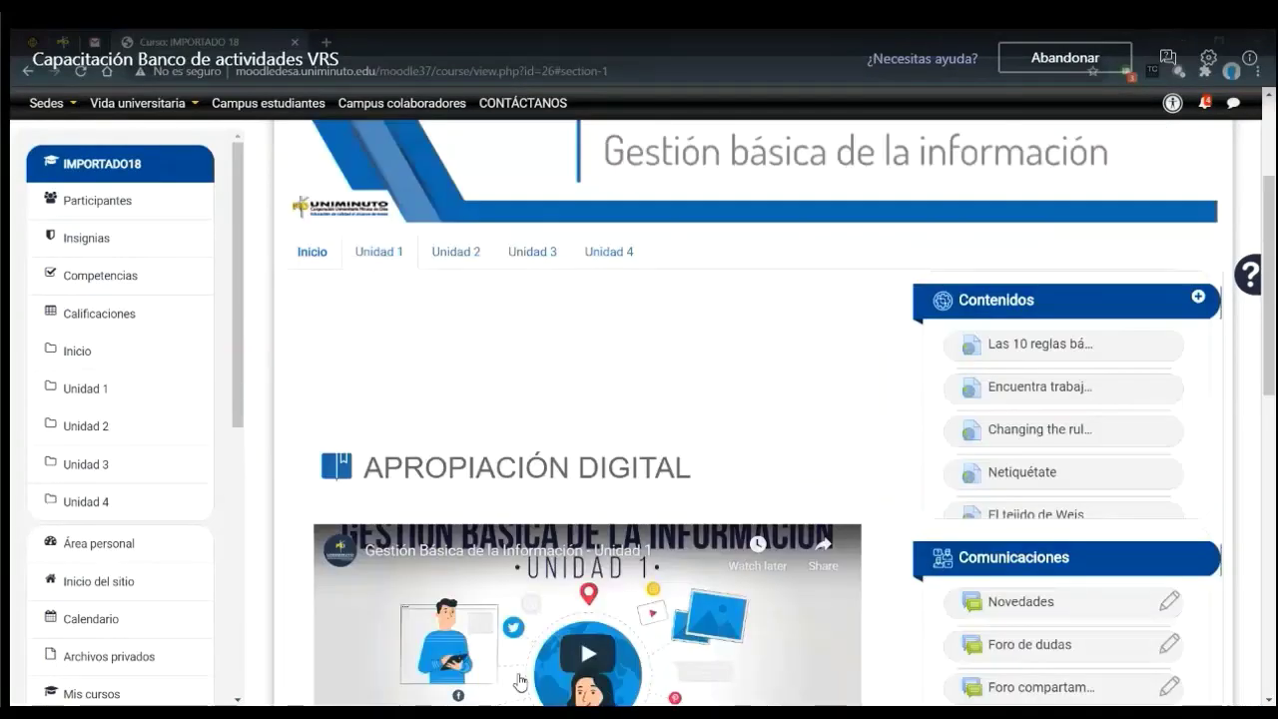